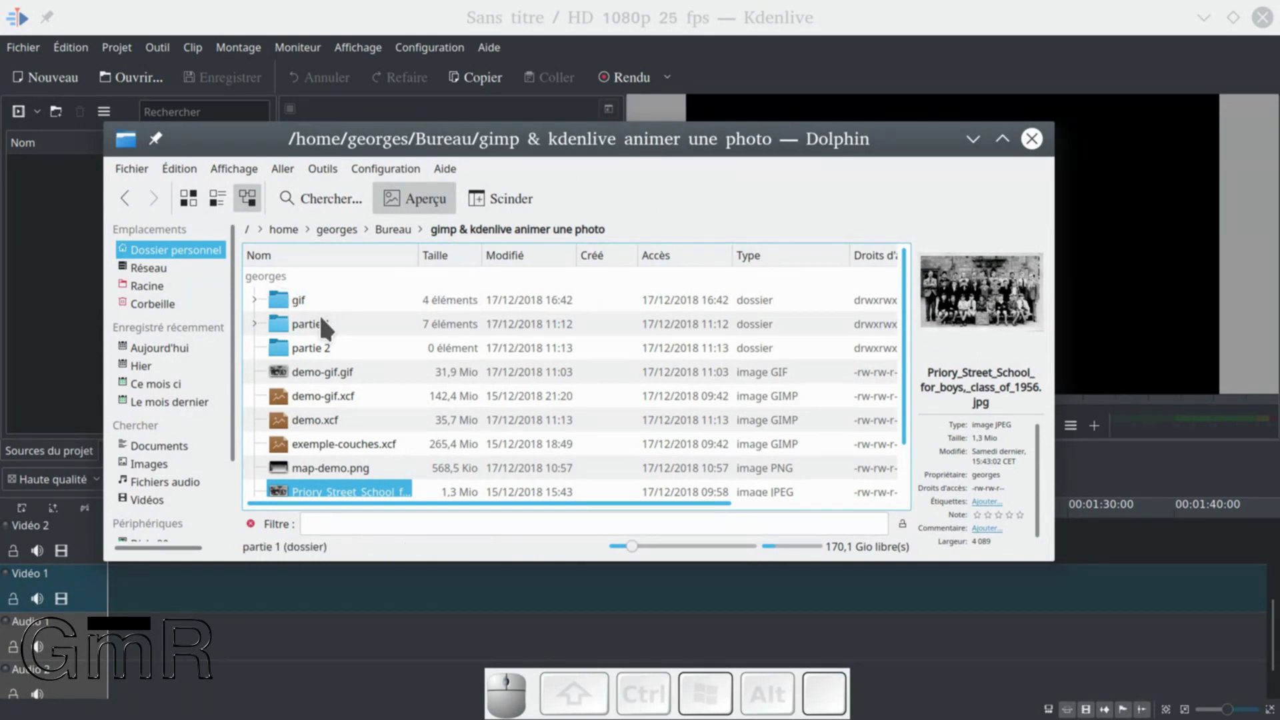
# - Check the supported clip MIME types in the Kdenlive environment settings for the *.gif format, and close the settings
pyautogui.press('super+Page_Down')
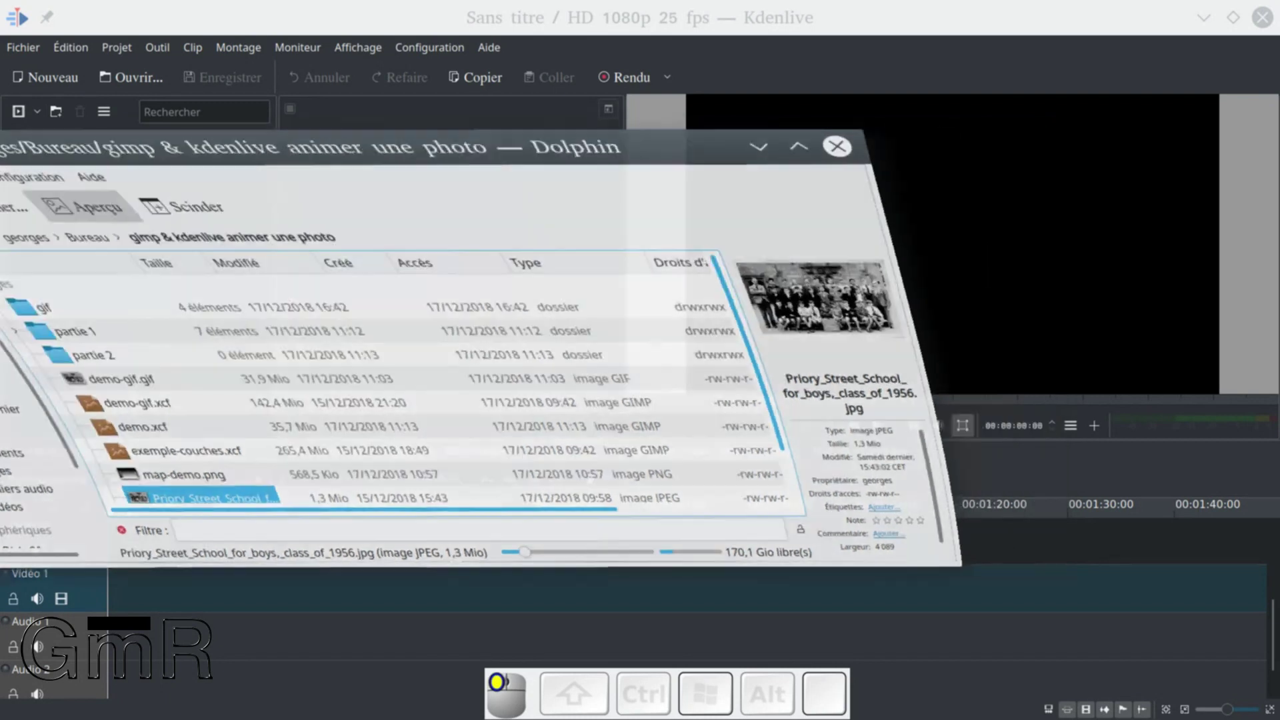
pyautogui.click(421, 54)
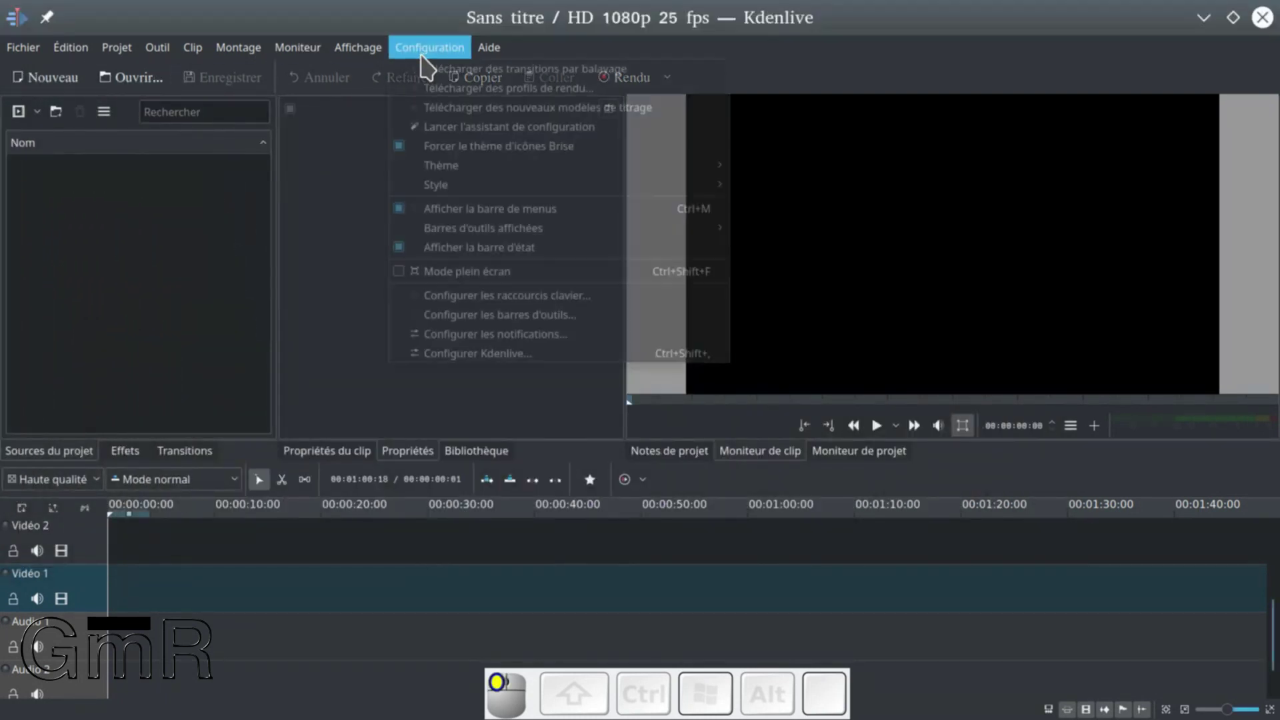
pyautogui.click(481, 351)
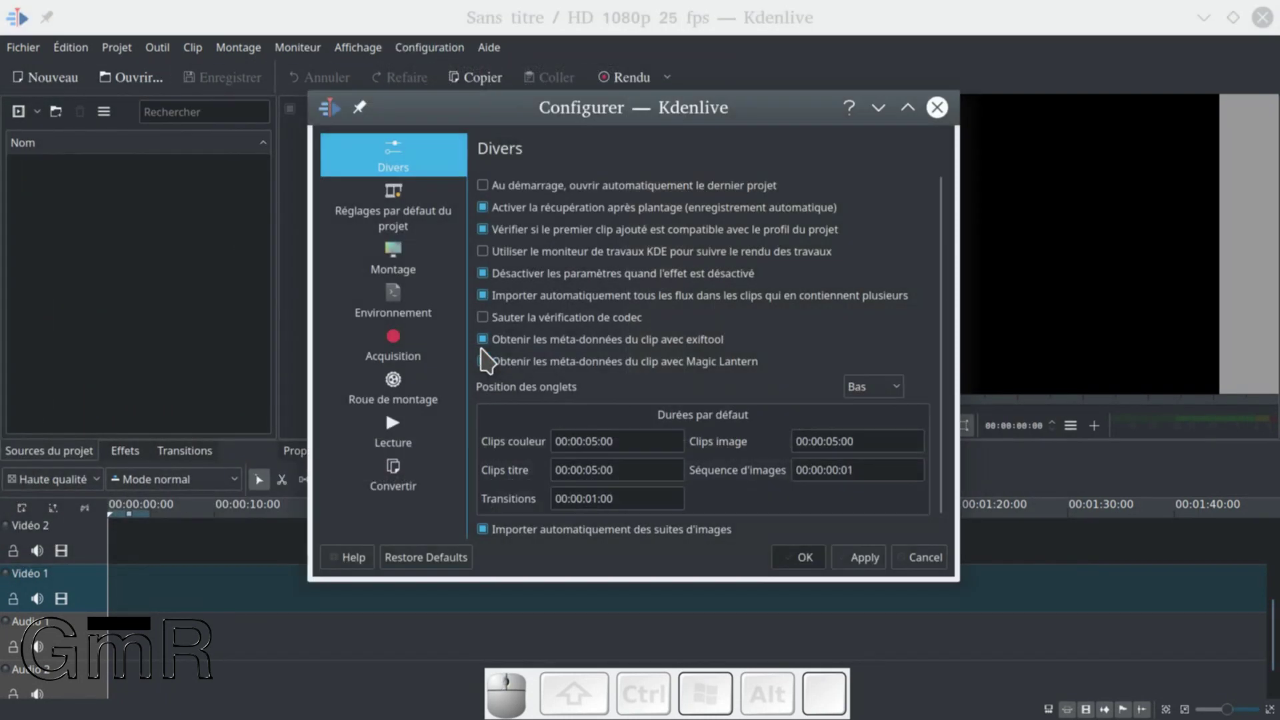
pyautogui.click(420, 308)
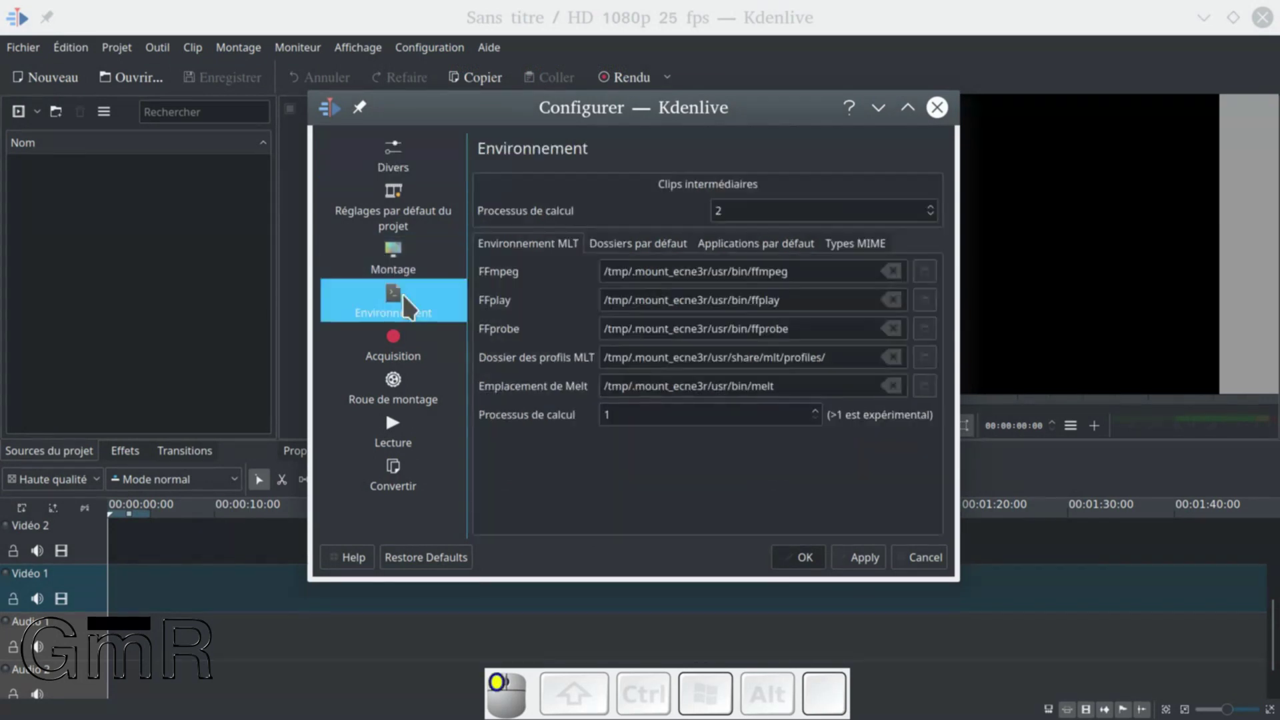
pyautogui.click(860, 246)
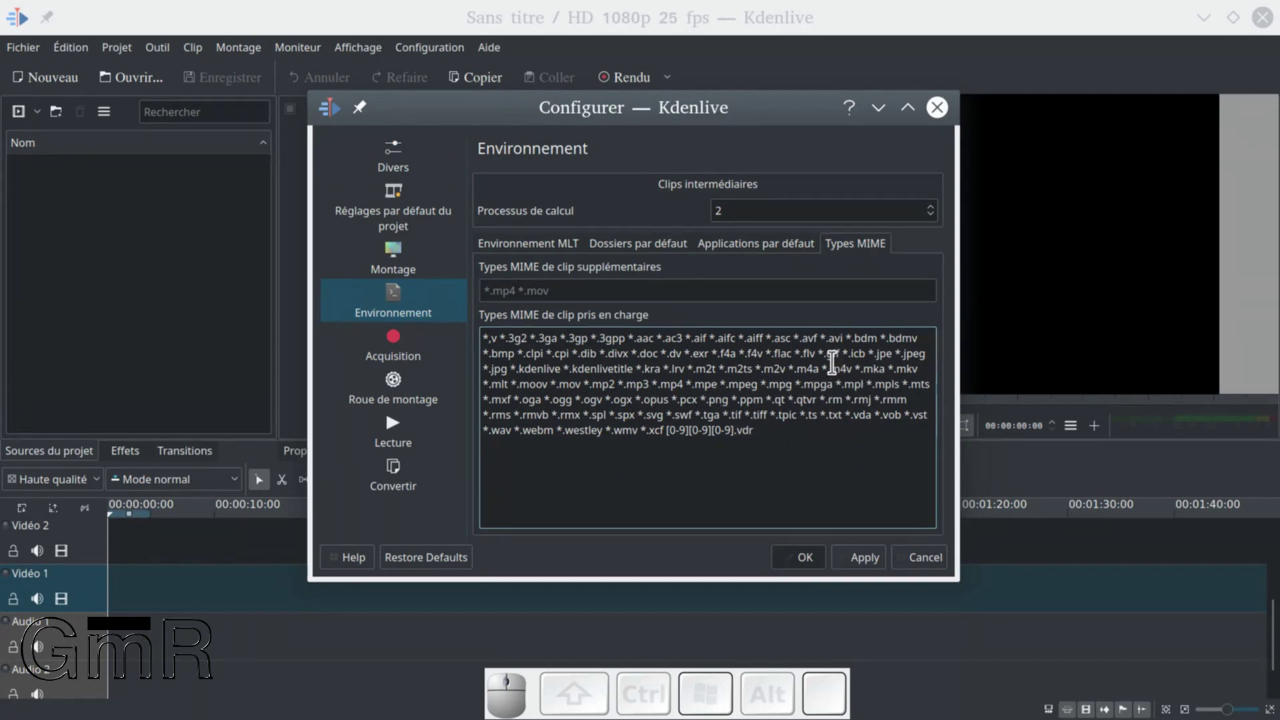
pyautogui.click(821, 355)
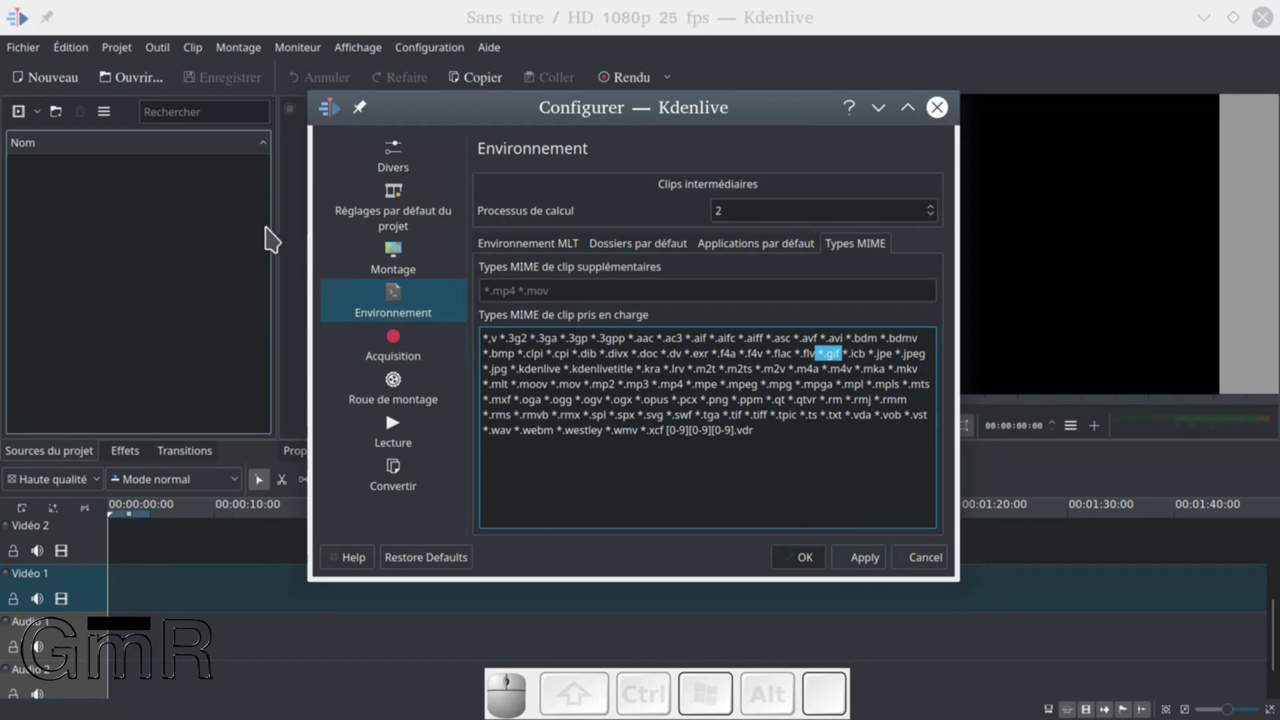
pyautogui.click(804, 561)
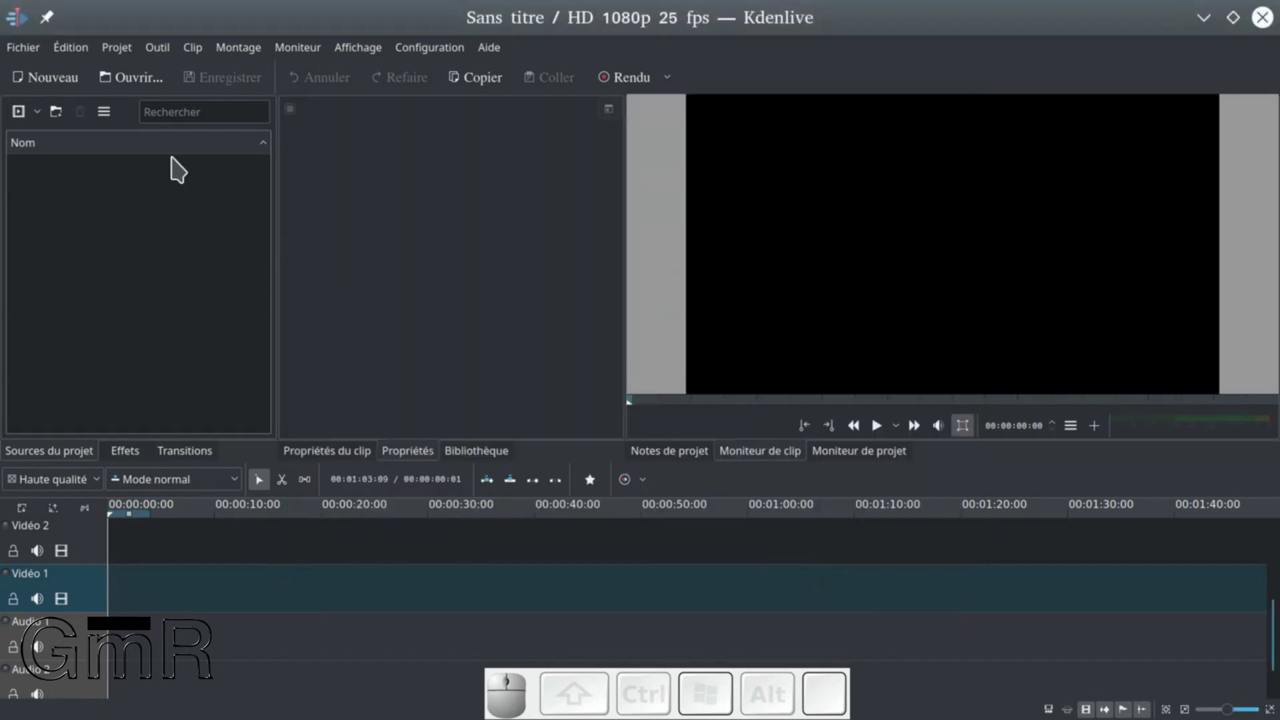
pyautogui.click(20, 47)
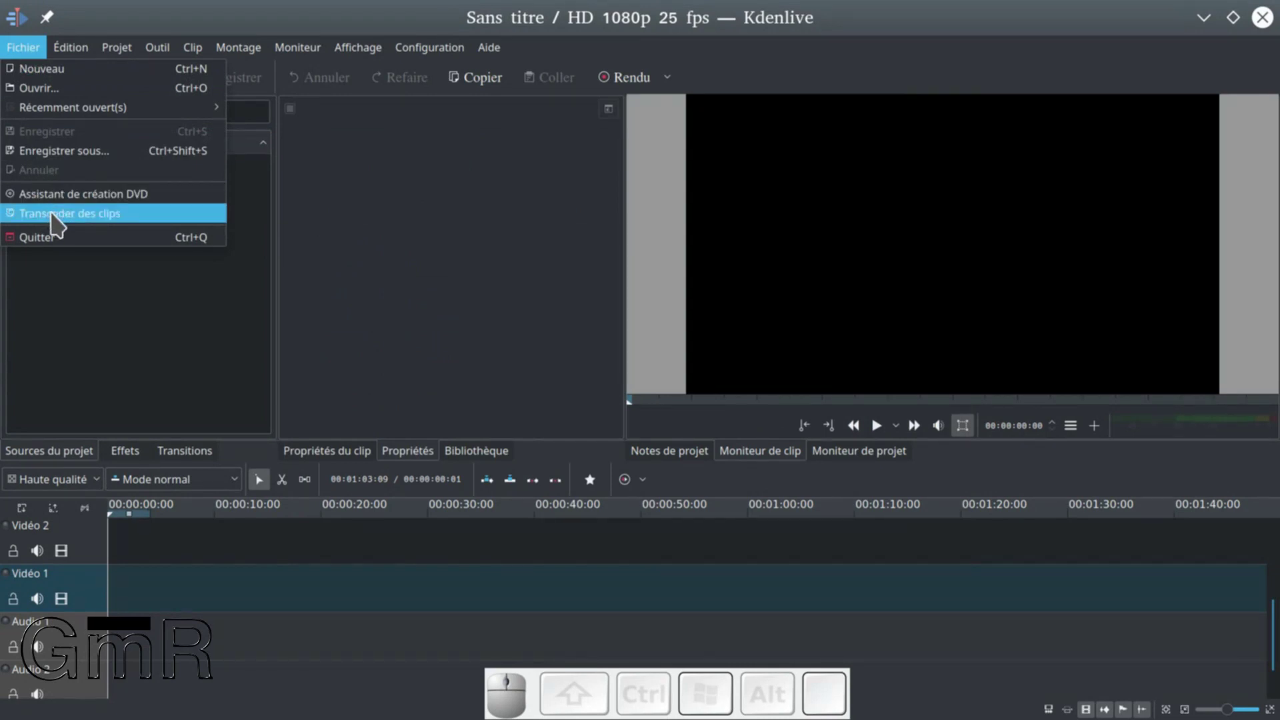
pyautogui.click(200, 321)
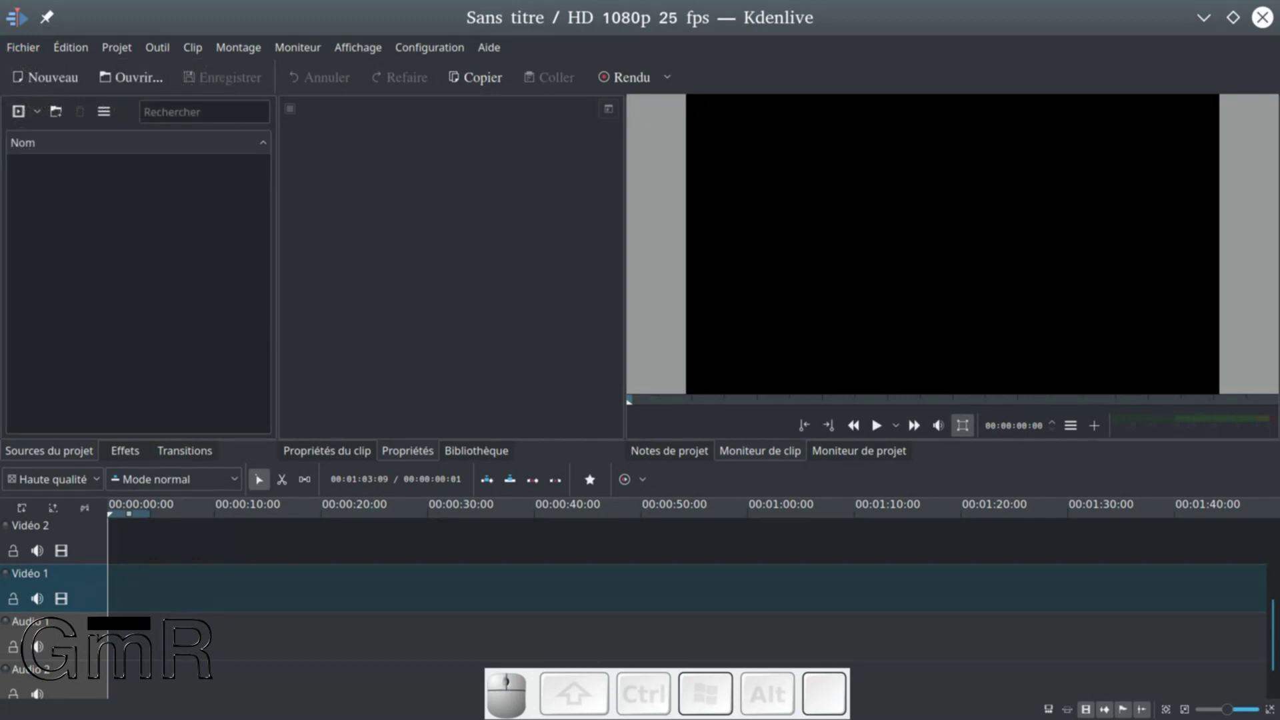
# - View demo-gif.gif from the "gimp & kdenlive animer une photo" folder in the image viewer, and close the viewer
pyautogui.click(3, 286)
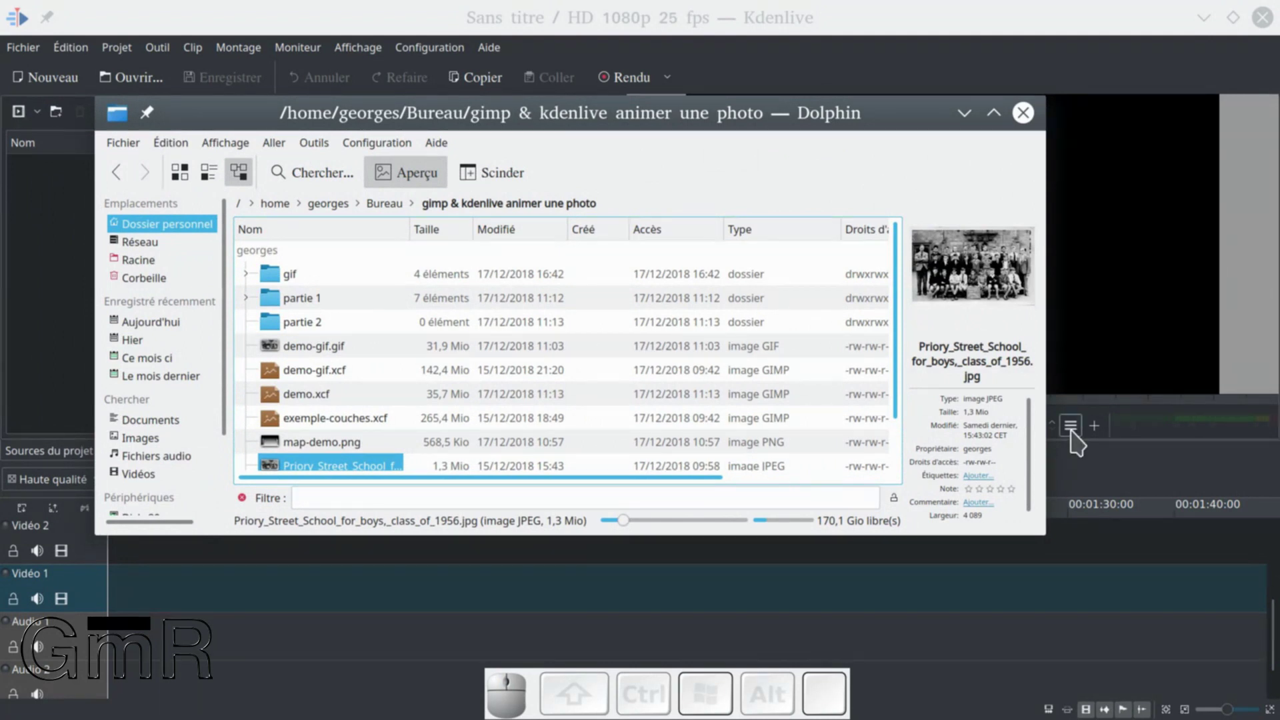
pyautogui.click(286, 345)
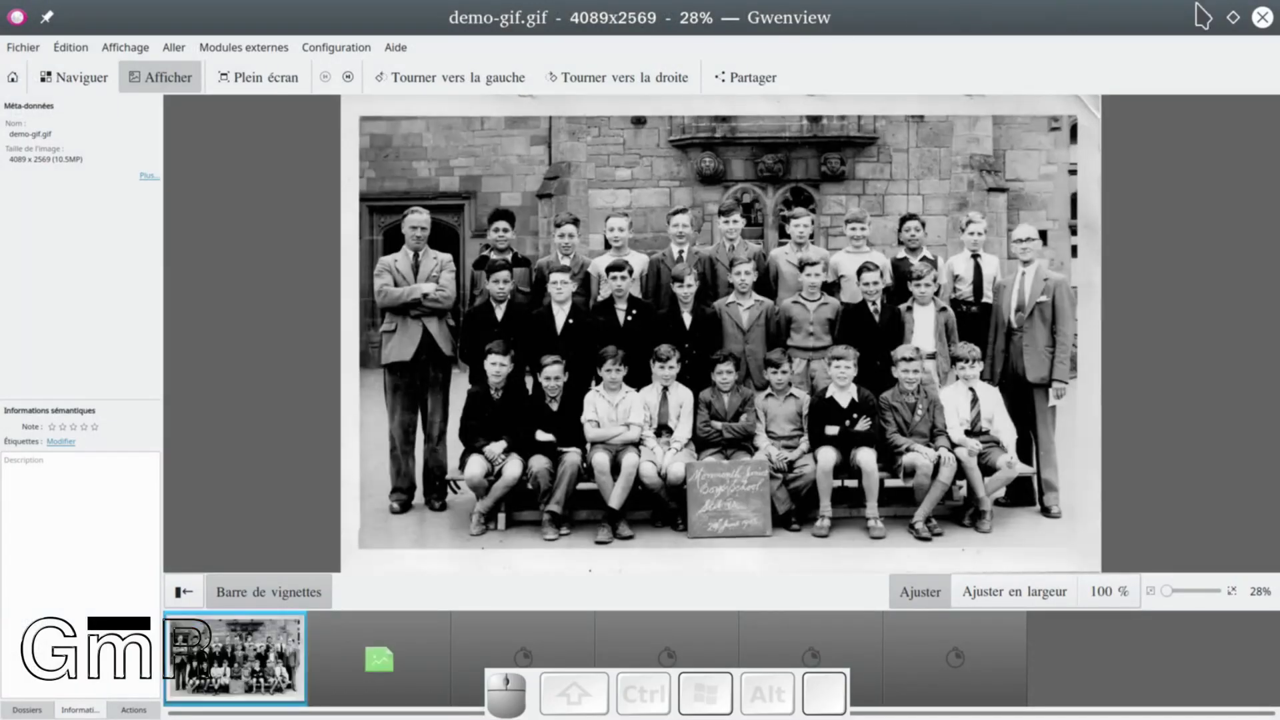
pyautogui.click(1261, 17)
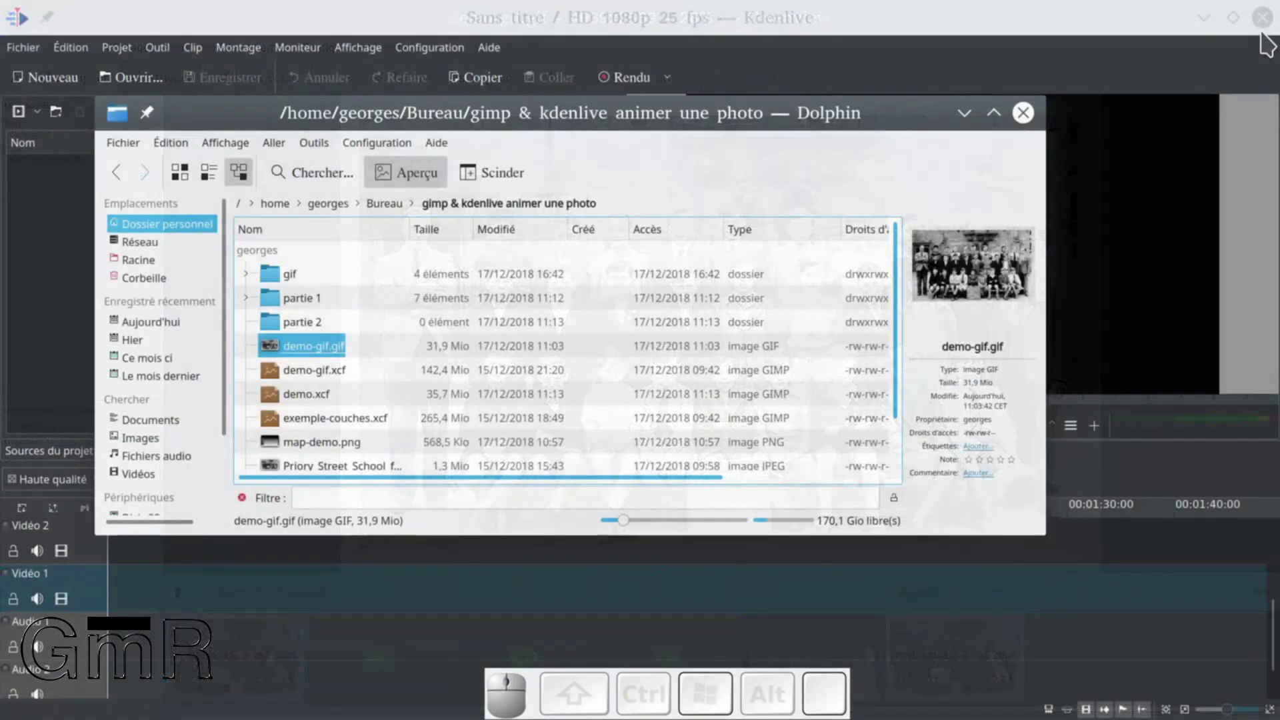
# - Open demo.xcf in GIMP and go through its layers 0, 5 and 15
pyautogui.click(298, 372)
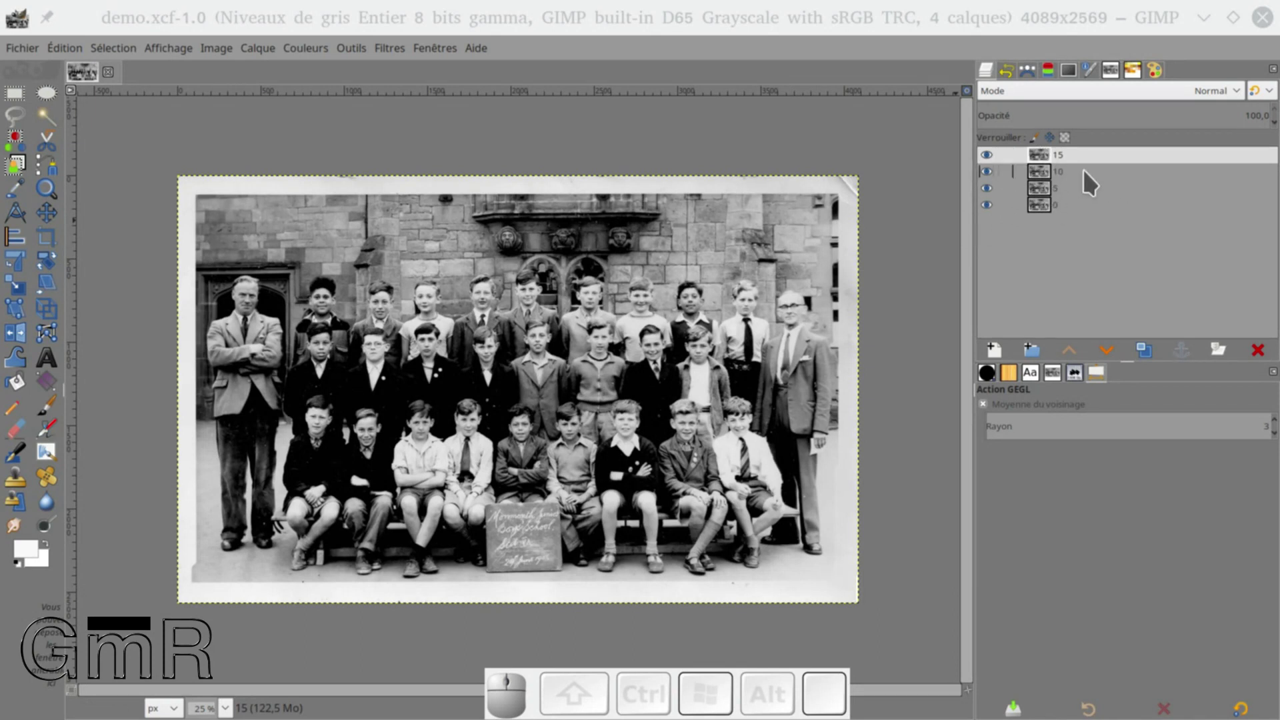
pyautogui.click(1041, 204)
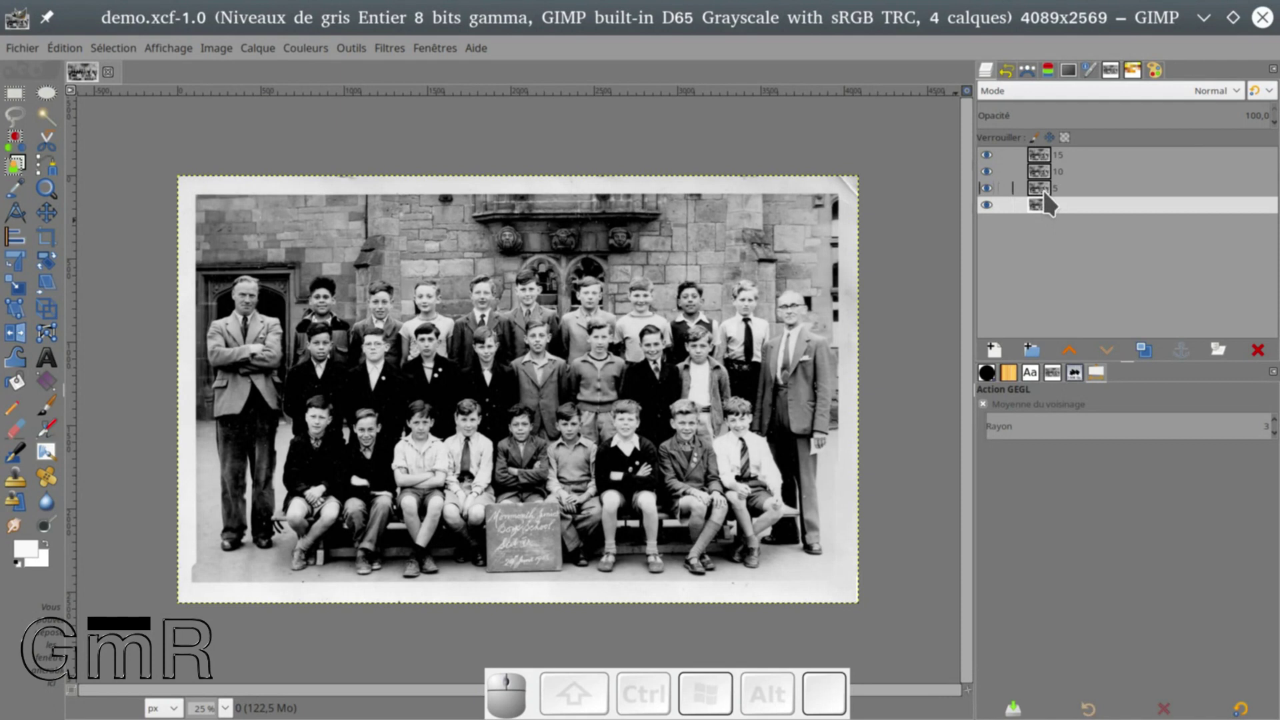
pyautogui.click(1042, 189)
pyautogui.click(1046, 192)
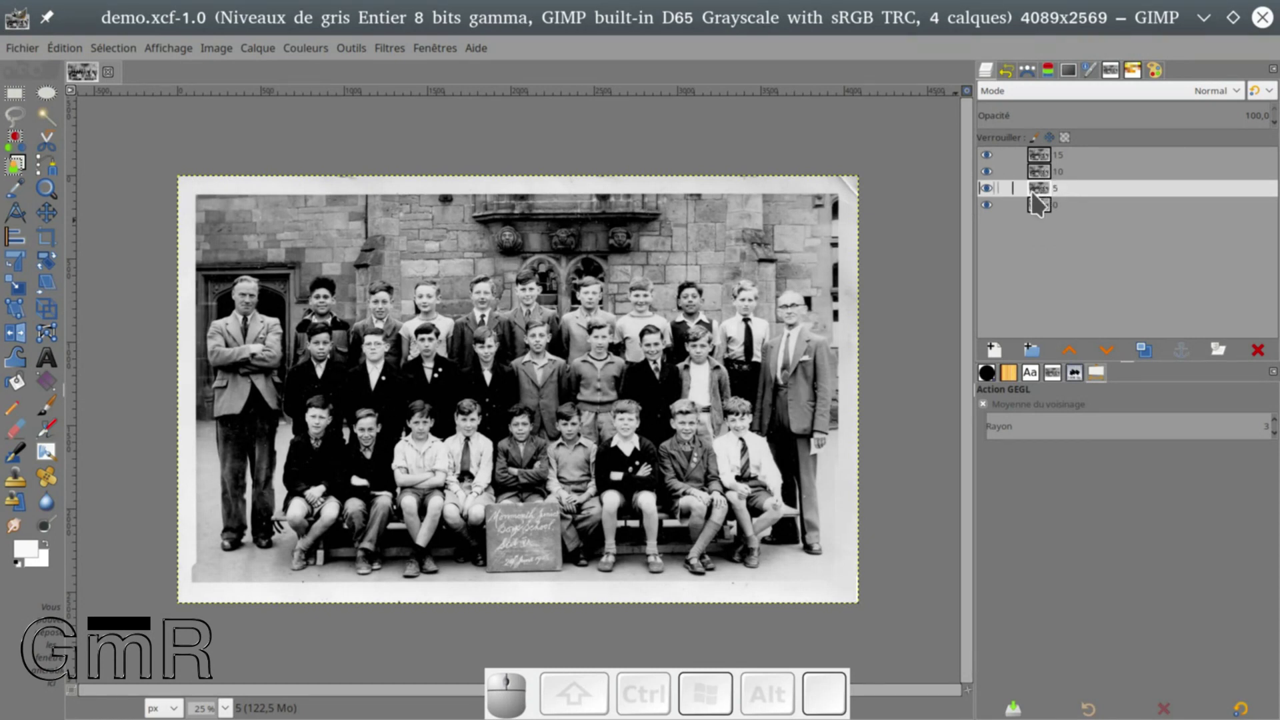
pyautogui.click(1060, 157)
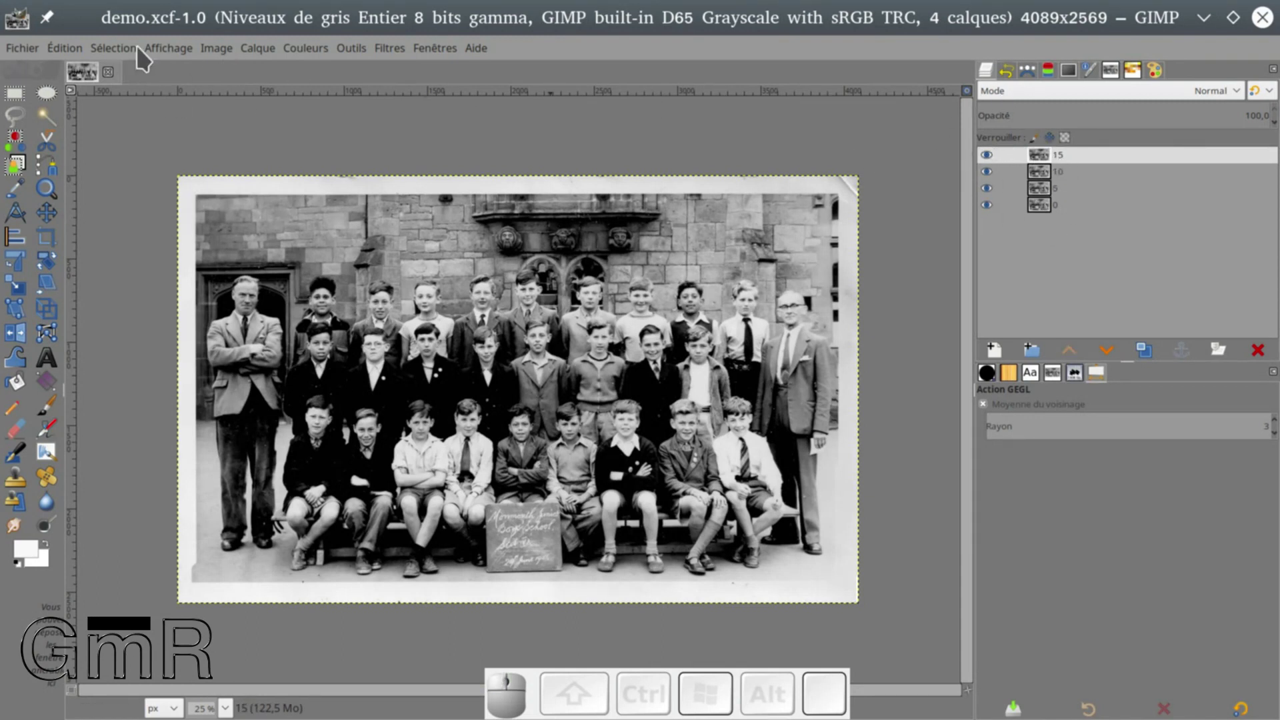
# - Look at the PNG files in the gif folder, including 15.png, from the image export dialog, and cancel the export
pyautogui.click(30, 49)
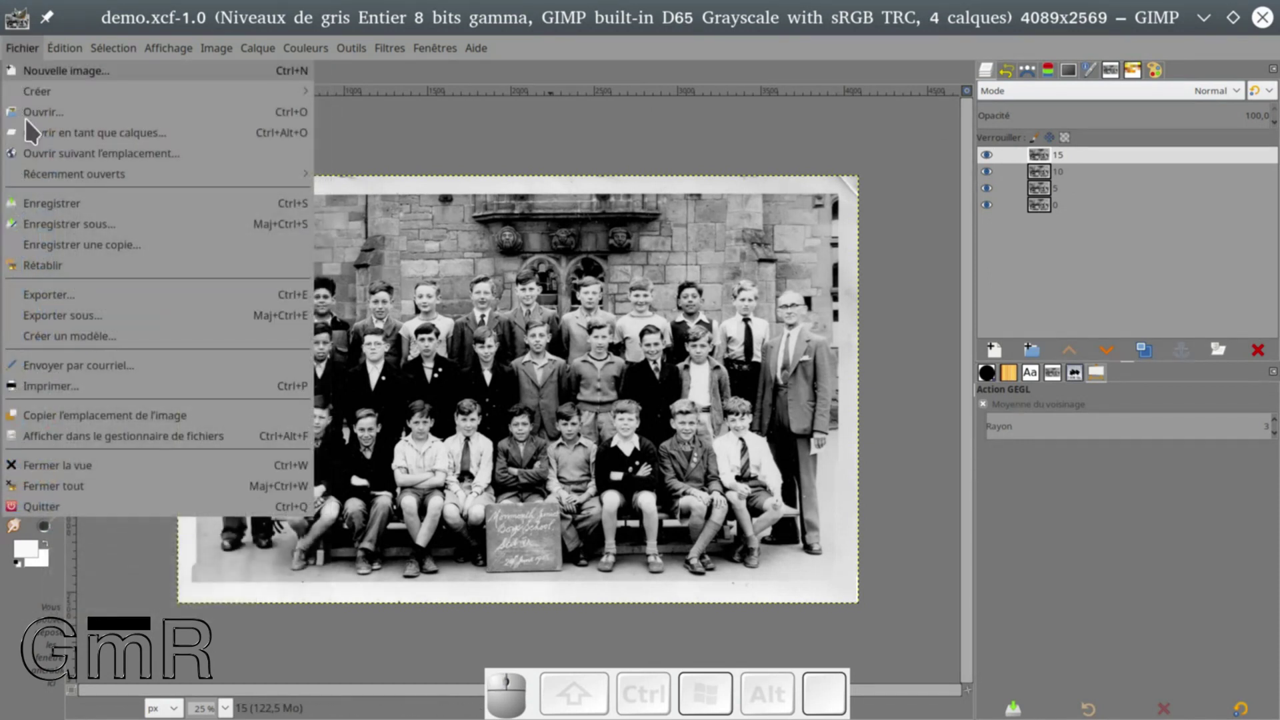
pyautogui.click(54, 296)
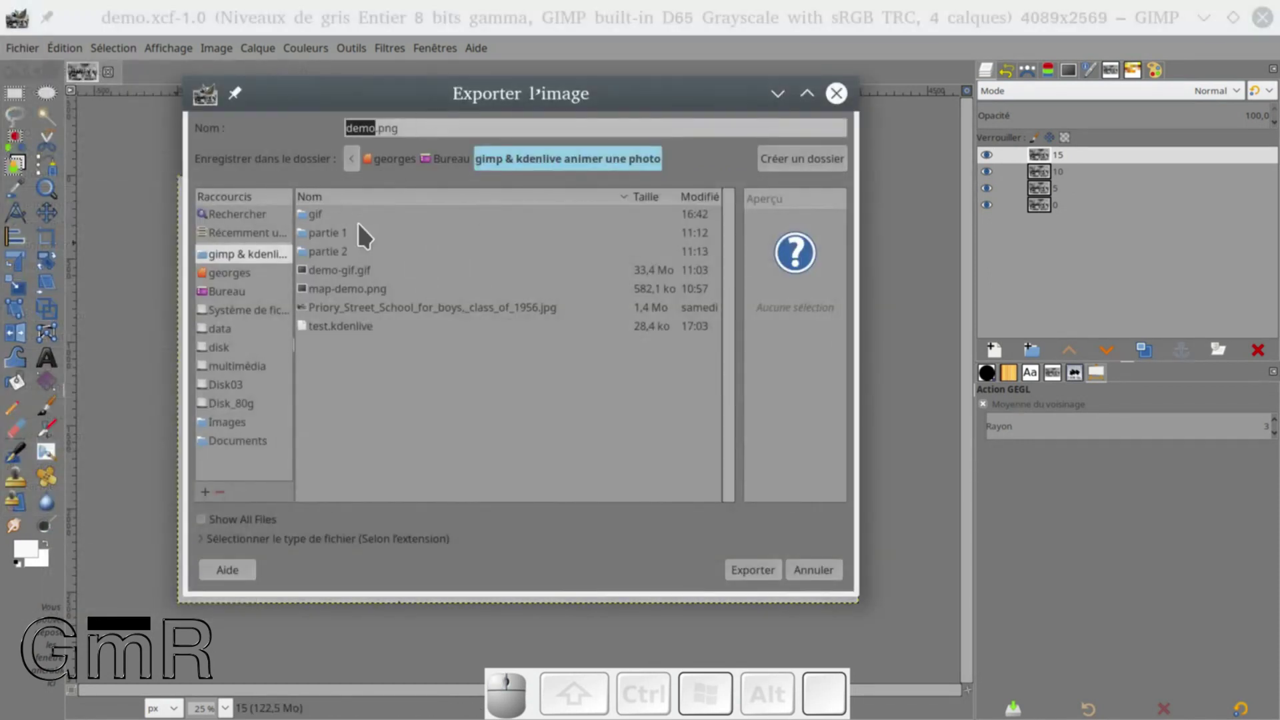
pyautogui.doubleClick(322, 215)
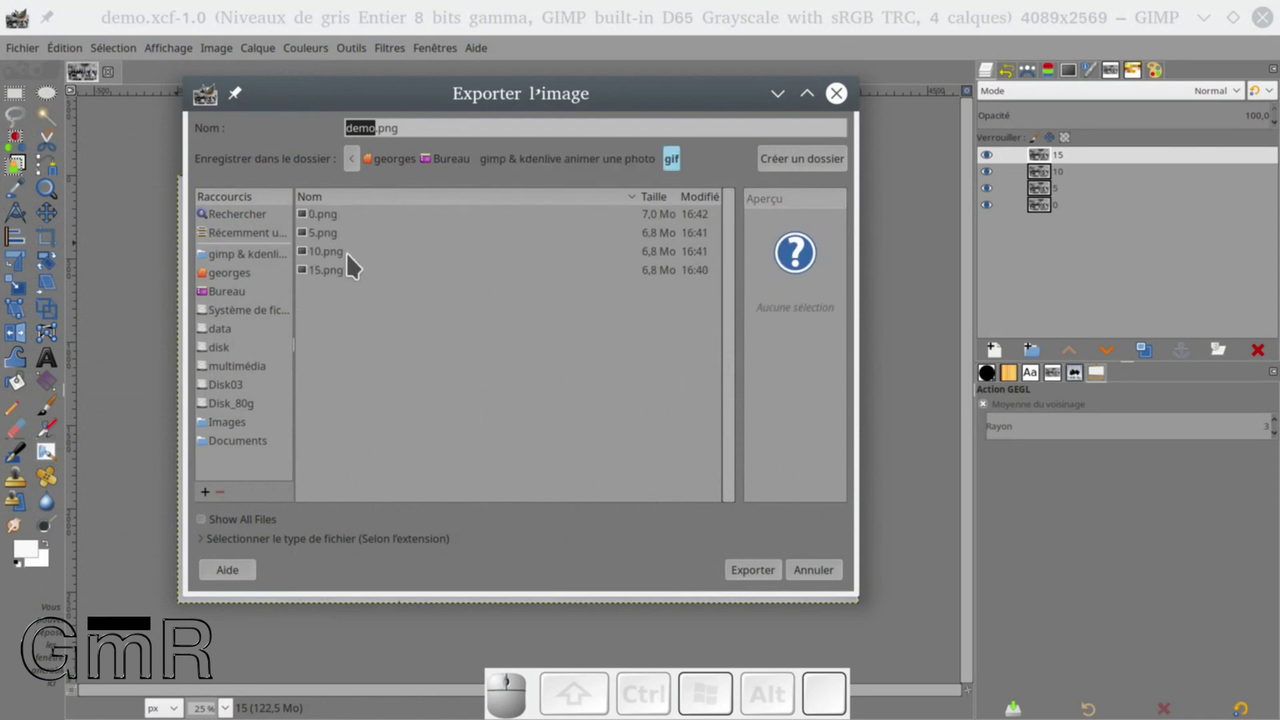
pyautogui.click(327, 270)
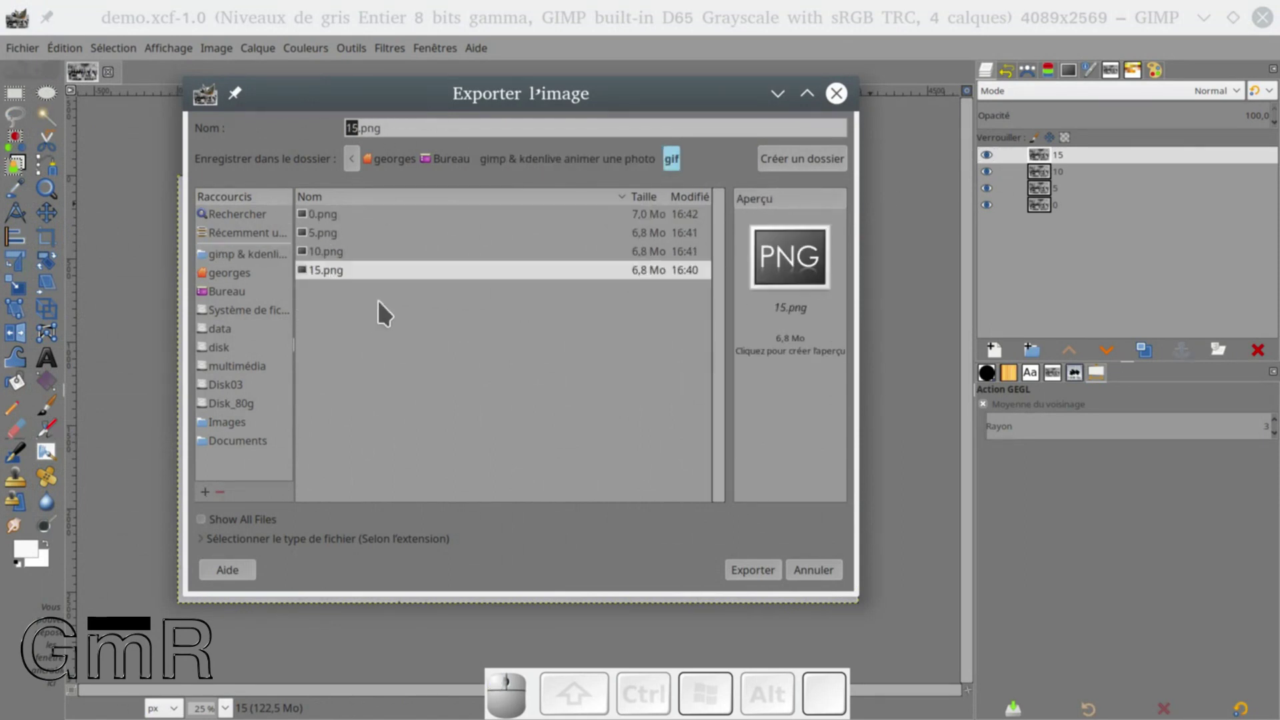
pyautogui.click(813, 570)
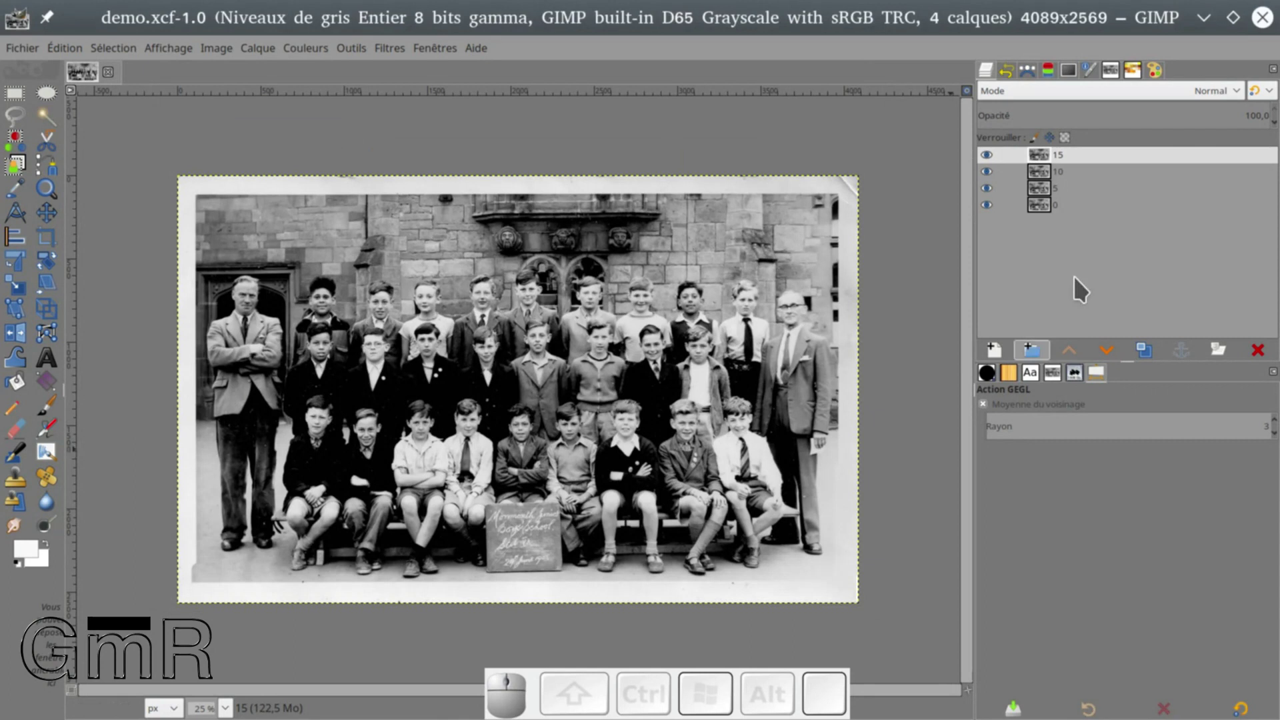
pyautogui.click(985, 156)
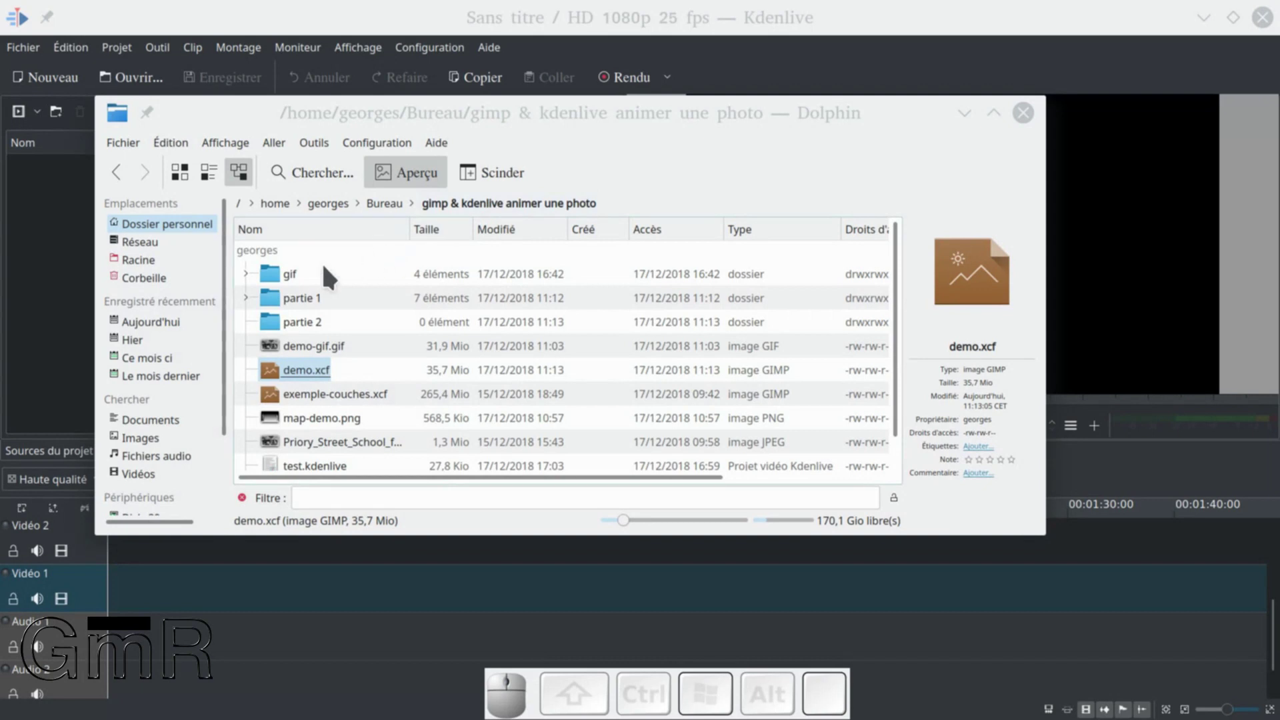
# - Import the gif folder from the Dolphin file manager into the Kdenlive project bin and expand it
pyautogui.click(286, 274)
pyautogui.moveTo(520, 116); pyautogui.dragTo(662, 125)
pyautogui.moveTo(417, 281); pyautogui.dragTo(94, 208)
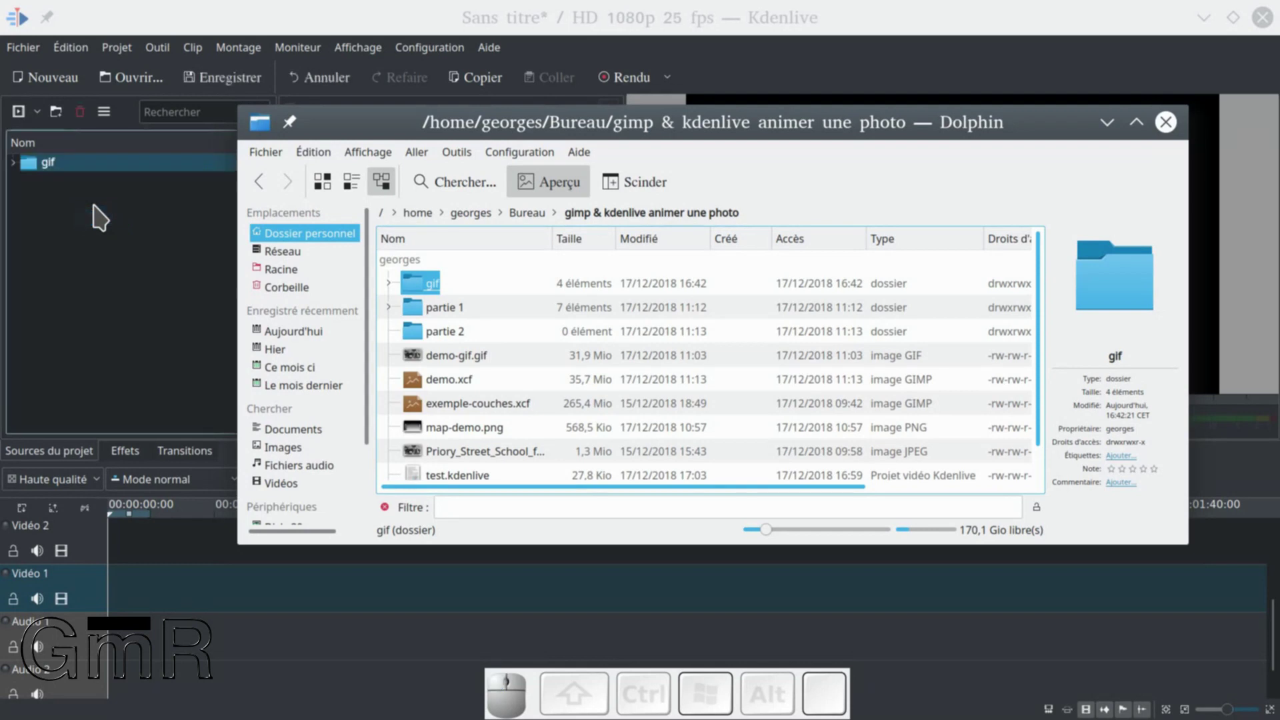
pyautogui.click(13, 163)
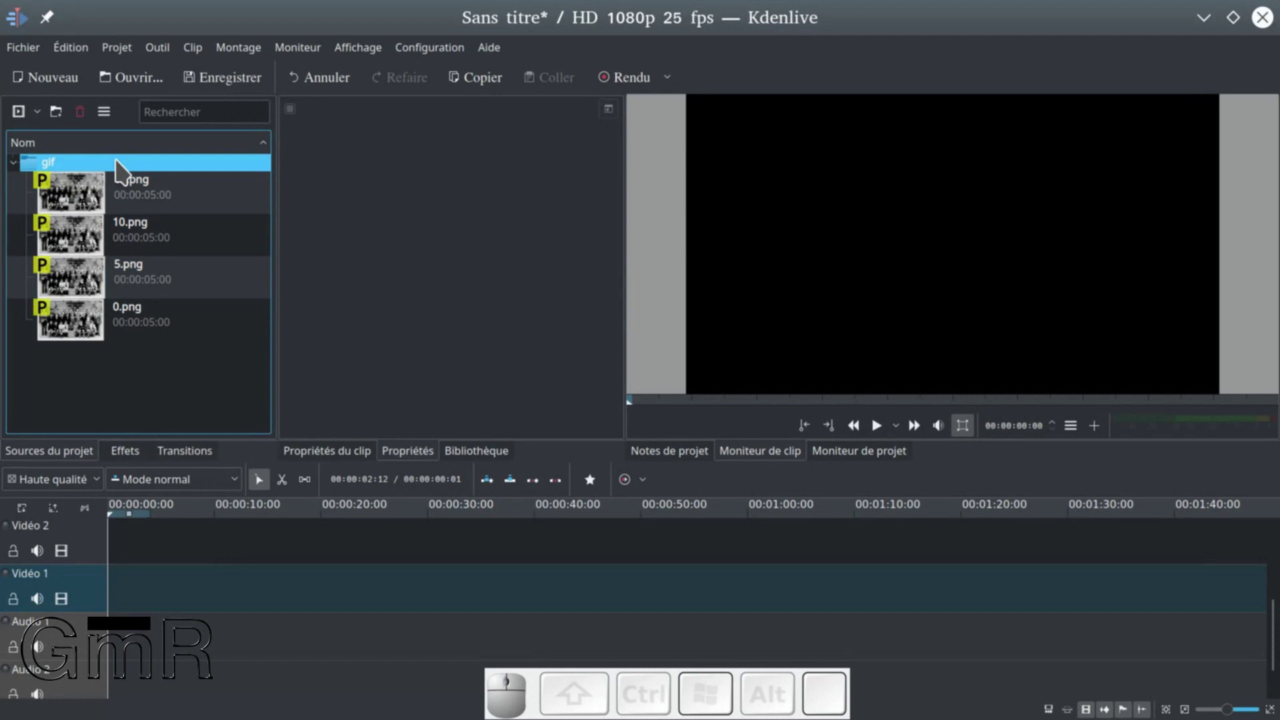
# - Place 0.png, 5.png, 10.png and 15.png one after another on the Vidéo 1 track, starting at 00:00:00:00
pyautogui.moveTo(90, 327); pyautogui.dragTo(121, 593)
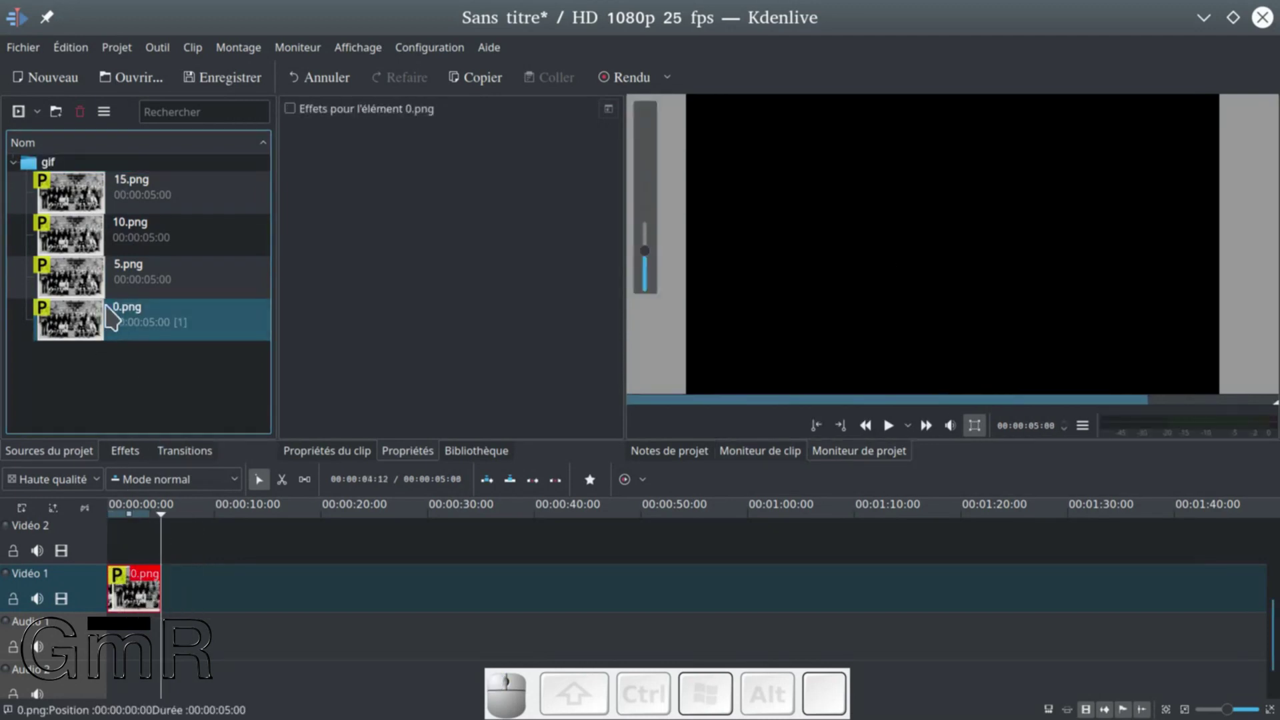
pyautogui.moveTo(100, 283); pyautogui.dragTo(185, 590)
pyautogui.moveTo(90, 235); pyautogui.dragTo(198, 585)
pyautogui.moveTo(90, 193); pyautogui.dragTo(270, 581)
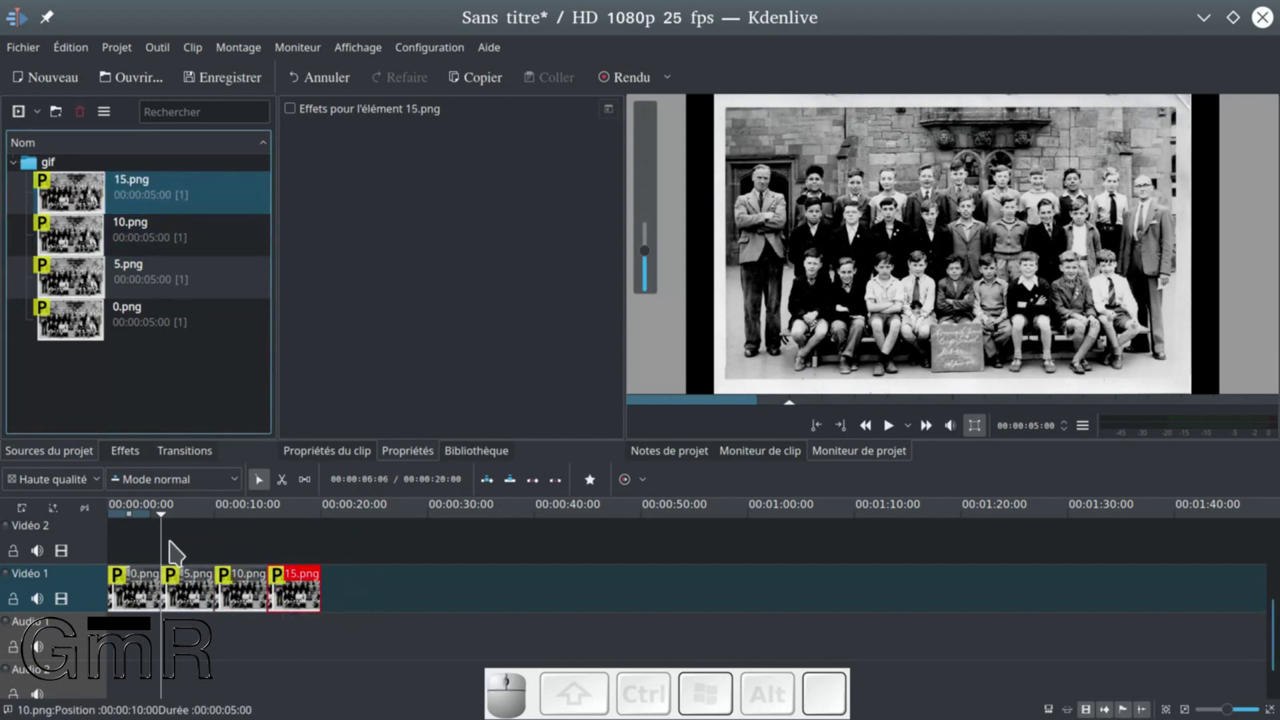
# - Trim the 0.png clip on Vidéo 1 to 00:00:01:08 and shorten the 5.png clip to about the same length
pyautogui.keyDown('ctrl'); pyautogui.scroll(1, 172, 552); pyautogui.keyUp('ctrl')
pyautogui.click(137, 555)
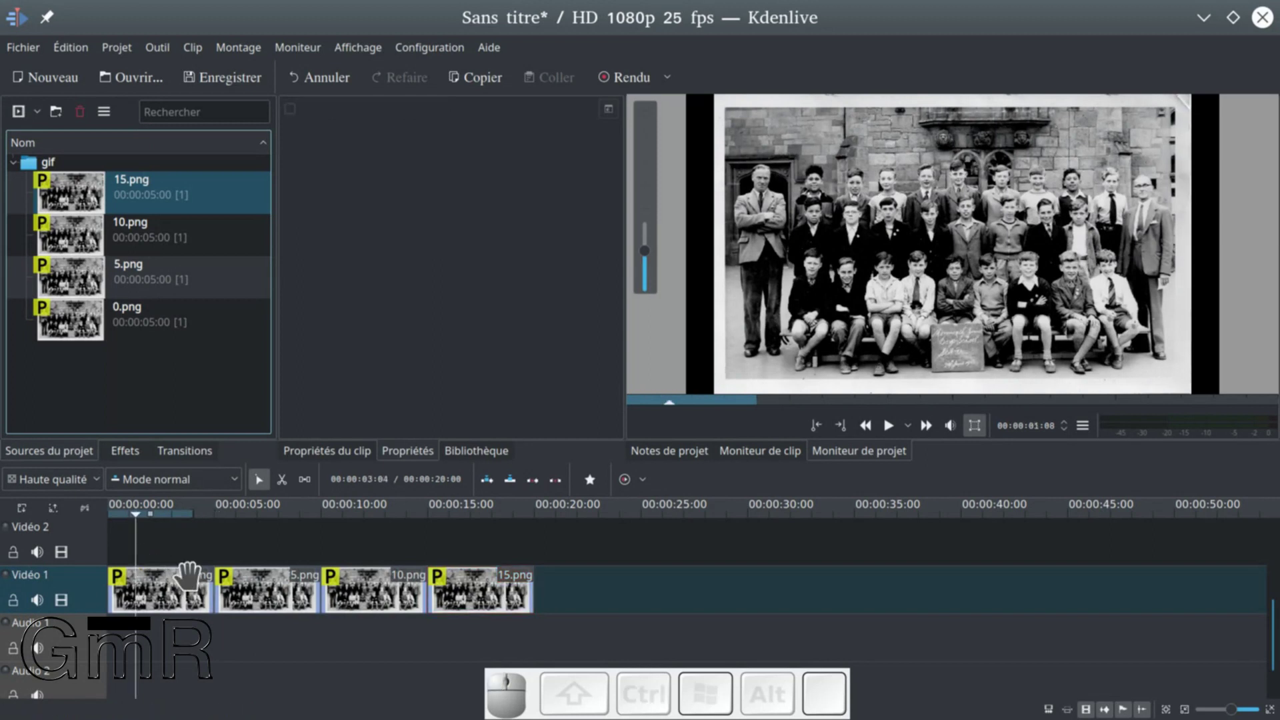
pyautogui.moveTo(212, 592); pyautogui.dragTo(145, 600)
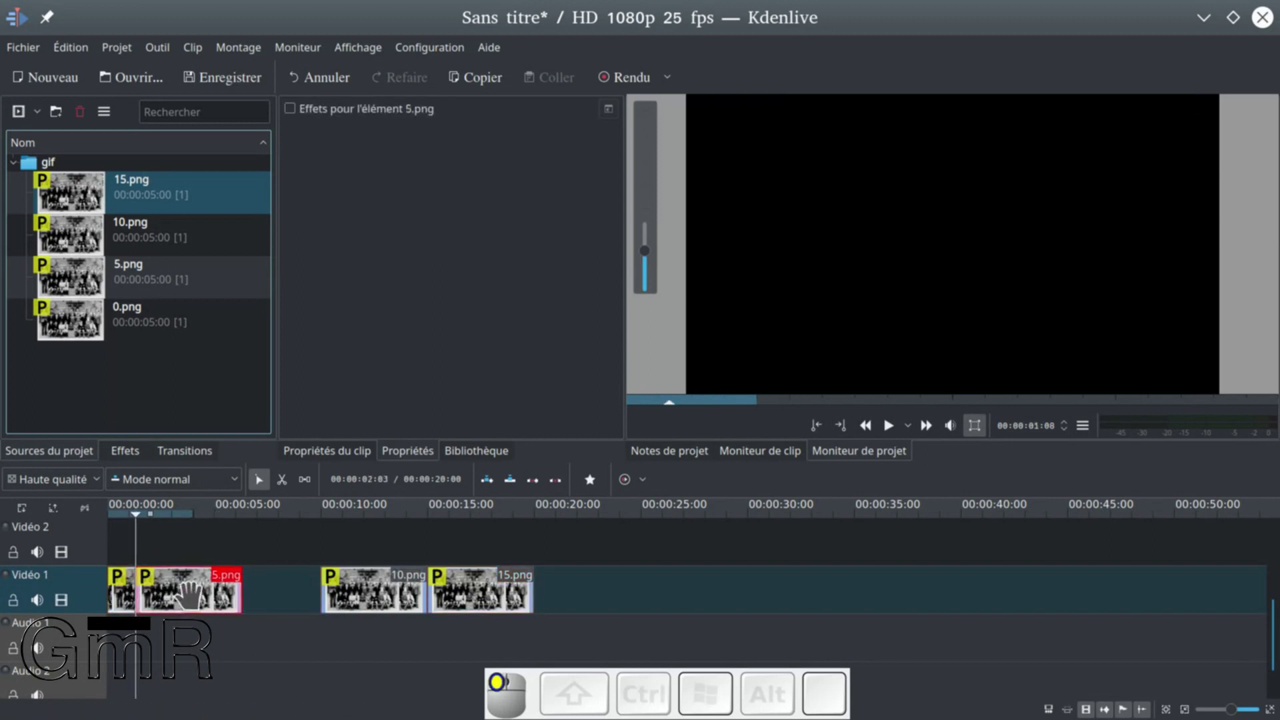
pyautogui.moveTo(239, 592)
pyautogui.mouseDown()
pyautogui.moveTo(156, 589)
pyautogui.moveTo(235, 586)
pyautogui.mouseUp()
pyautogui.click(126, 589)
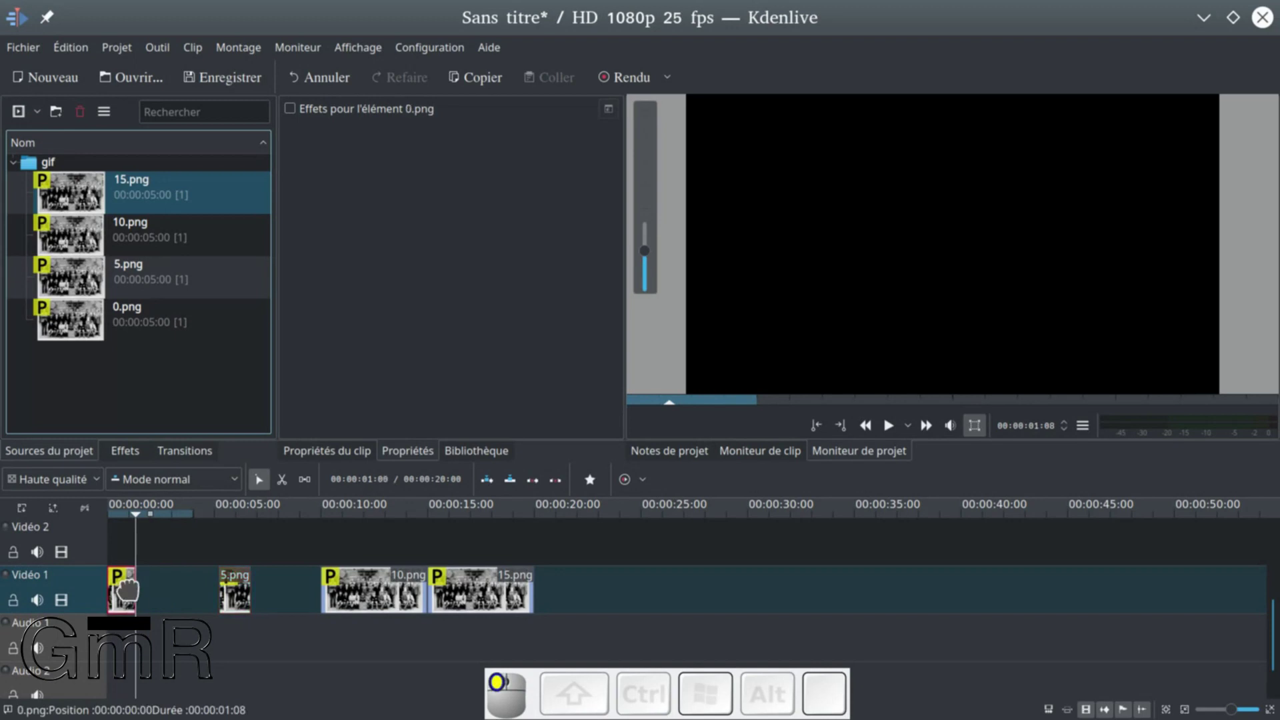
# - Extend 0.png to the start of 5.png, and place 10.png and 15.png, each shortened to about 1.4 seconds, directly behind 5.png
pyautogui.moveTo(134, 586); pyautogui.dragTo(218, 587)
pyautogui.moveTo(360, 593); pyautogui.dragTo(281, 595)
pyautogui.moveTo(473, 587); pyautogui.dragTo(312, 590)
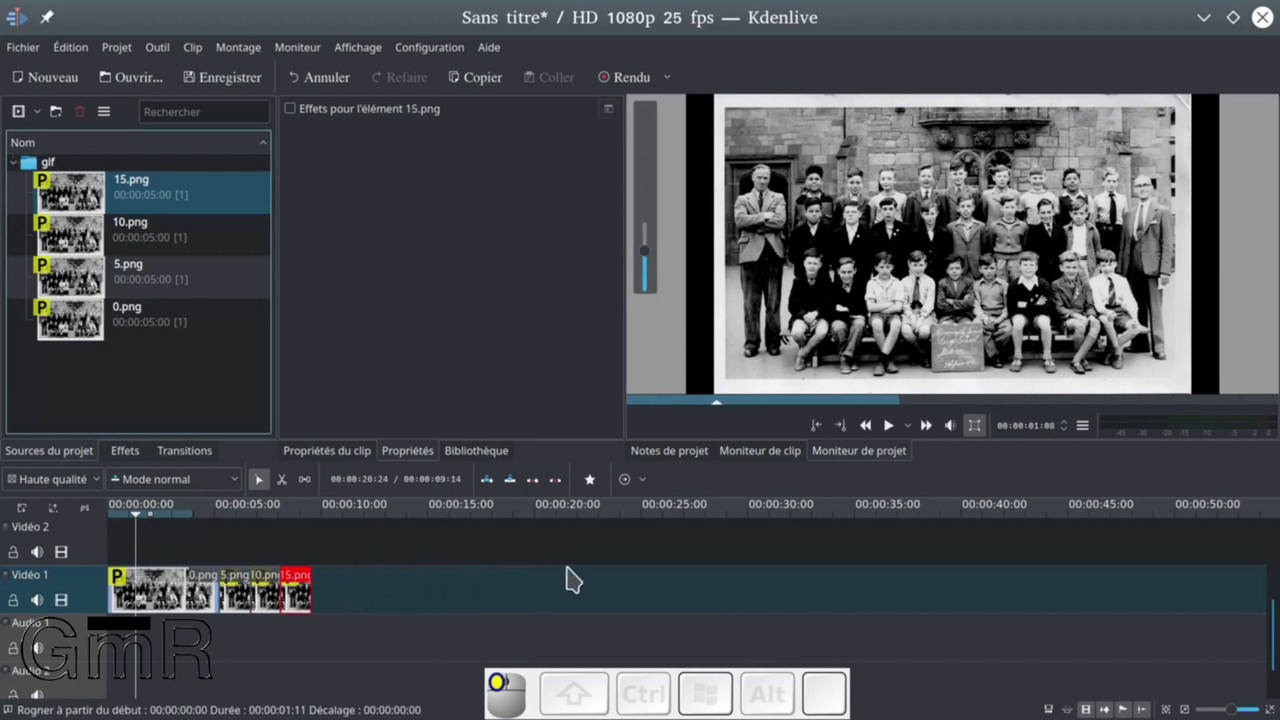
pyautogui.press('space')
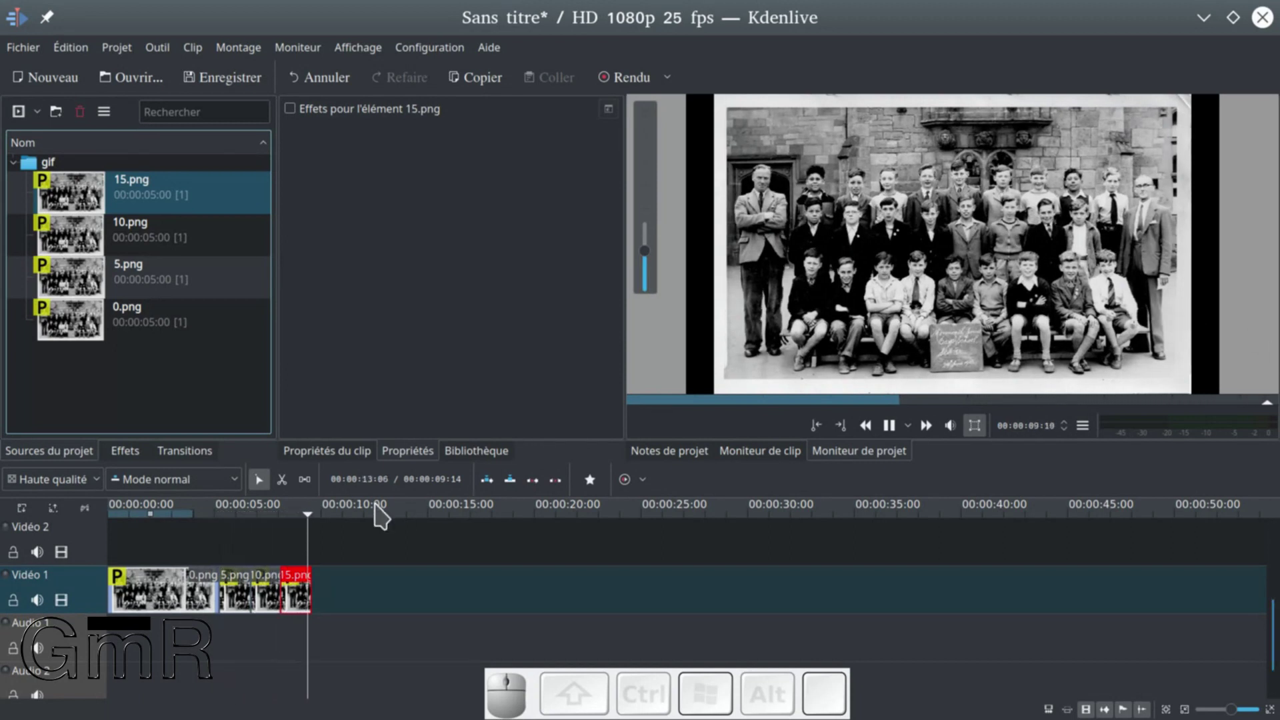
# - Shorten the 5.png, 10.png and 15.png clips to about 1 second each without gaps, and play the sequence
pyautogui.keyDown('ctrl'); pyautogui.scroll(2, 305, 574); pyautogui.keyUp('ctrl')
pyautogui.click(346, 594)
pyautogui.moveTo(387, 594); pyautogui.dragTo(402, 591)
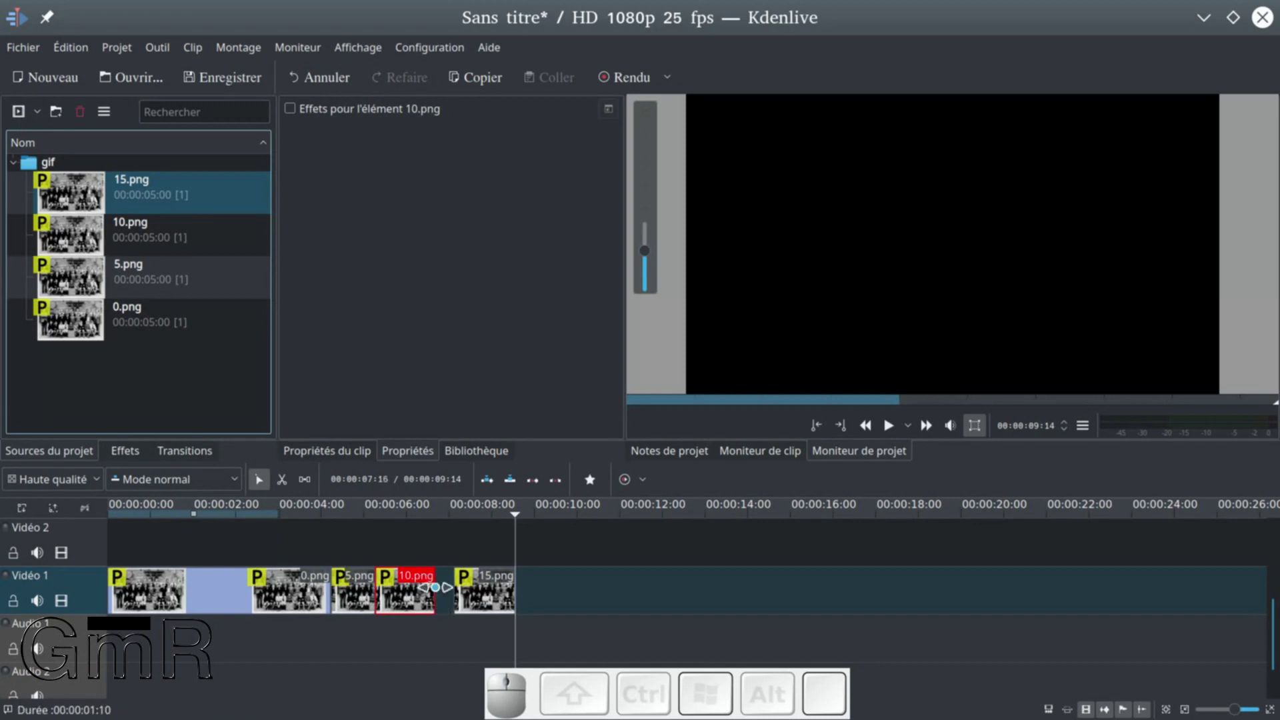
pyautogui.moveTo(432, 587)
pyautogui.mouseDown()
pyautogui.moveTo(422, 588)
pyautogui.moveTo(458, 585)
pyautogui.mouseUp()
pyautogui.click(287, 553)
pyautogui.press('space')
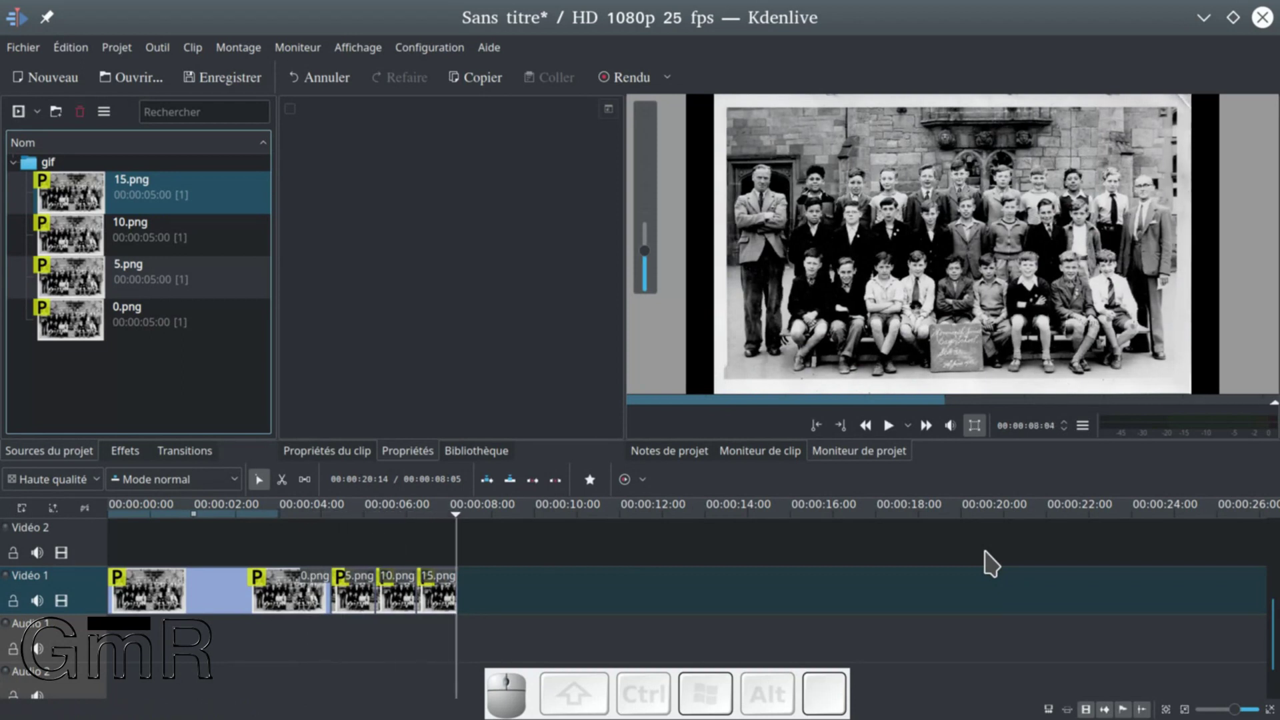
# - Shorten 5.png, 10.png and 15.png further to about 18 frames each, keeping them adjacent, and play the result
pyautogui.click(319, 555)
pyautogui.press('space')
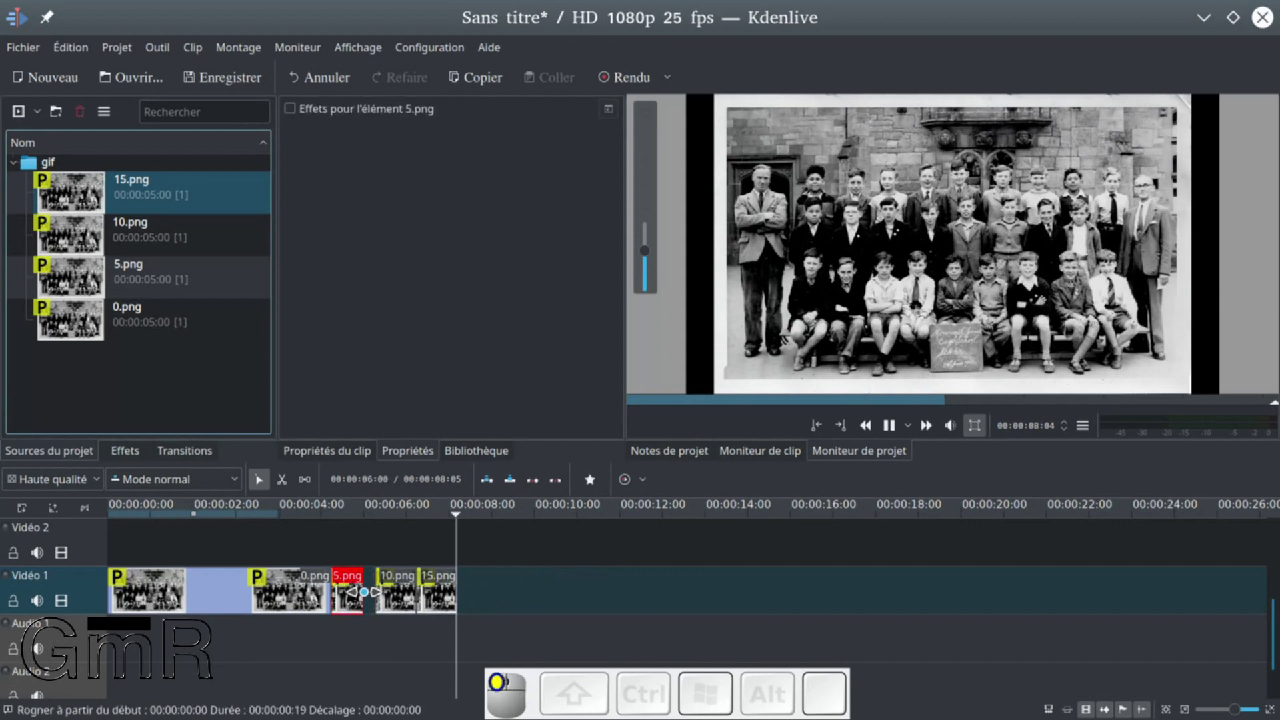
pyautogui.moveTo(400, 590)
pyautogui.mouseDown()
pyautogui.moveTo(388, 588)
pyautogui.moveTo(441, 589)
pyautogui.moveTo(422, 588)
pyautogui.mouseUp()
pyautogui.press('space')
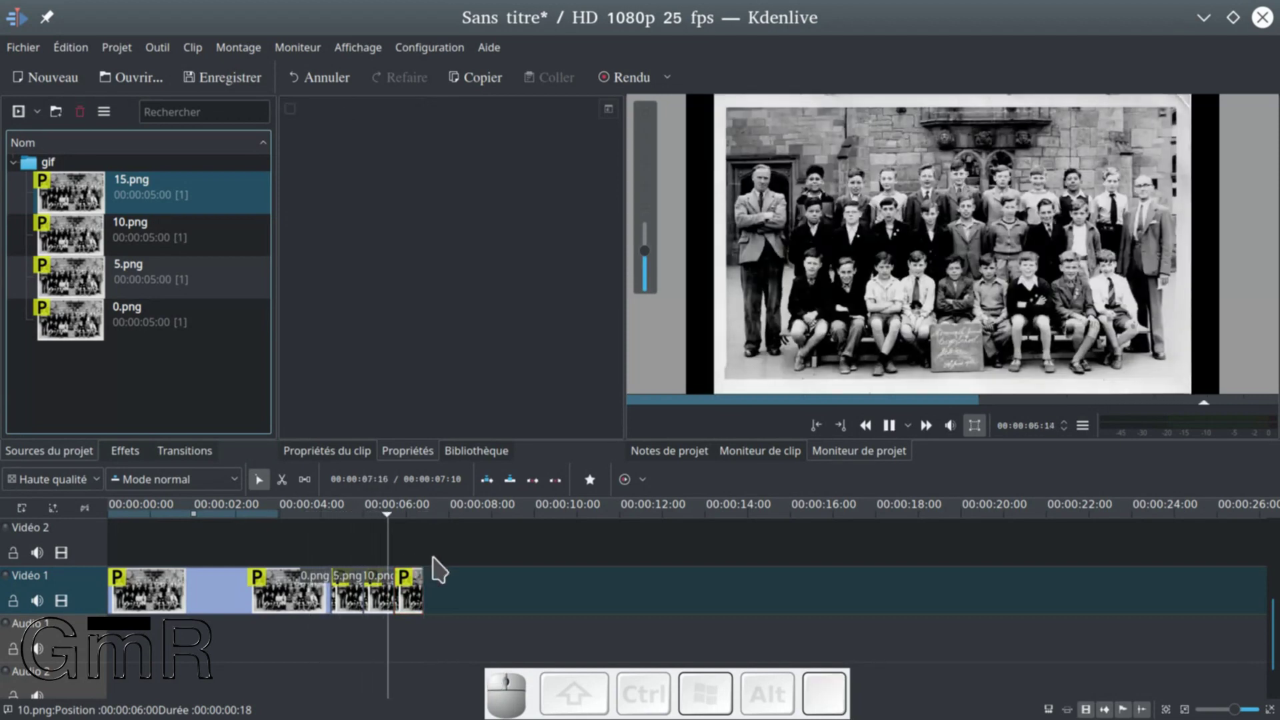
# - Replay the end of the image sequence to check the pace of the short frames
pyautogui.press('space')
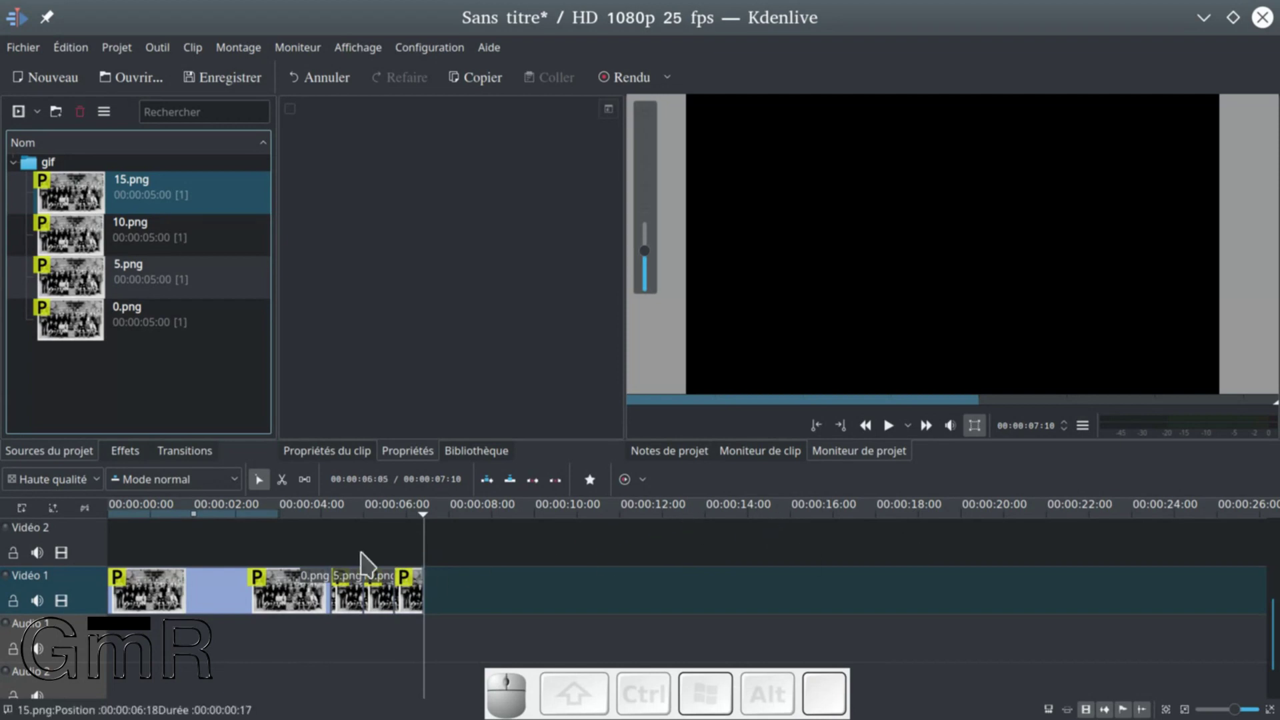
pyautogui.press('space')
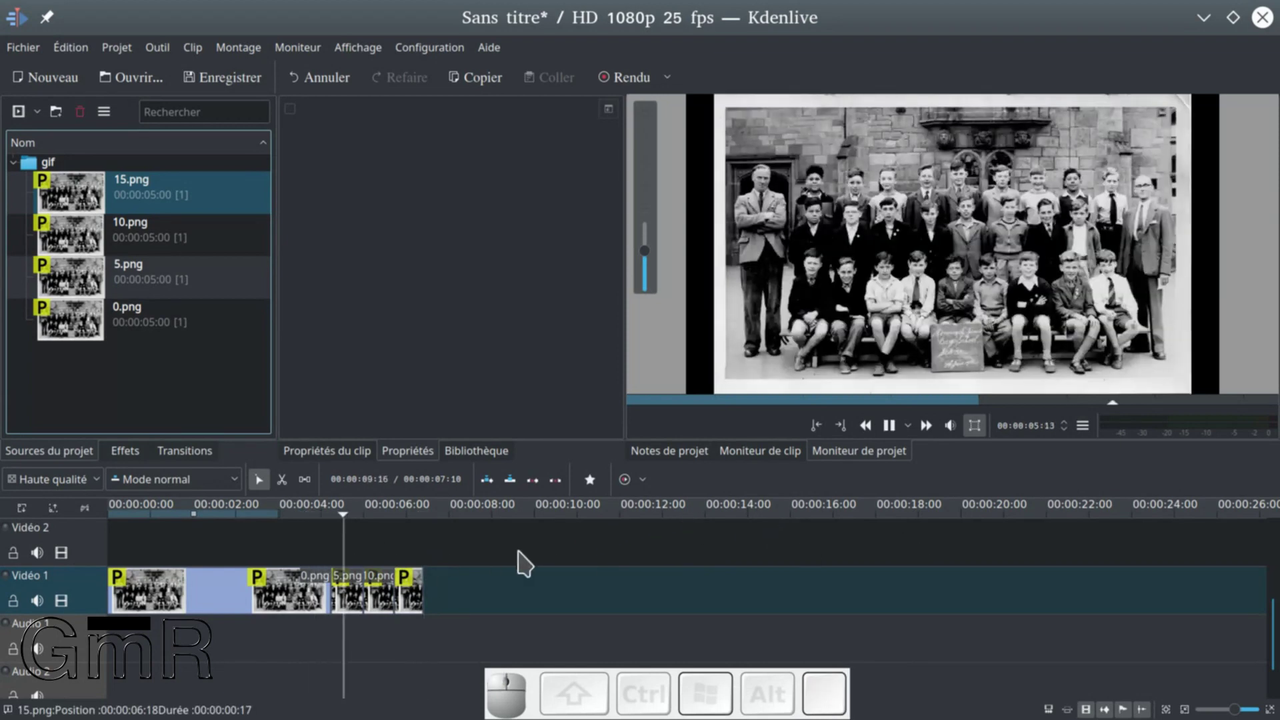
pyautogui.press('space')
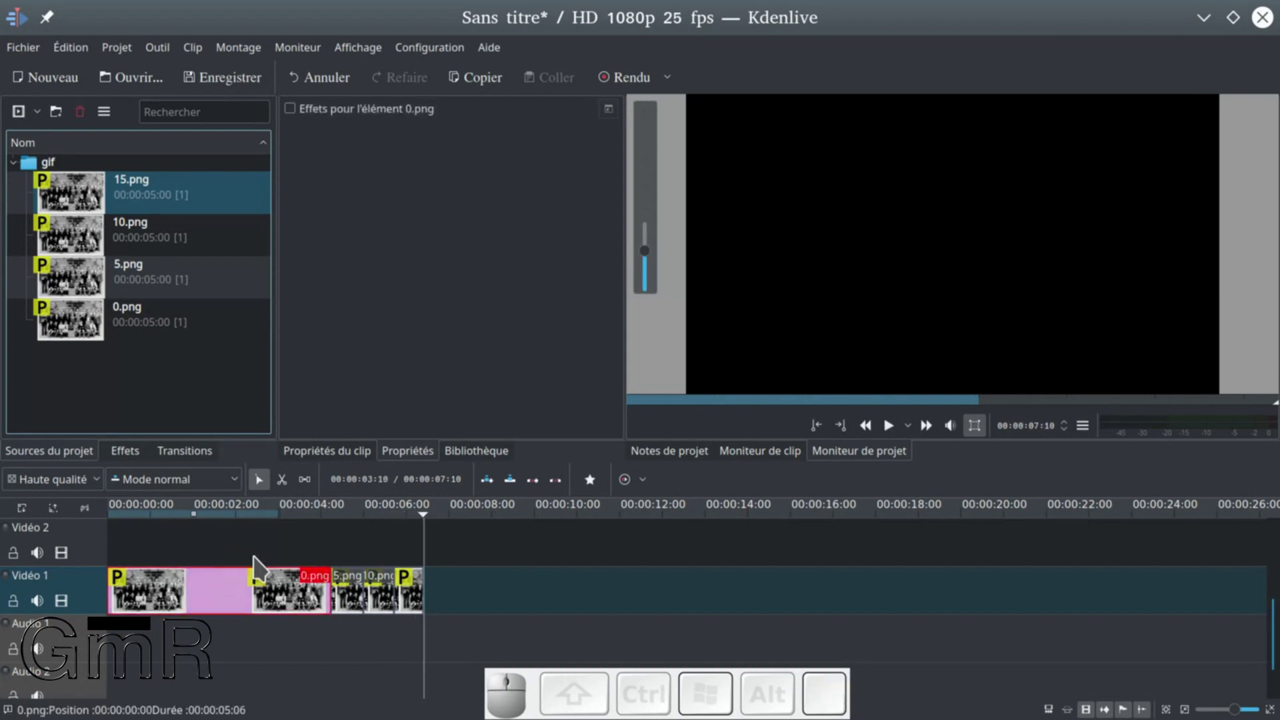
# - Apply the Position et zoom effect to the 0.png clip on Vidéo 1
pyautogui.click(232, 555)
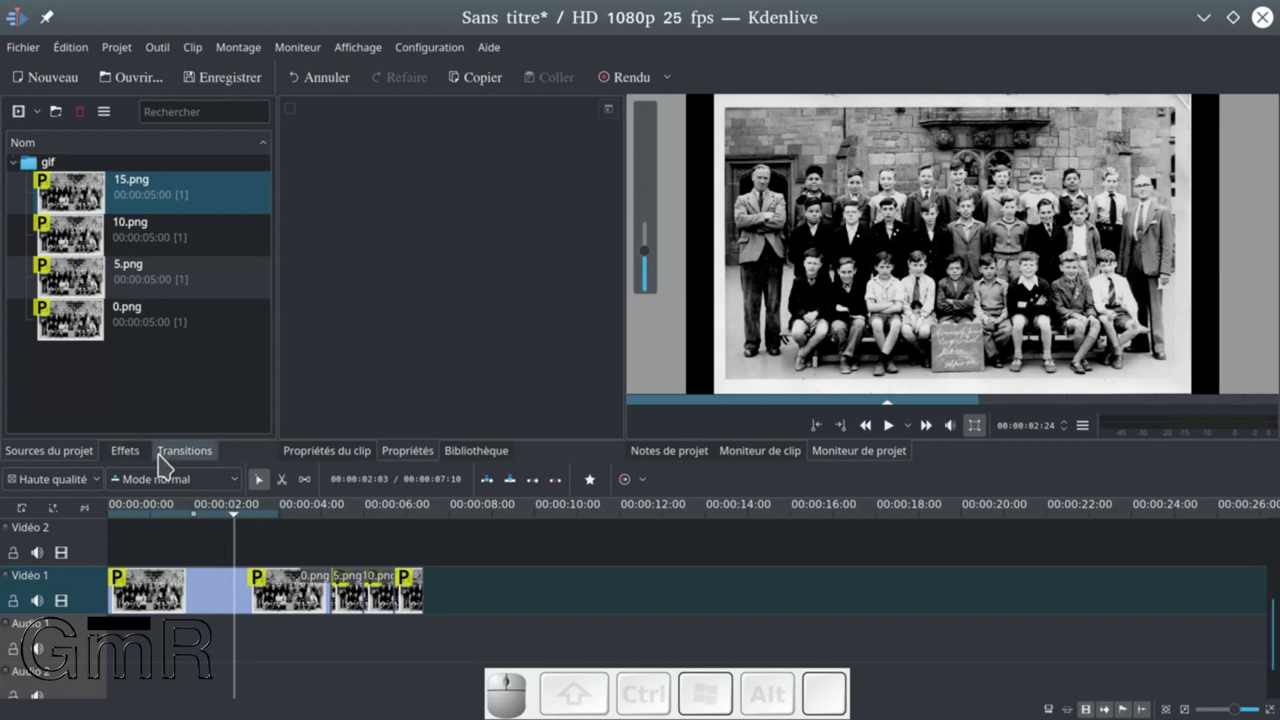
pyautogui.click(125, 450)
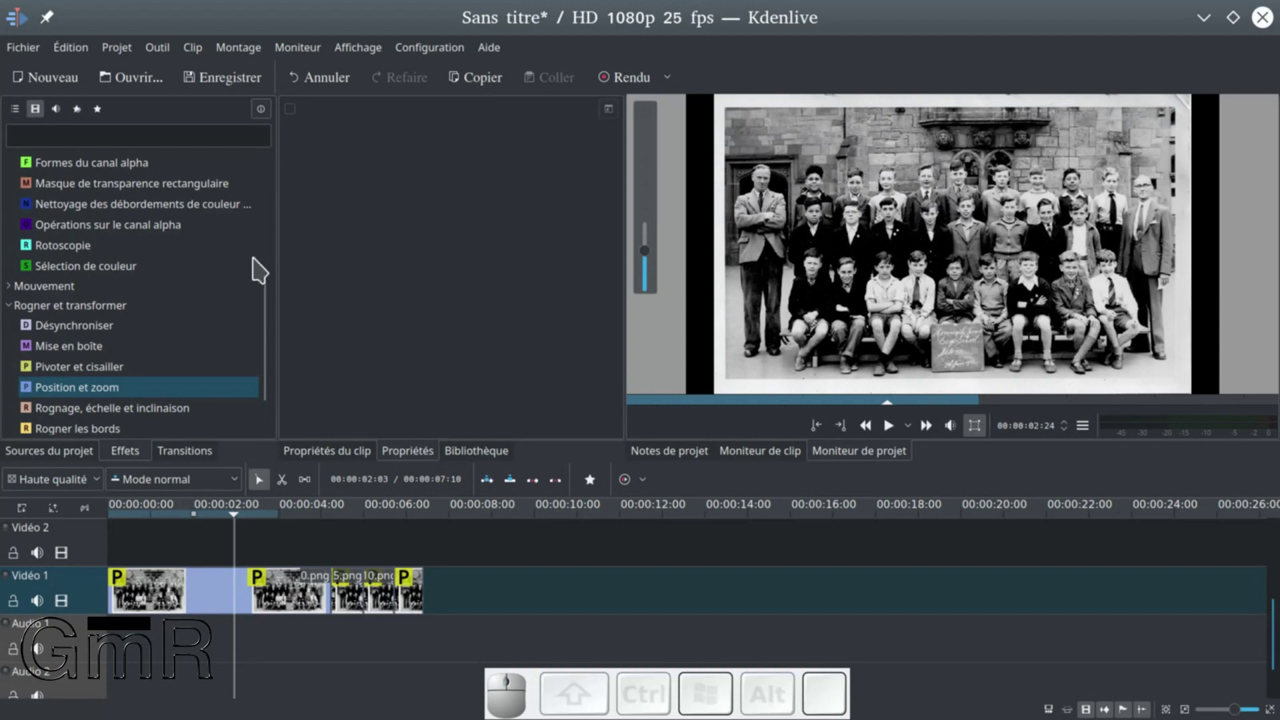
pyautogui.doubleClick(84, 392)
pyautogui.moveTo(87, 400); pyautogui.dragTo(157, 587)
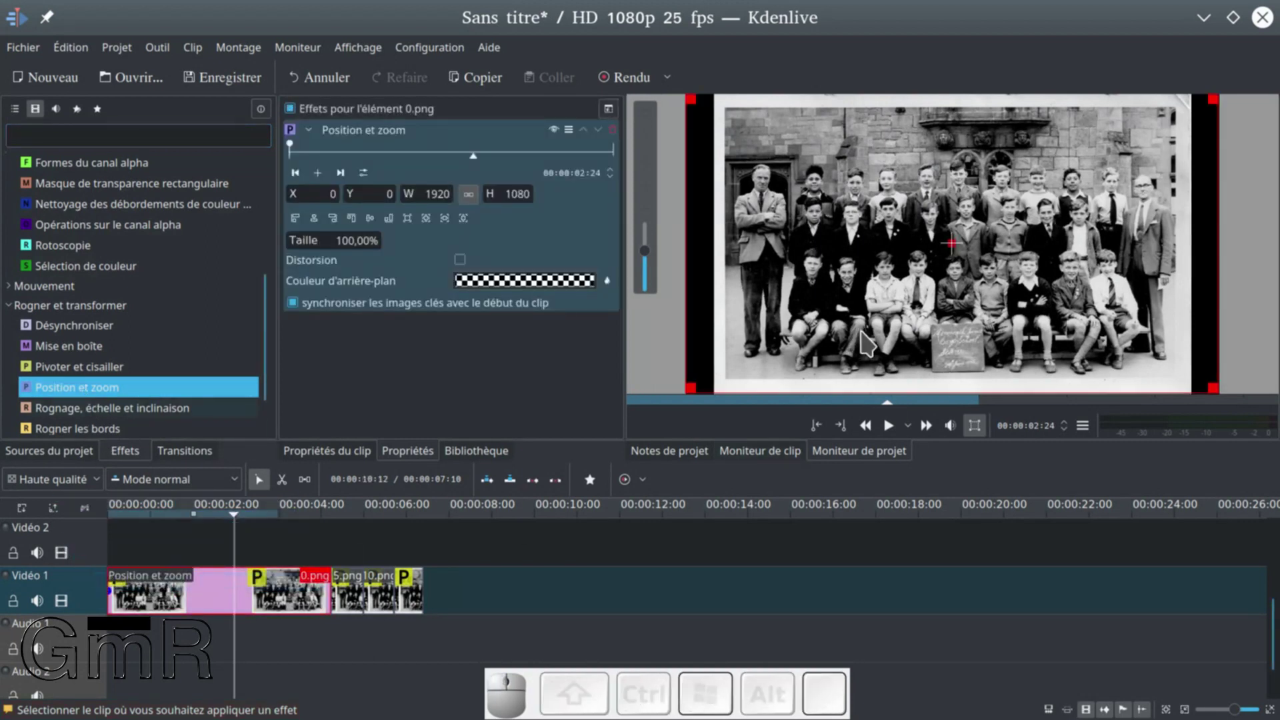
# - Enlarge the 0.png image to about 119% and reposition it at about X -173, Y -142 so it fills the frame
pyautogui.click(1079, 427)
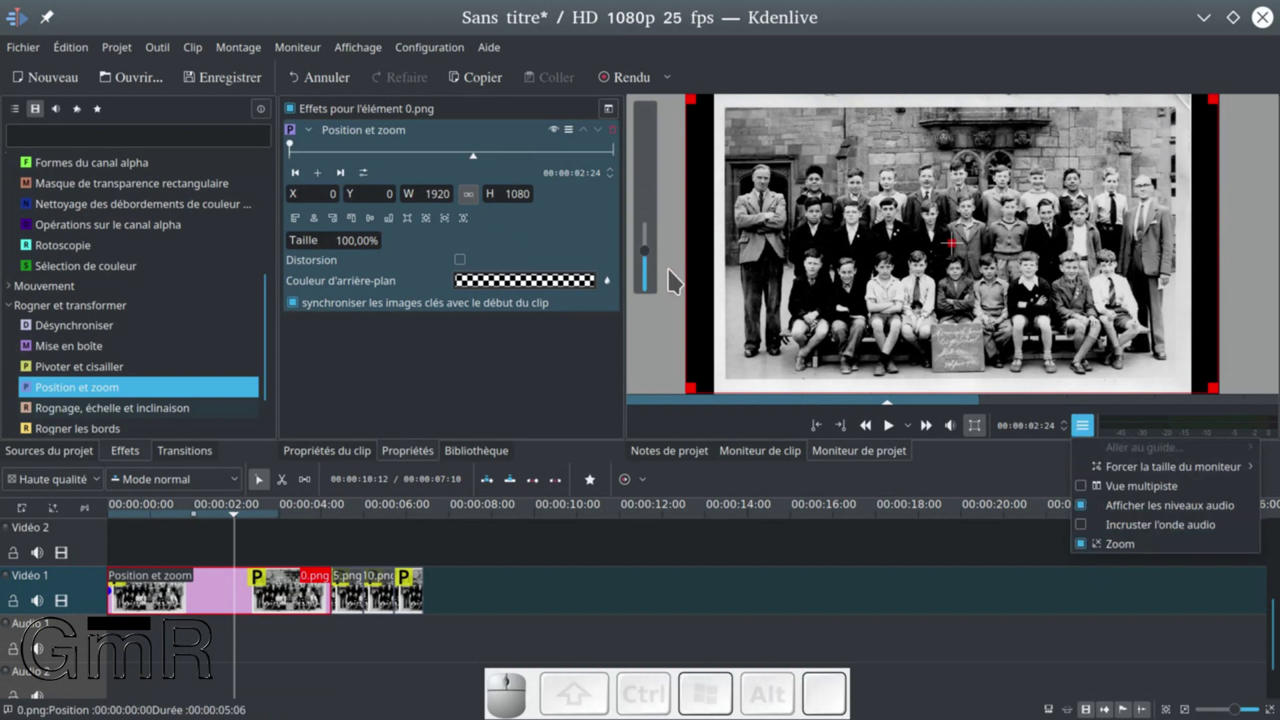
pyautogui.click(645, 255)
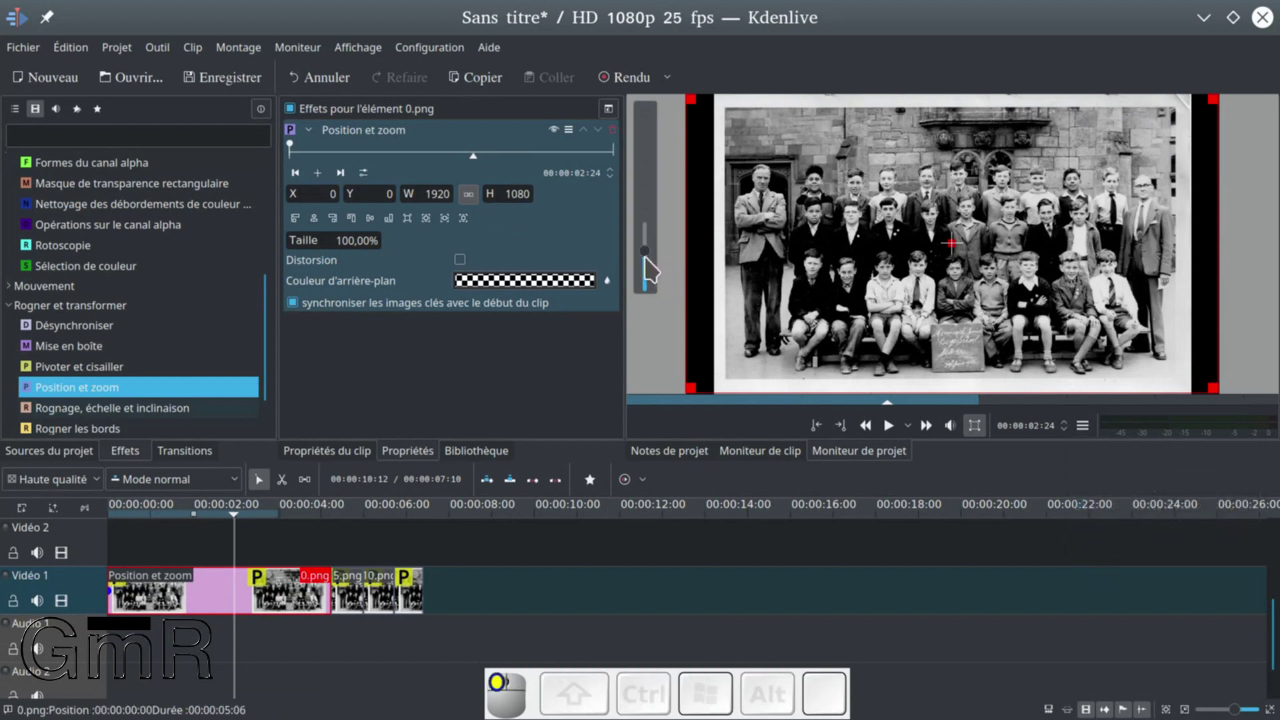
pyautogui.moveTo(643, 265); pyautogui.dragTo(645, 268)
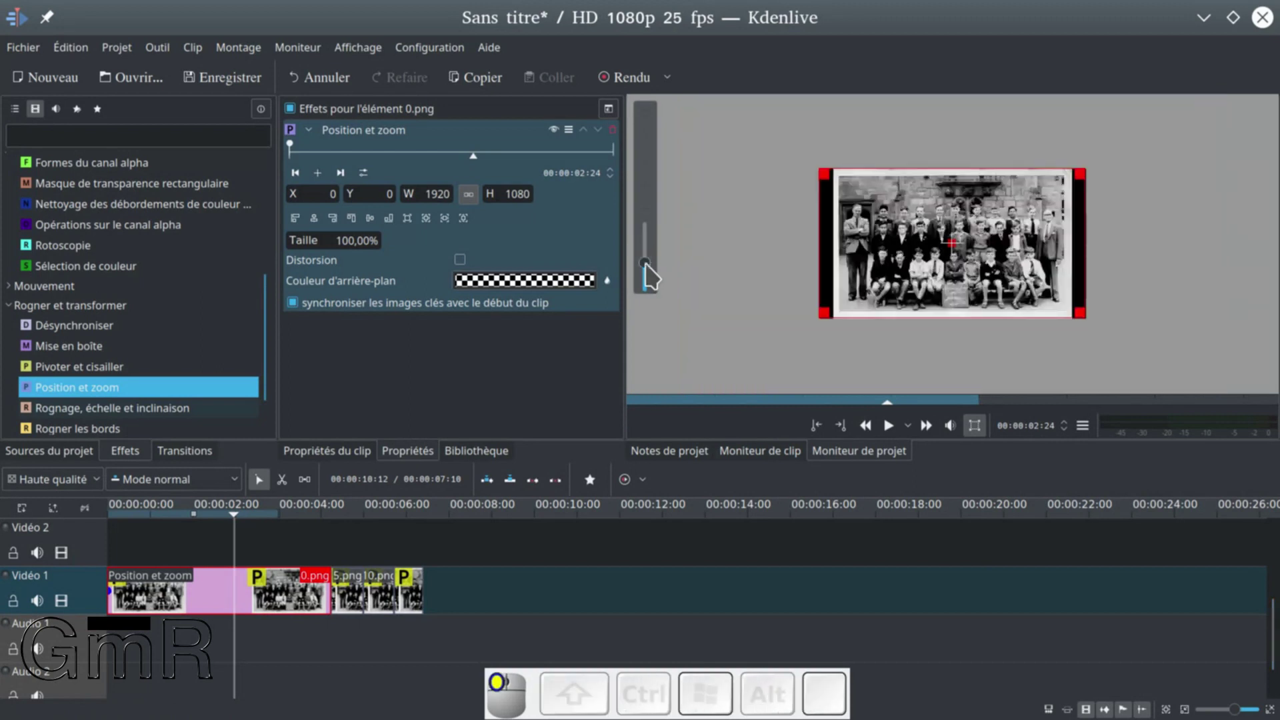
pyautogui.moveTo(822, 312); pyautogui.dragTo(791, 330)
pyautogui.moveTo(932, 258); pyautogui.dragTo(946, 252)
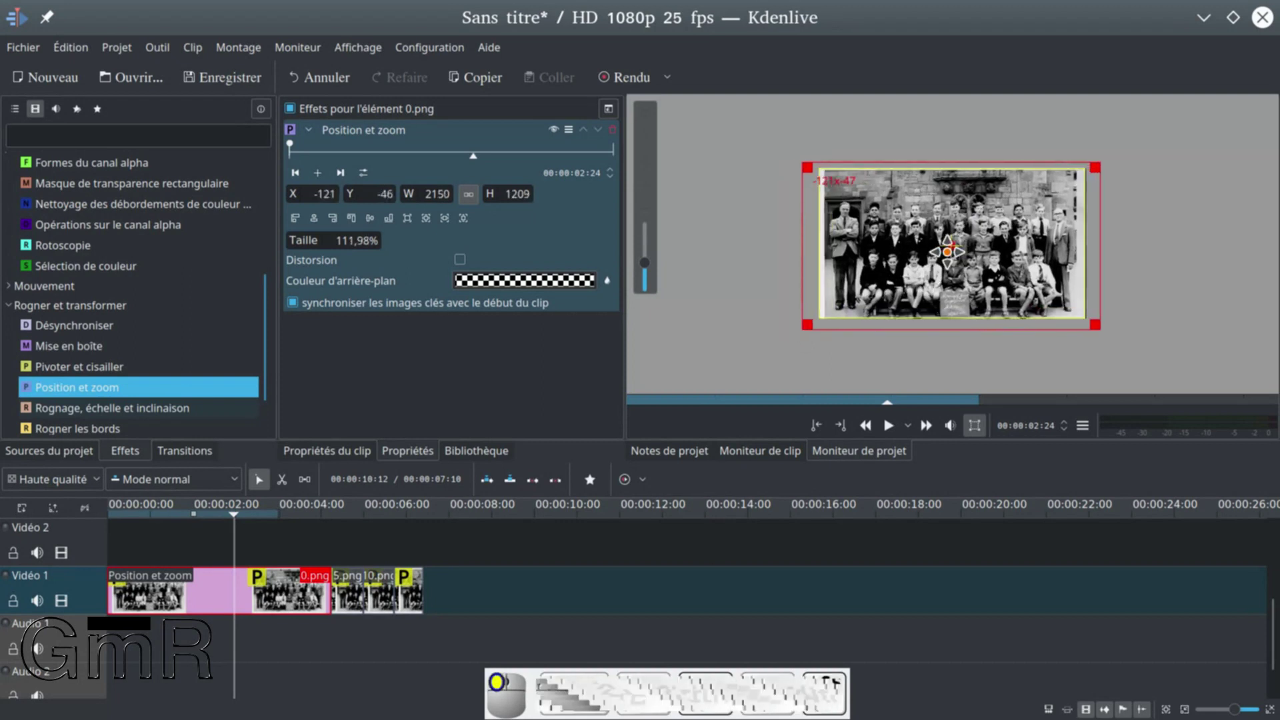
pyautogui.moveTo(1103, 323); pyautogui.dragTo(1119, 327)
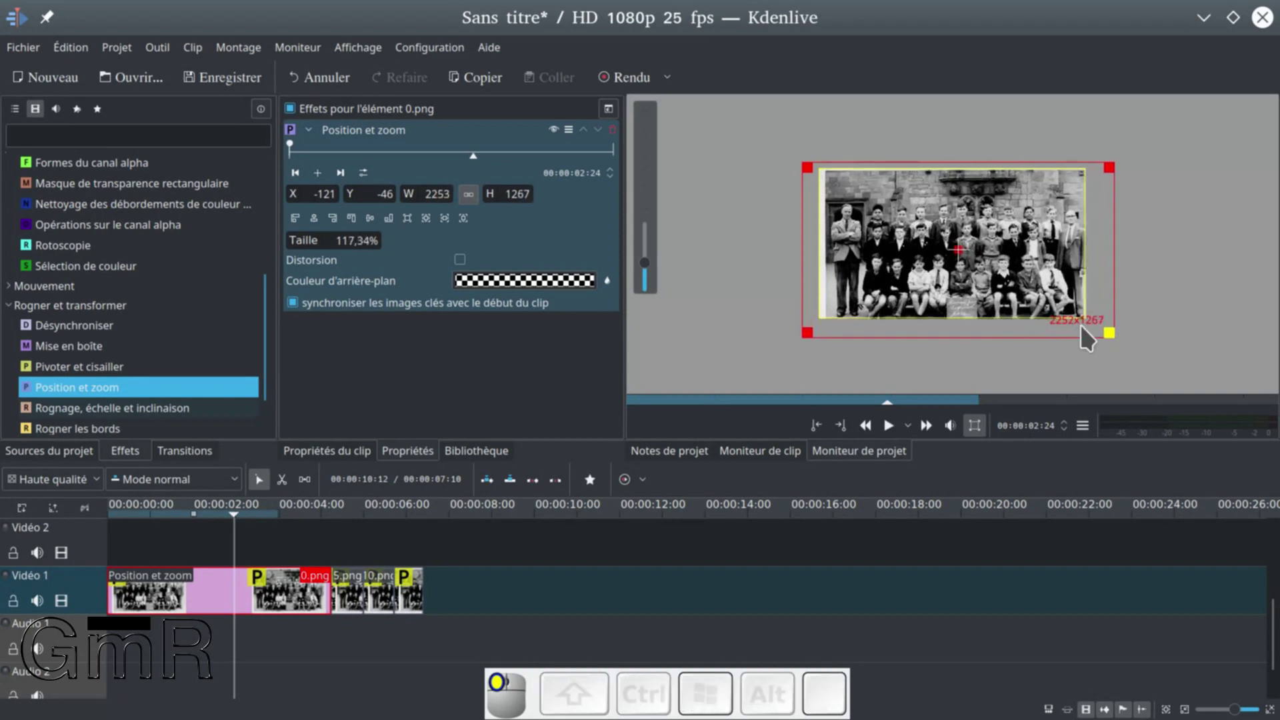
pyautogui.moveTo(803, 161); pyautogui.dragTo(799, 161)
pyautogui.moveTo(960, 245); pyautogui.dragTo(958, 234)
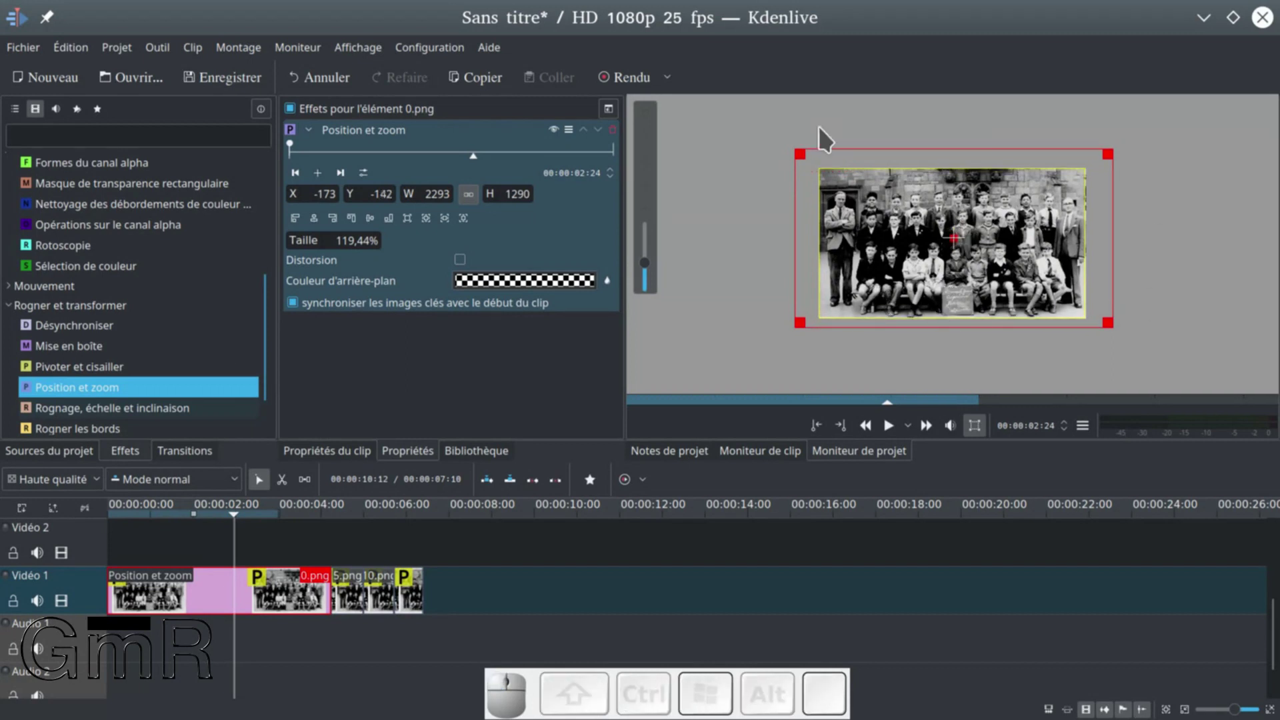
# - Copy the 0.png clip and paste its effects onto the 5.png, 10.png and 15.png clips
pyautogui.rightClick(224, 592)
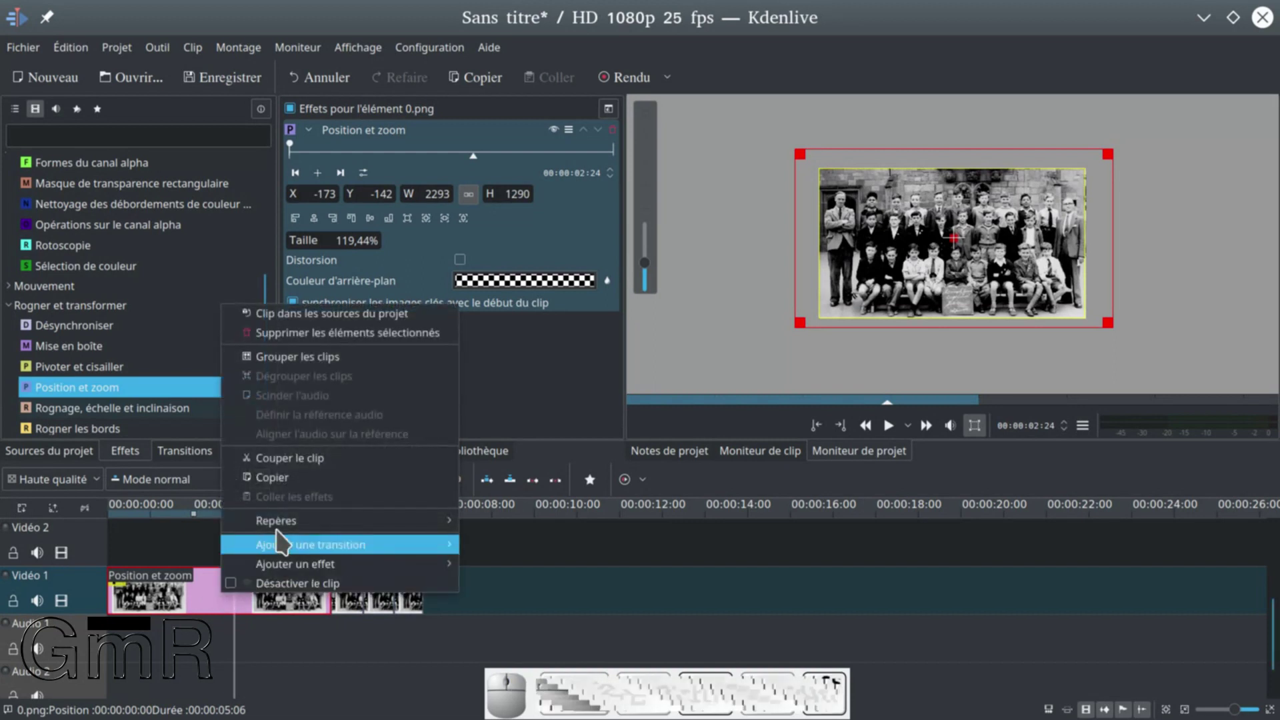
pyautogui.click(288, 477)
pyautogui.click(345, 592)
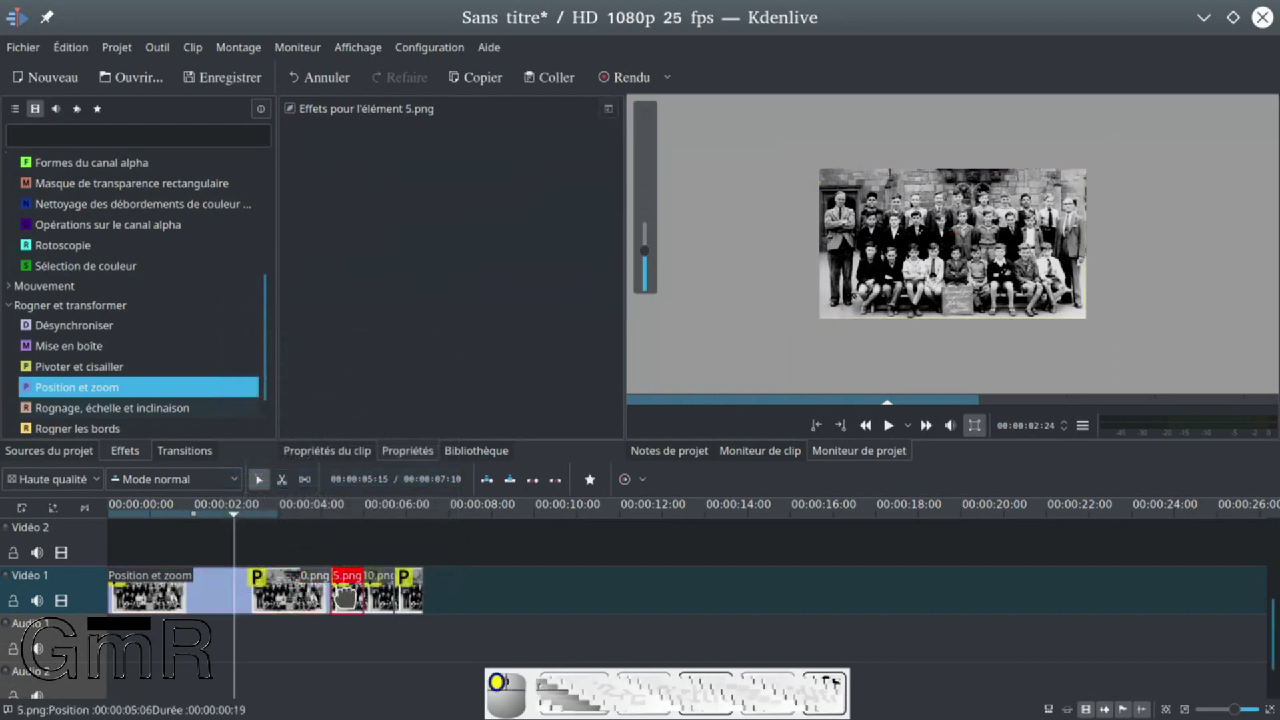
pyautogui.rightClick(347, 593)
pyautogui.click(407, 498)
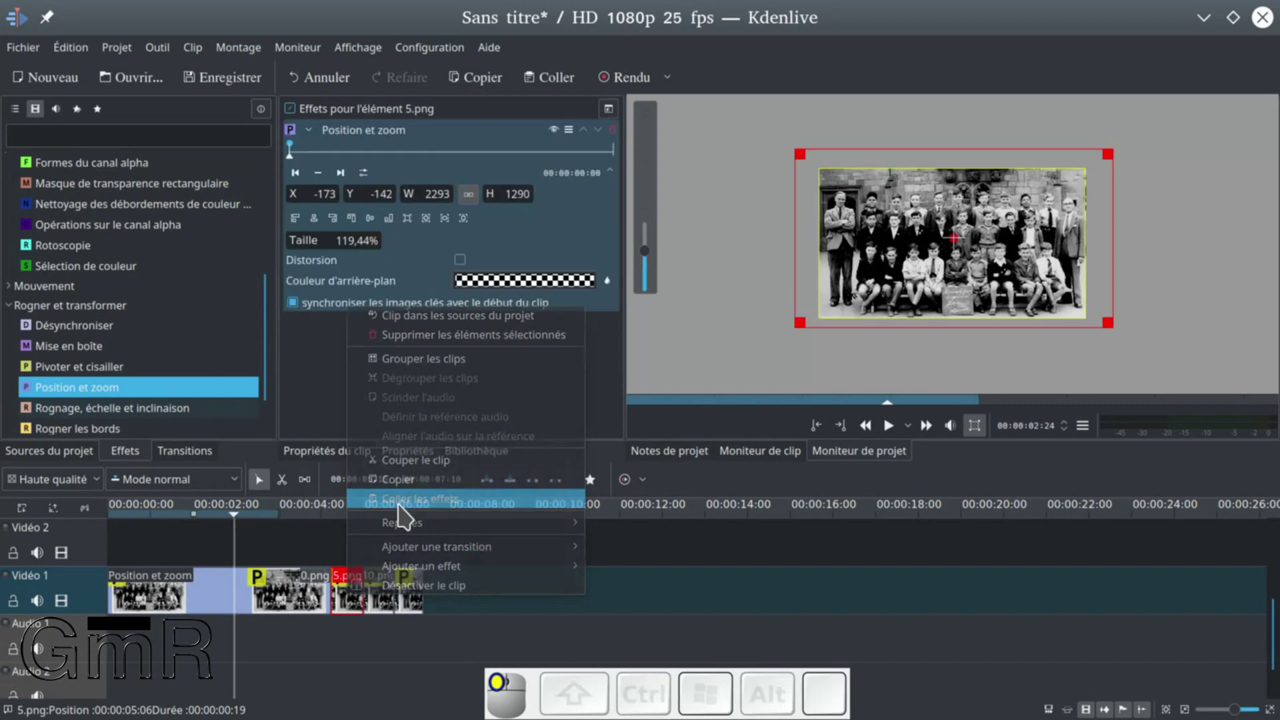
pyautogui.click(381, 587)
pyautogui.rightClick(384, 593)
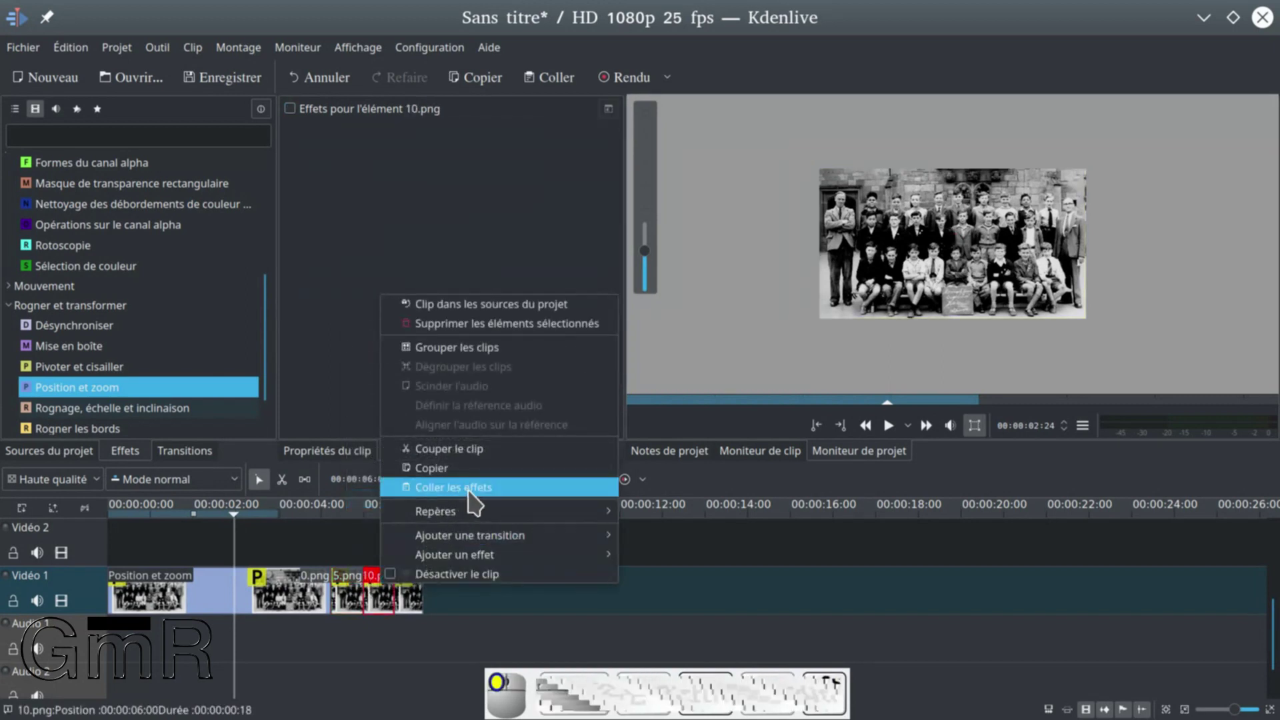
pyautogui.click(443, 485)
pyautogui.click(411, 590)
pyautogui.rightClick(411, 590)
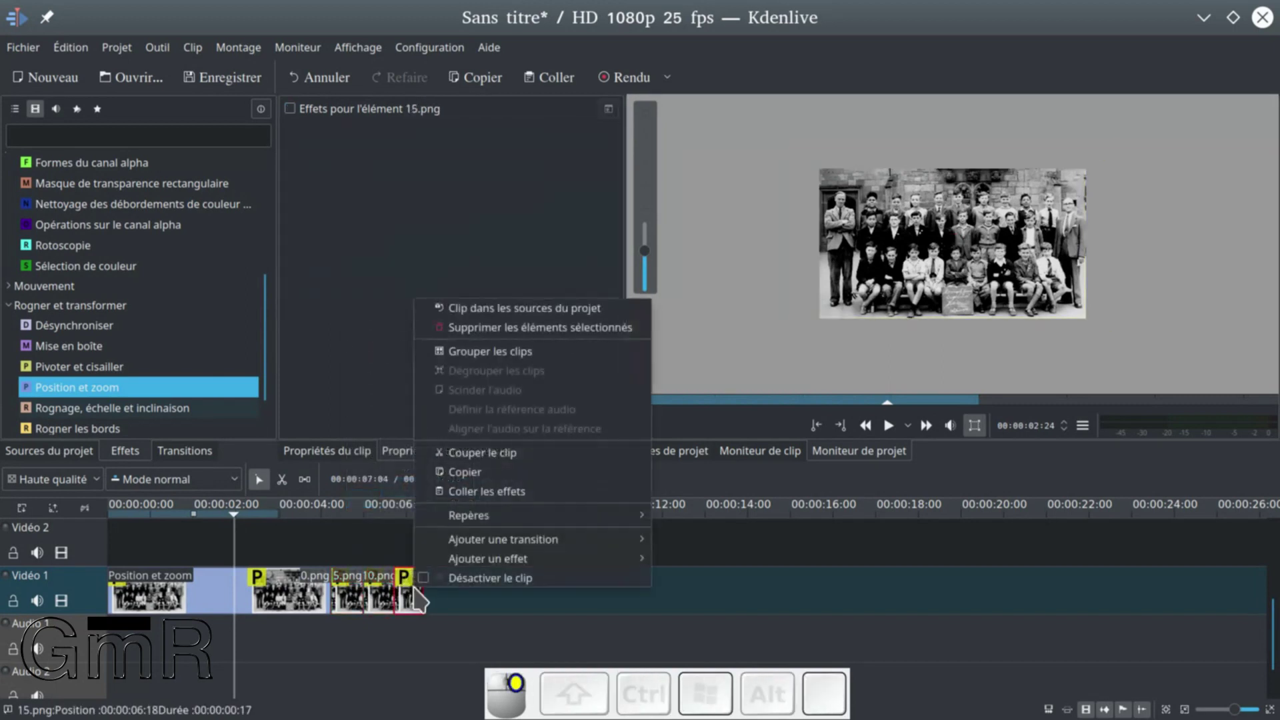
pyautogui.click(470, 492)
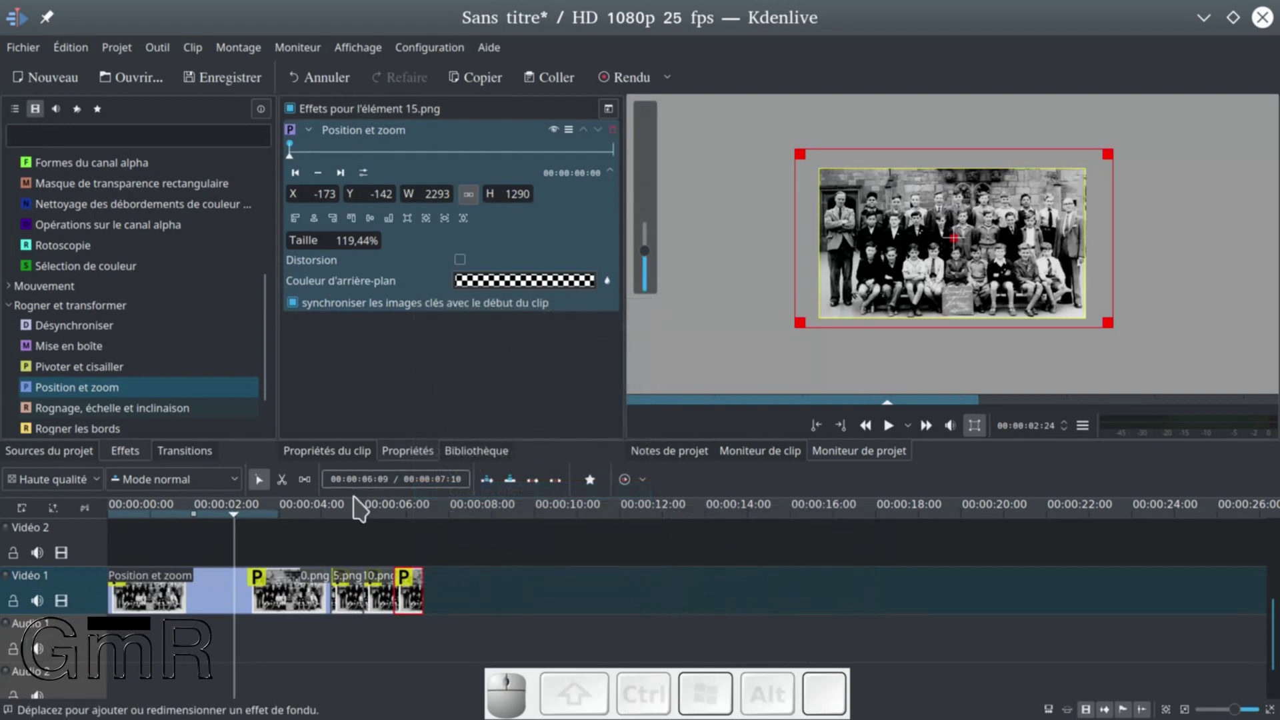
# - Add a fade from black of about 24 frames to the start of 0.png and play the timeline
pyautogui.click(200, 592)
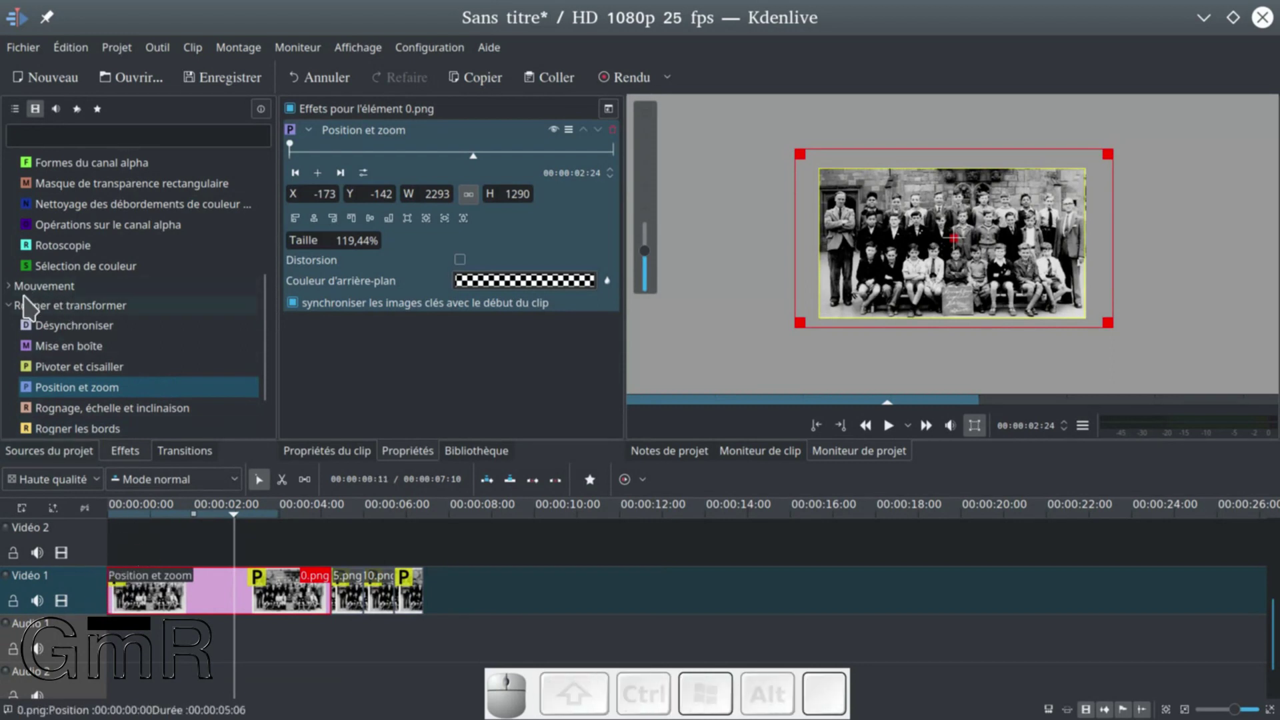
pyautogui.scroll(3, 212, 690)
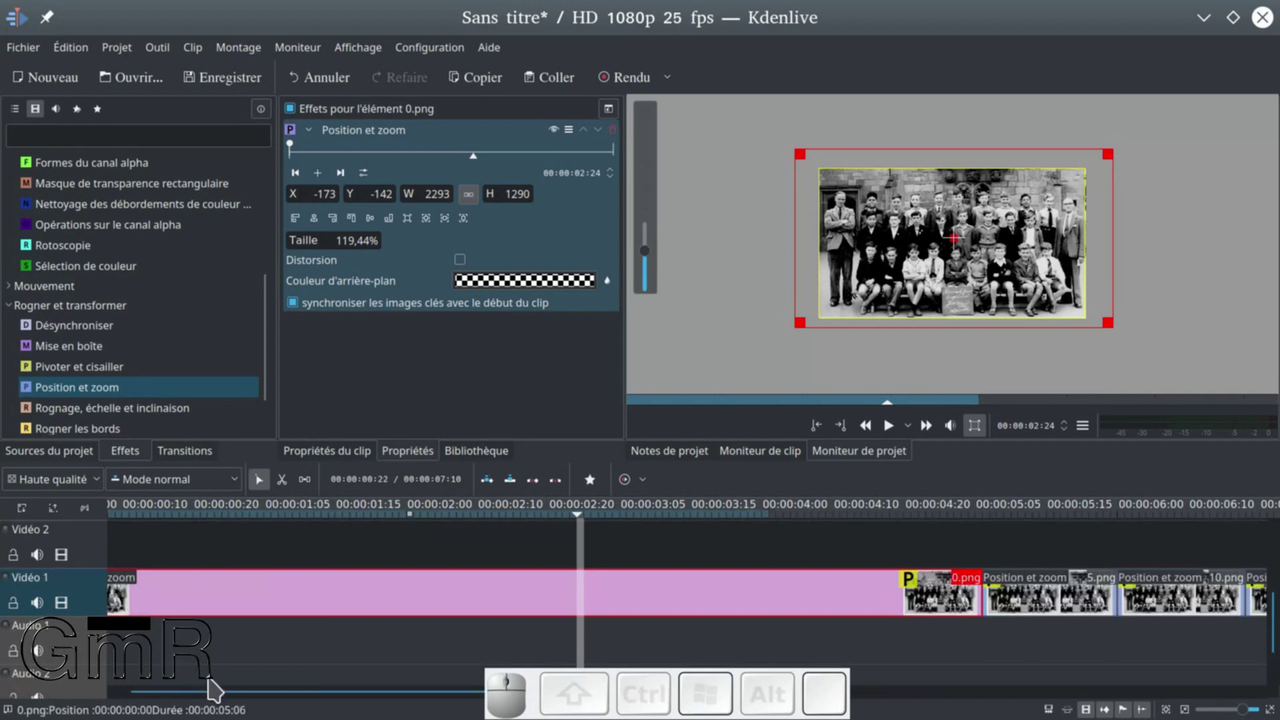
pyautogui.scroll(2, 212, 690)
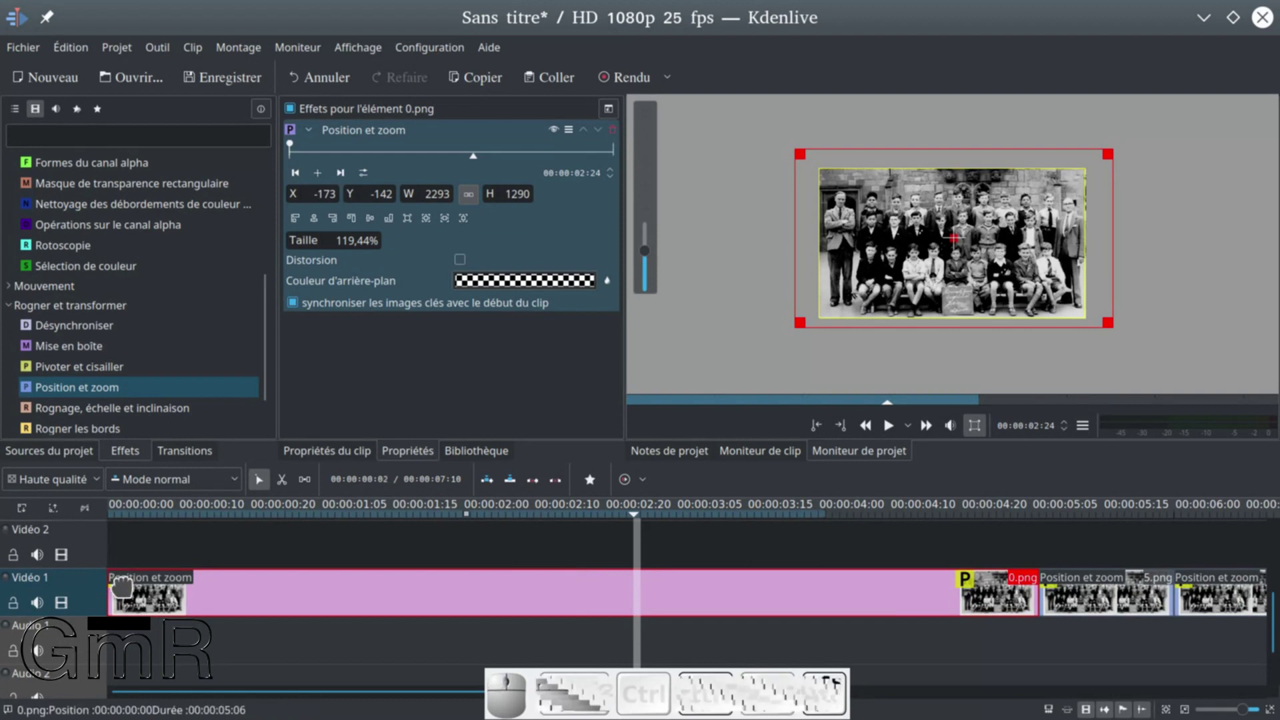
pyautogui.moveTo(108, 589)
pyautogui.mouseDown()
pyautogui.moveTo(131, 591)
pyautogui.moveTo(121, 592)
pyautogui.mouseUp()
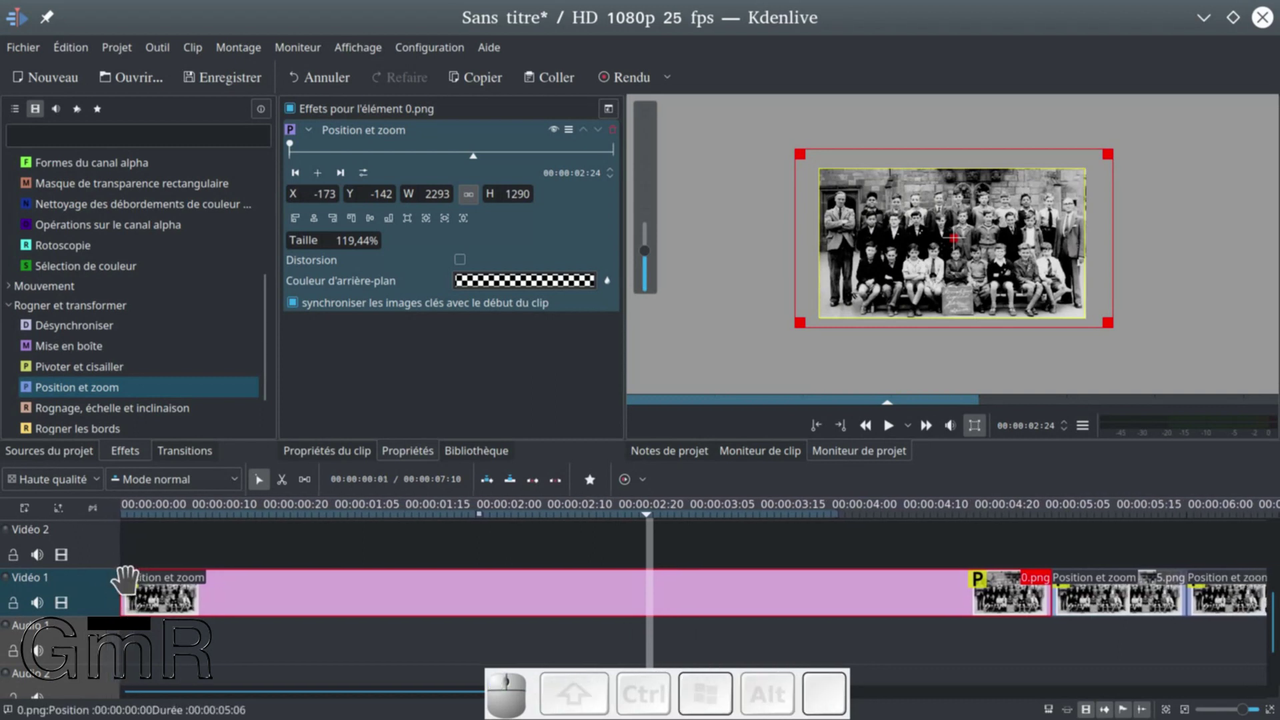
pyautogui.click(124, 577)
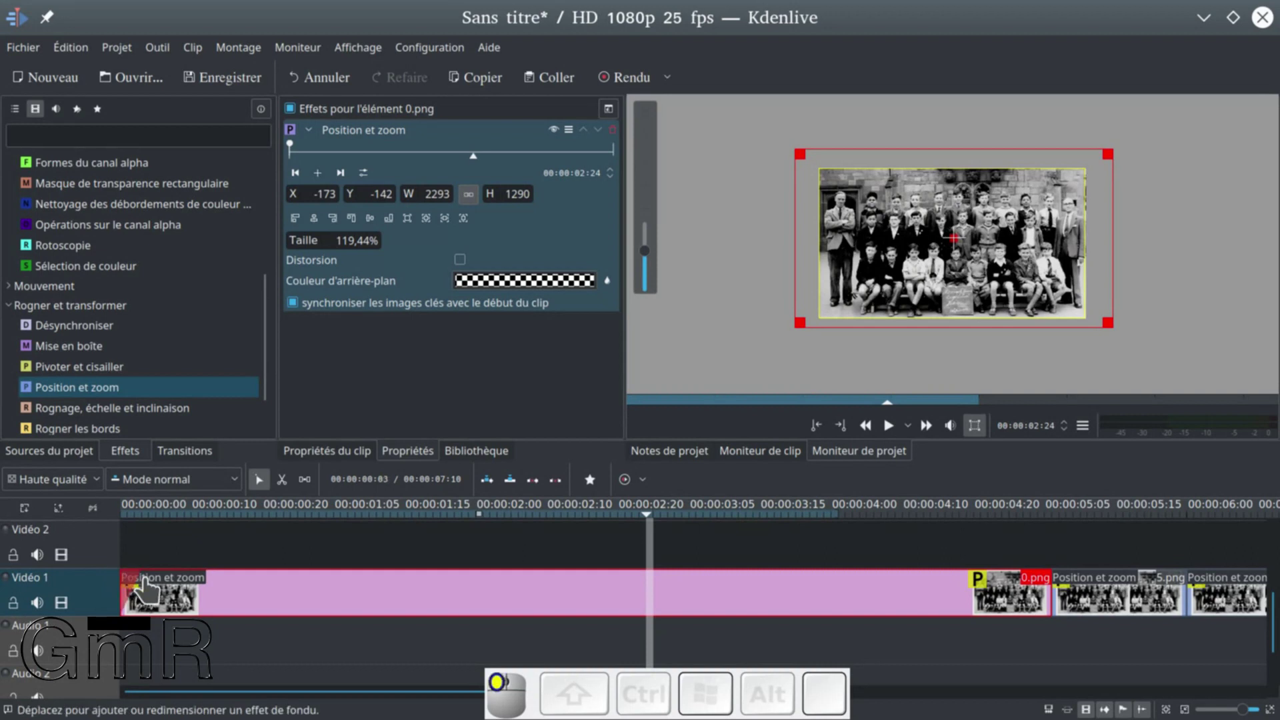
pyautogui.moveTo(174, 579); pyautogui.dragTo(286, 597)
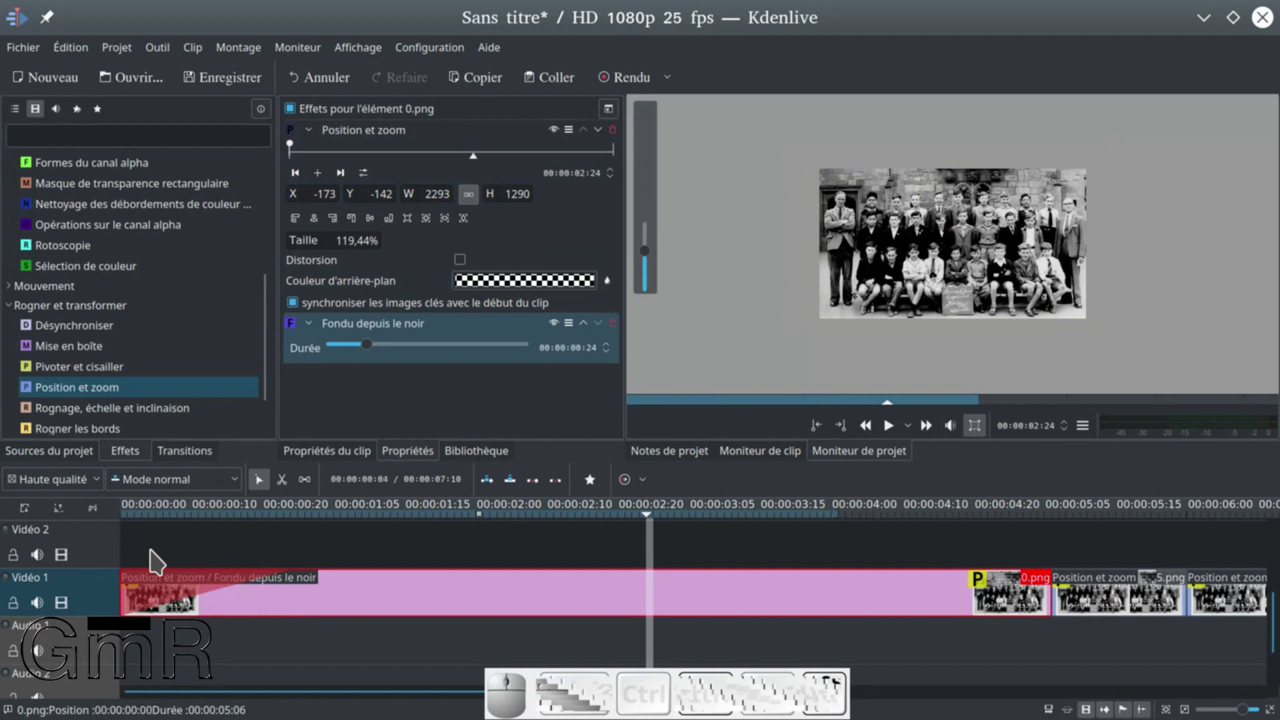
pyautogui.click(133, 556)
pyautogui.press('space')
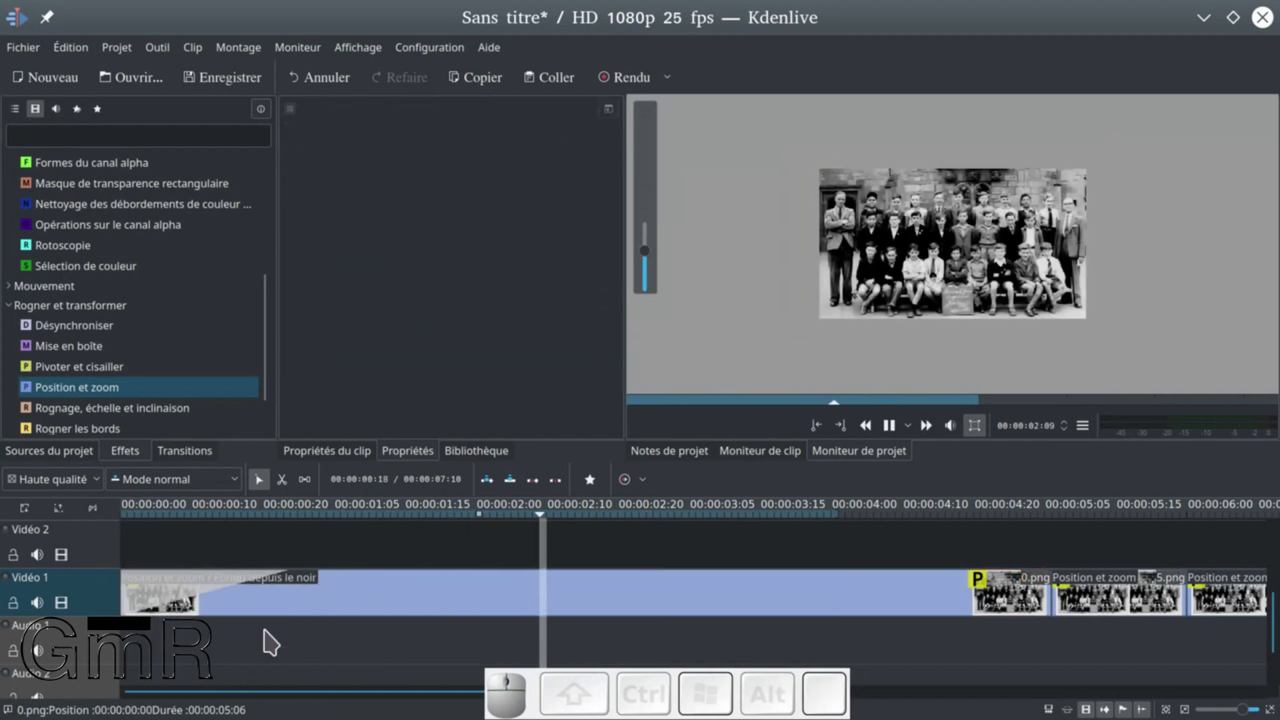
pyautogui.scroll(-2, 280, 604)
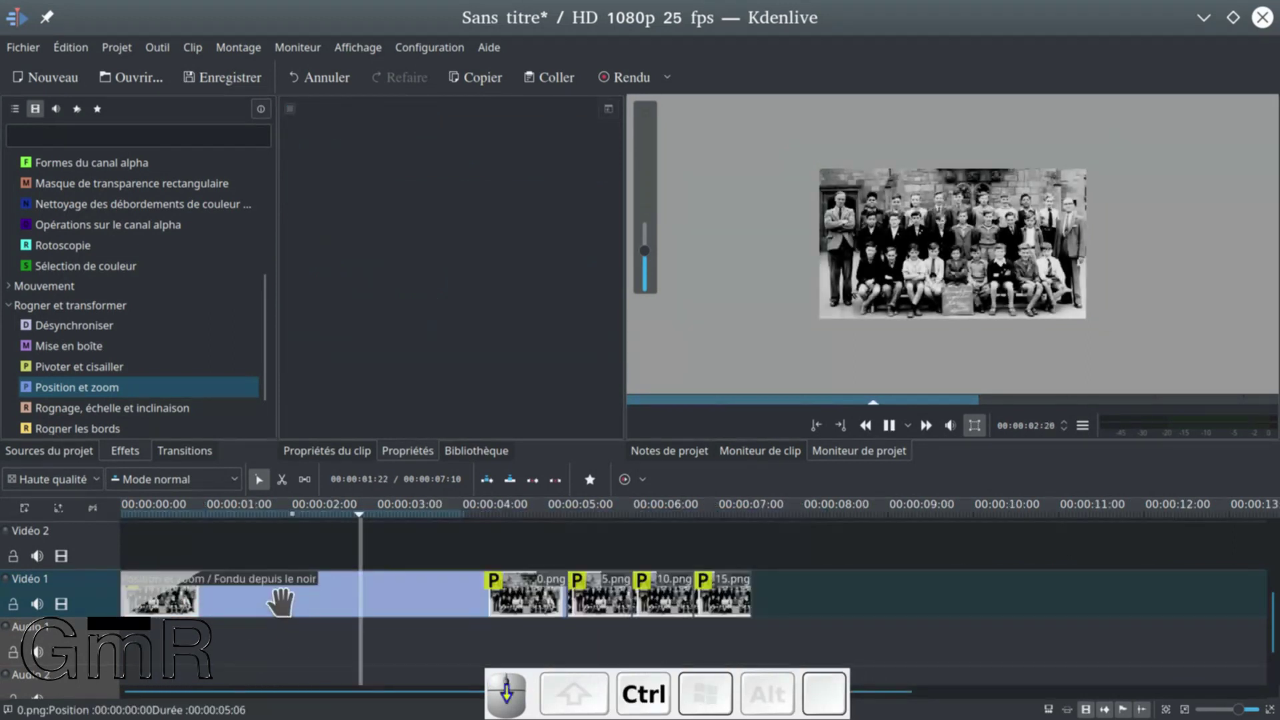
pyautogui.press('space')
# - Shorten the 0.png clip from its end to a duration of 00:00:02:00
pyautogui.click(548, 591)
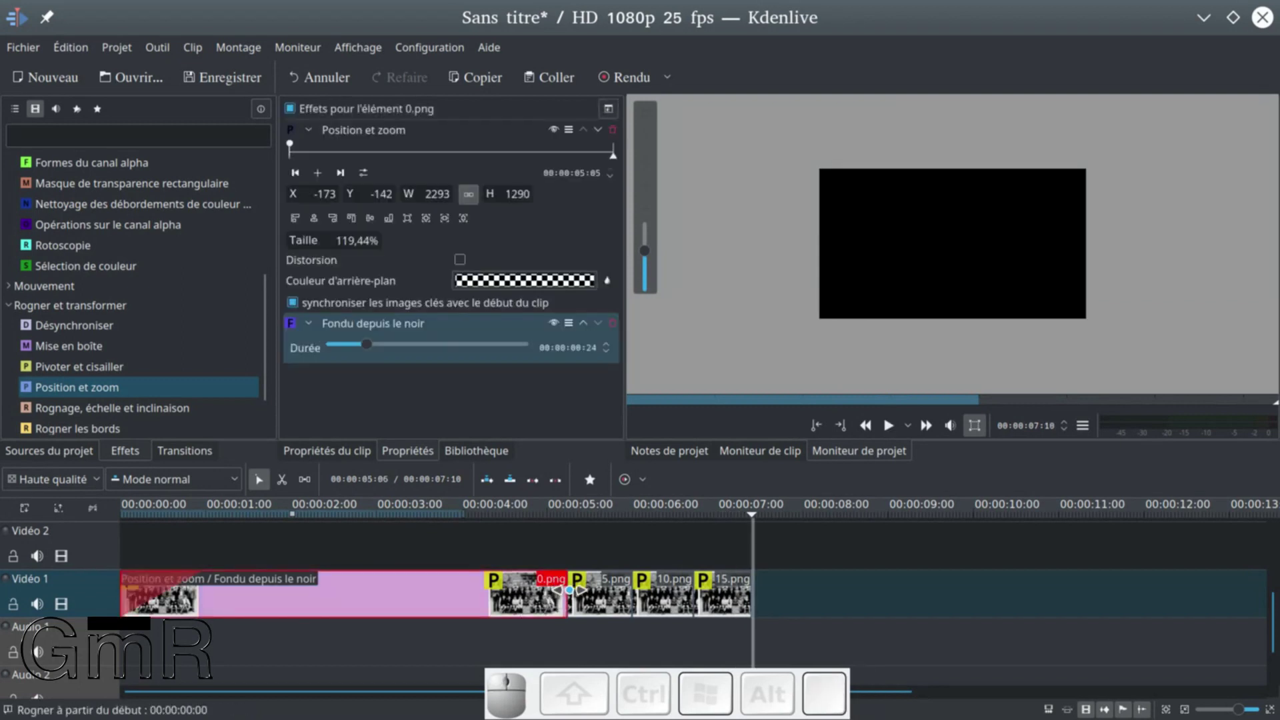
pyautogui.click(570, 591)
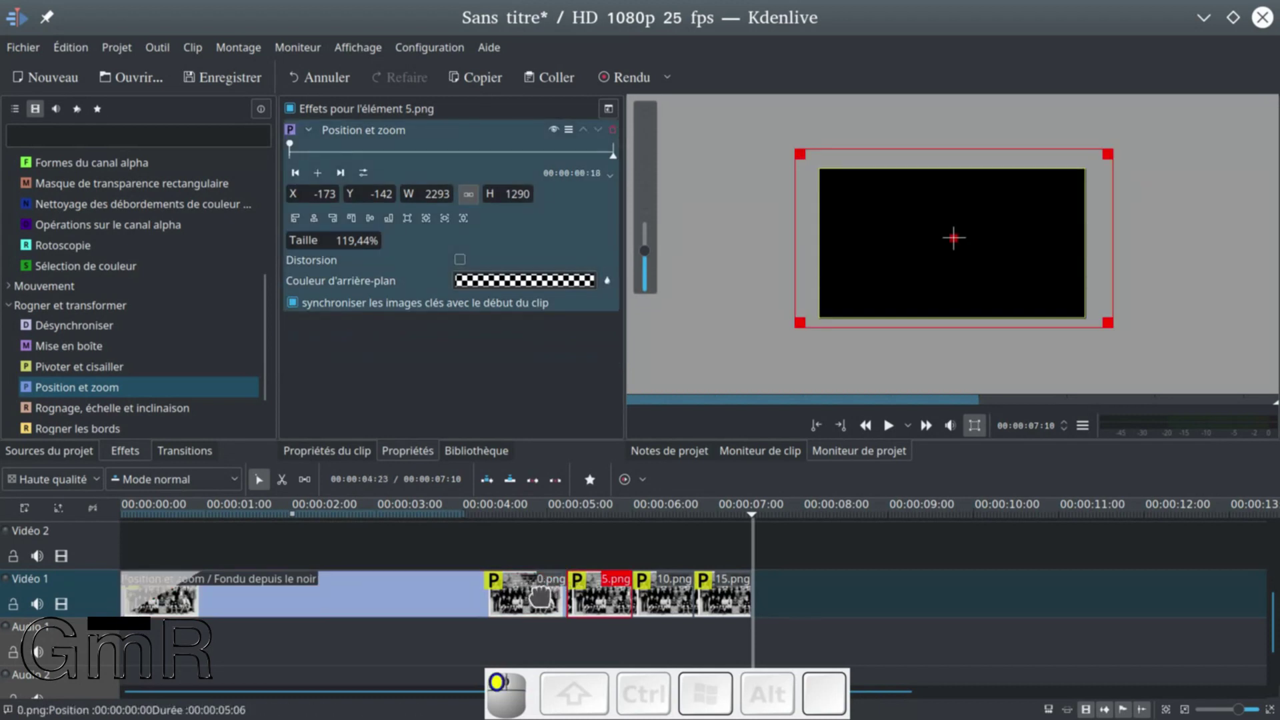
pyautogui.click(564, 593)
pyautogui.moveTo(564, 593); pyautogui.dragTo(291, 593)
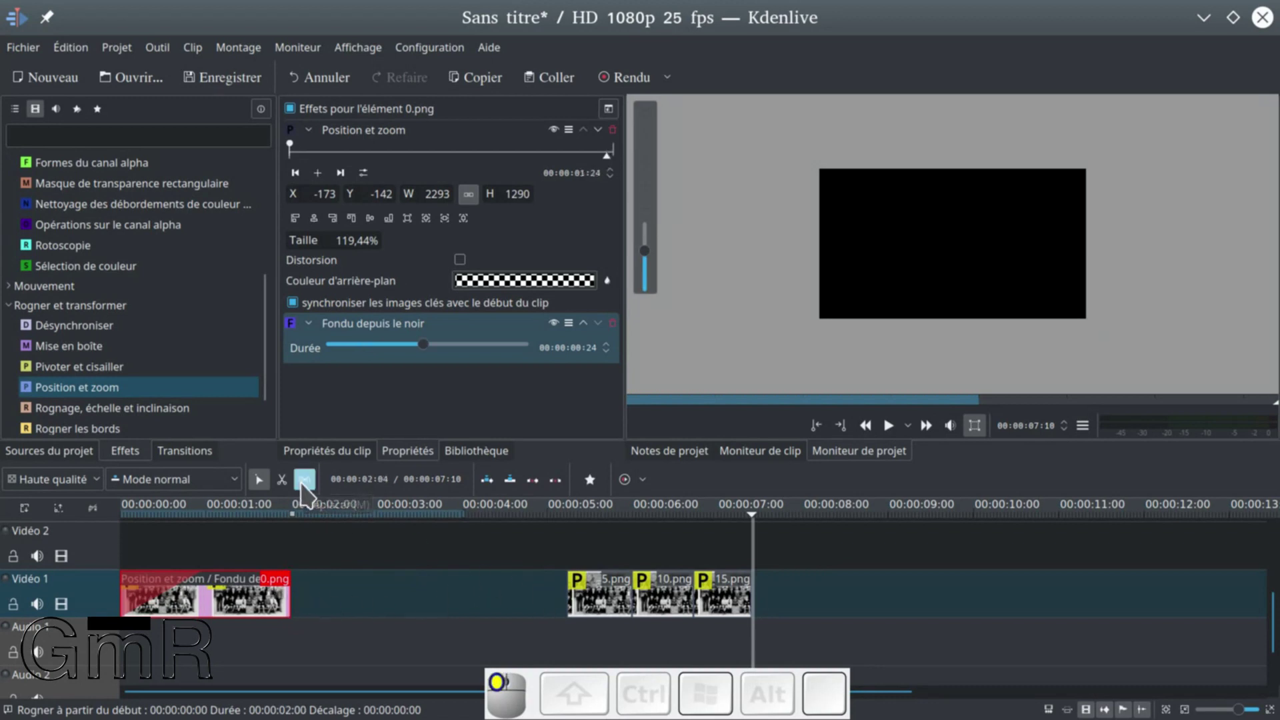
# - Shift 5.png, 10.png and 15.png together with the spacer tool to close the gap after 0.png, and play the sequence
pyautogui.click(303, 480)
pyautogui.click(581, 597)
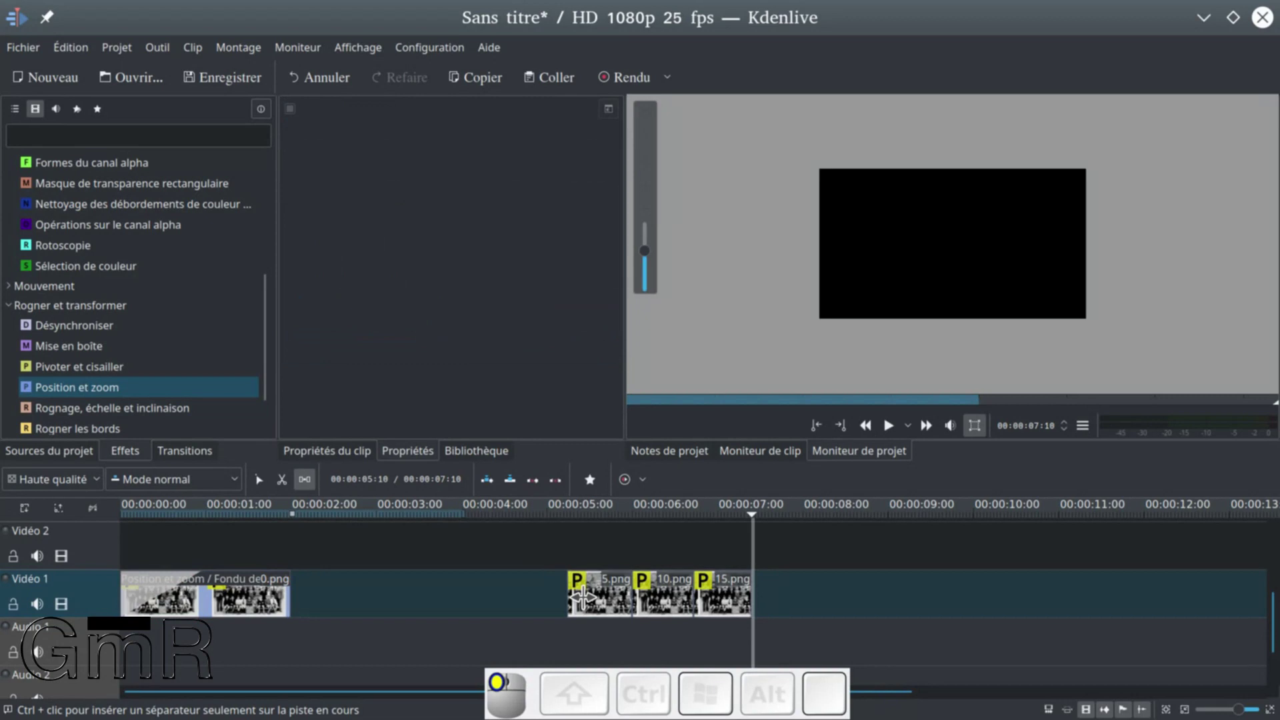
pyautogui.moveTo(595, 599); pyautogui.dragTo(319, 599)
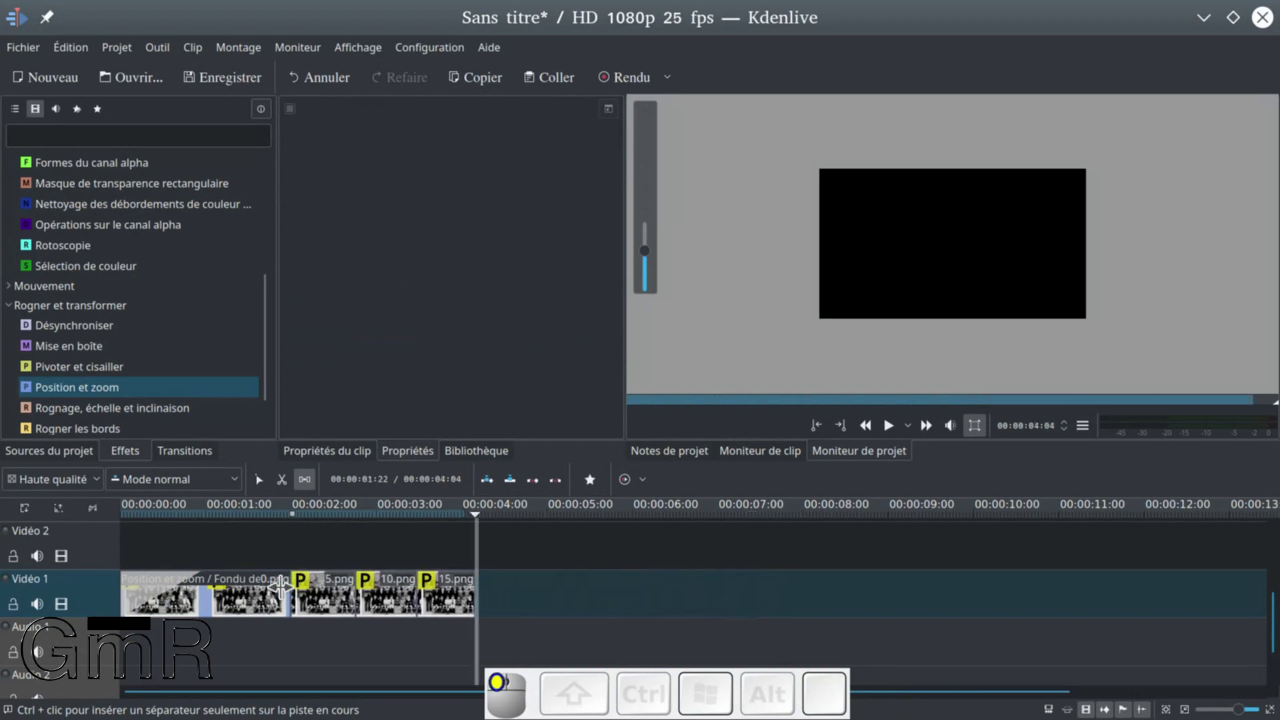
pyautogui.click(255, 512)
pyautogui.press('space')
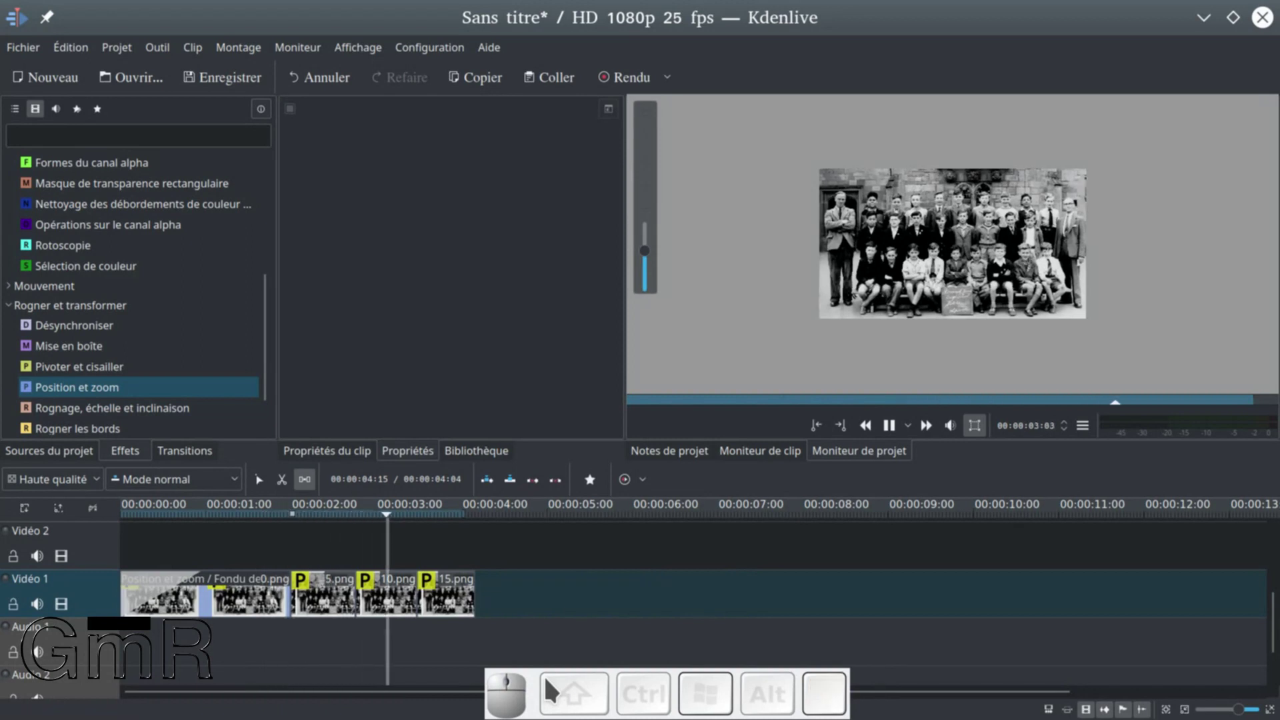
pyautogui.press('space')
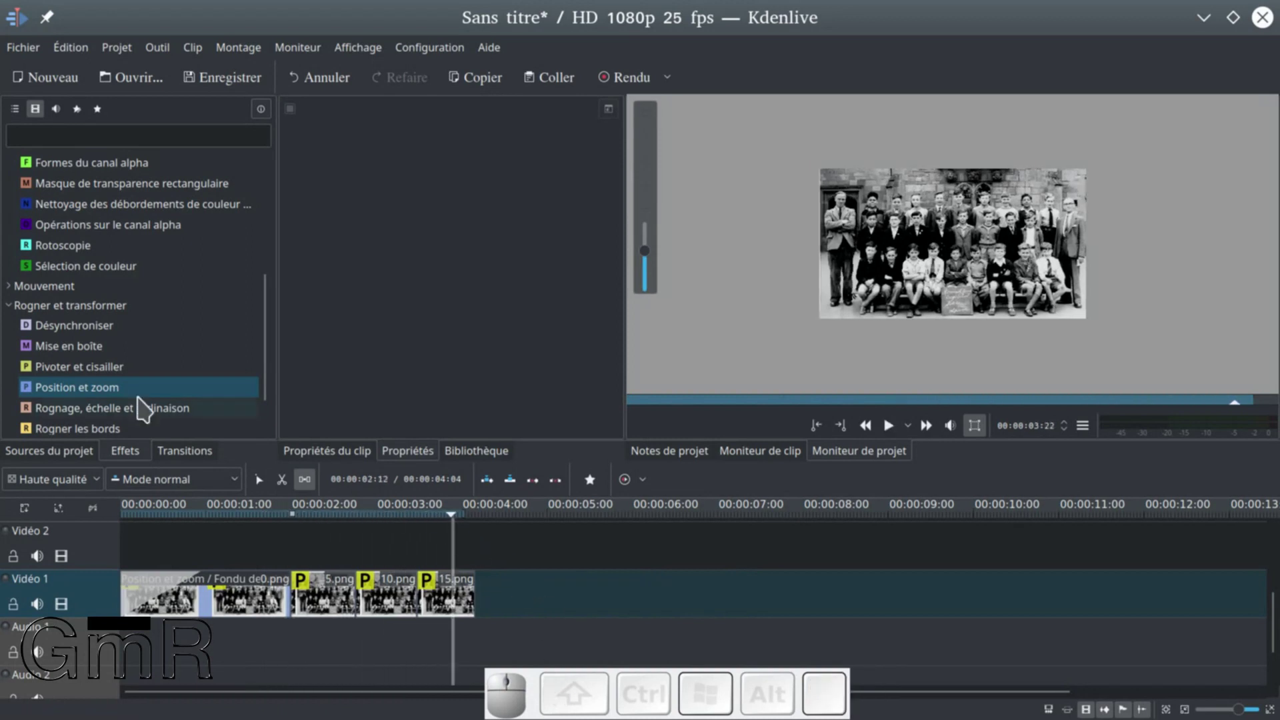
# - Place a second 15.png from the project bin directly behind the last clip on Vidéo 1 and start playback
pyautogui.click(67, 453)
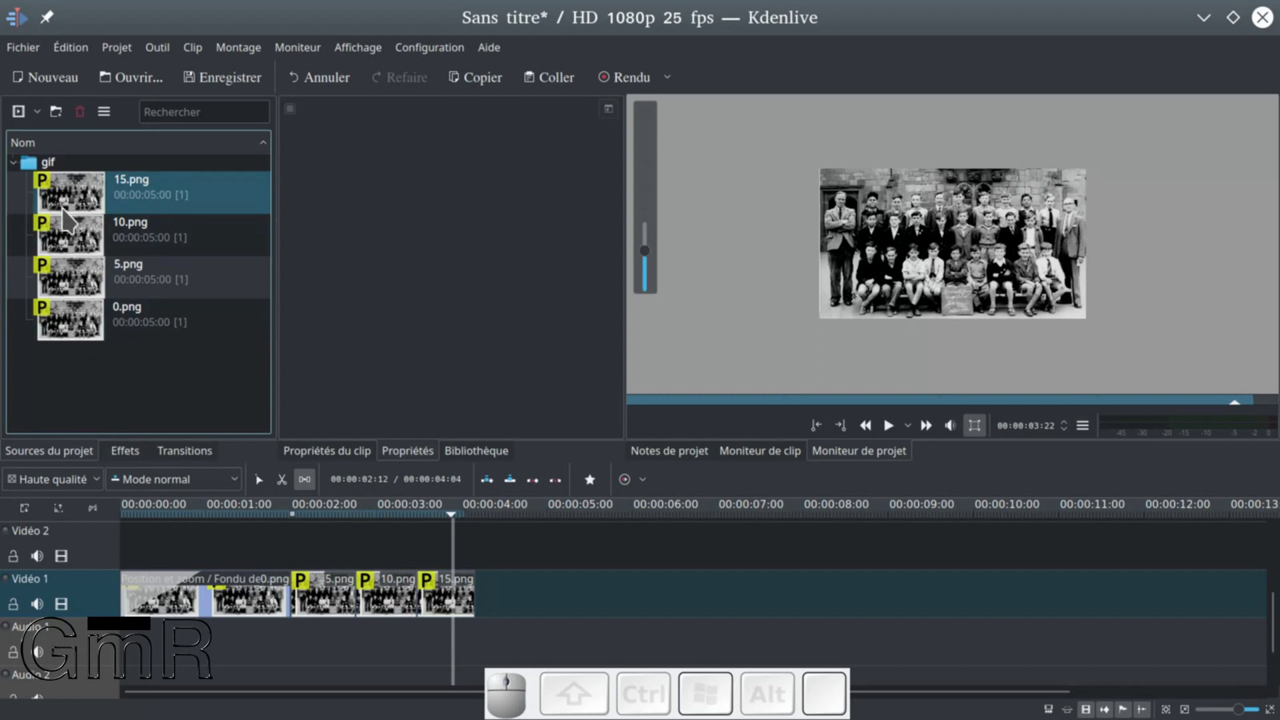
pyautogui.moveTo(85, 200); pyautogui.dragTo(490, 593)
pyautogui.press('space')
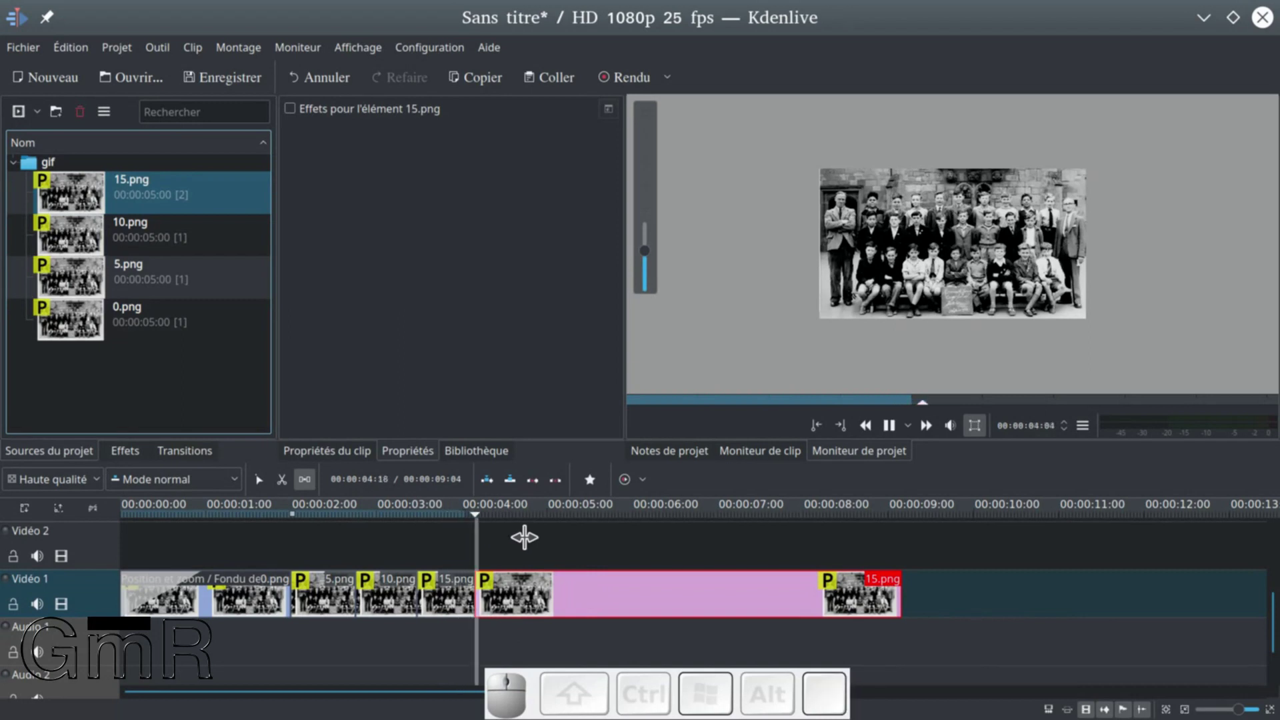
# - Stop playback and paste the copied Position et zoom effect onto the second 15.png clip on Vidéo 1
pyautogui.press('space')
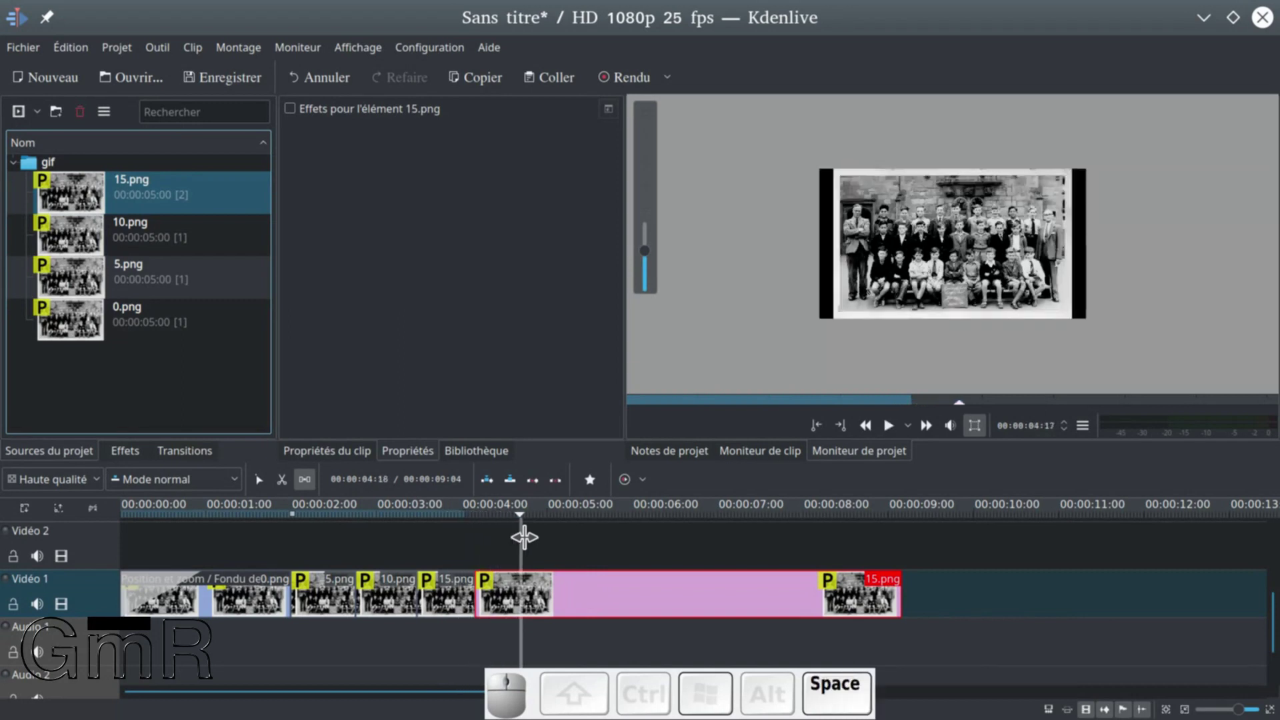
pyautogui.rightClick(517, 587)
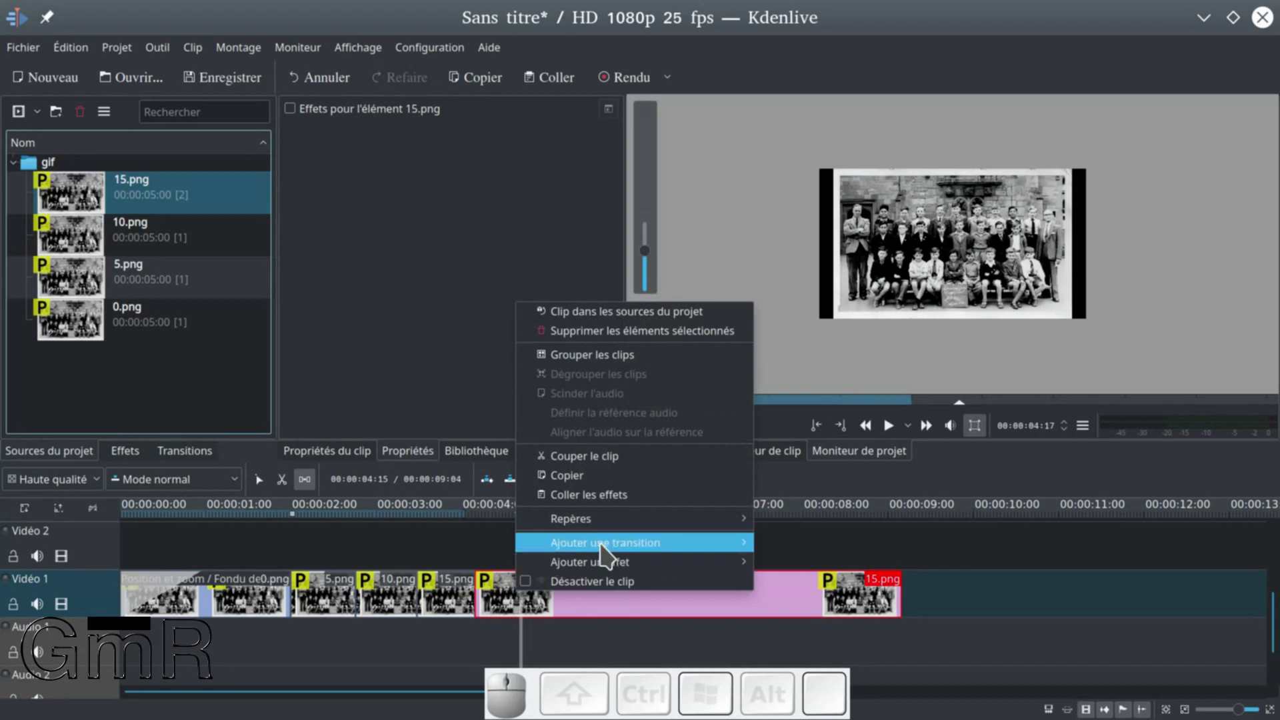
pyautogui.click(591, 495)
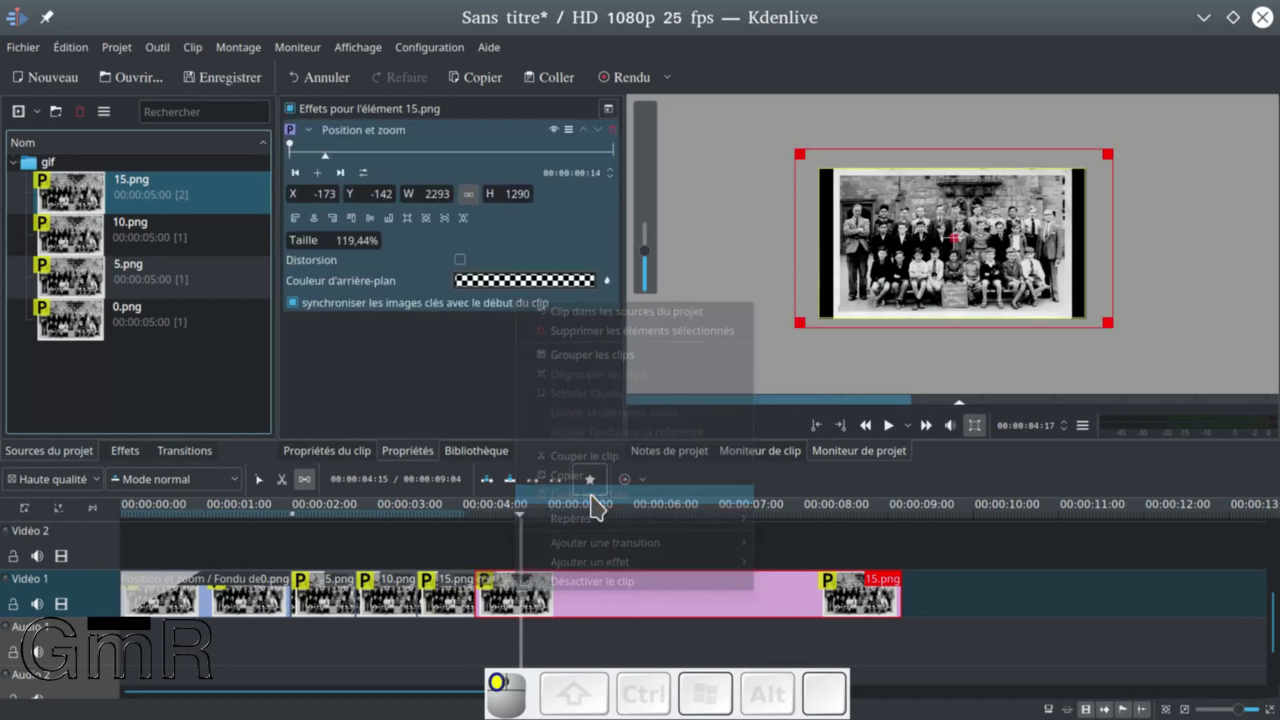
# - Add a Position et zoom keyframe at 00:00:00:10 of the last 15.png clip, ten frames after its start
pyautogui.click(298, 175)
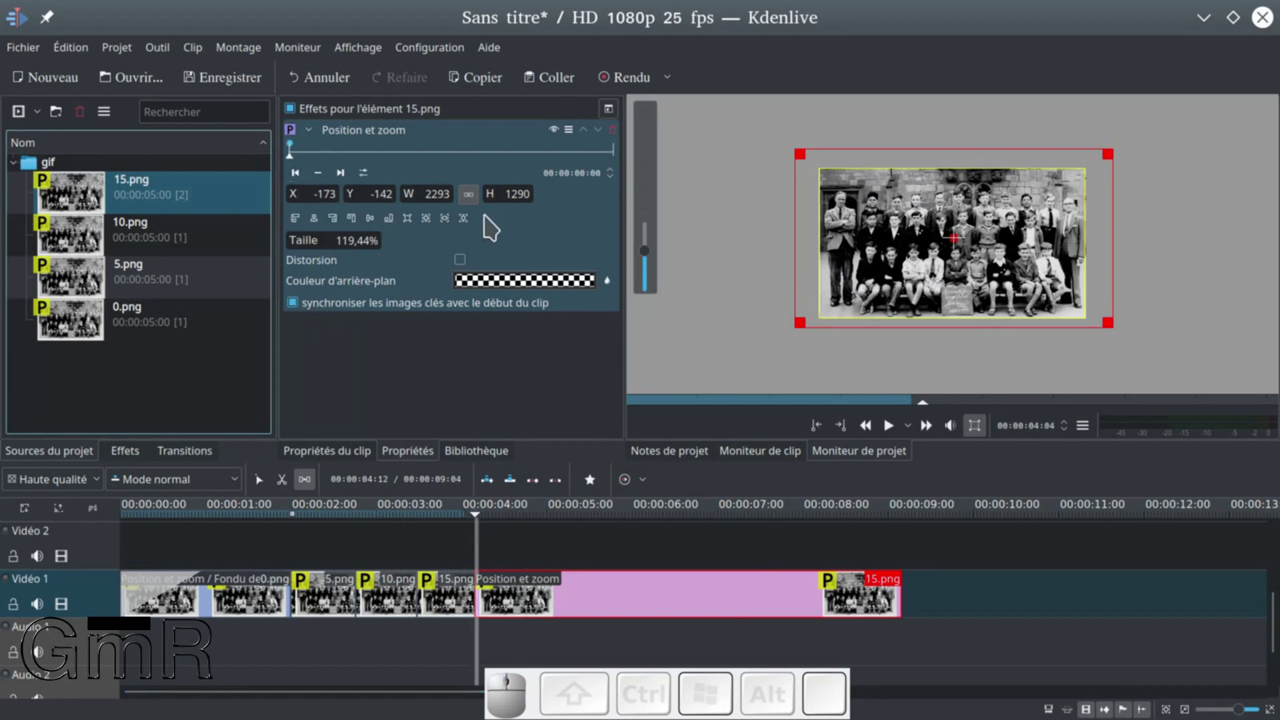
pyautogui.press('Right')
pyautogui.press('Right')
pyautogui.press('Right')
pyautogui.press('Right')
pyautogui.press('Right')
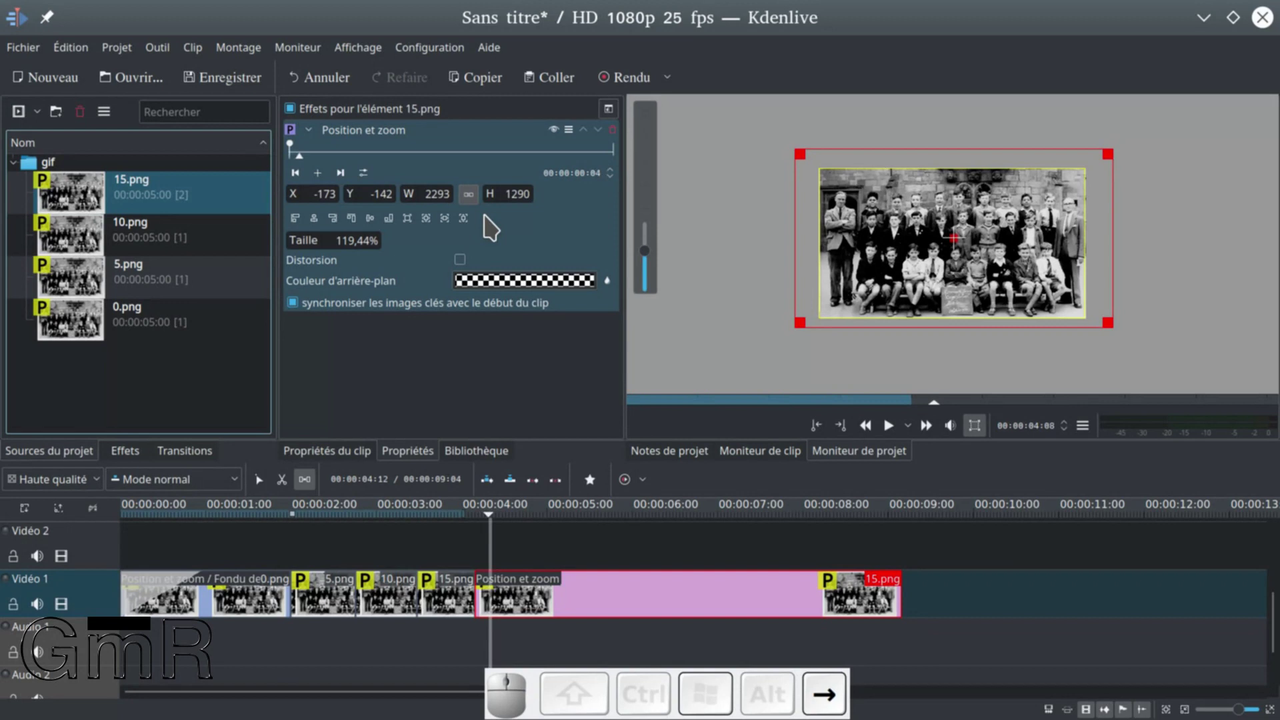
pyautogui.press('Right')
pyautogui.press('Right')
pyautogui.press('Right')
pyautogui.press('Right')
pyautogui.press('Right')
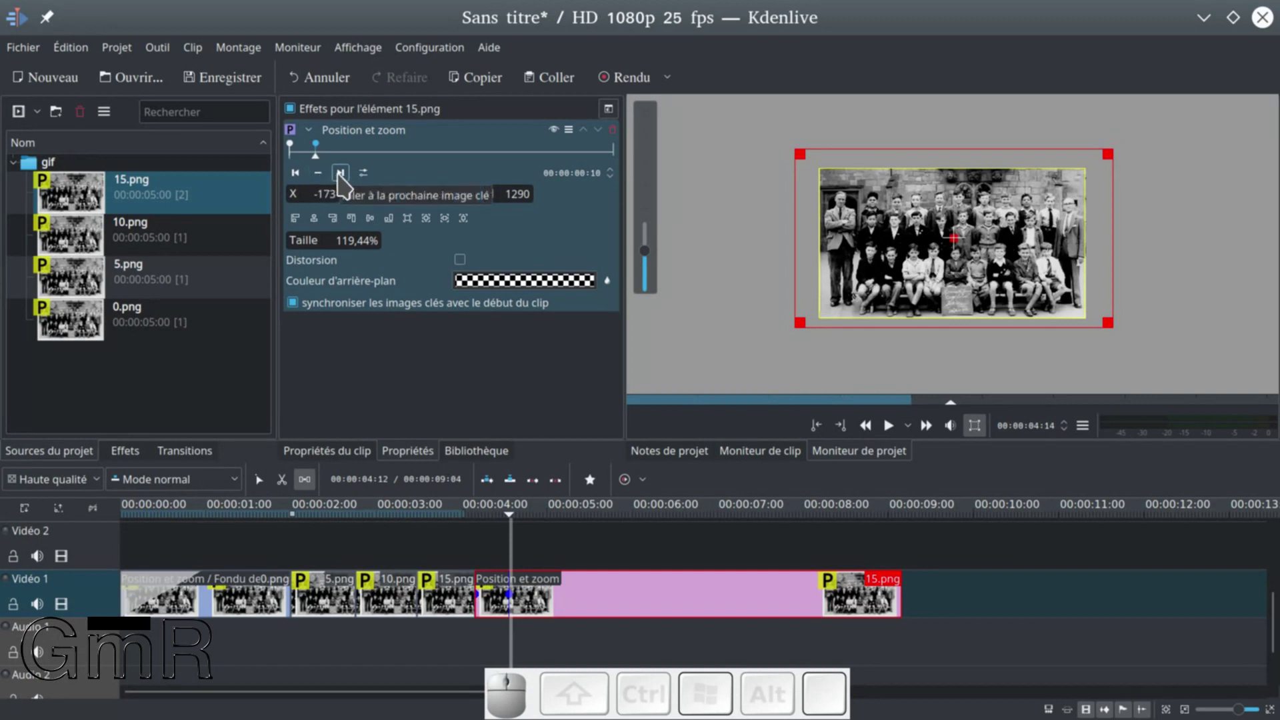
# - Add Position et zoom keyframes at the clip's last frame, 00:00:04:24, and ten frames earlier at 00:00:04:14
pyautogui.click(340, 174)
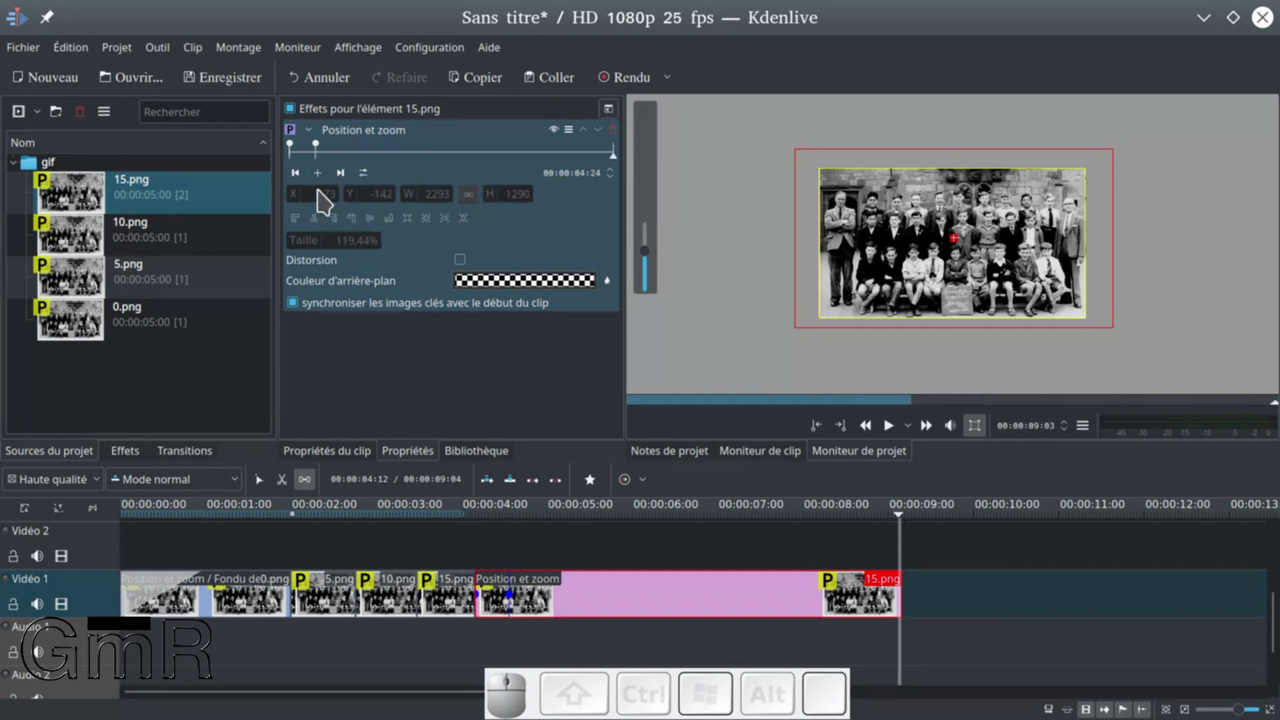
pyautogui.click(318, 174)
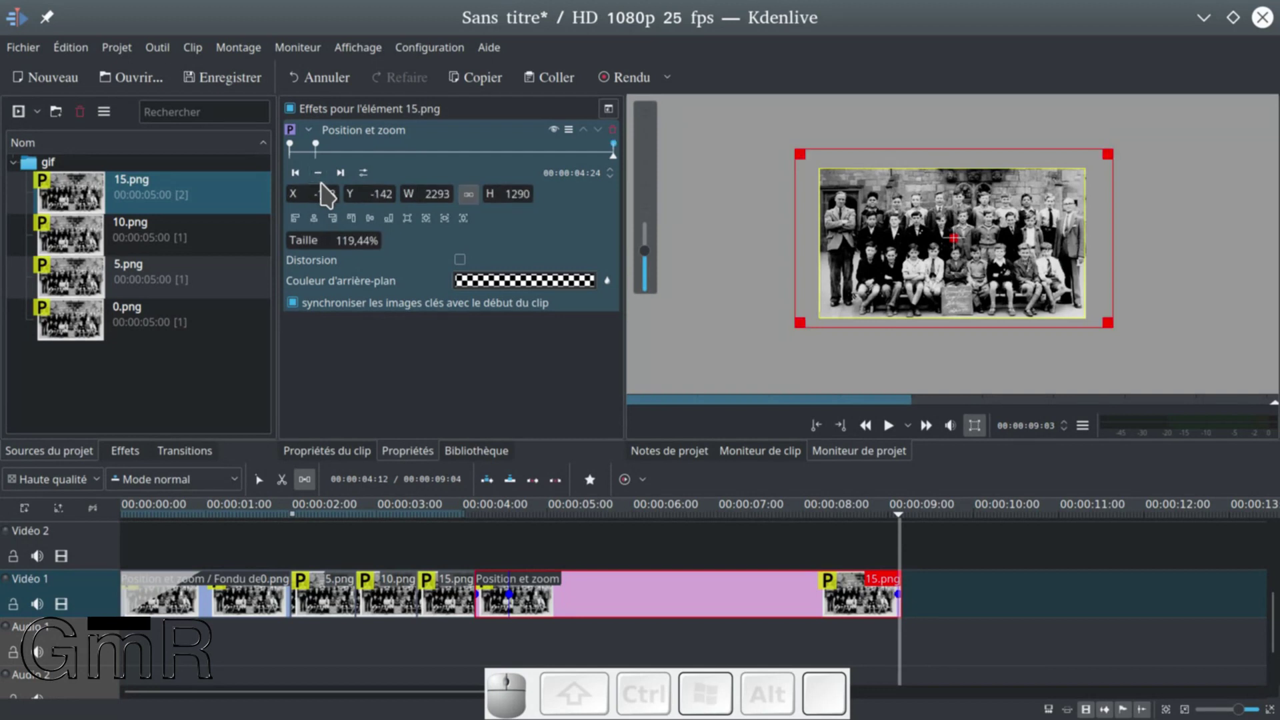
pyautogui.press('Left')
pyautogui.press('Left')
pyautogui.press('Left')
pyautogui.press('Left')
pyautogui.press('Left')
pyautogui.press('Left')
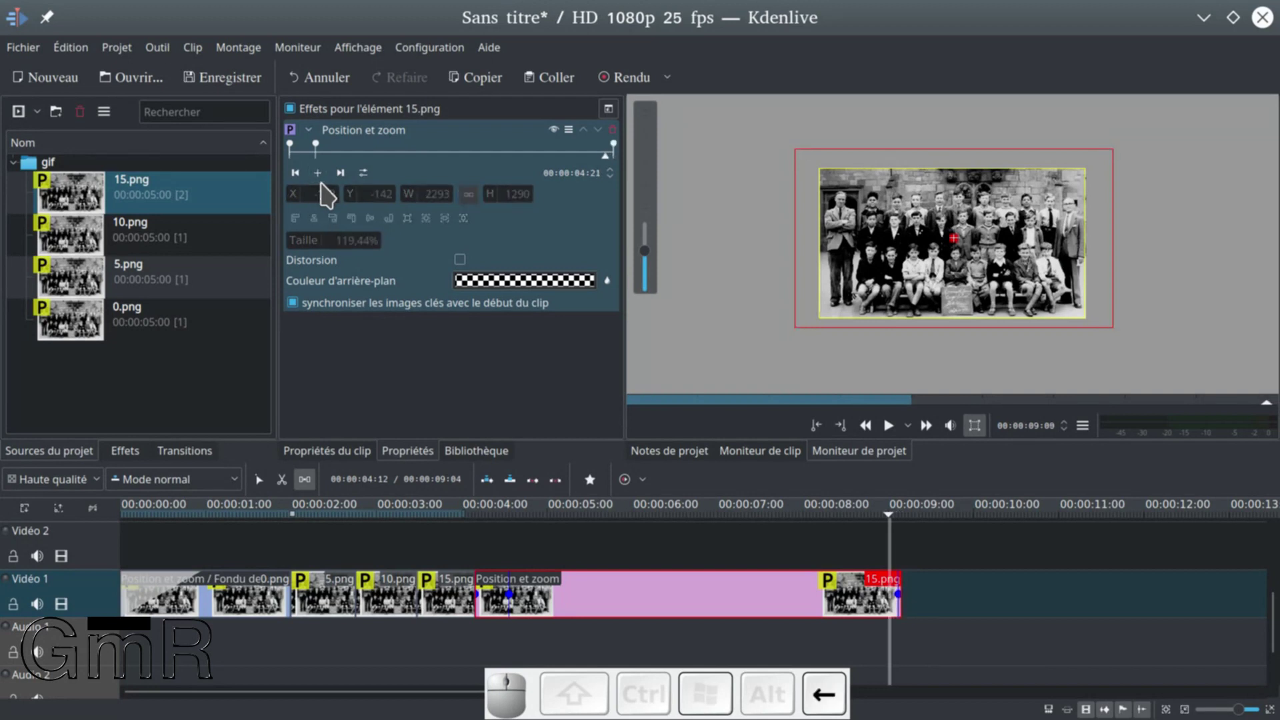
pyautogui.press('Left')
pyautogui.press('Left')
pyautogui.press('Left')
pyautogui.press('Left')
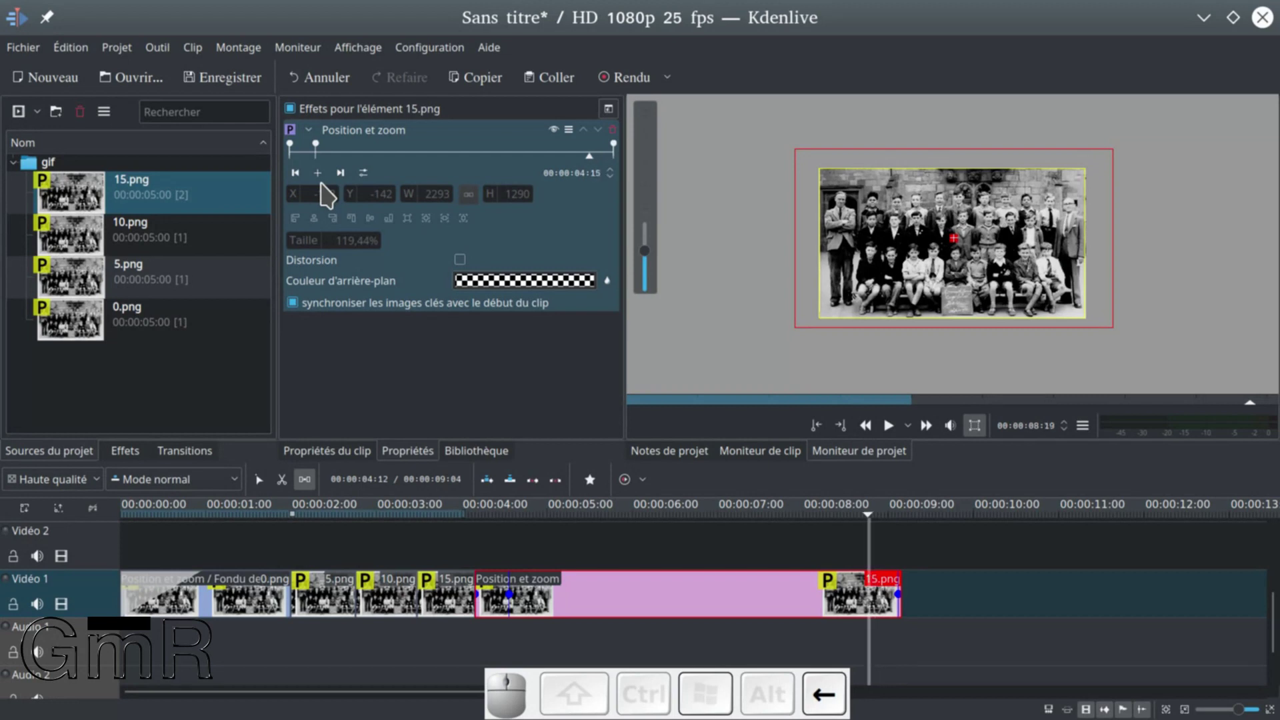
pyautogui.click(318, 173)
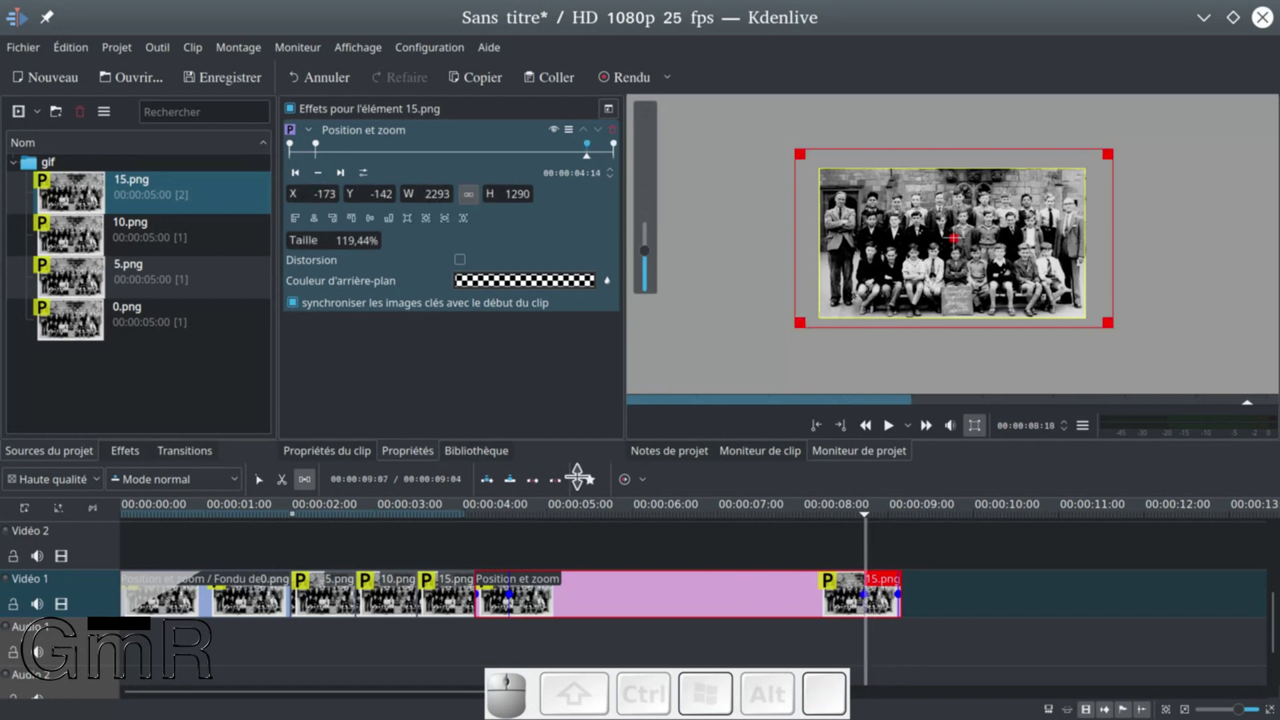
# - At the 00:00:00:10 keyframe, enlarge the photo to about 292% and move it to about X -2015, Y -764
pyautogui.click(295, 173)
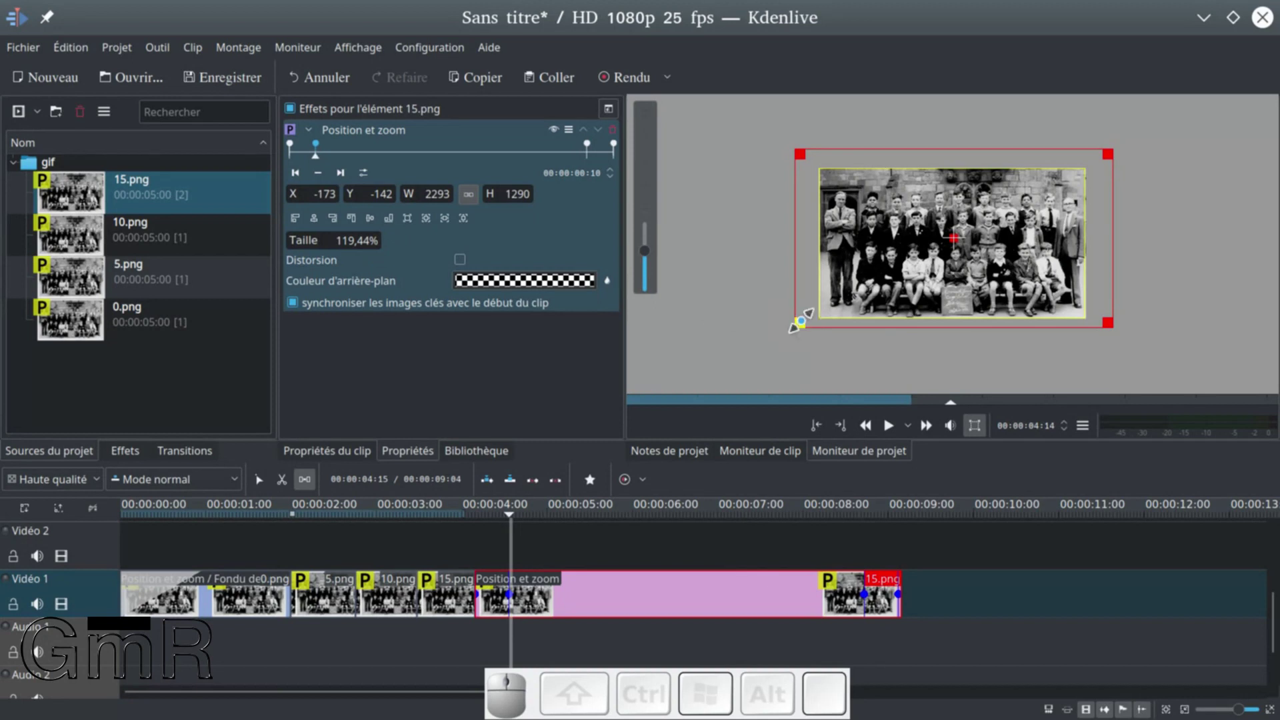
pyautogui.moveTo(799, 323); pyautogui.dragTo(493, 518)
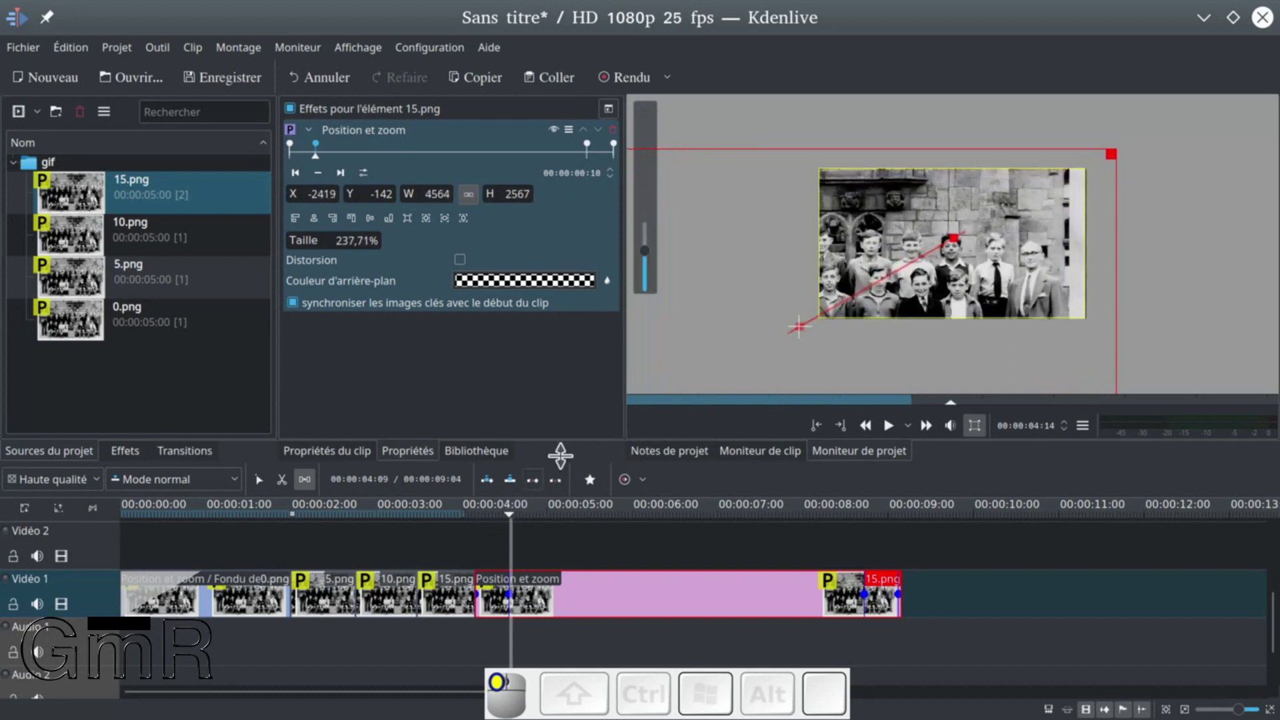
pyautogui.moveTo(793, 328); pyautogui.dragTo(928, 274)
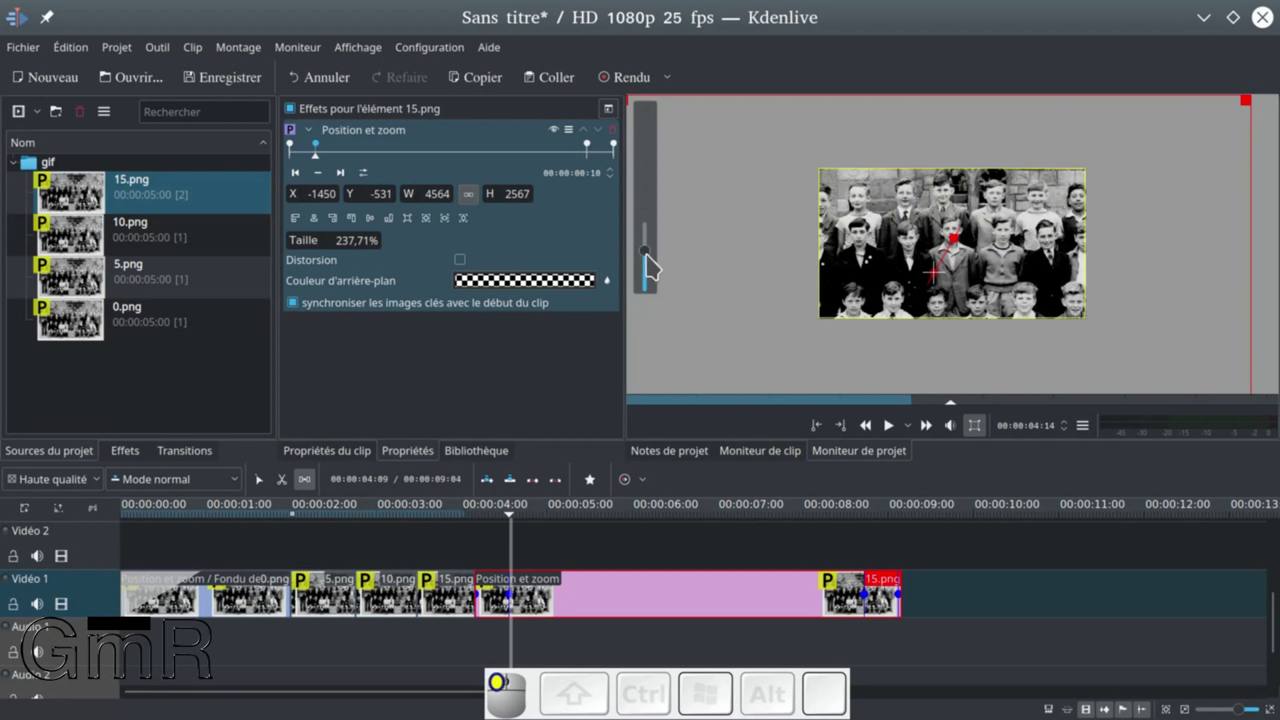
pyautogui.scroll(-1, 646, 270)
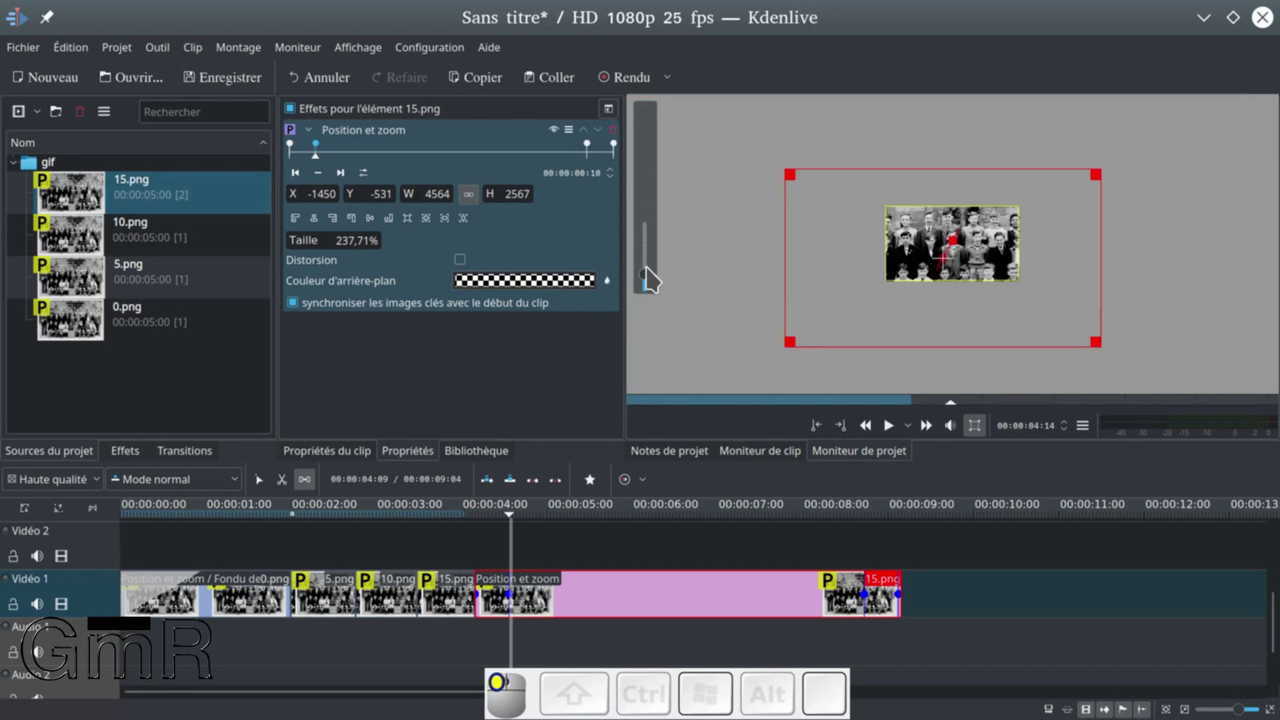
pyautogui.moveTo(789, 342); pyautogui.dragTo(727, 378)
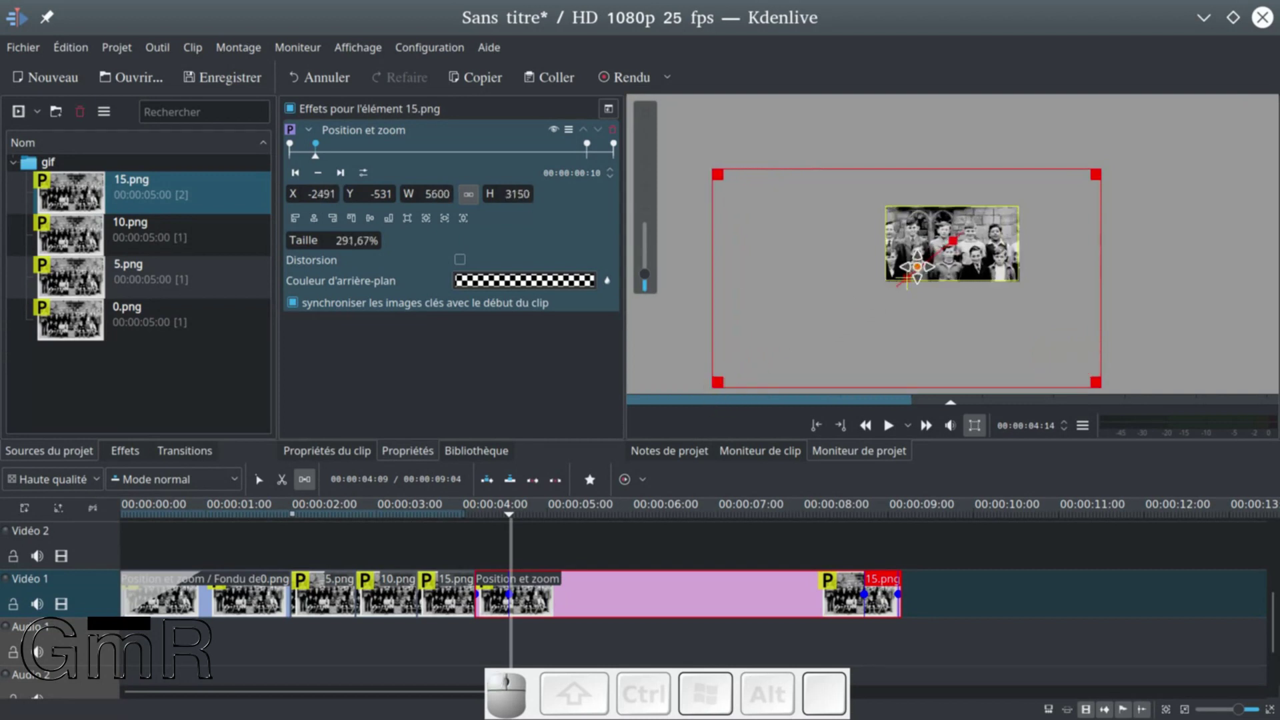
pyautogui.moveTo(910, 275); pyautogui.dragTo(940, 264)
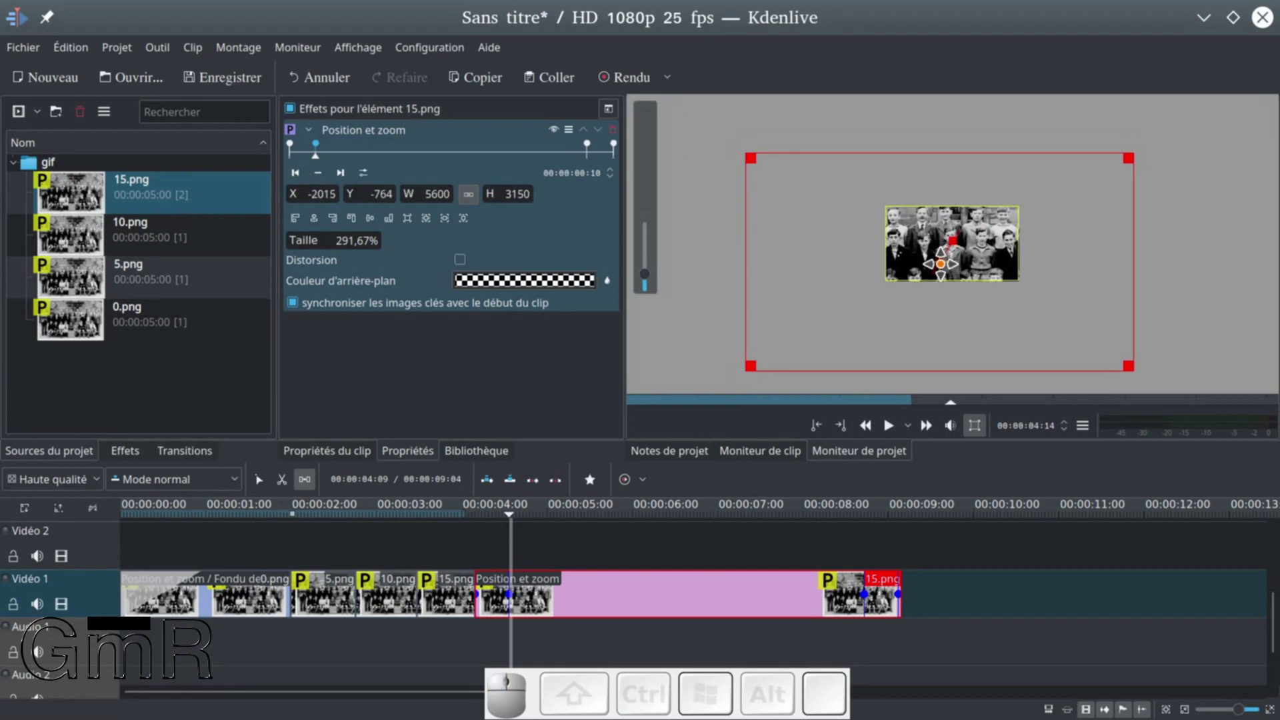
# - Reduce the photo's size at the 00:00:00:10 keyframe to 261.67% and reposition it to about X -1737, Y -706
pyautogui.click(647, 272)
pyautogui.moveTo(646, 262); pyautogui.dragTo(647, 270)
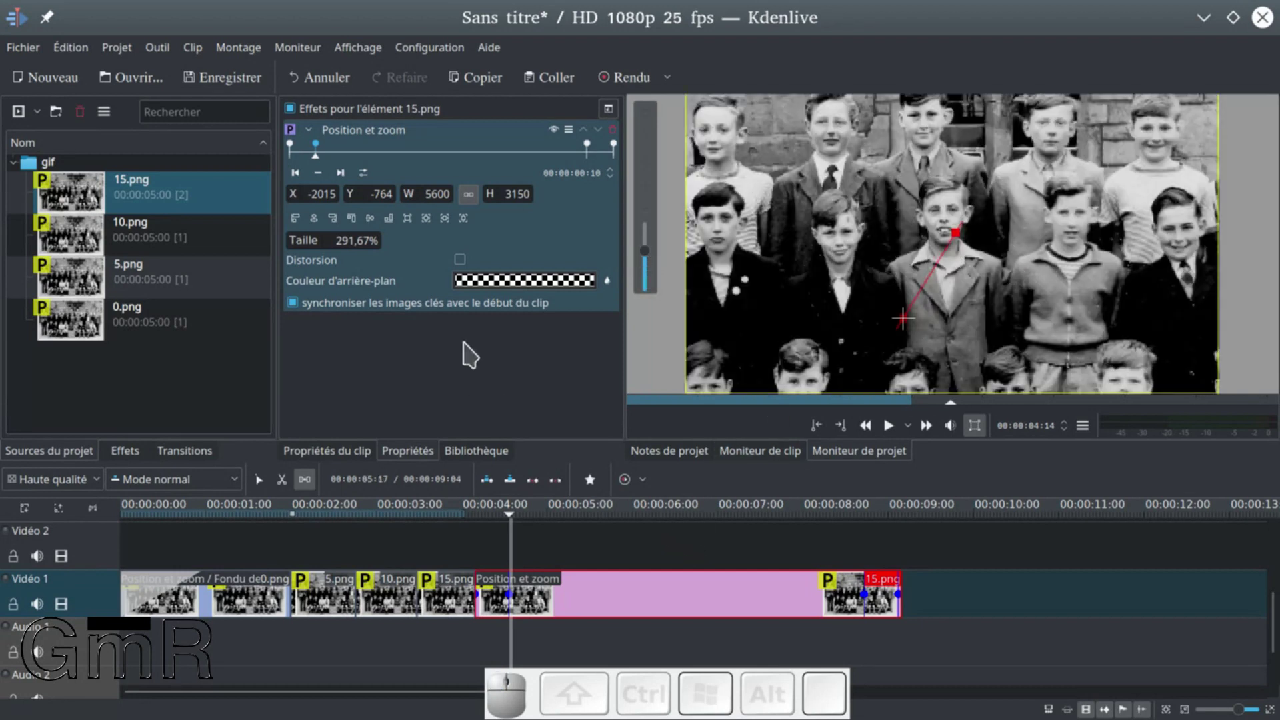
pyautogui.scroll(-1, 358, 243)
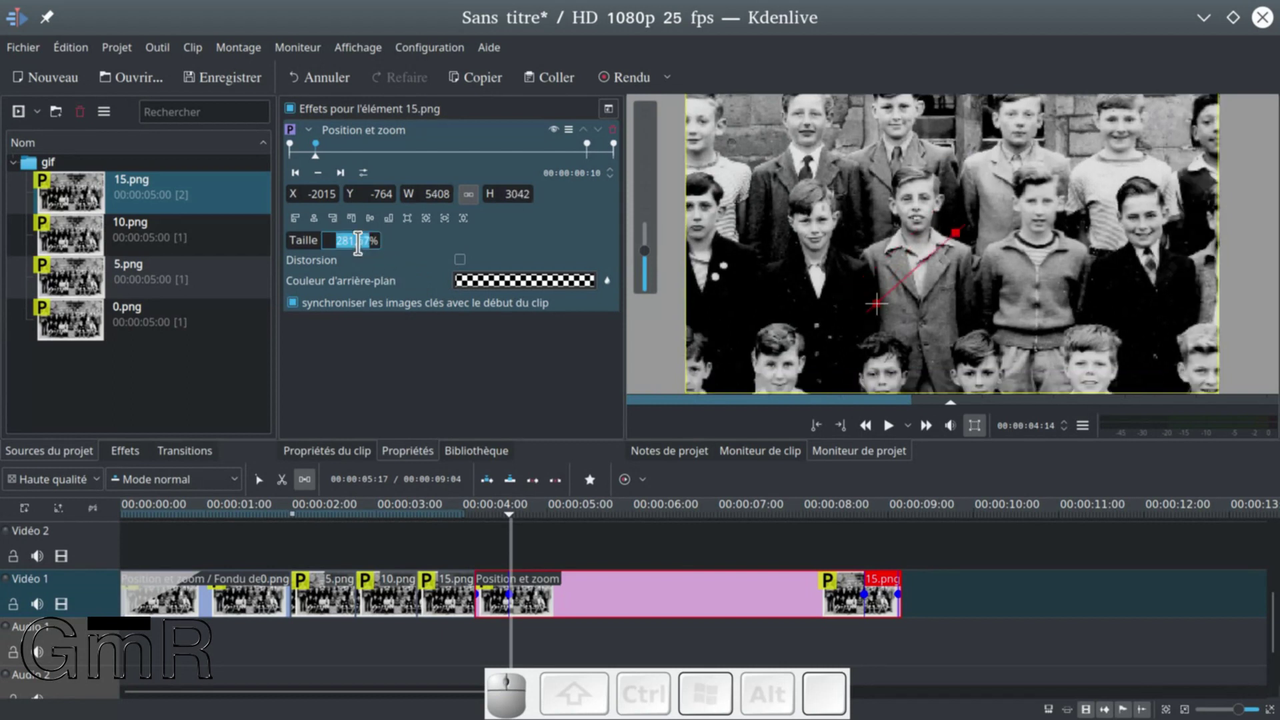
pyautogui.scroll(-1, 358, 243)
pyautogui.scroll(-1, 358, 243)
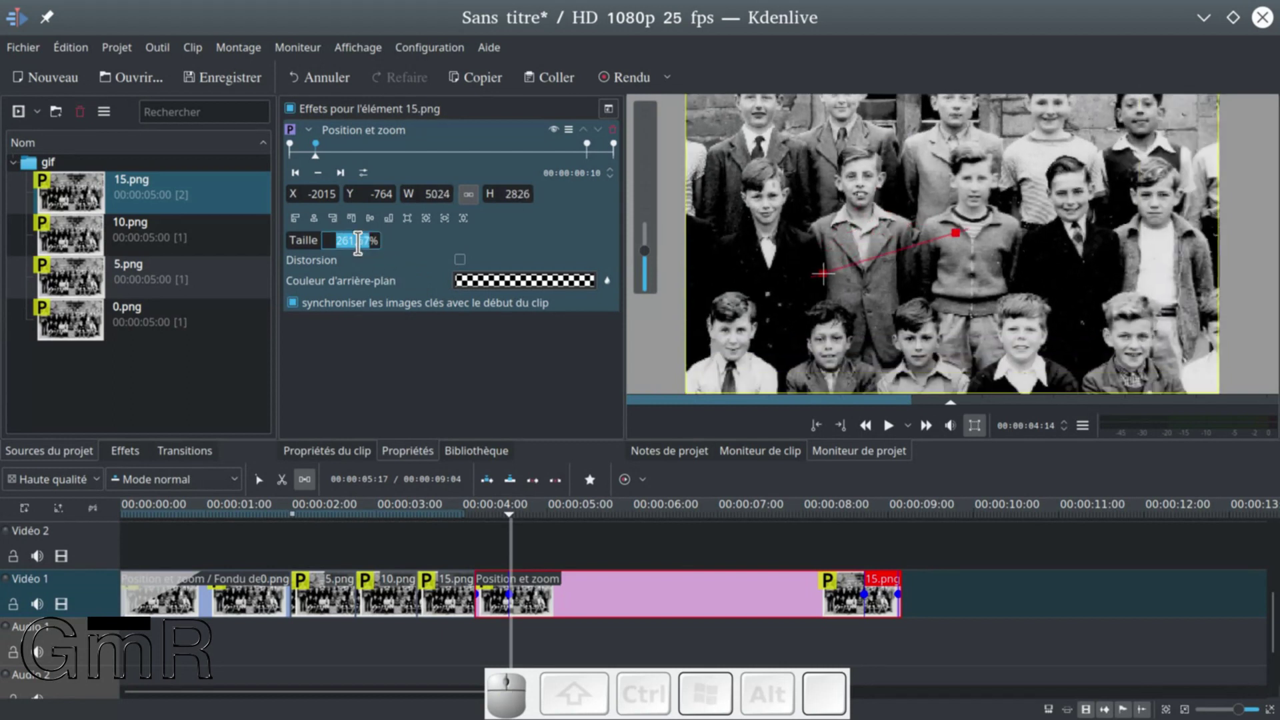
pyautogui.moveTo(823, 273); pyautogui.dragTo(899, 290)
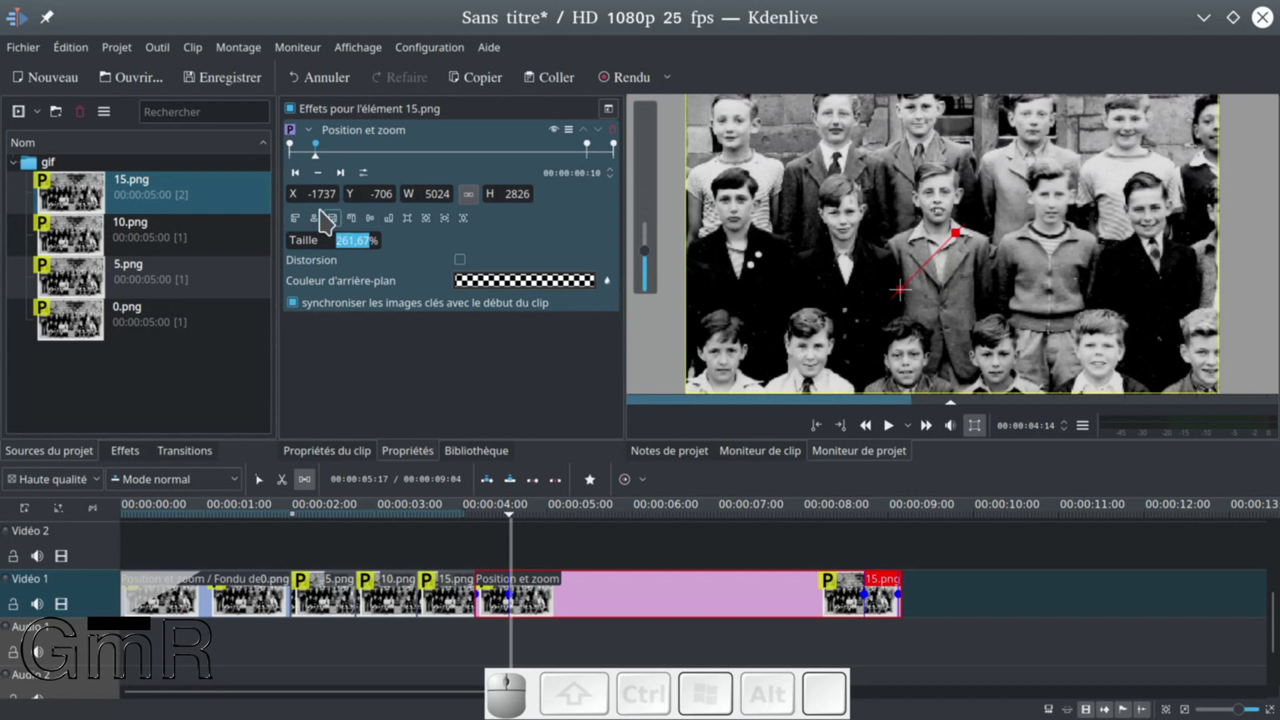
# - Transfer the position X -1737 and Y -706 from the 00:00:00:10 keyframe to the 00:00:04:14 keyframe
pyautogui.moveTo(304, 198); pyautogui.dragTo(383, 197)
pyautogui.hotkey('ctrl', 'c')
pyautogui.click(340, 173)
pyautogui.doubleClick(308, 194)
pyautogui.hotkey('ctrl', 'v')
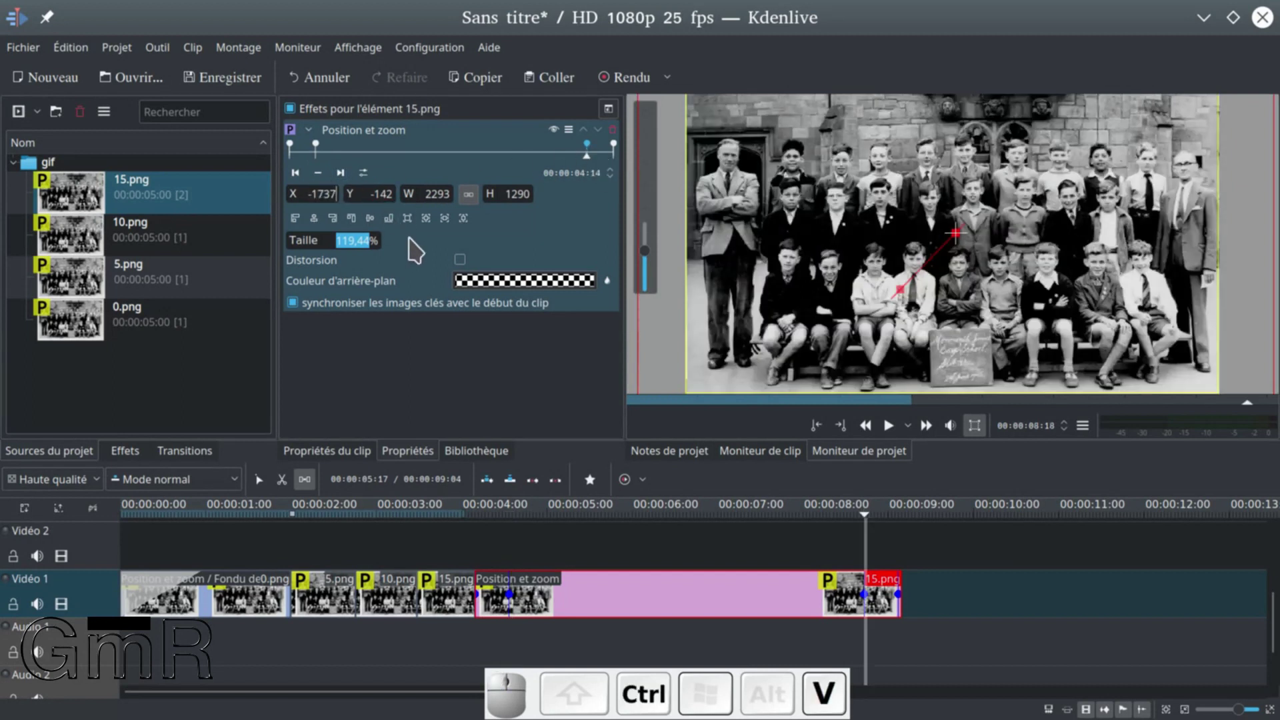
pyautogui.click(295, 172)
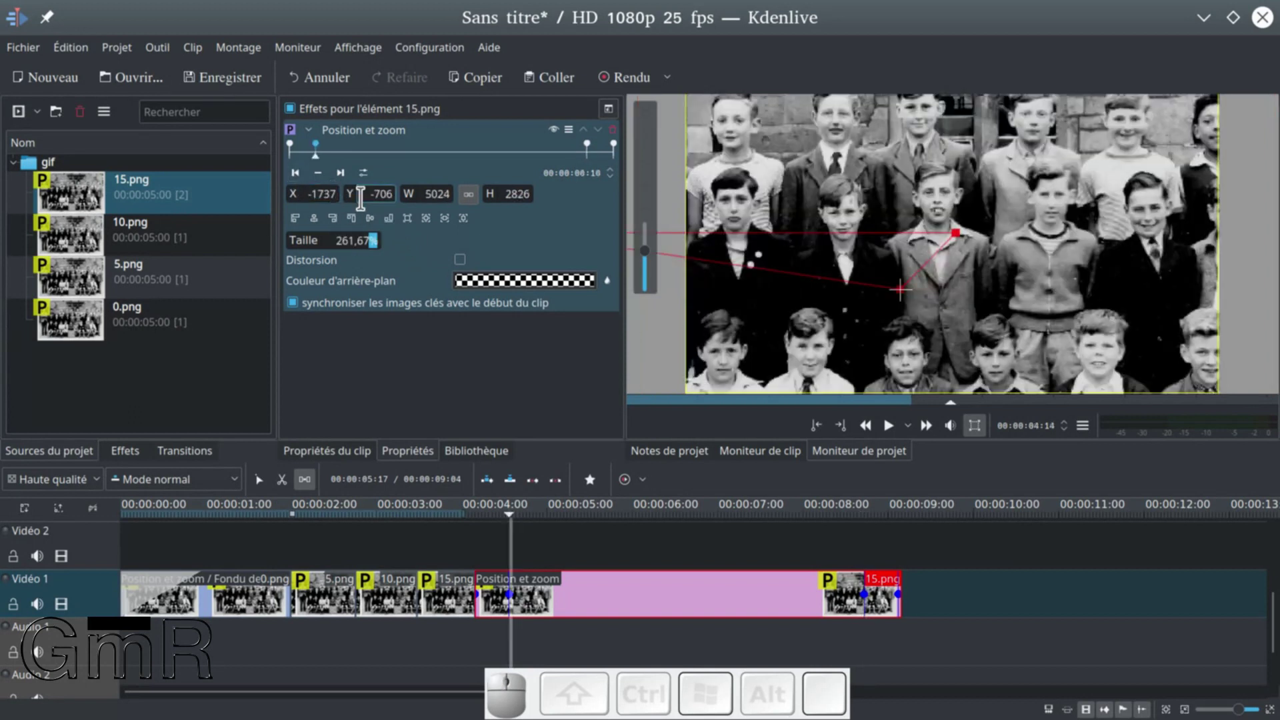
pyautogui.click(340, 173)
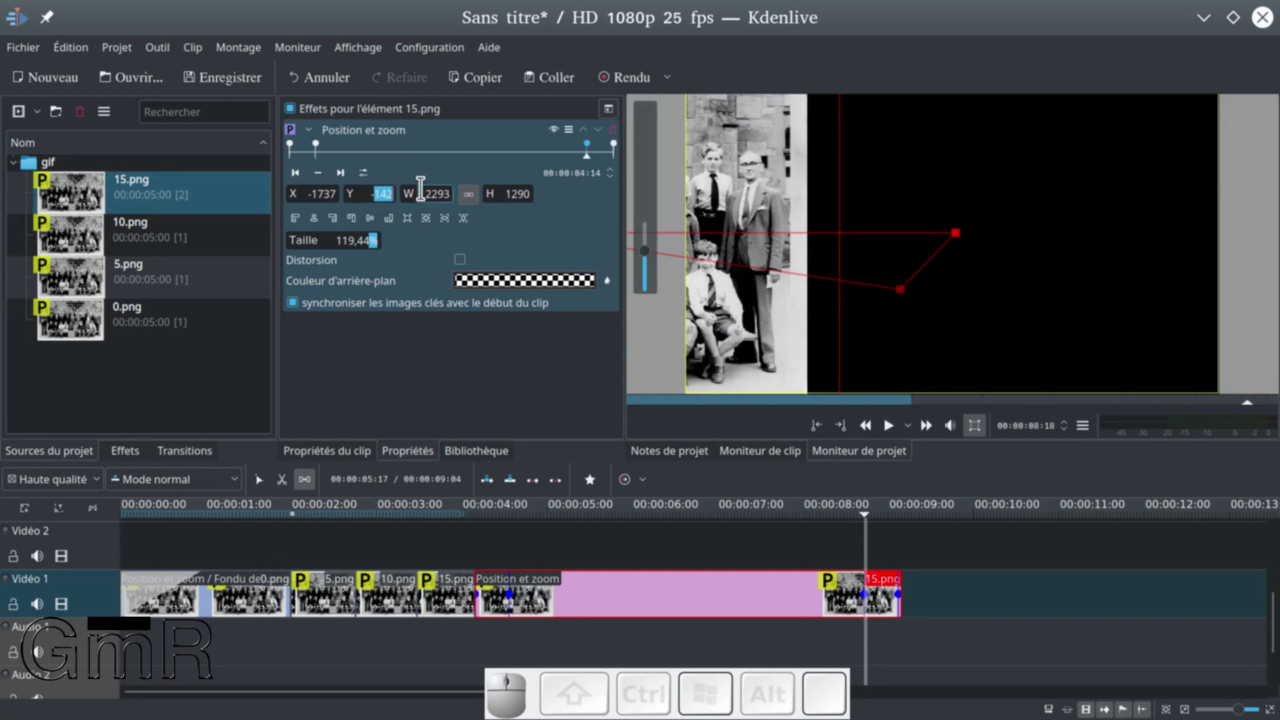
pyautogui.write('706')
pyautogui.press('Return')
# - Copy the size of 261.67% from the 00:00:00:10 keyframe to the 00:00:04:14 keyframe and compare both keyframes
pyautogui.click(296, 174)
pyautogui.moveTo(333, 241); pyautogui.dragTo(388, 245)
pyautogui.hotkey('ctrl', 'c')
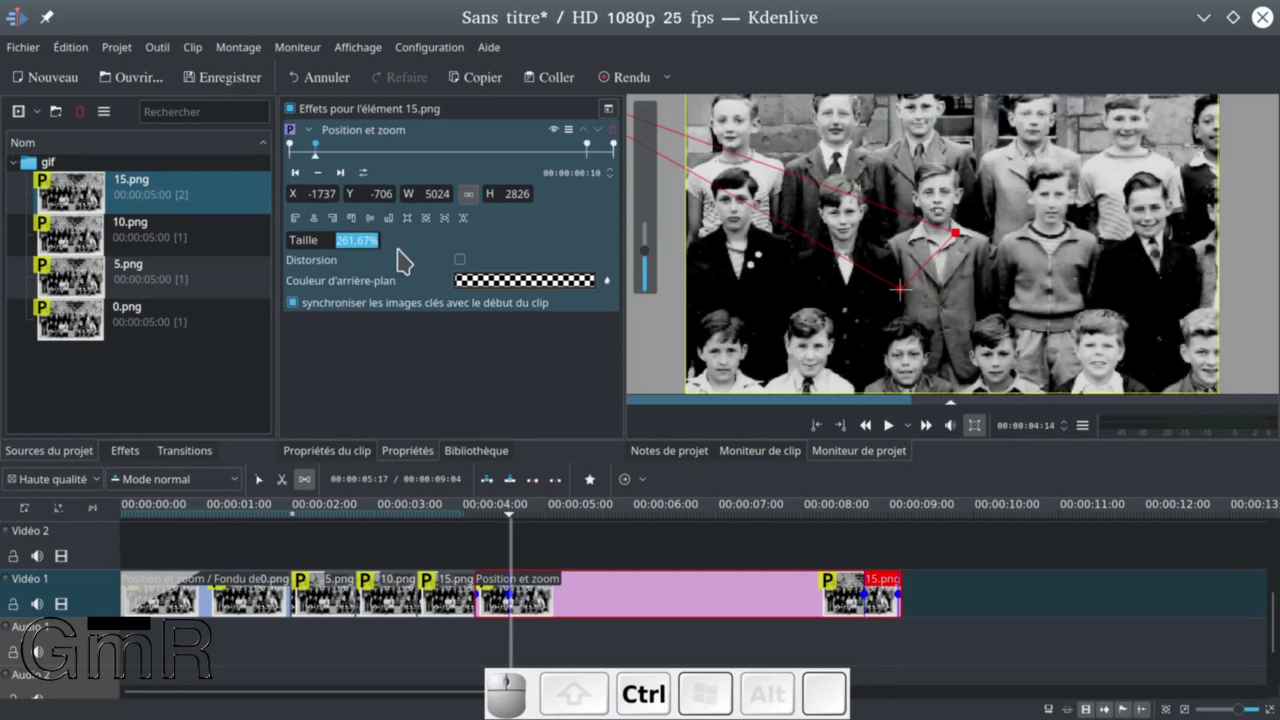
pyautogui.click(340, 173)
pyautogui.moveTo(336, 240); pyautogui.dragTo(412, 260)
pyautogui.hotkey('ctrl', 'v')
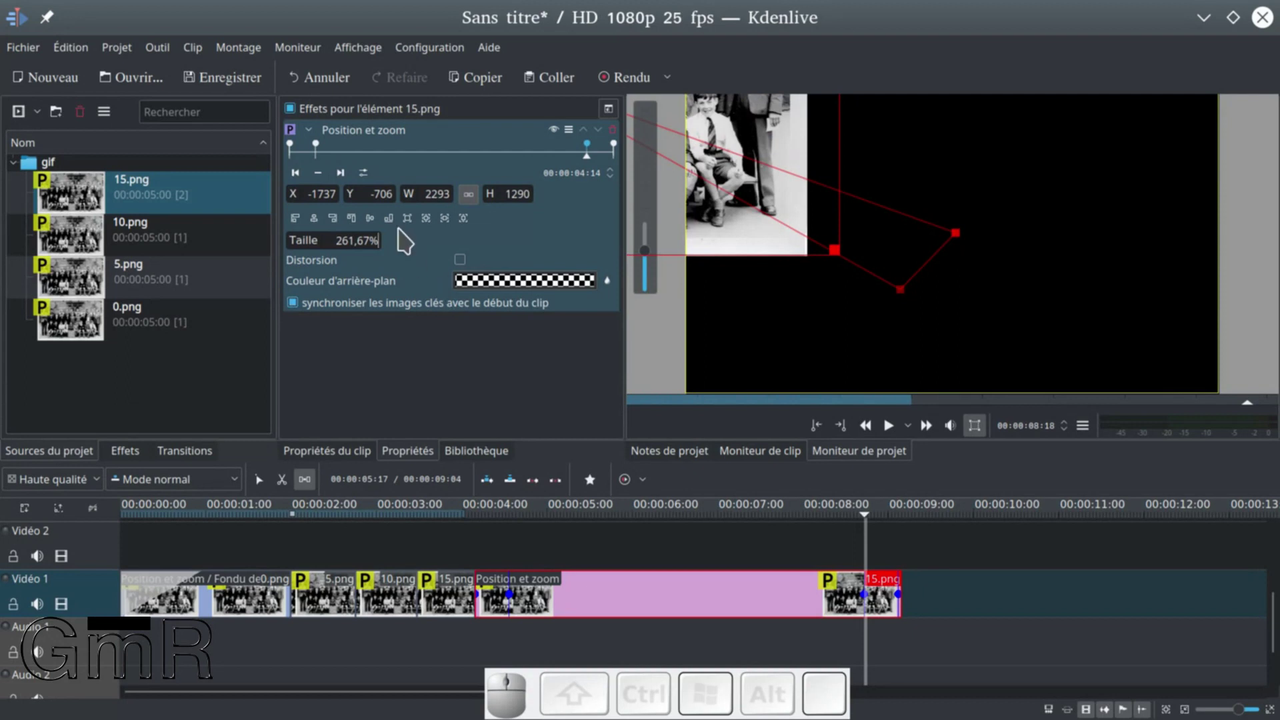
pyautogui.click(366, 194)
pyautogui.click(331, 193)
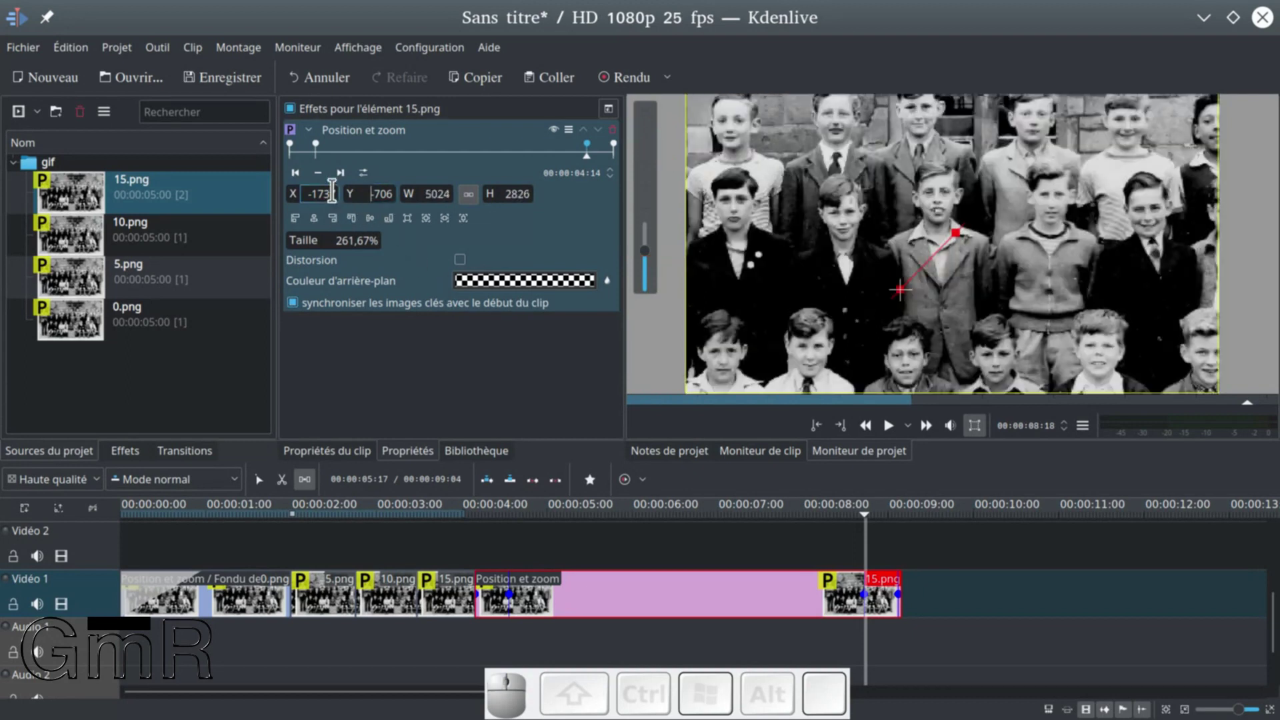
pyautogui.click(295, 173)
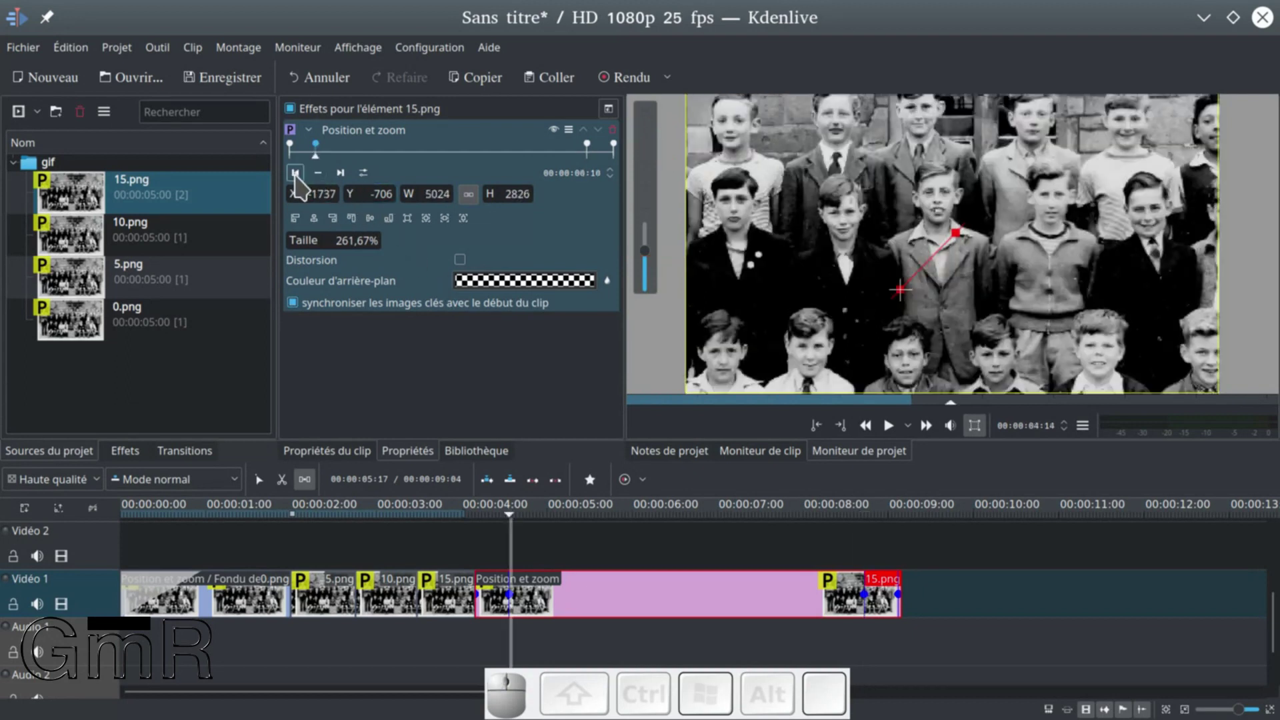
pyautogui.click(340, 172)
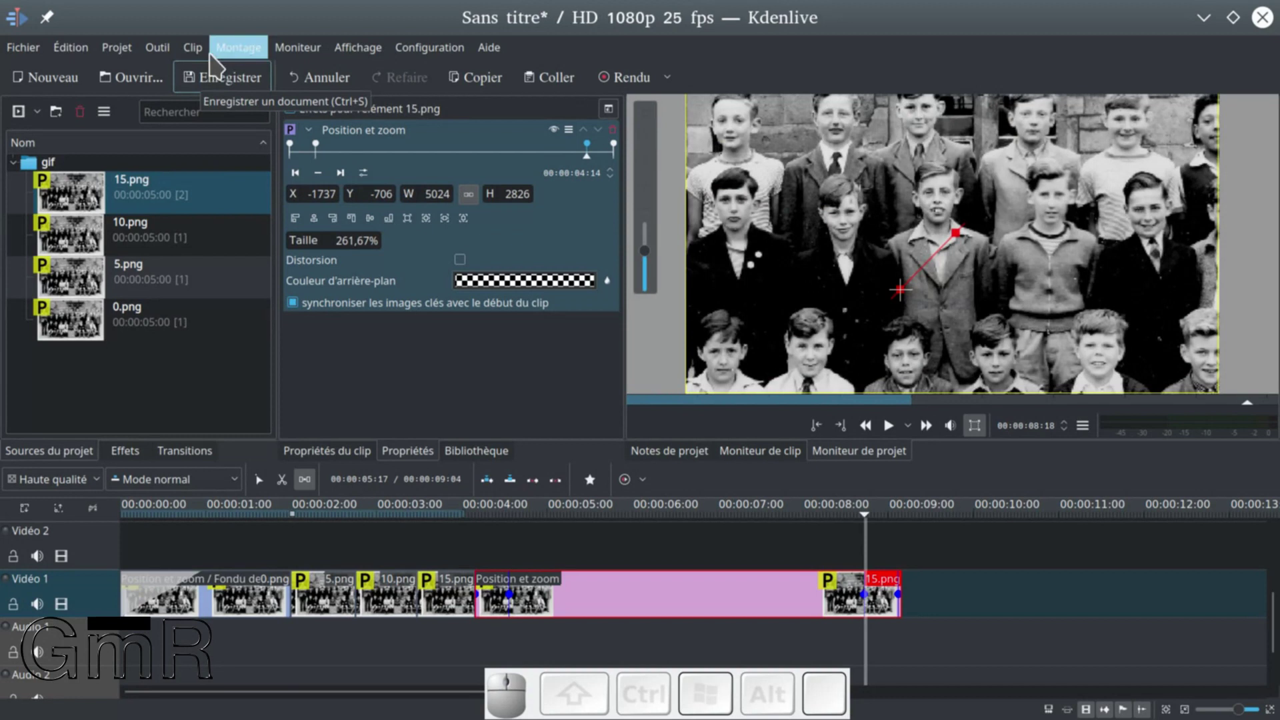
# - Create a black colour clip of 00:00:05:00 and place it on Vidéo 2 from the 00:00:04:14 keyframe onward
pyautogui.click(124, 54)
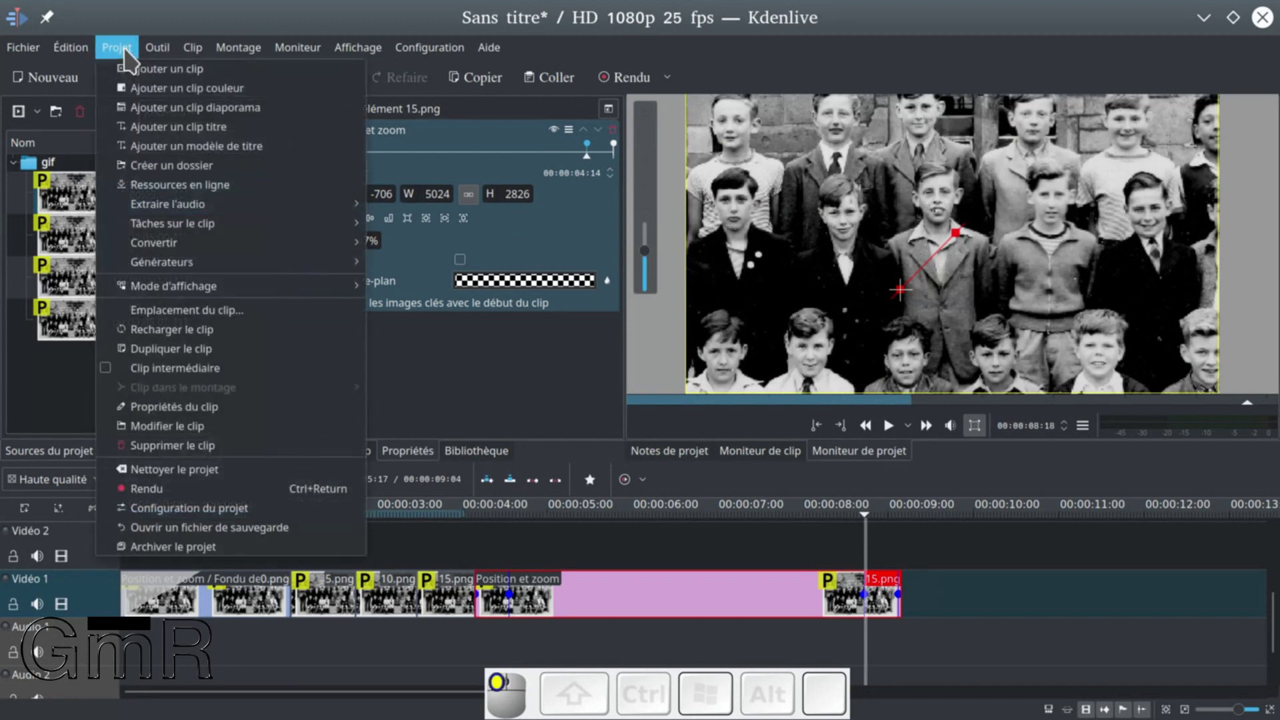
pyautogui.click(155, 92)
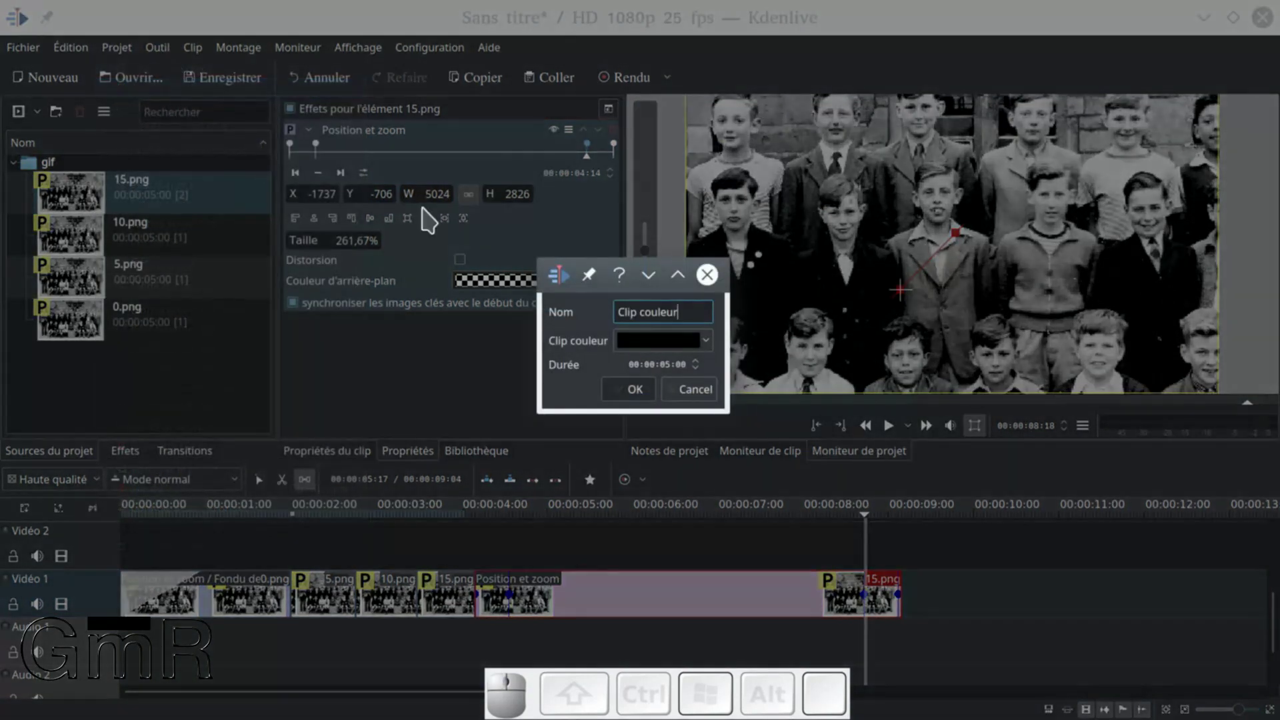
pyautogui.click(636, 394)
pyautogui.moveTo(87, 200); pyautogui.dragTo(510, 533)
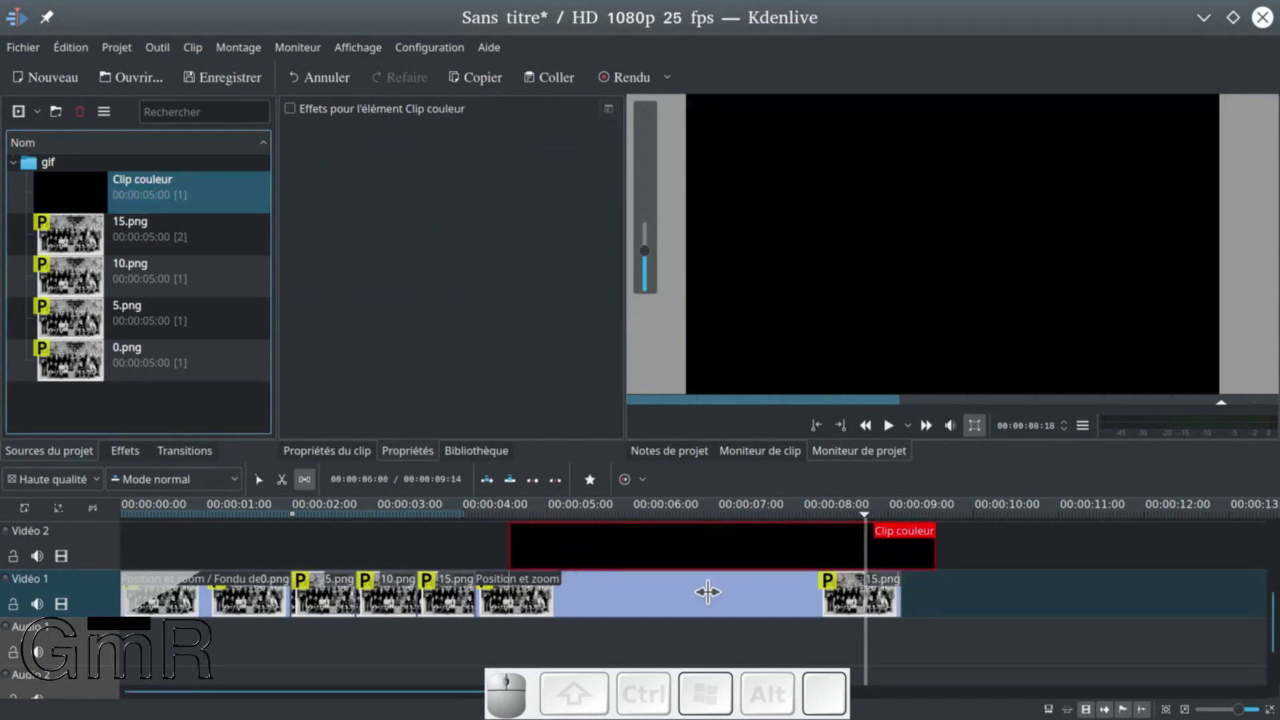
# - Trim the end of the black colour clip to 00:00:08:18, giving a 00:00:04:04 duration, and select the last 15.png clip
pyautogui.moveTo(935, 546)
pyautogui.mouseDown()
pyautogui.moveTo(868, 542)
pyautogui.moveTo(931, 539)
pyautogui.mouseUp()
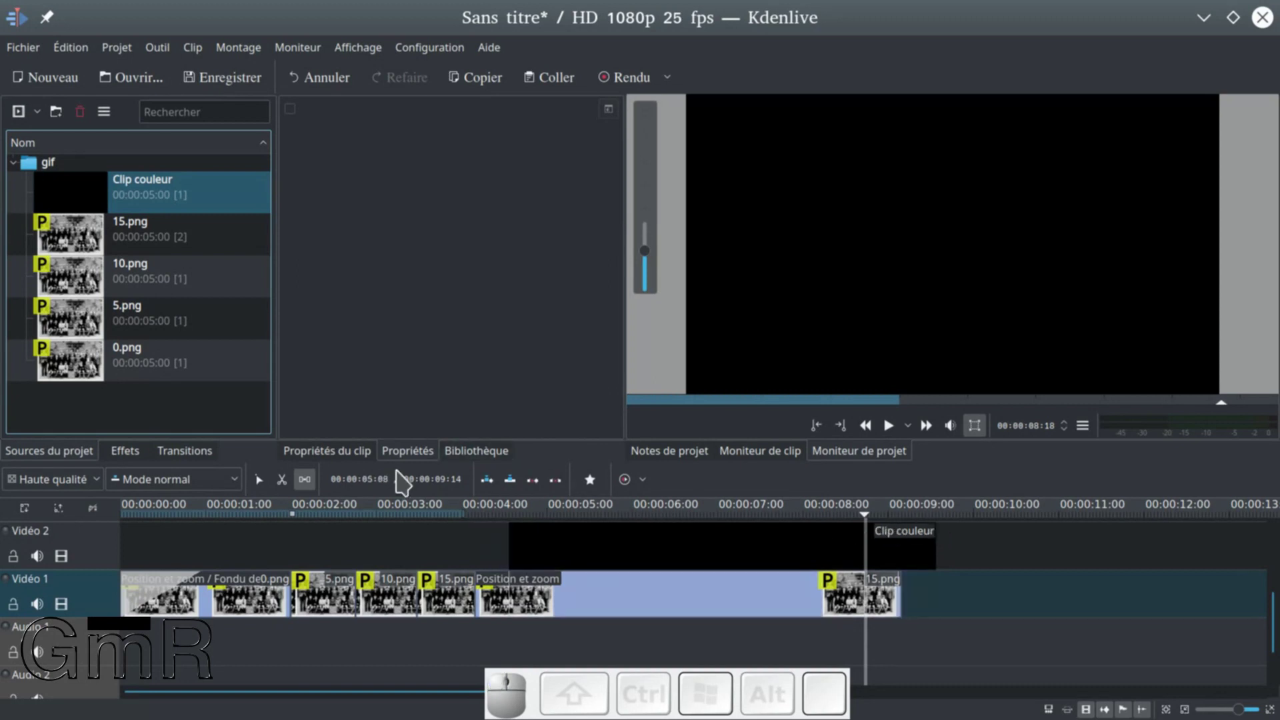
pyautogui.click(270, 481)
pyautogui.click(566, 553)
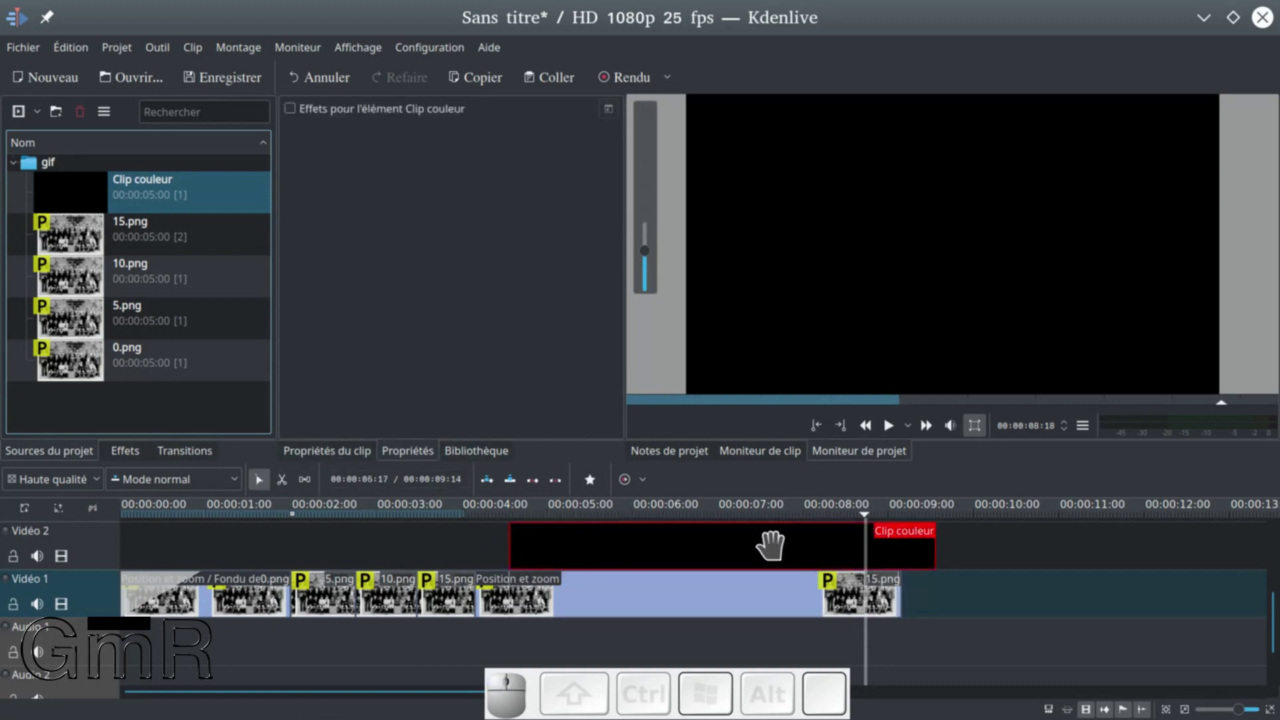
pyautogui.moveTo(934, 548); pyautogui.dragTo(864, 547)
pyautogui.click(787, 608)
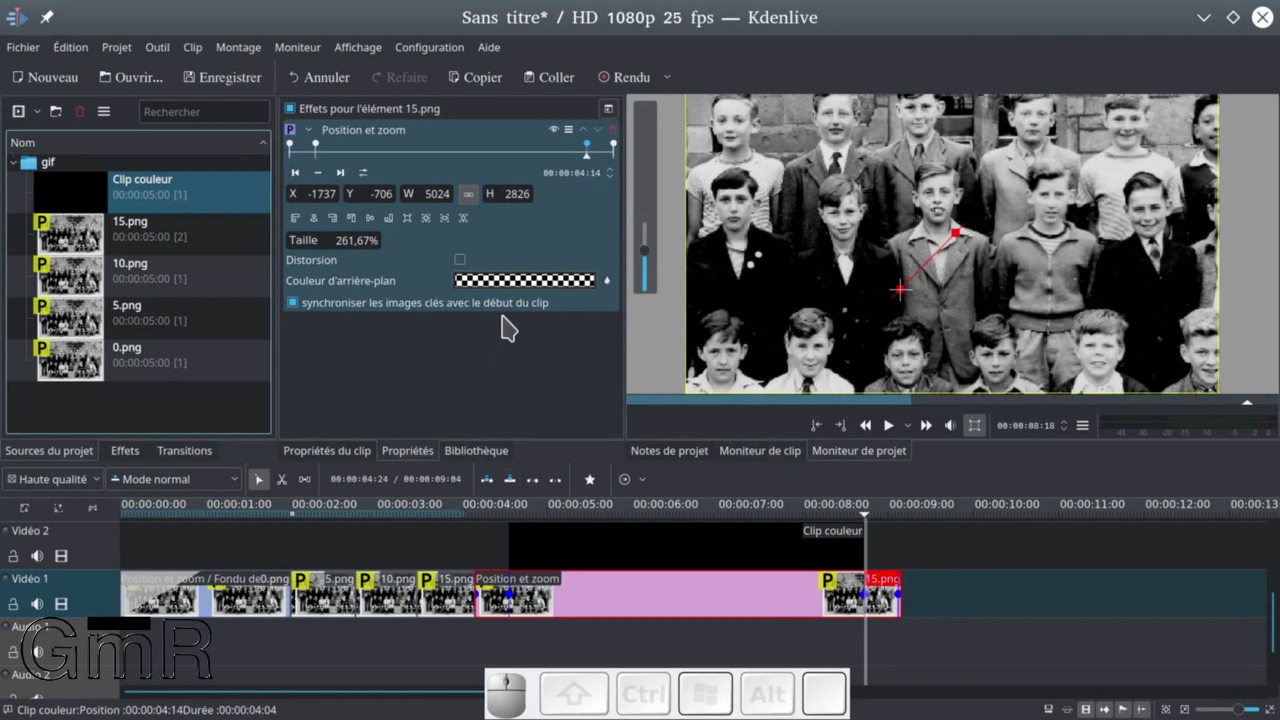
# - Add timeline guides at 00:00:08:18 and 00:00:04:14, marking the end and start of the black colour clip
pyautogui.rightClick(840, 513)
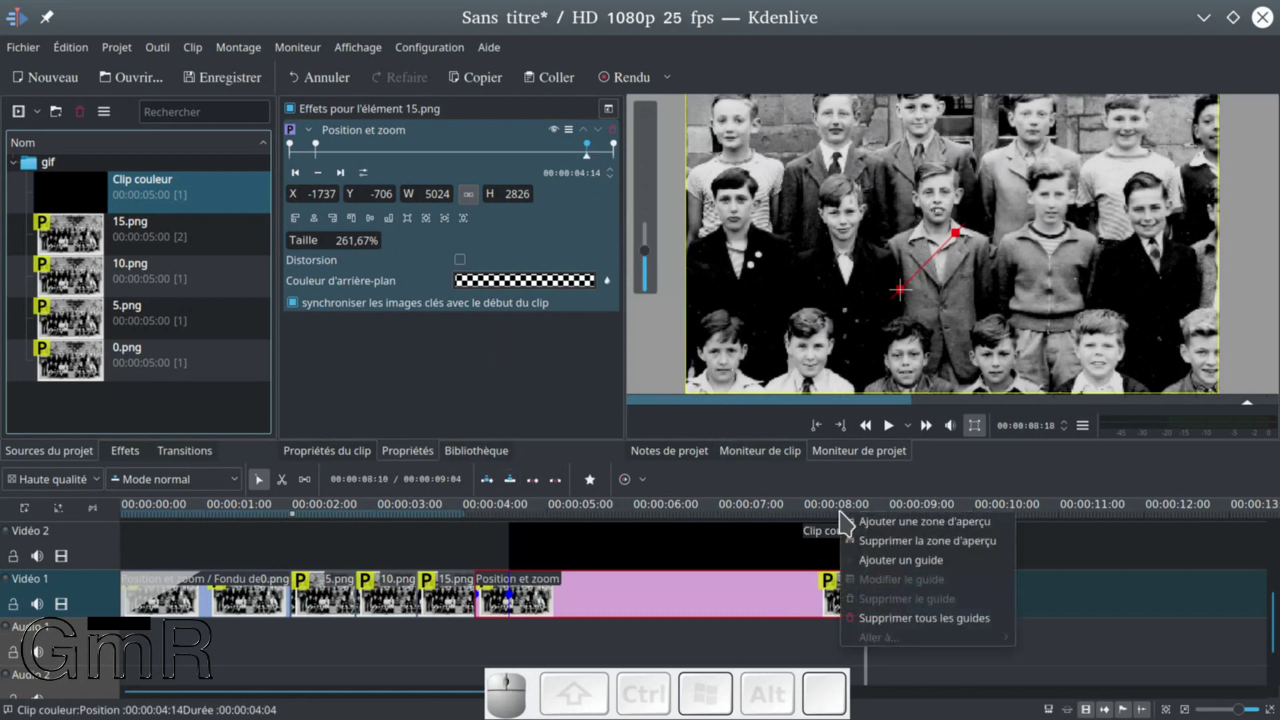
pyautogui.click(884, 566)
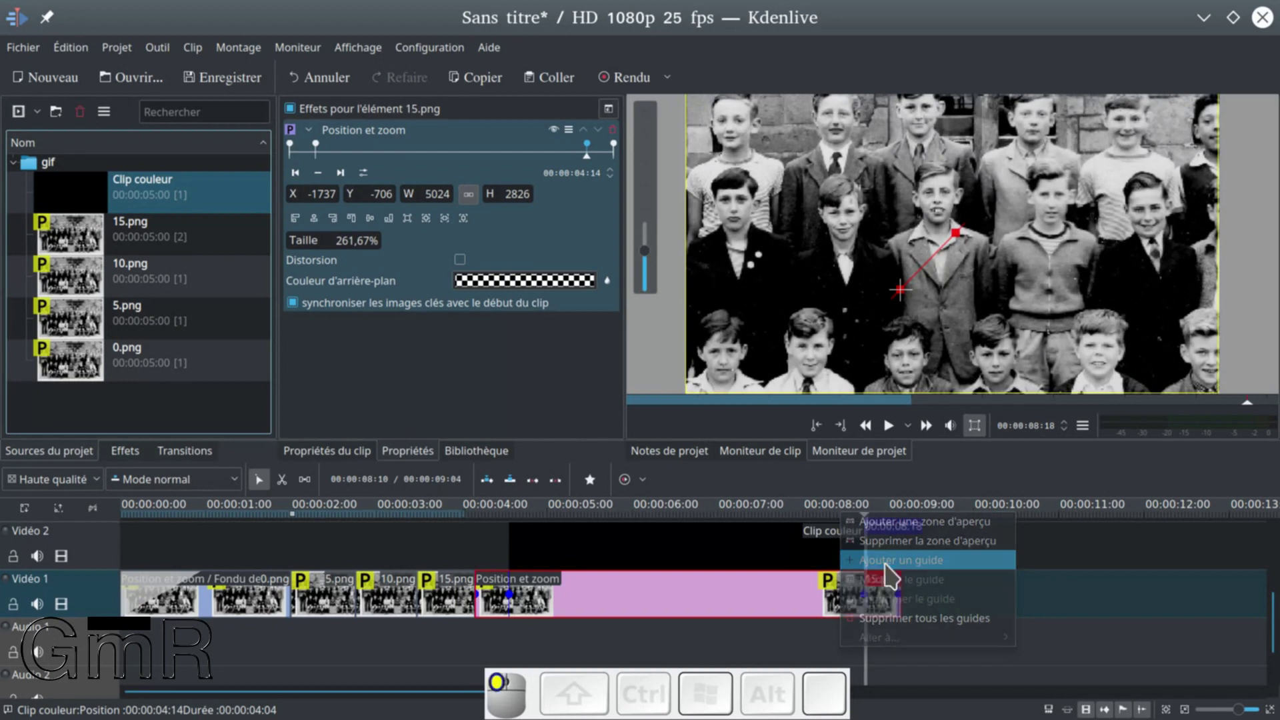
pyautogui.click(296, 174)
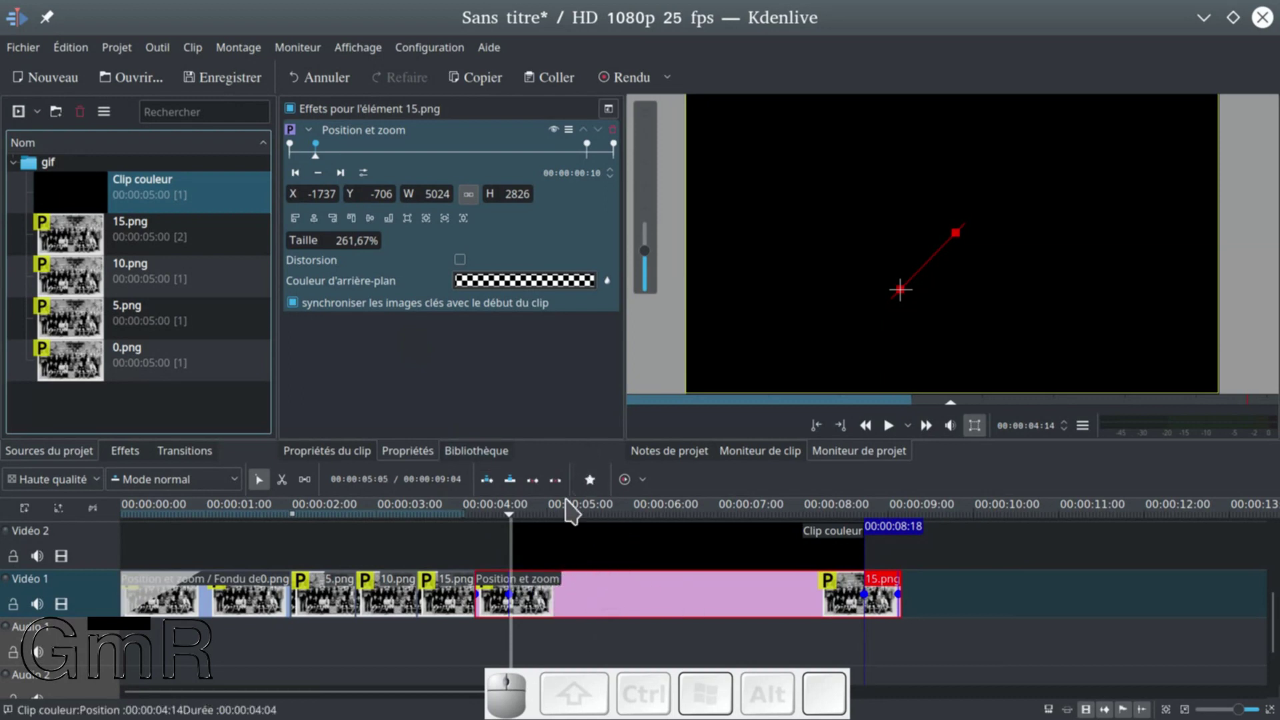
pyautogui.rightClick(570, 519)
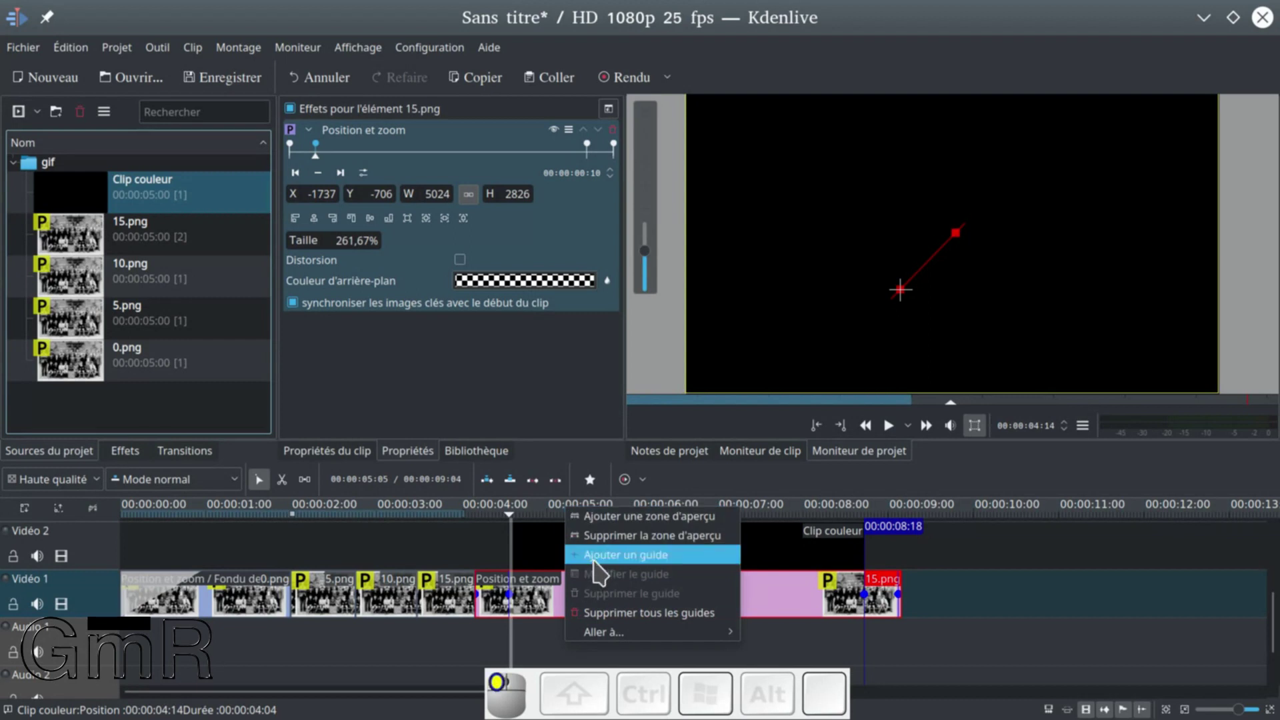
pyautogui.click(590, 558)
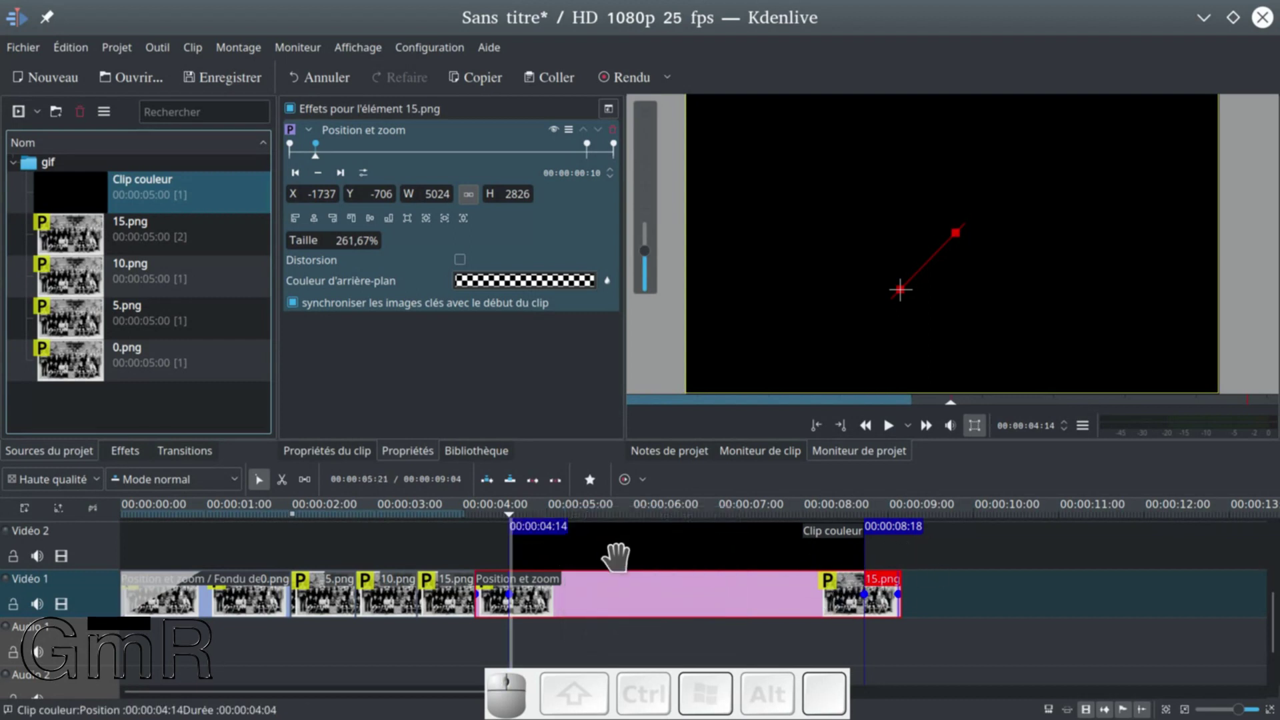
# - Add a Dissoudre transition between the black colour clip and Vidéo 1, extending it from 00:00:04:14 to 00:00:08:18
pyautogui.click(702, 552)
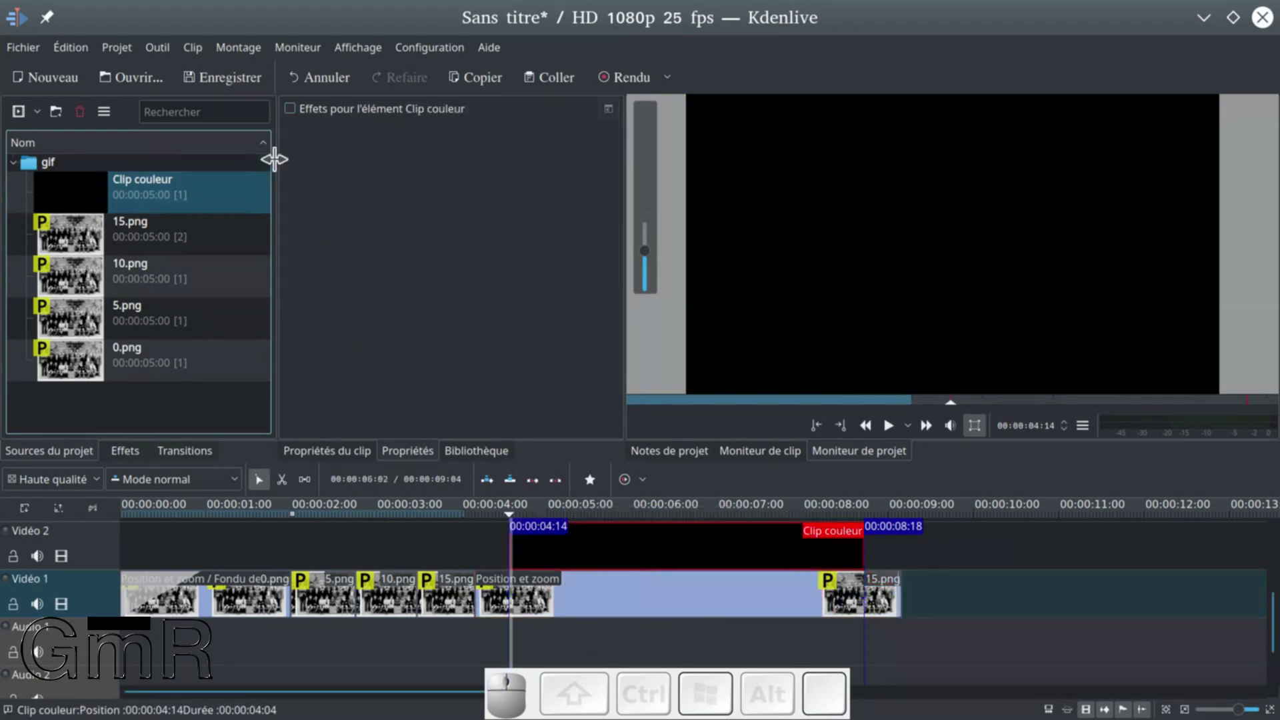
pyautogui.click(489, 552)
pyautogui.click(510, 560)
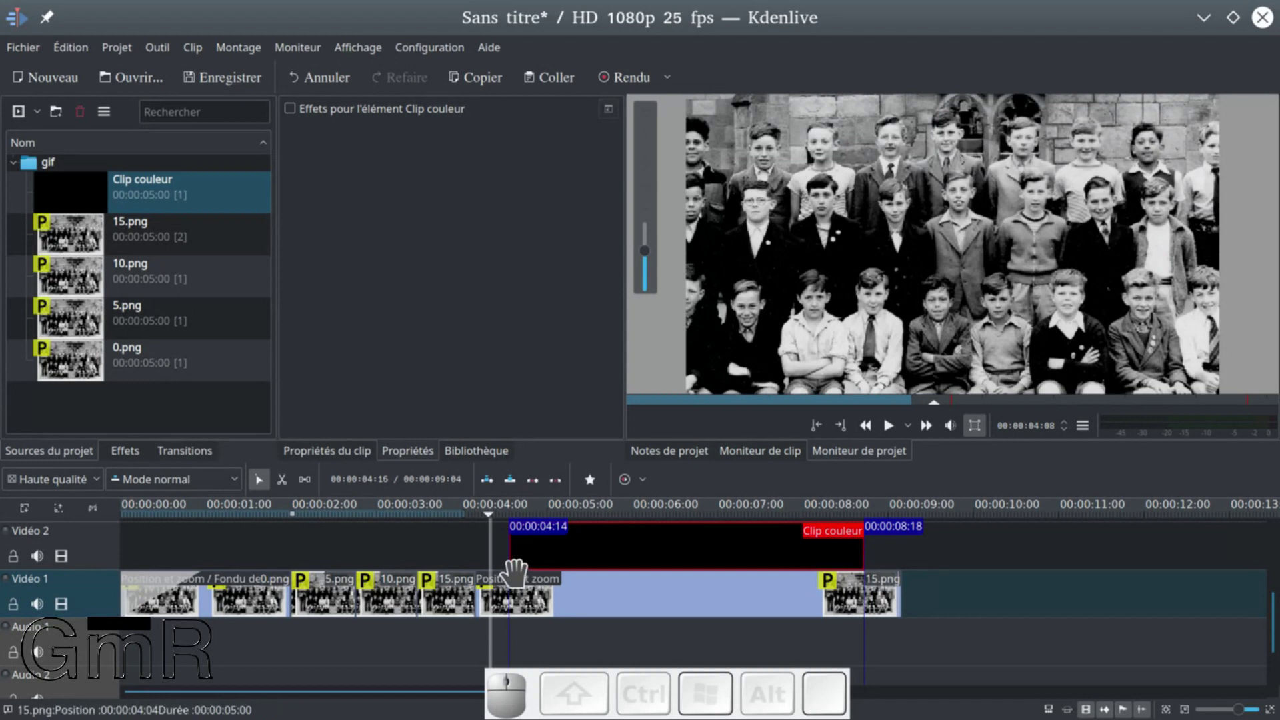
pyautogui.click(516, 582)
pyautogui.click(519, 565)
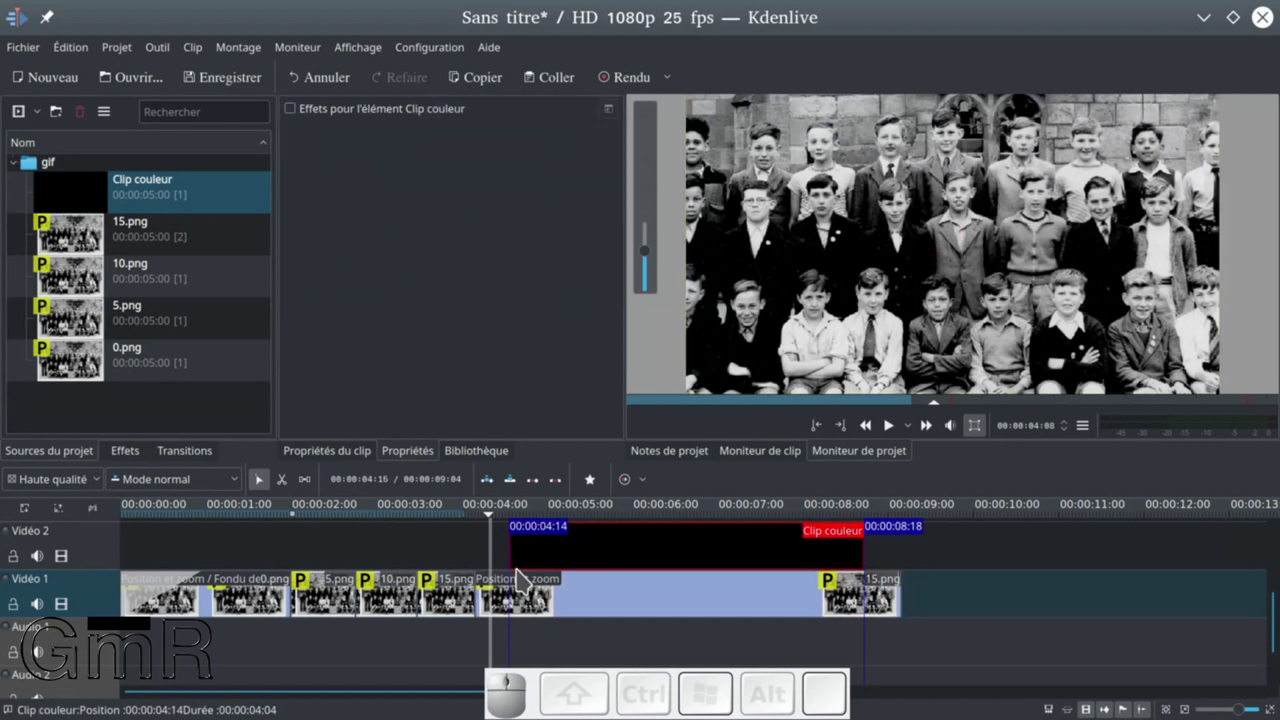
pyautogui.click(518, 567)
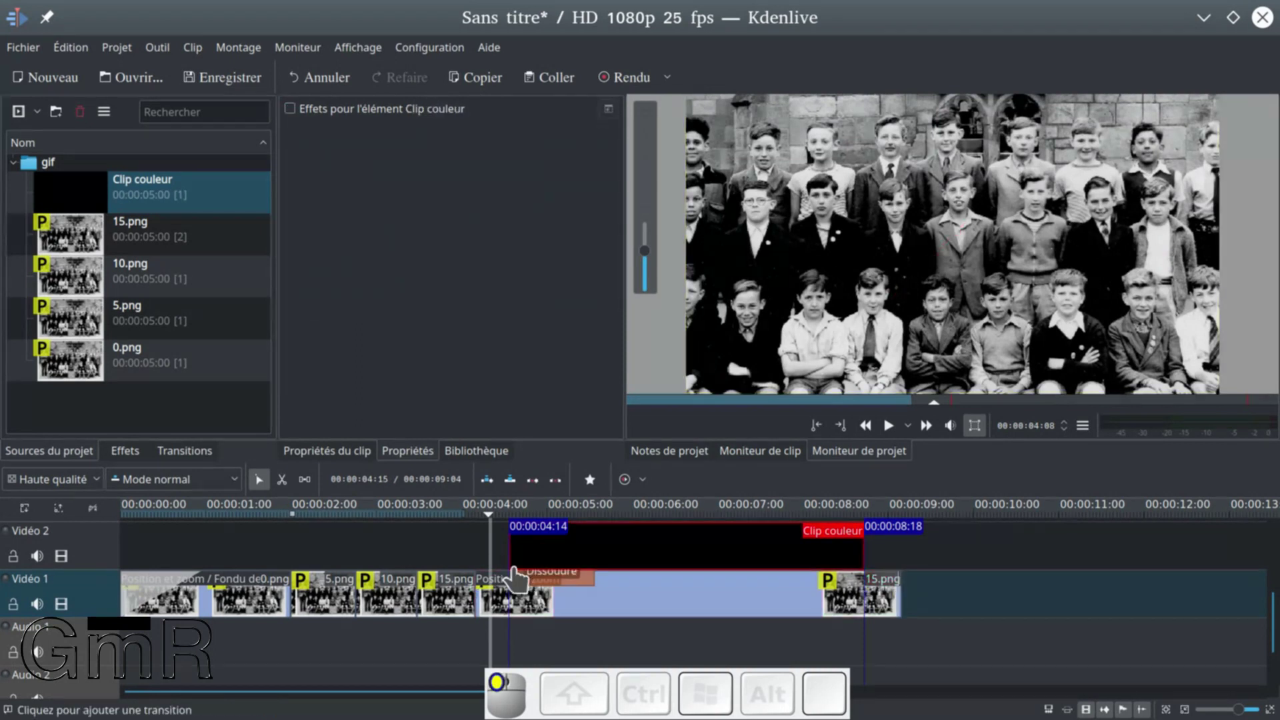
pyautogui.moveTo(592, 581); pyautogui.dragTo(866, 589)
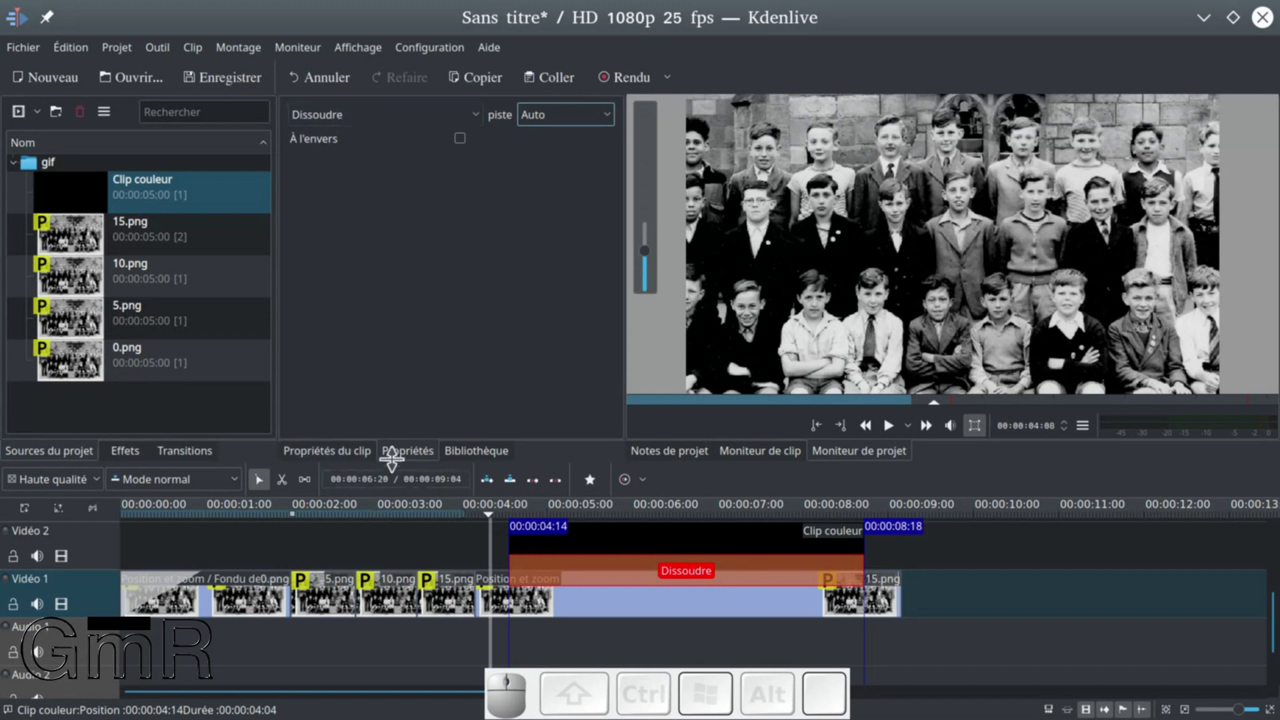
# - Change the transition under the black colour clip to the Affine type
pyautogui.click(376, 116)
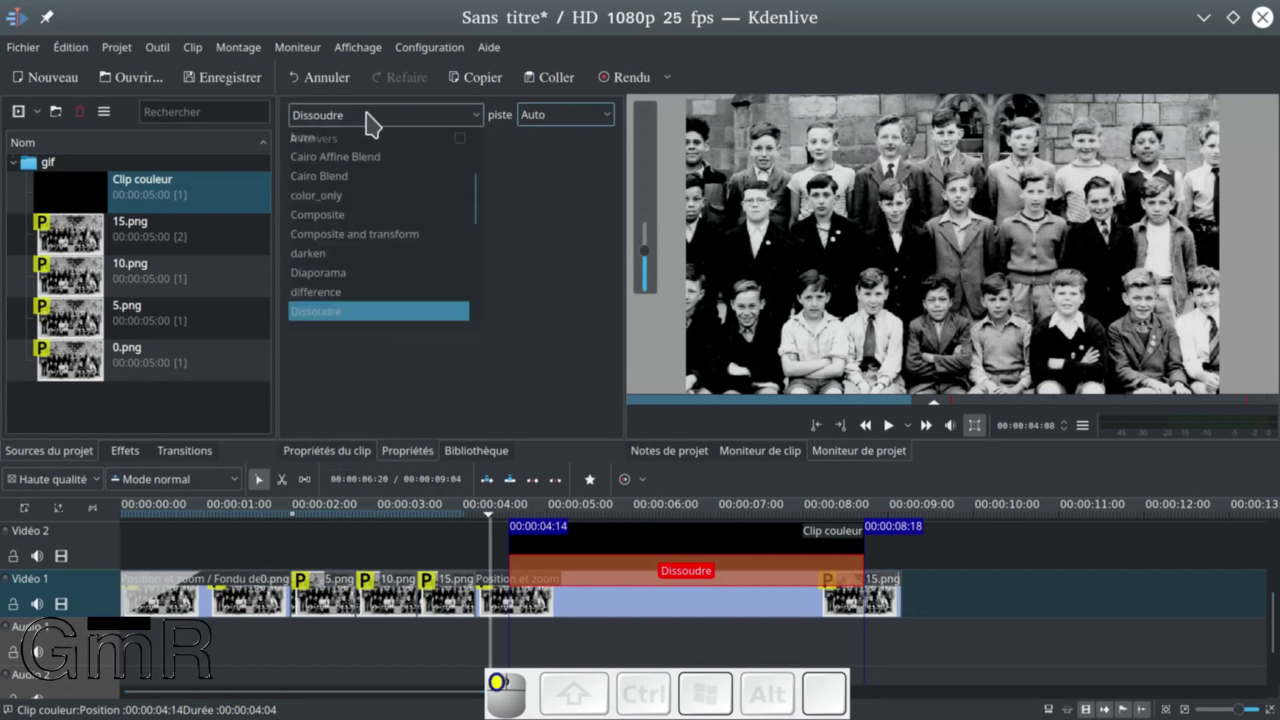
pyautogui.scroll(5, 379, 210)
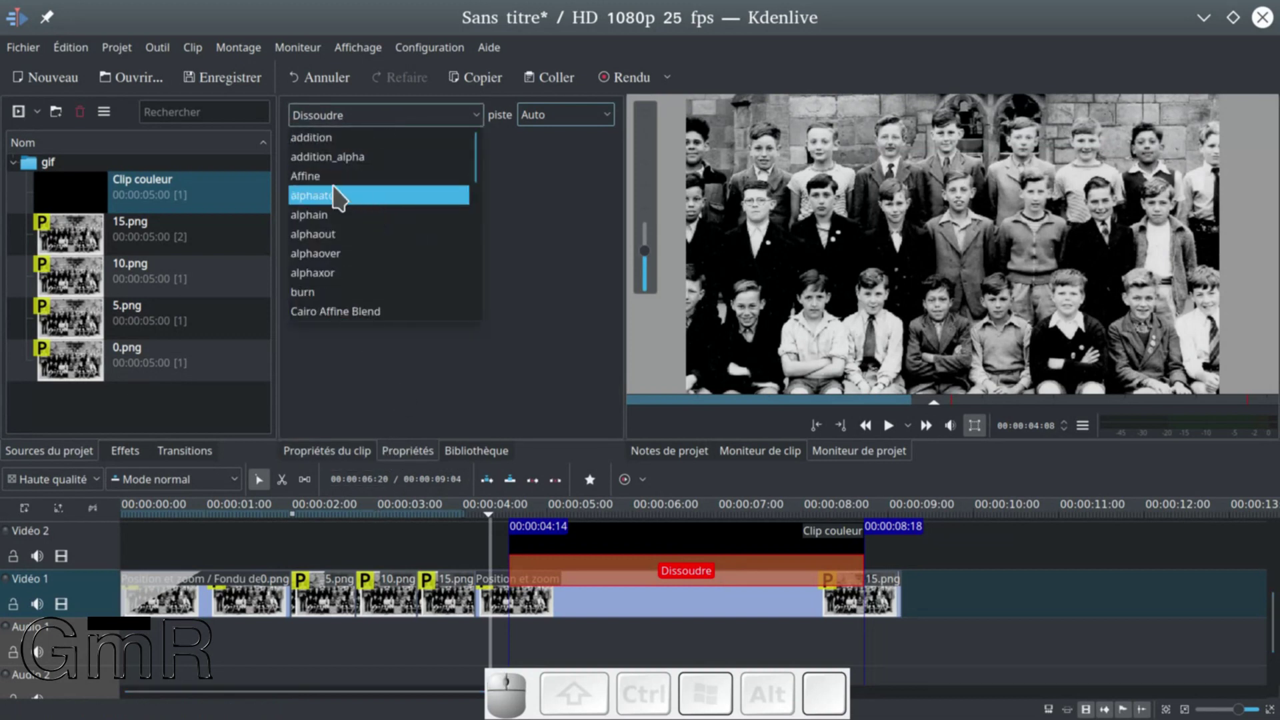
pyautogui.click(334, 176)
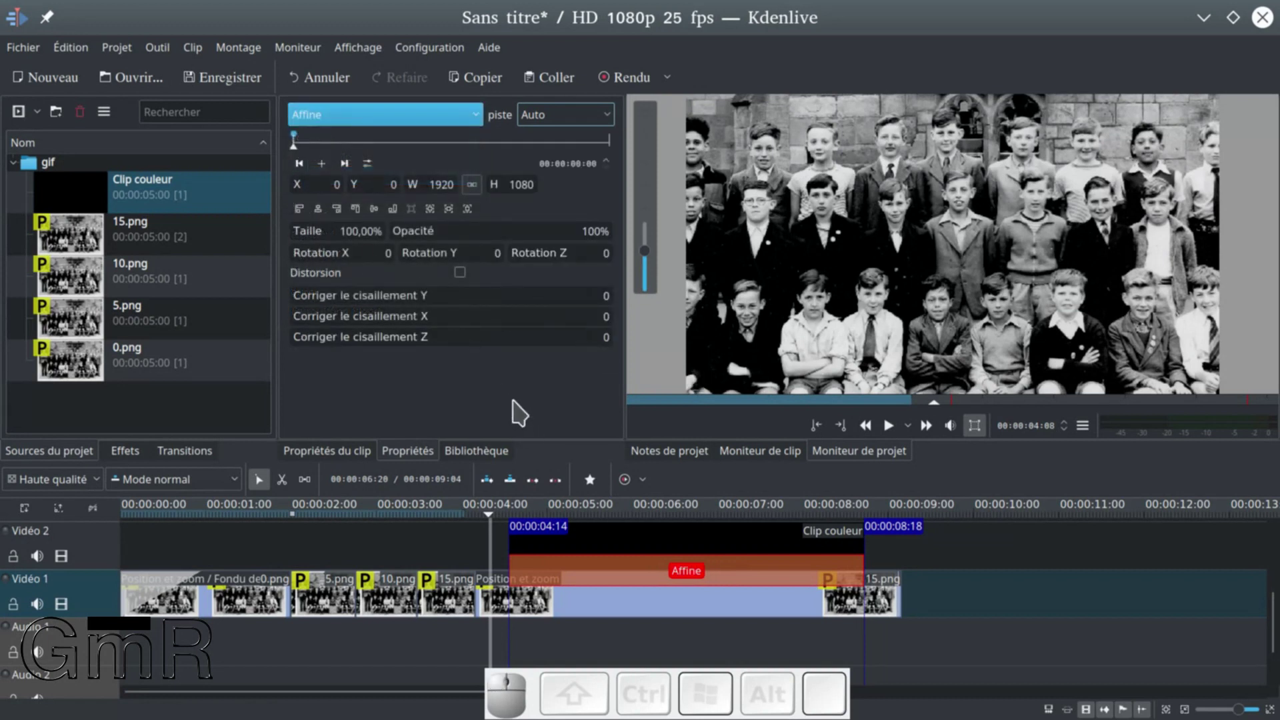
# - Set the Affine transition's opacity to 0% at its first keyframe, at timeline position 00:00:04:14
pyautogui.click(512, 514)
pyautogui.press('Left')
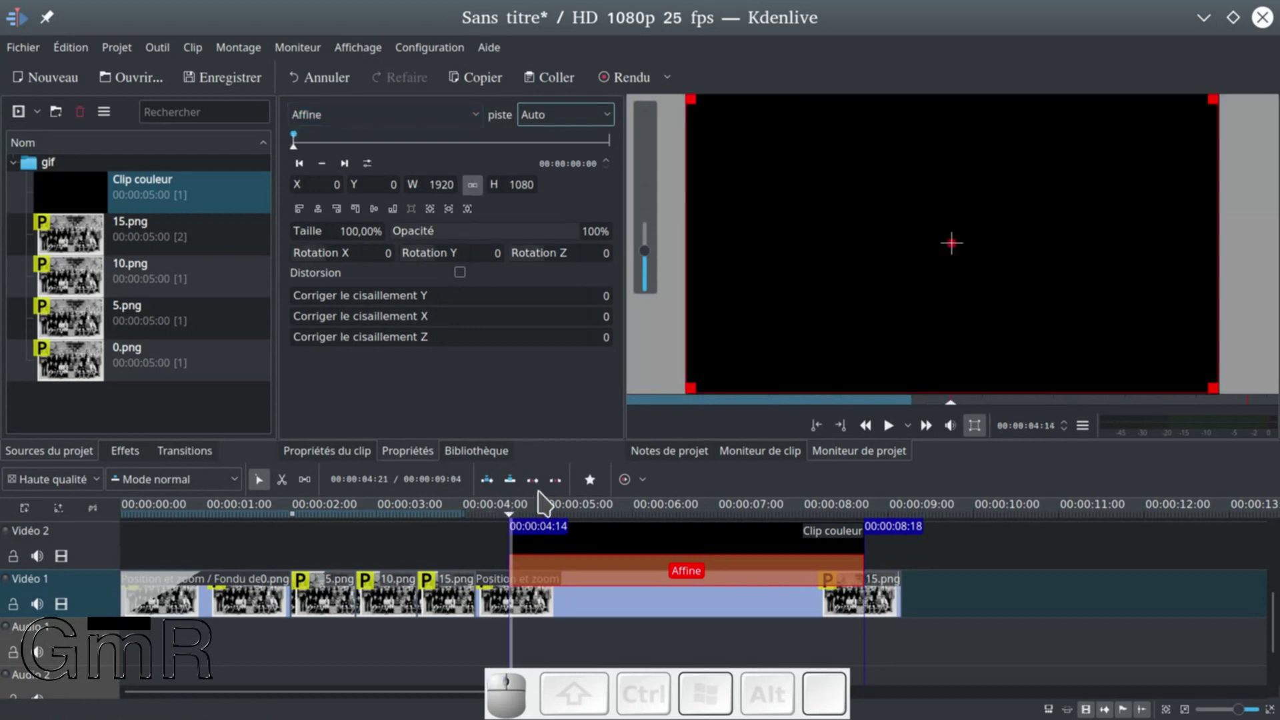
pyautogui.hotkey('alt', 'Left')
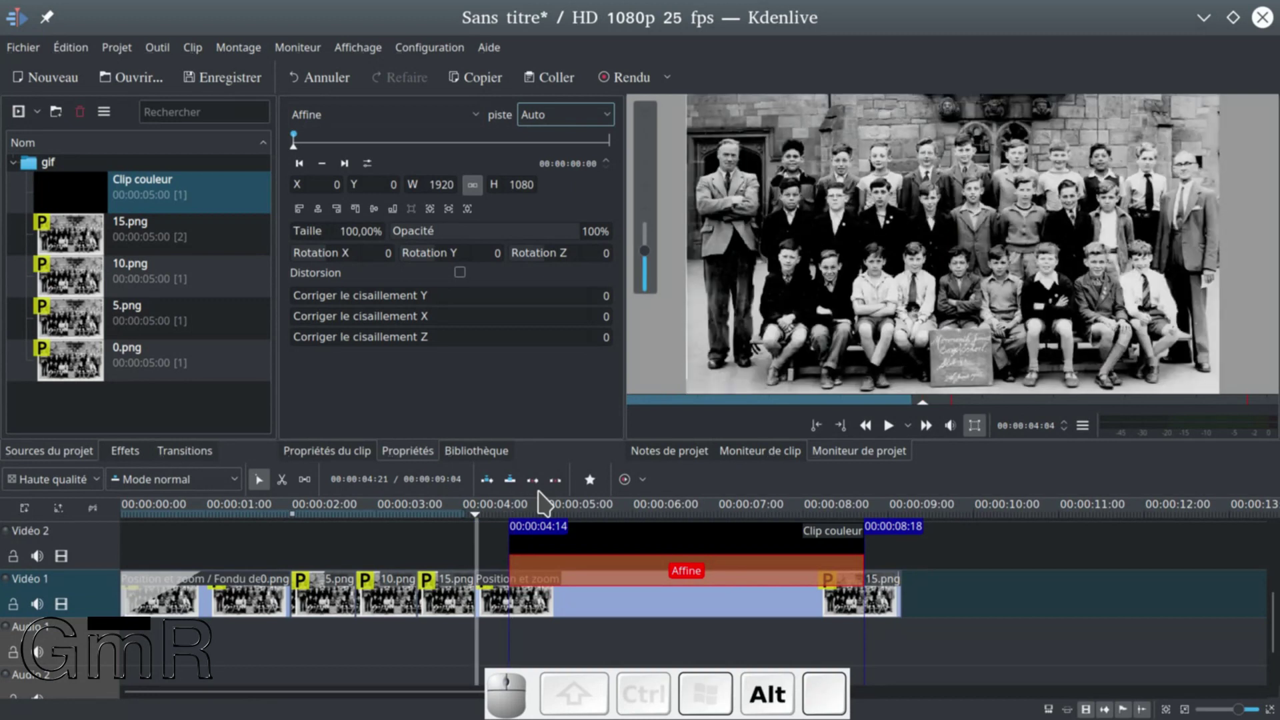
pyautogui.hotkey('alt', 'Right')
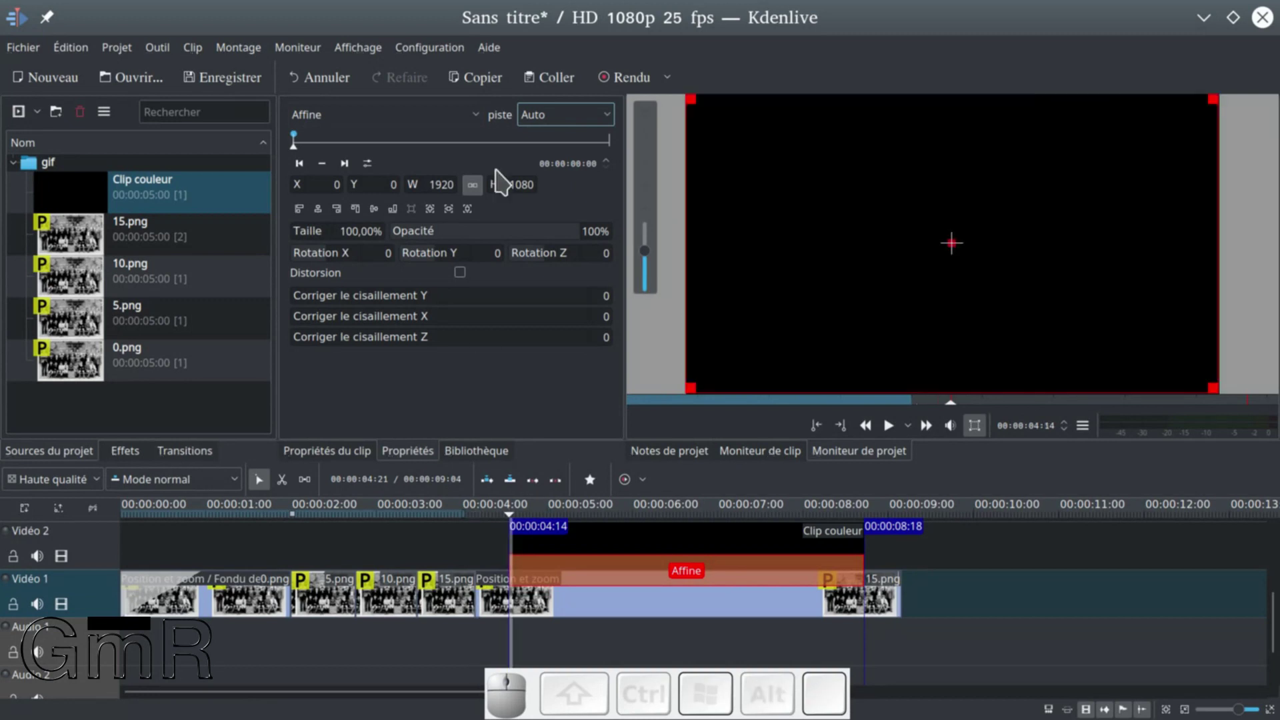
pyautogui.moveTo(569, 242); pyautogui.dragTo(432, 263)
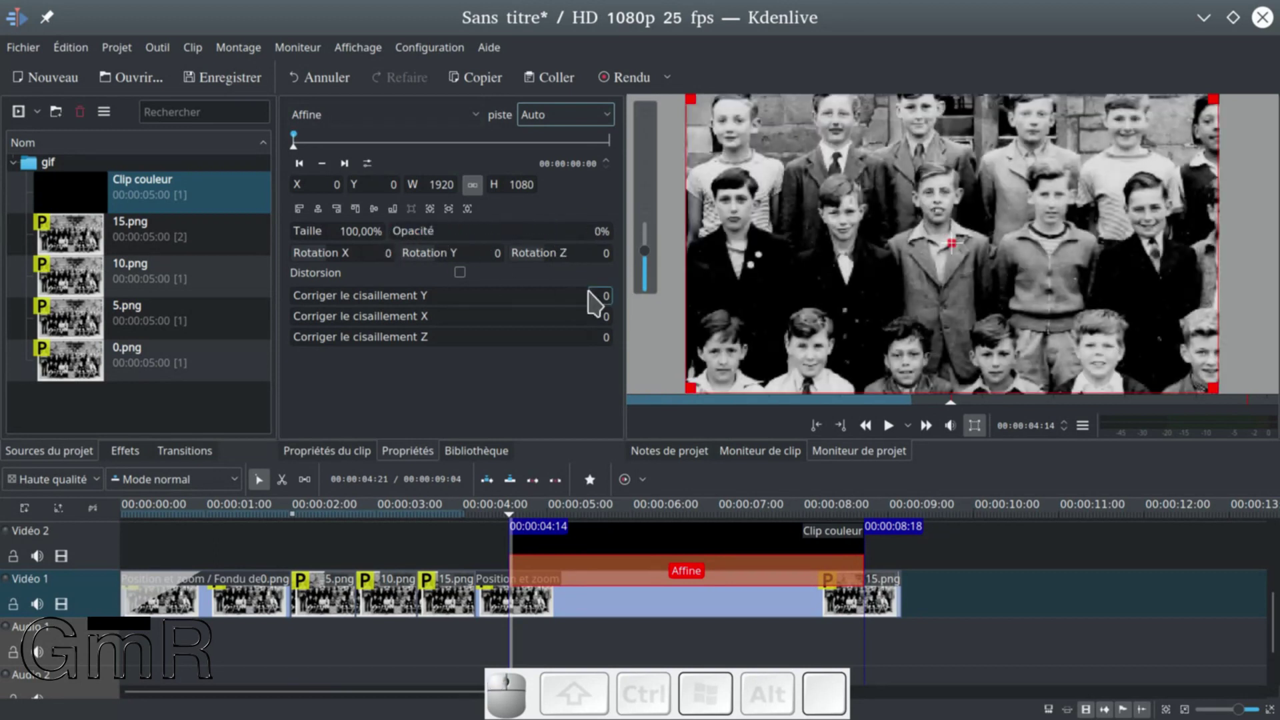
# - Add an Affine keyframe at 00:00:00:10 within the transition and set its opacity to 88%
pyautogui.press('Right')
pyautogui.press('Right')
pyautogui.press('Right')
pyautogui.press('Right')
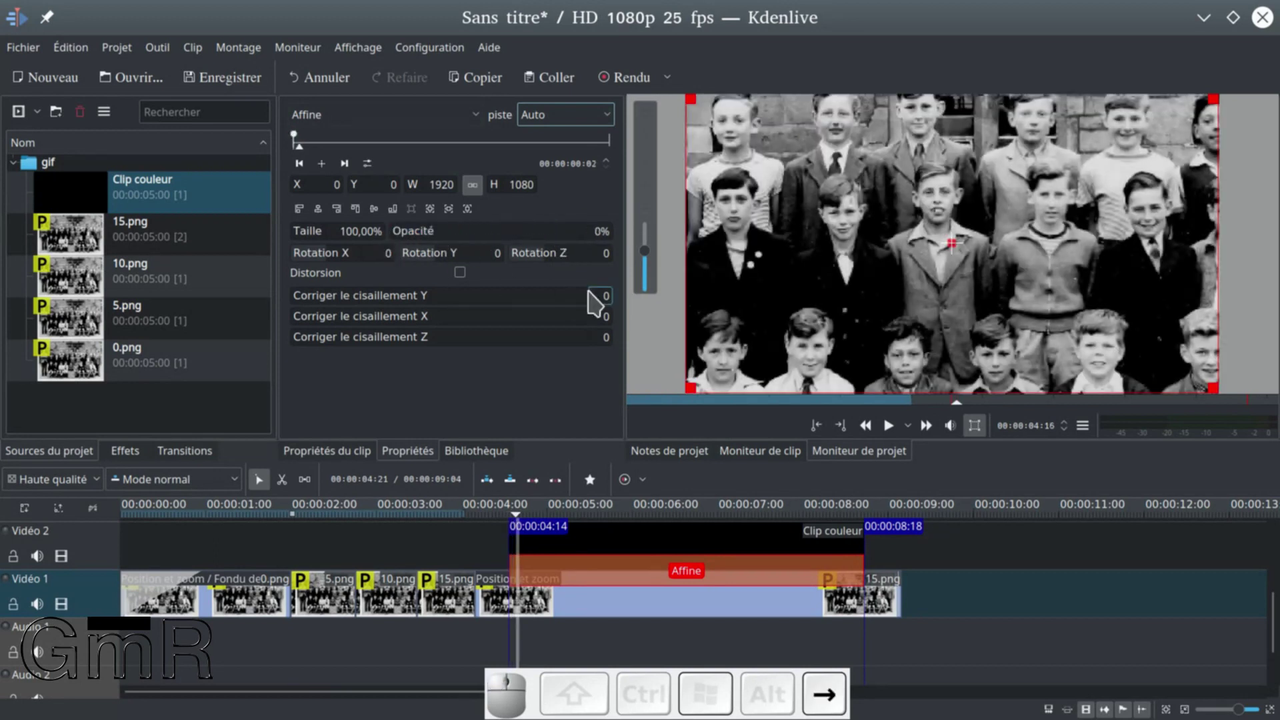
pyautogui.press('Right')
pyautogui.press('Right')
pyautogui.press('Right')
pyautogui.press('Right')
pyautogui.press('Right')
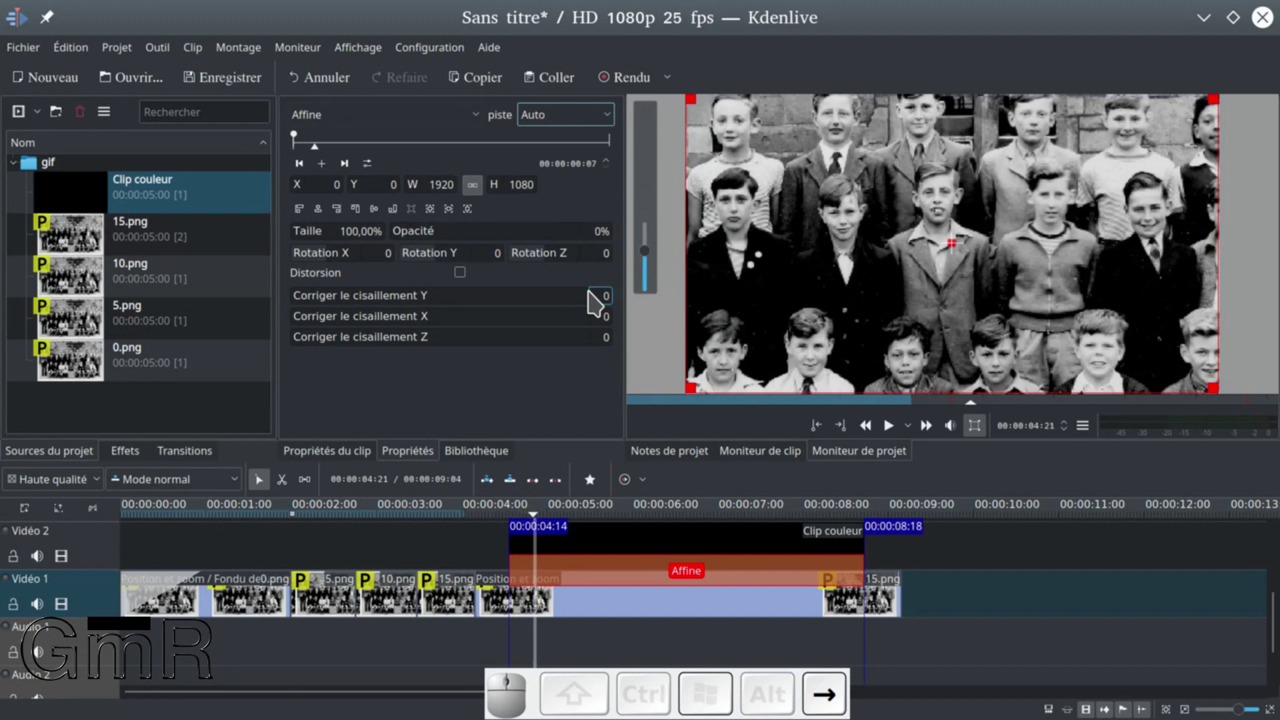
pyautogui.press('Right')
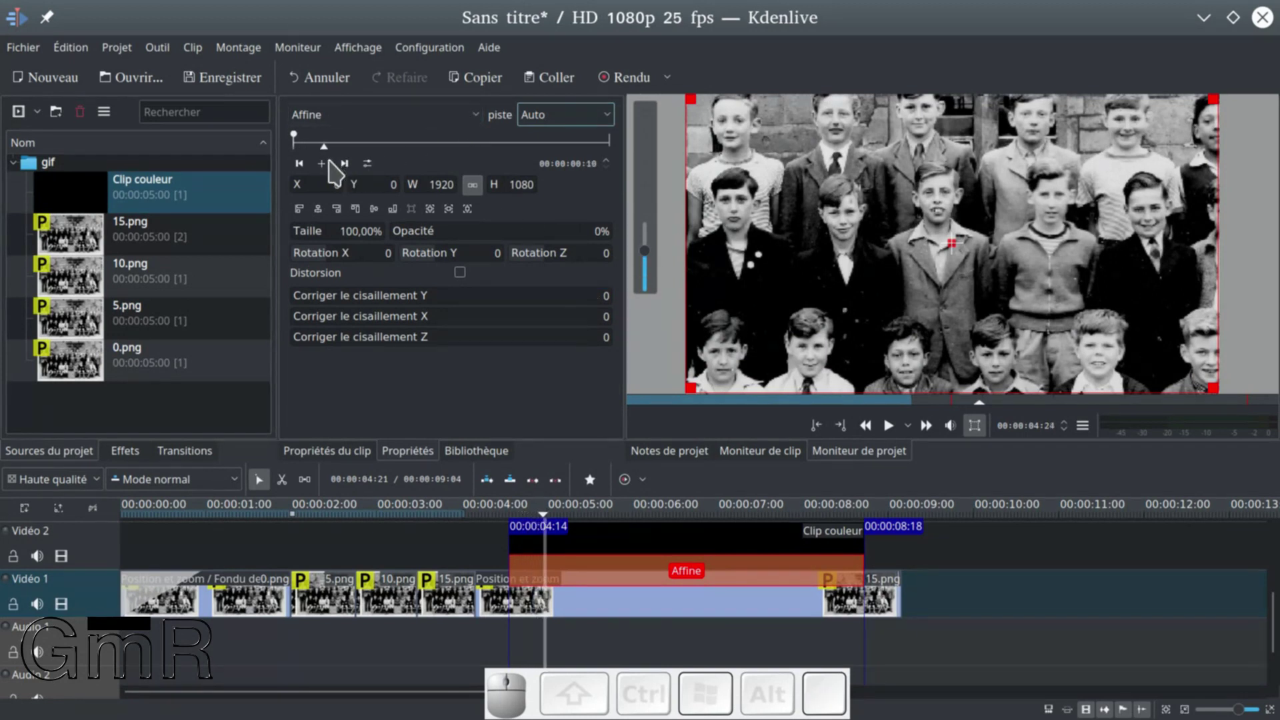
pyautogui.moveTo(432, 250); pyautogui.dragTo(560, 254)
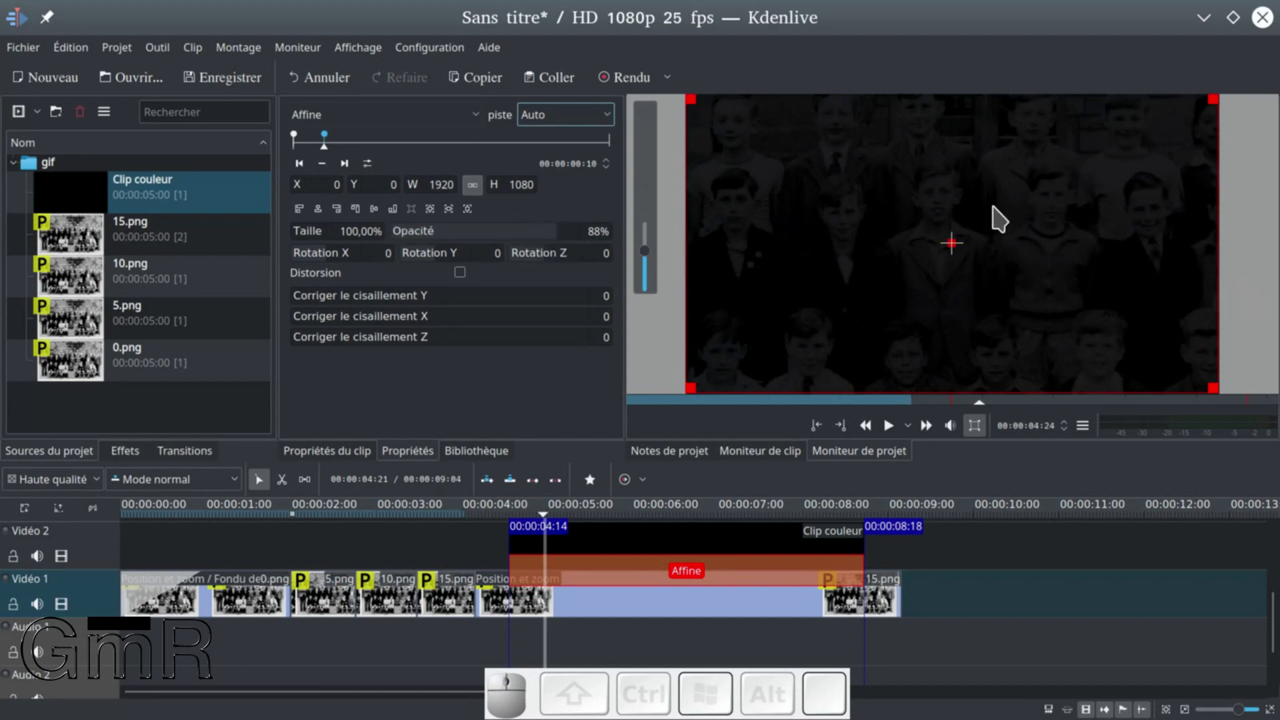
# - Add an Affine keyframe at 00:00:03:18, ten frames before the transition's last frame, keeping 88% opacity
pyautogui.click(344, 163)
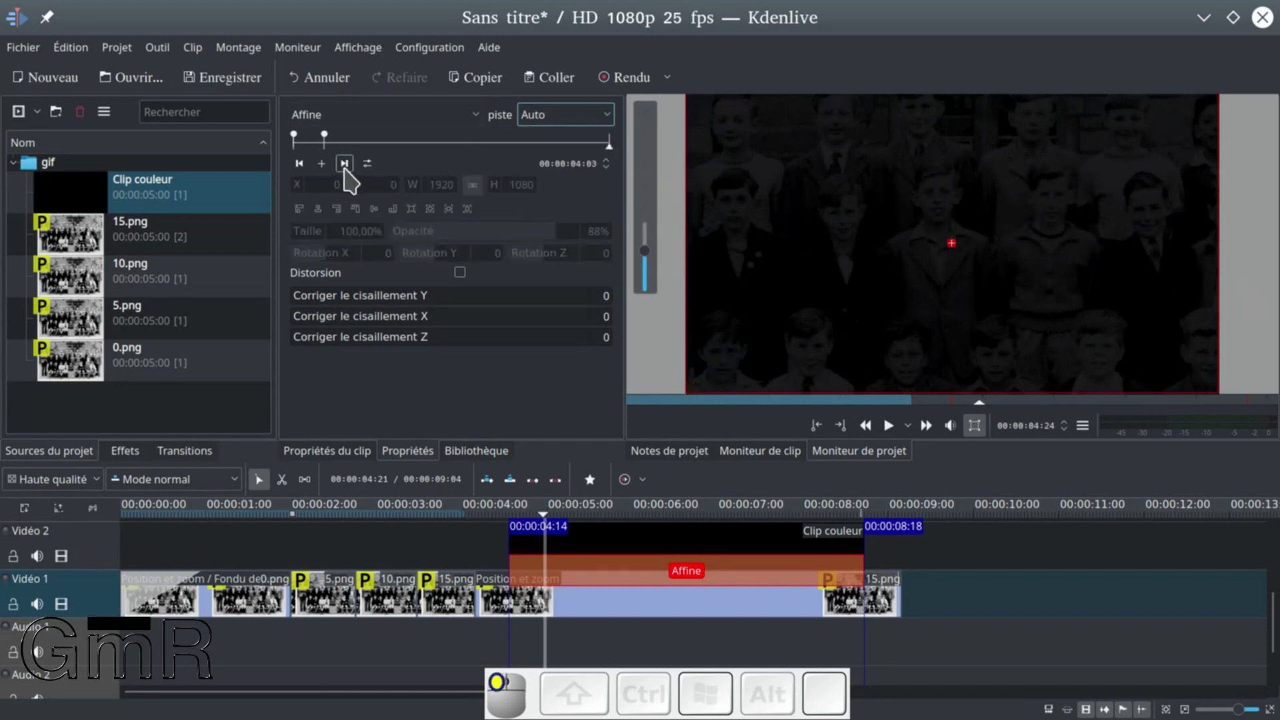
pyautogui.press('Left')
pyautogui.press('Left')
pyautogui.press('Left')
pyautogui.press('Left')
pyautogui.press('Left')
pyautogui.press('Left')
pyautogui.press('Left')
pyautogui.press('Left')
pyautogui.press('Left')
pyautogui.press('Left')
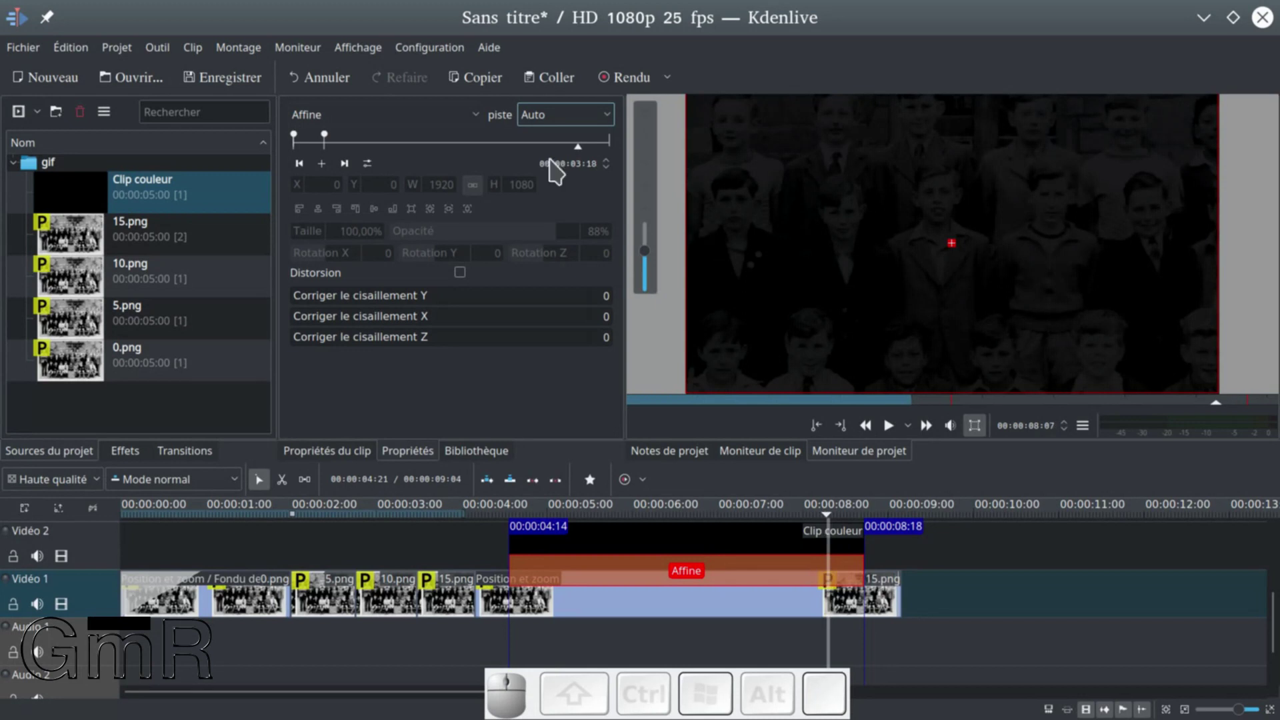
pyautogui.click(321, 165)
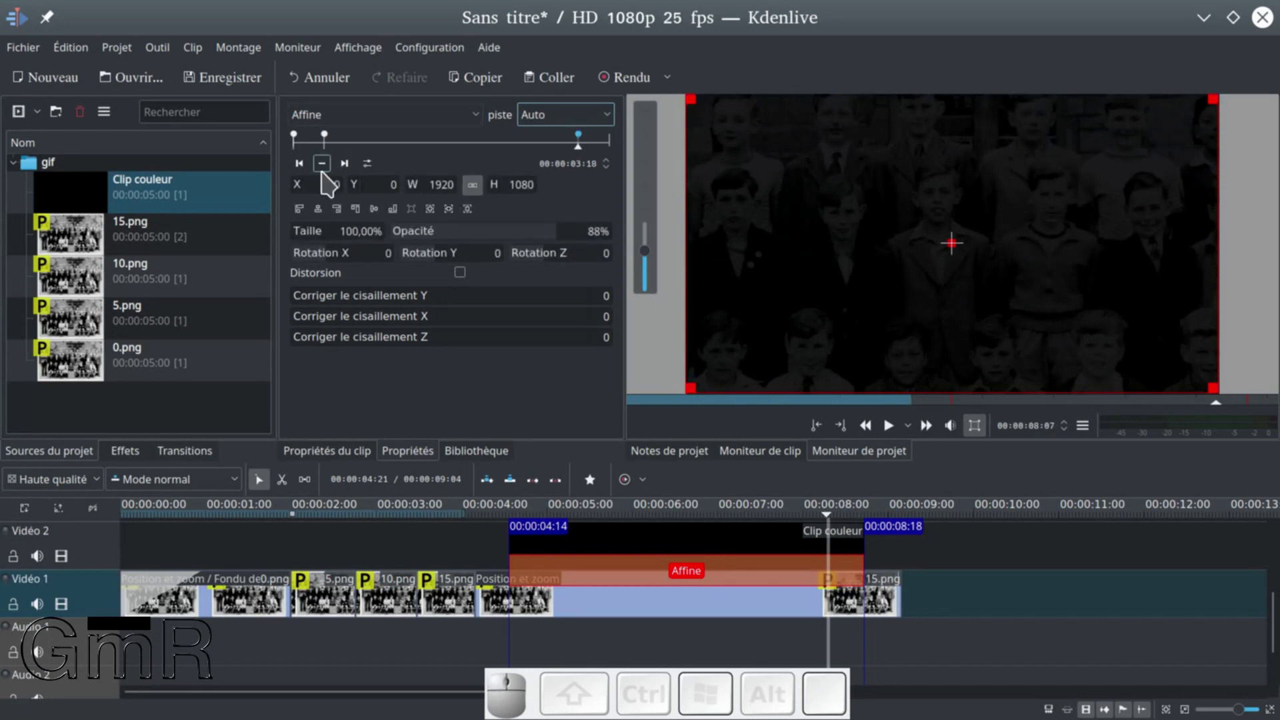
# - Add an Affine keyframe at the transition's last frame, 00:00:04:03, and set its opacity to 0%
pyautogui.click(365, 184)
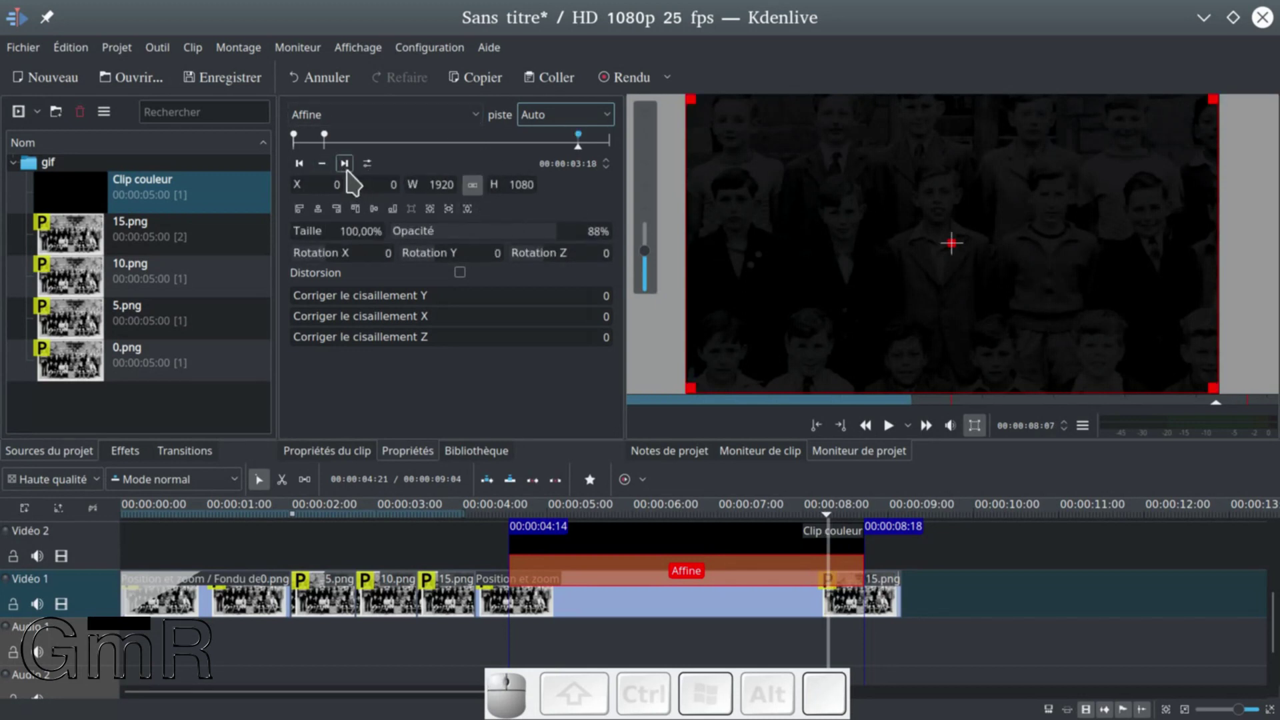
pyautogui.click(344, 165)
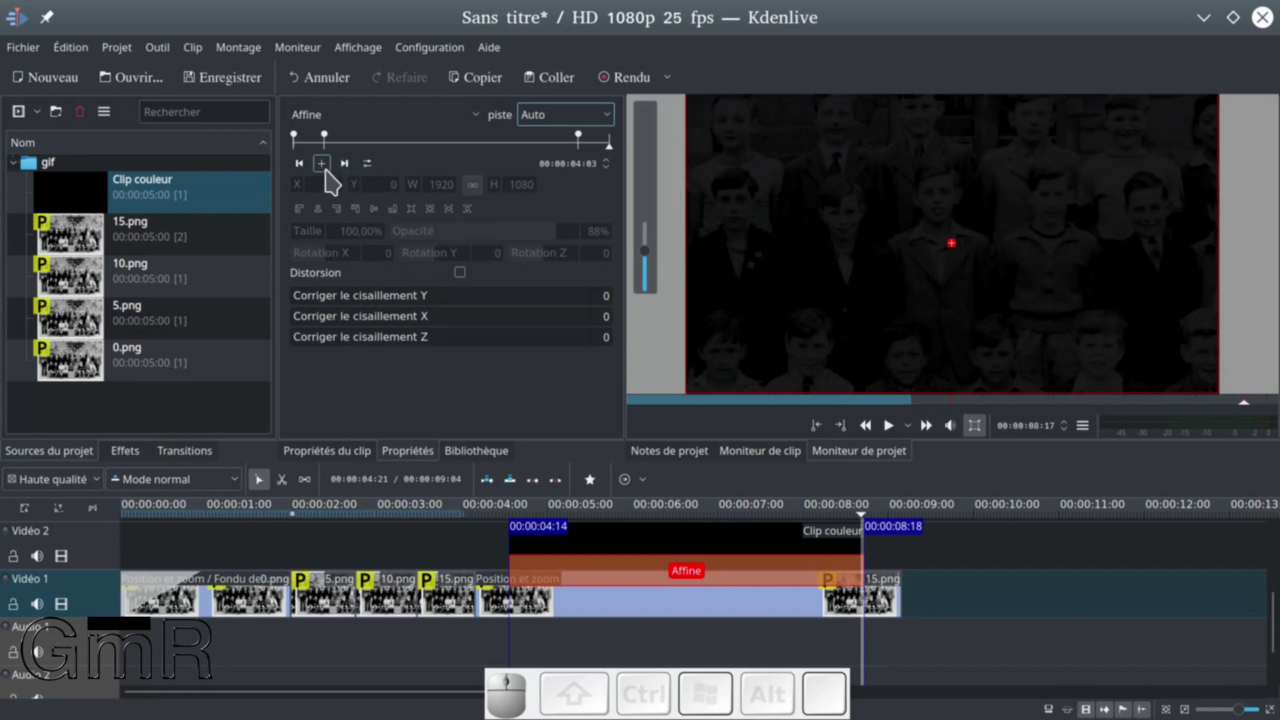
pyautogui.click(321, 164)
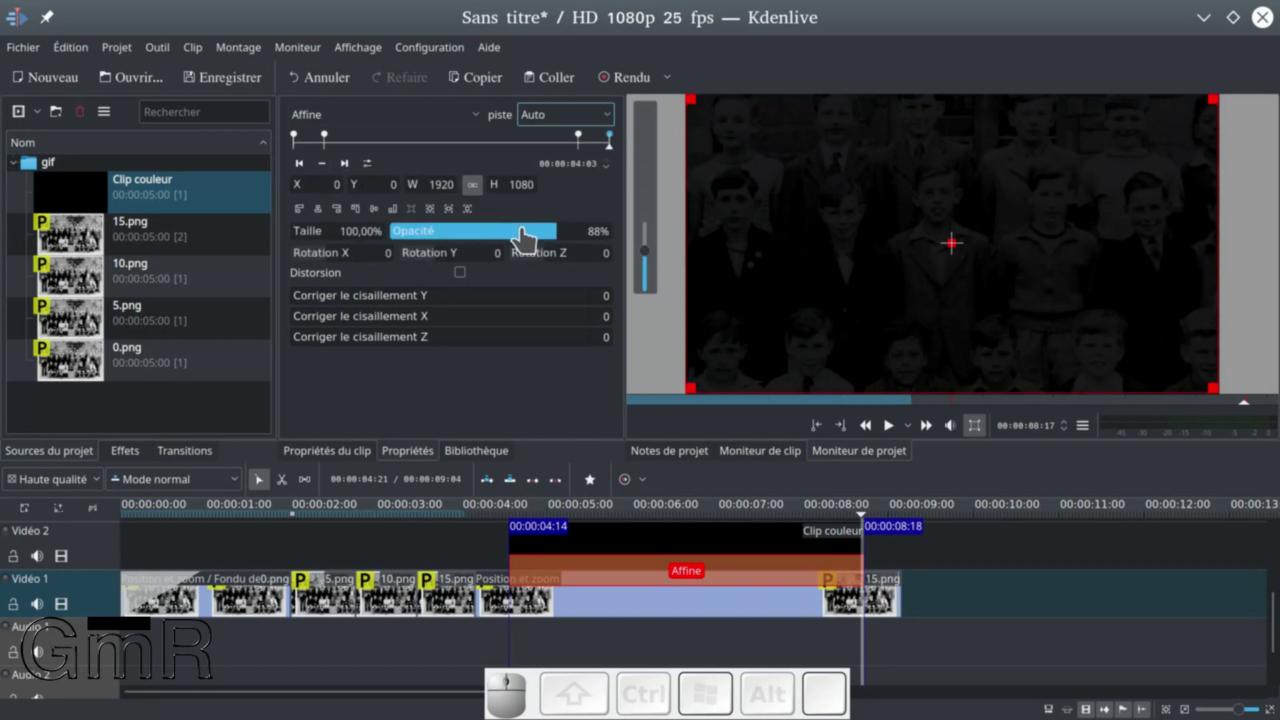
pyautogui.moveTo(523, 240); pyautogui.dragTo(371, 223)
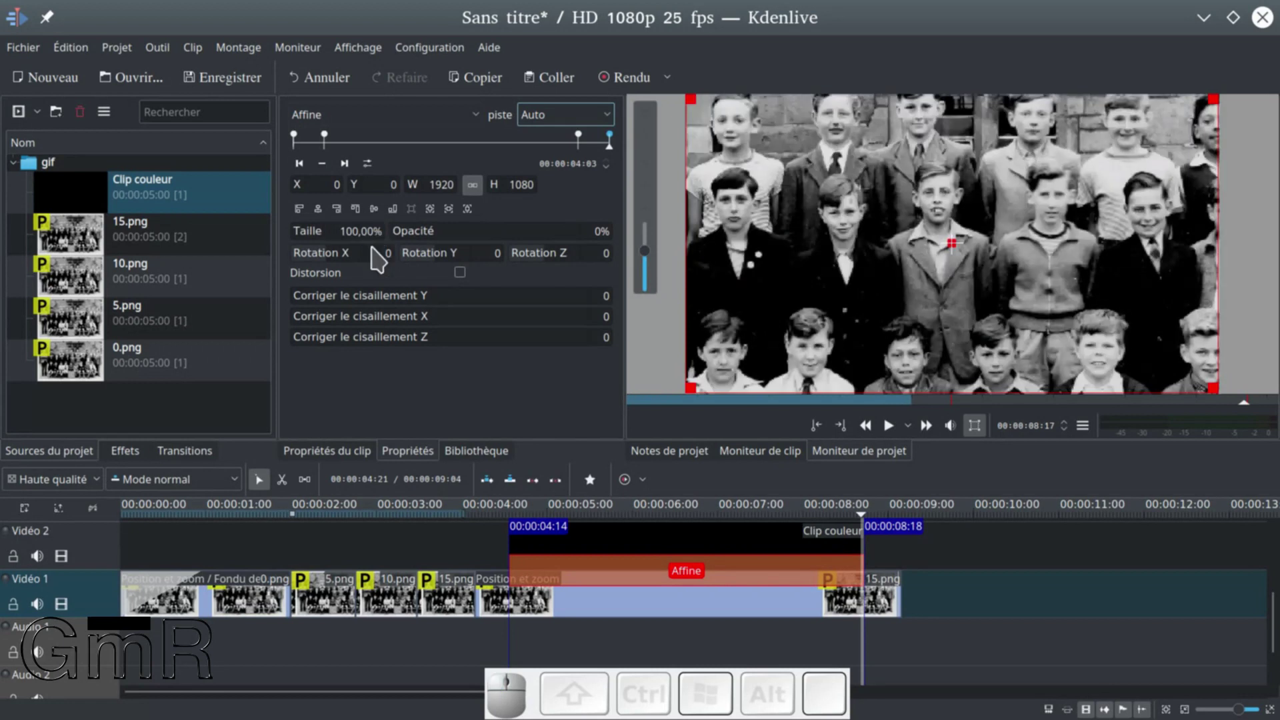
# - Play back the timeline from just before the black overlay to check its fade in and fade out
pyautogui.click(496, 513)
pyautogui.press('space')
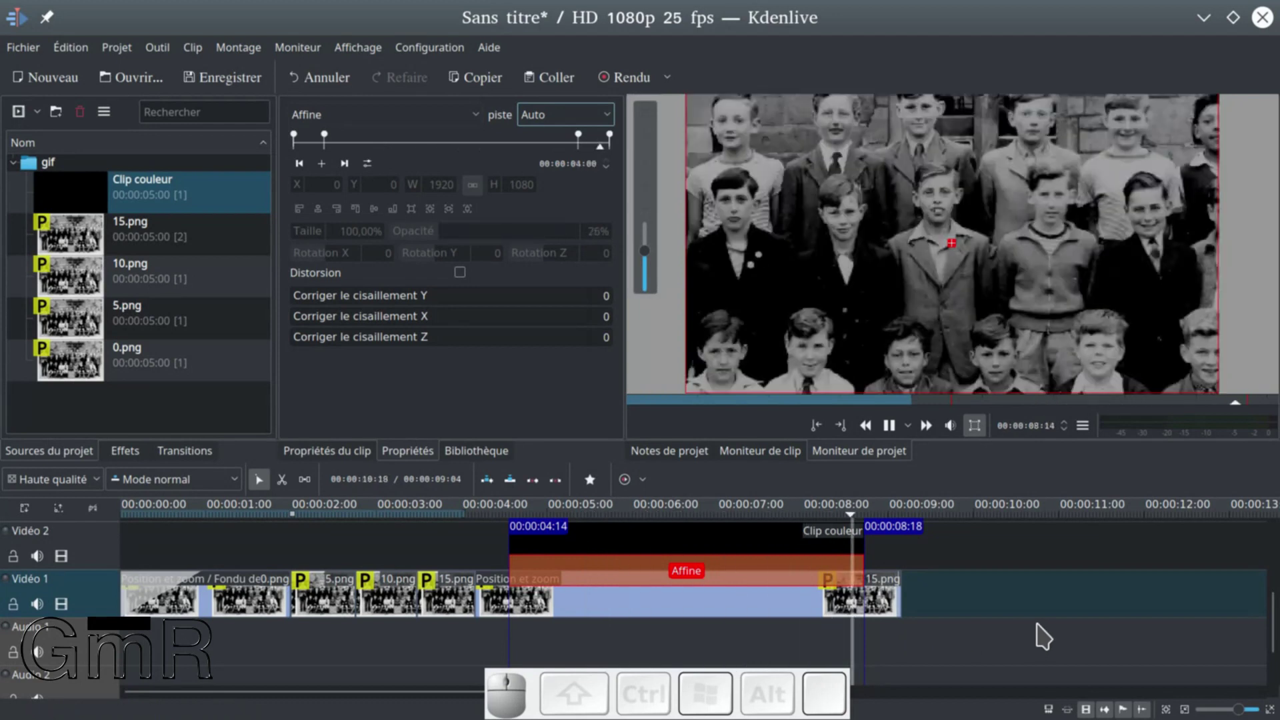
pyautogui.press('space')
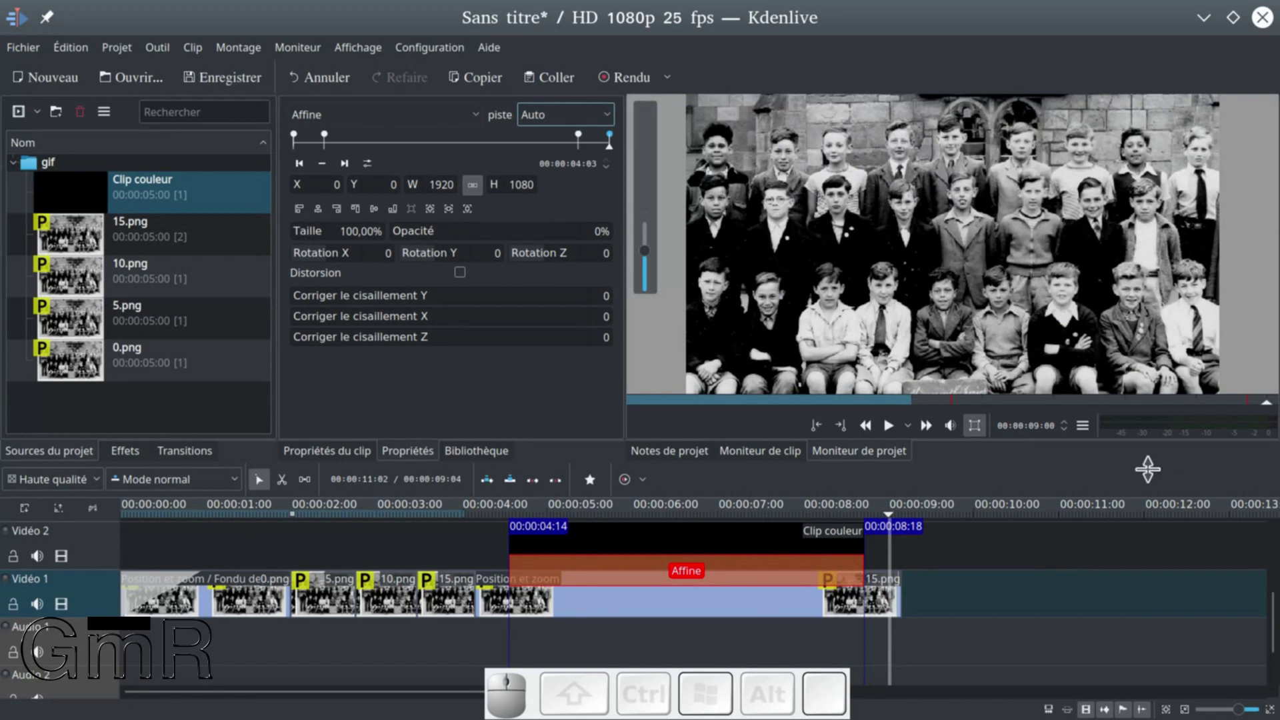
# - Place another 15.png on Vidéo 1 at 00:00:09:04 and apply Position et zoom with X -173, Y -142 and size 119,44%
pyautogui.click(898, 593)
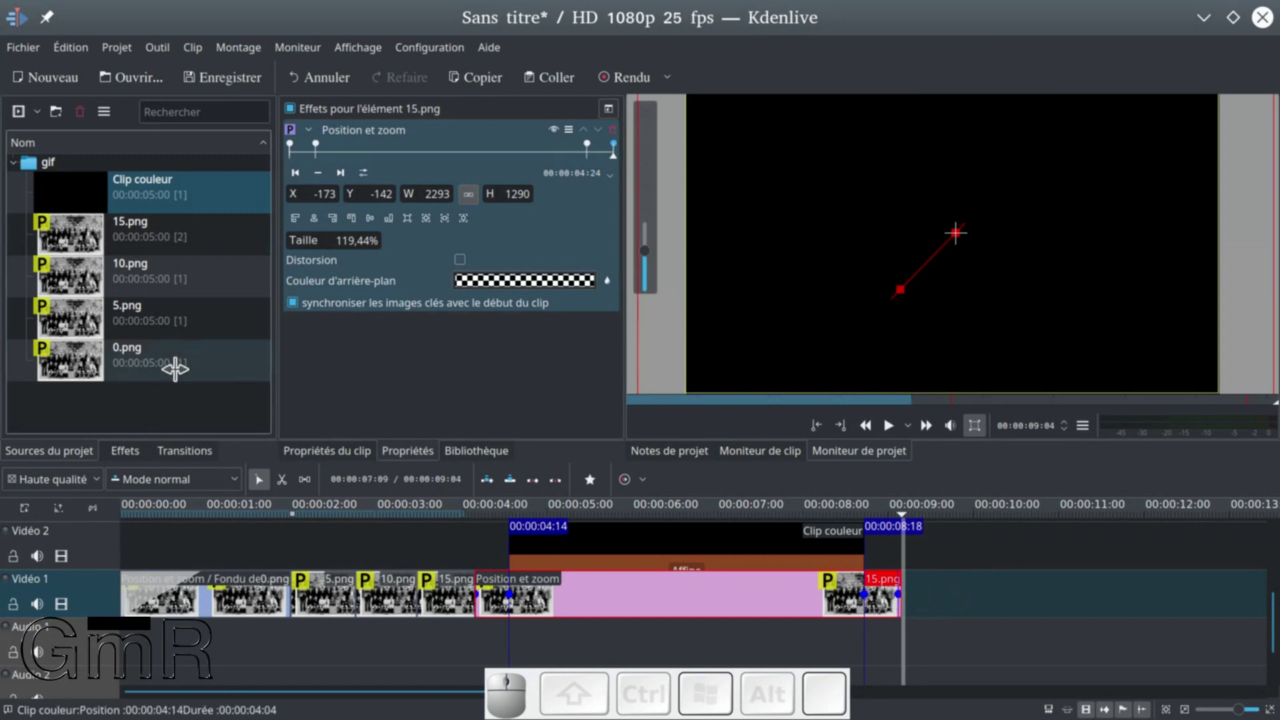
pyautogui.click(113, 243)
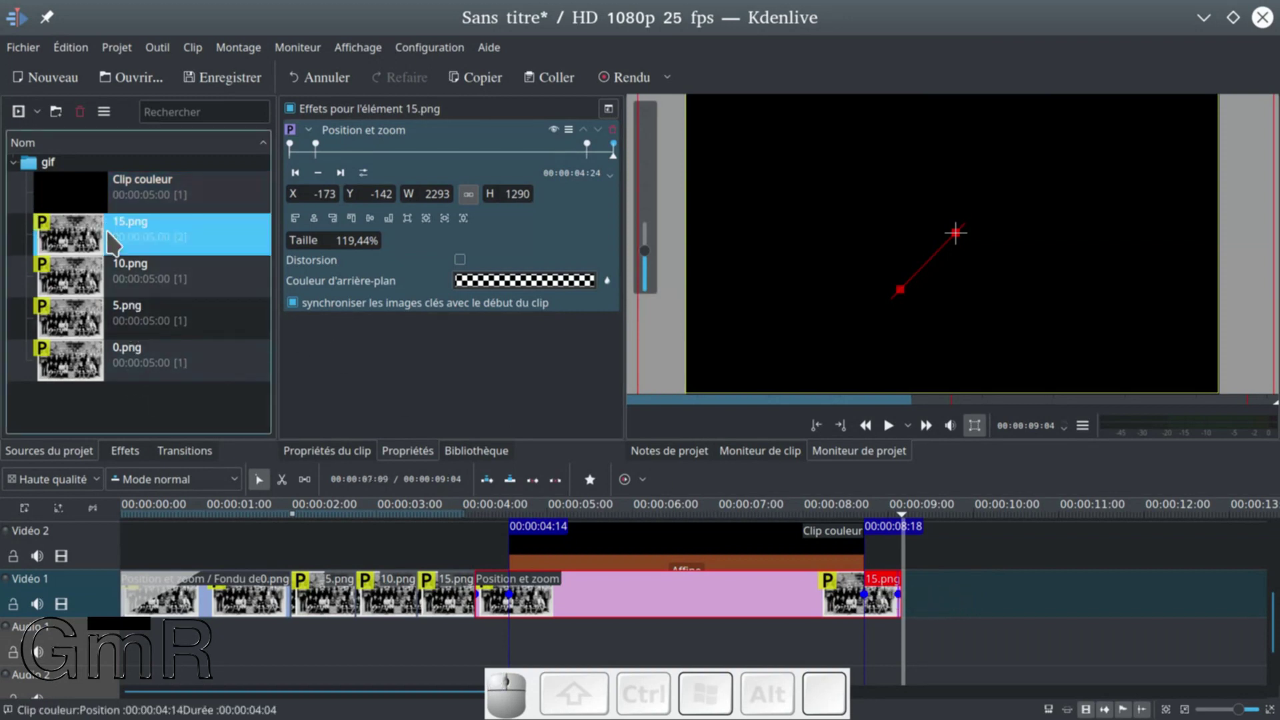
pyautogui.moveTo(644, 408); pyautogui.dragTo(912, 589)
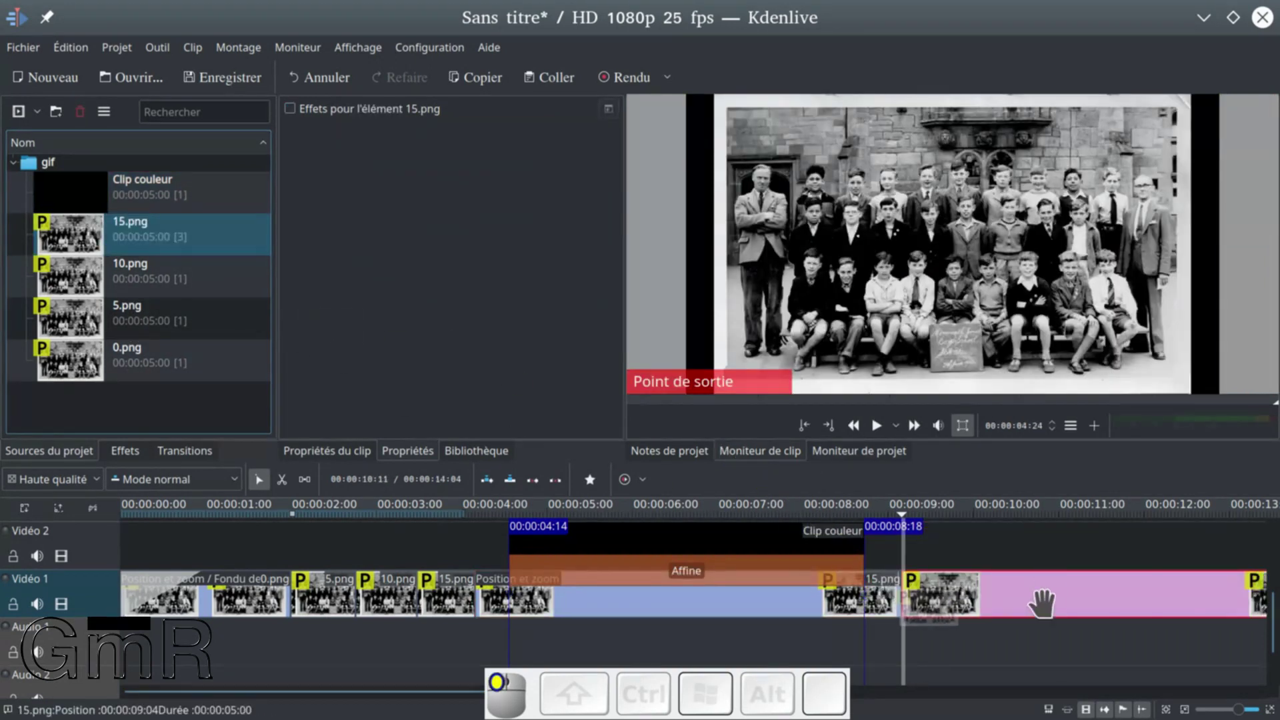
pyautogui.scroll(-5, 1047, 600)
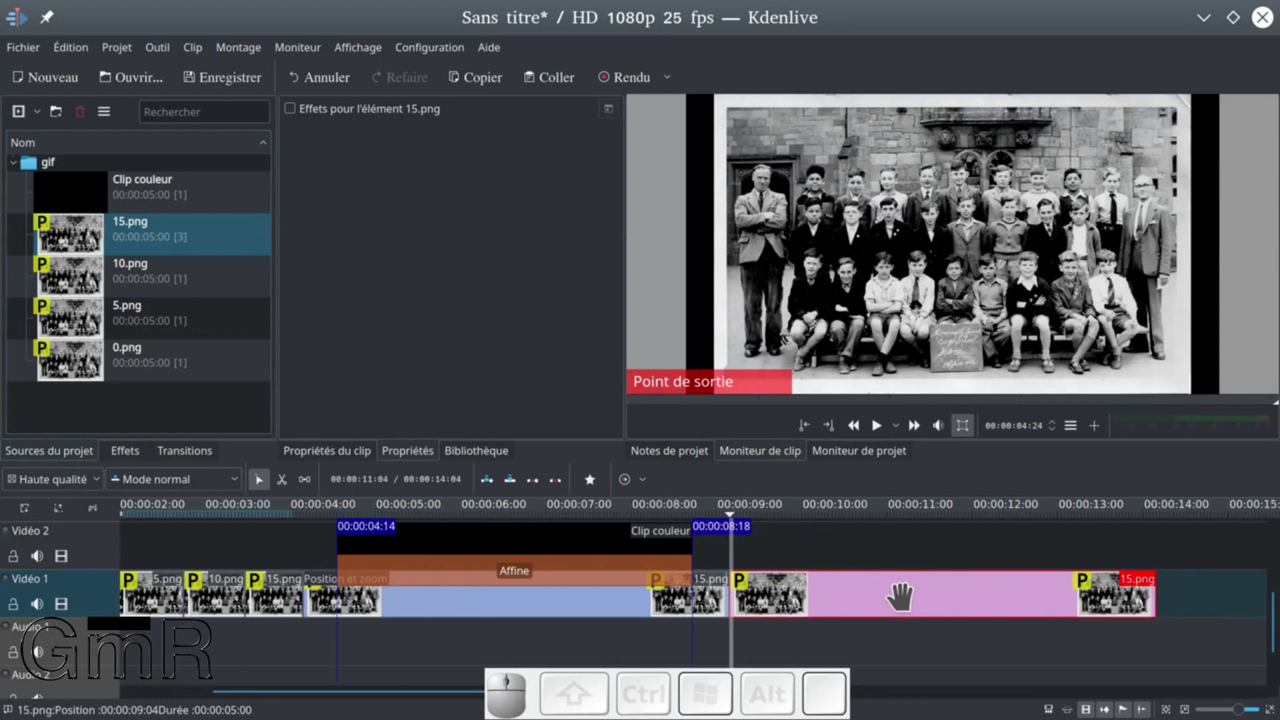
pyautogui.rightClick(901, 593)
pyautogui.click(958, 510)
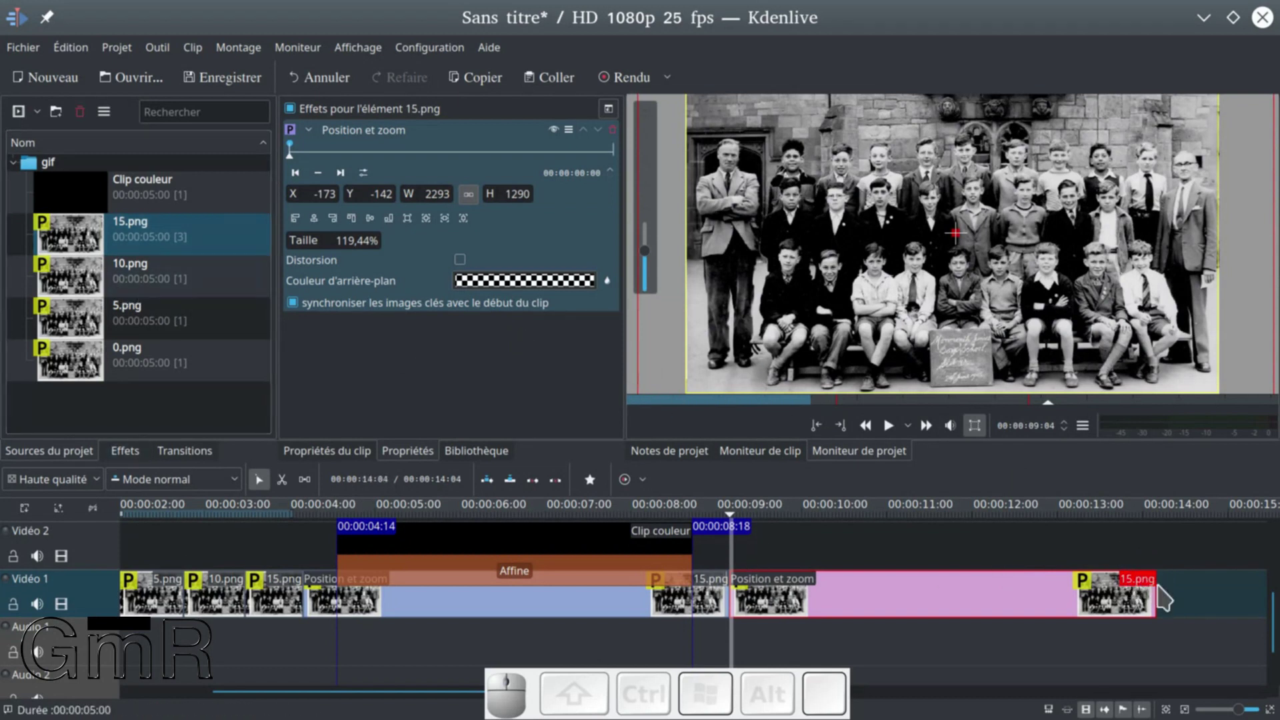
# - Shorten the closing 15.png clip on Vidéo 1 to a duration of 00:00:02:05 and give its end a fade to black
pyautogui.moveTo(1155, 584); pyautogui.dragTo(916, 586)
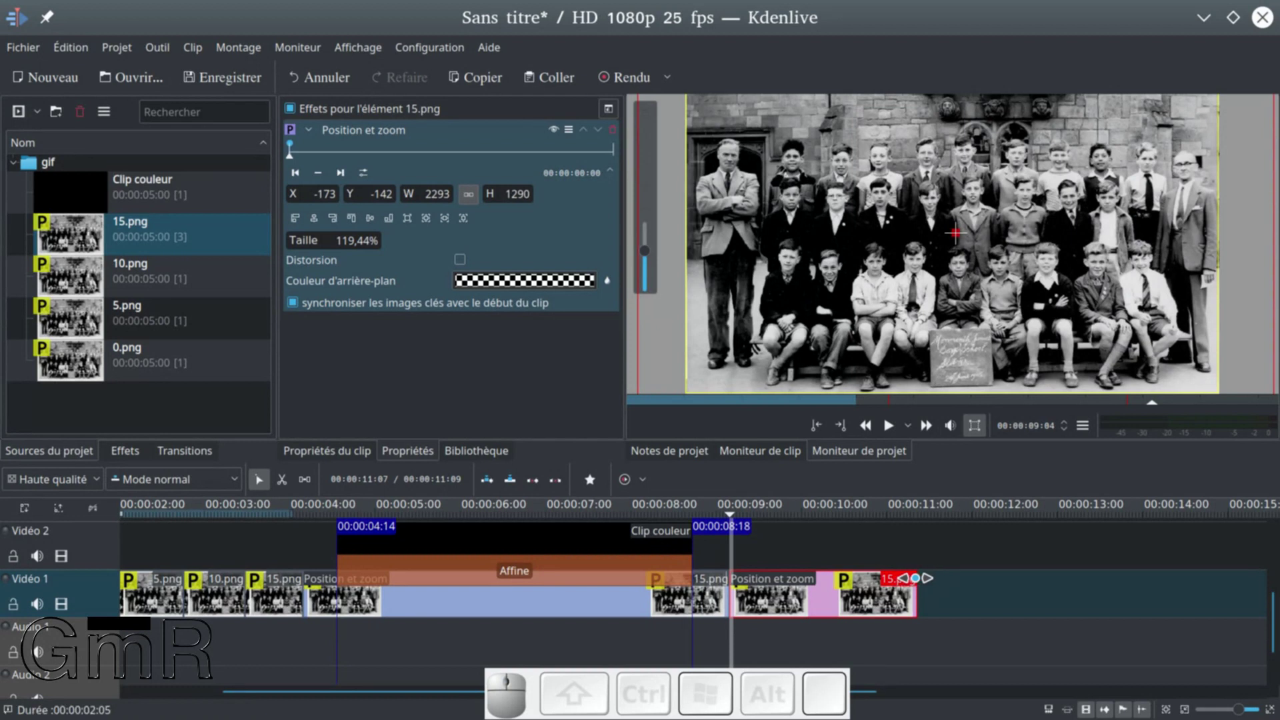
pyautogui.moveTo(912, 575); pyautogui.dragTo(841, 599)
pyautogui.moveTo(806, 559); pyautogui.dragTo(885, 553)
# - Apply the Masque de transparence rectangulaire effect to the black Clip couleur on Vidéo 2, with the playhead at 00:00:06:12 for preview
pyautogui.click(501, 515)
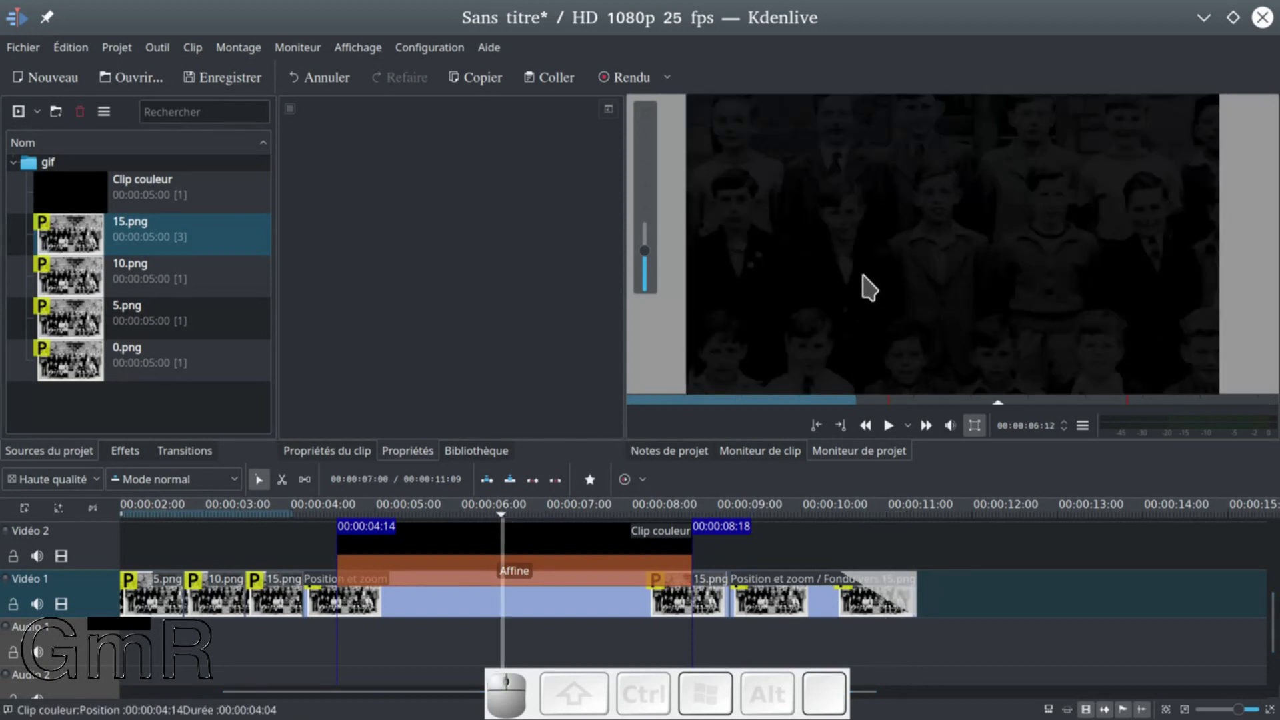
pyautogui.click(585, 536)
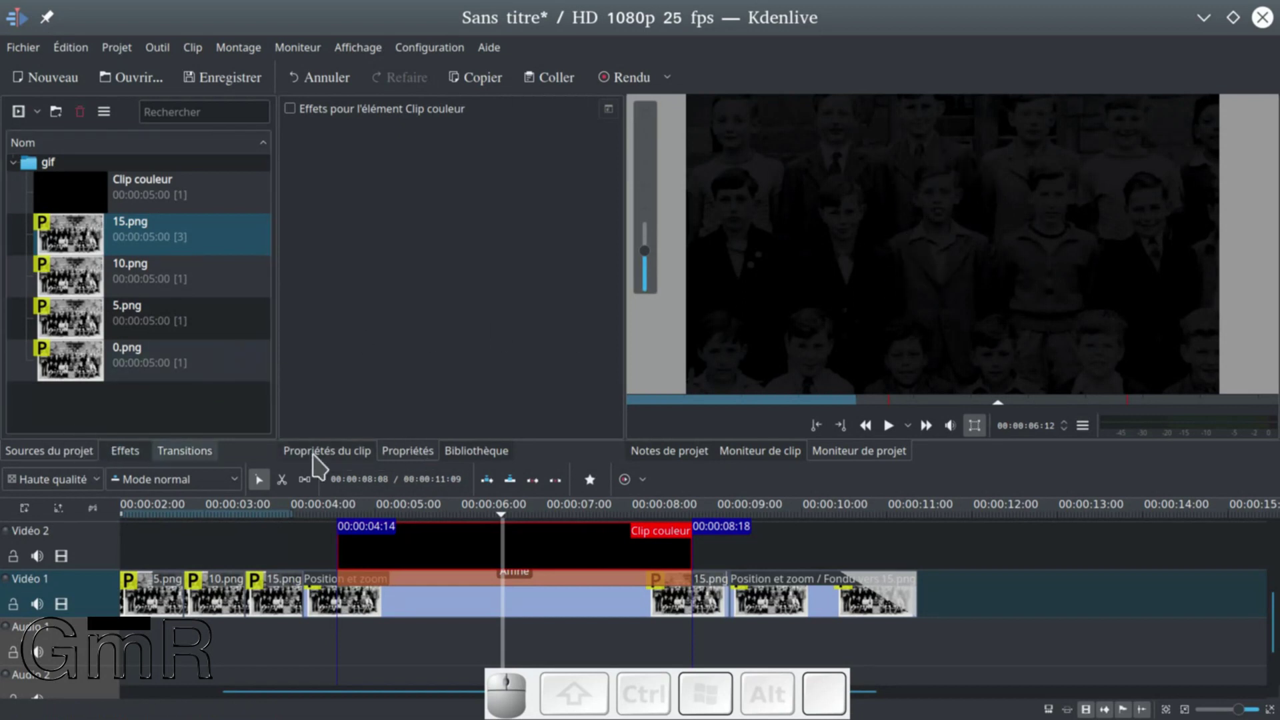
pyautogui.click(115, 450)
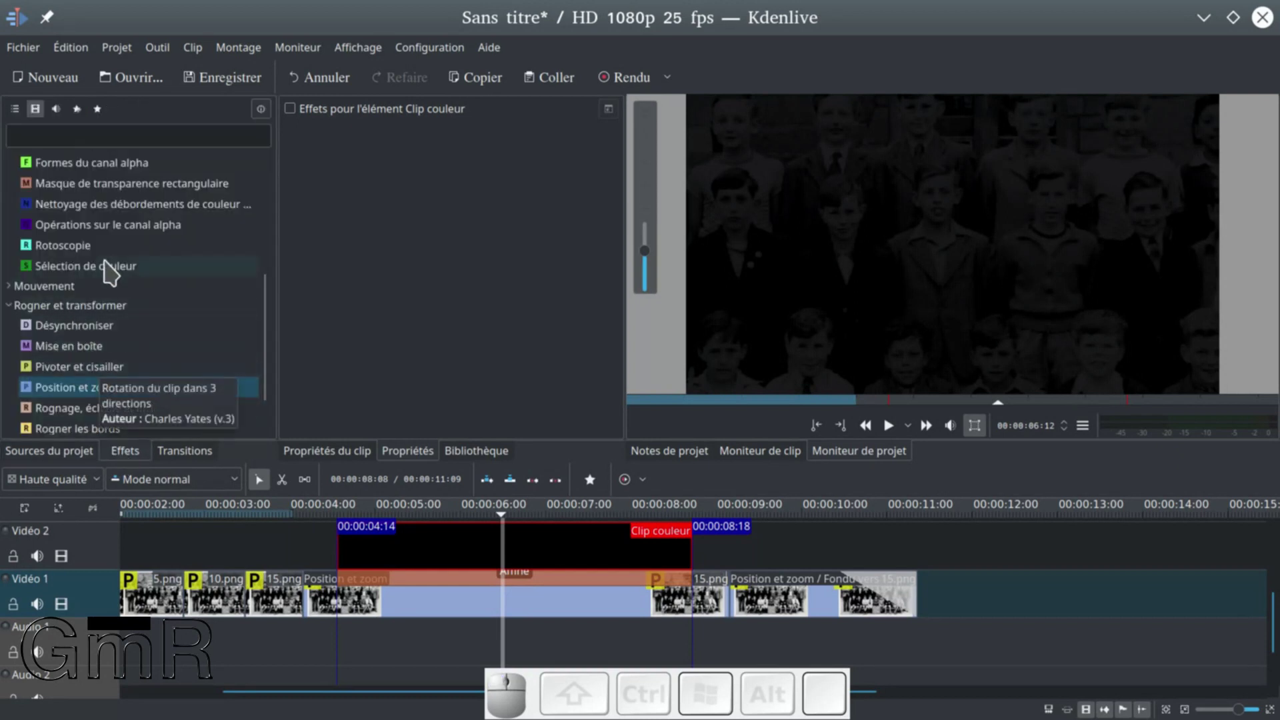
pyautogui.click(80, 247)
pyautogui.scroll(2, 80, 247)
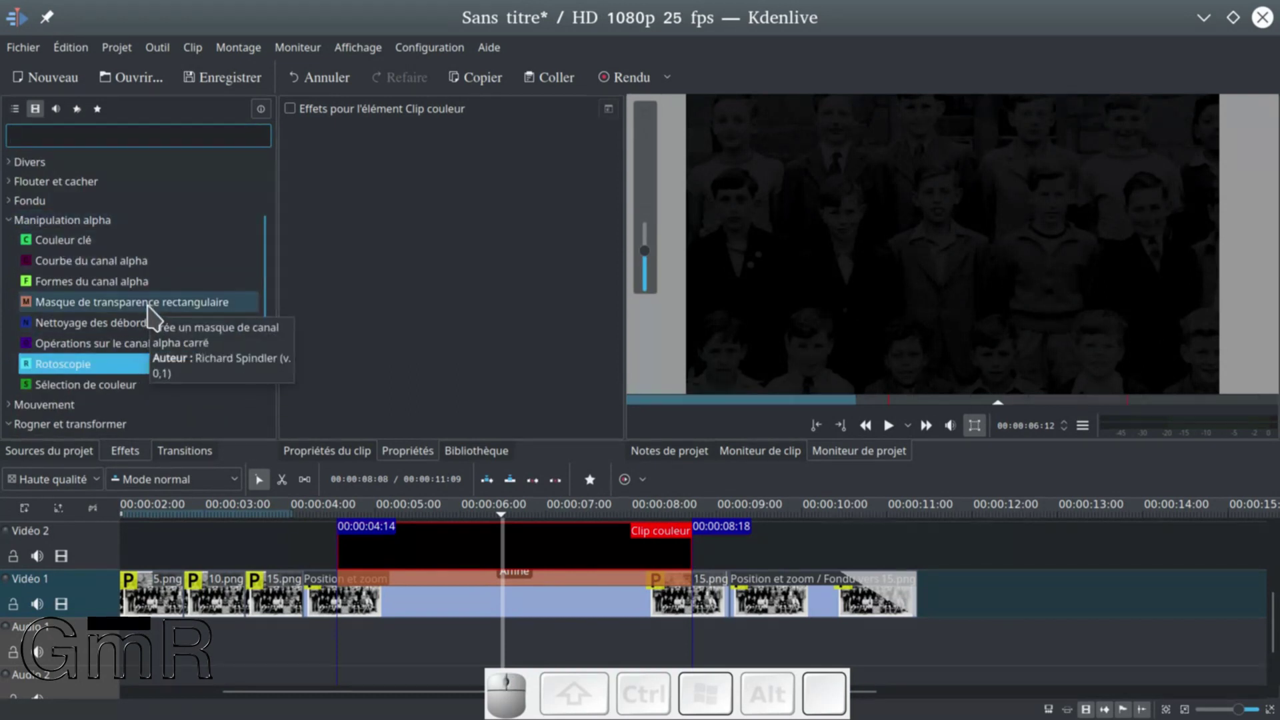
pyautogui.click(141, 364)
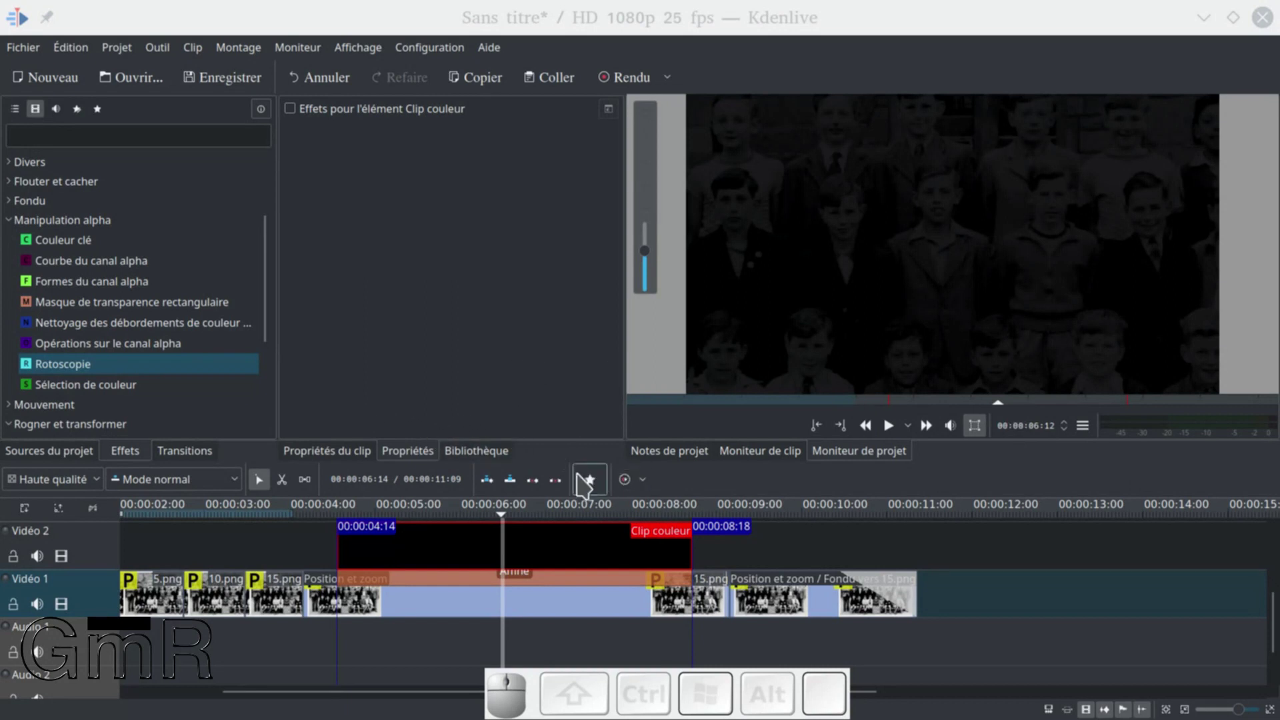
pyautogui.click(139, 304)
pyautogui.moveTo(138, 304); pyautogui.dragTo(493, 548)
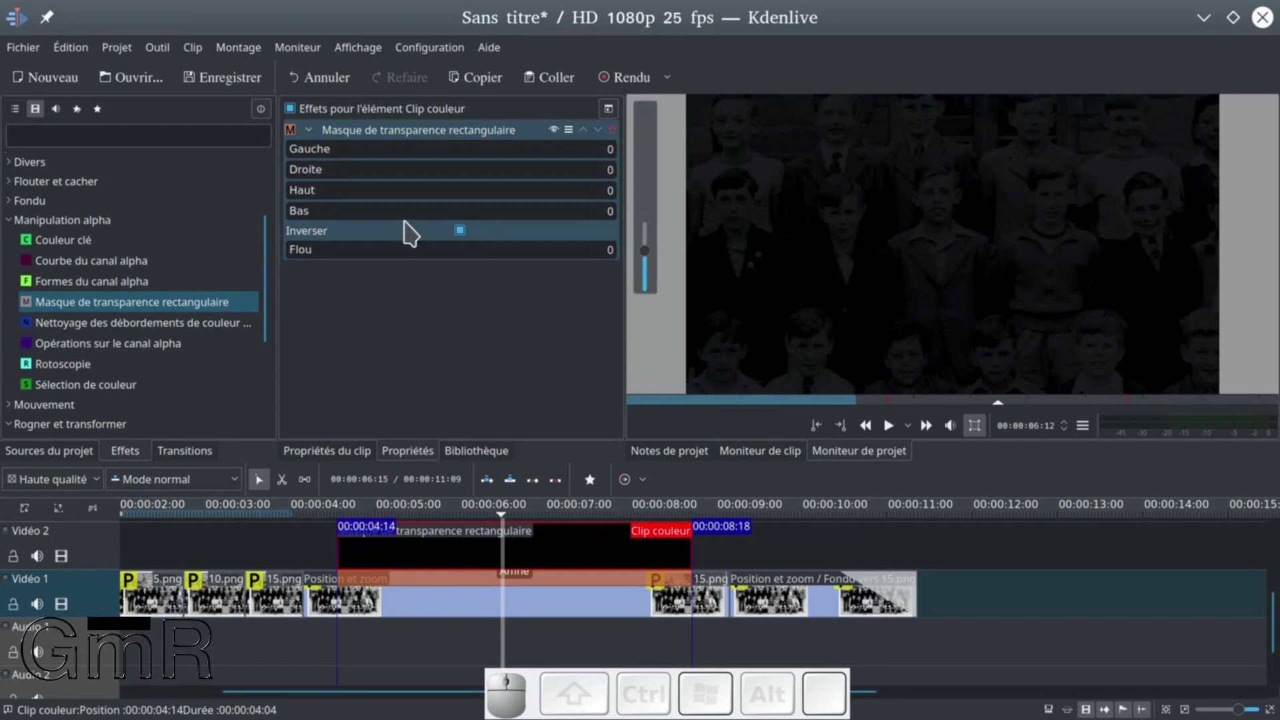
# - Turn off Inverser in the rectangular transparency mask and set Gauche to 348
pyautogui.moveTo(288, 150); pyautogui.dragTo(337, 152)
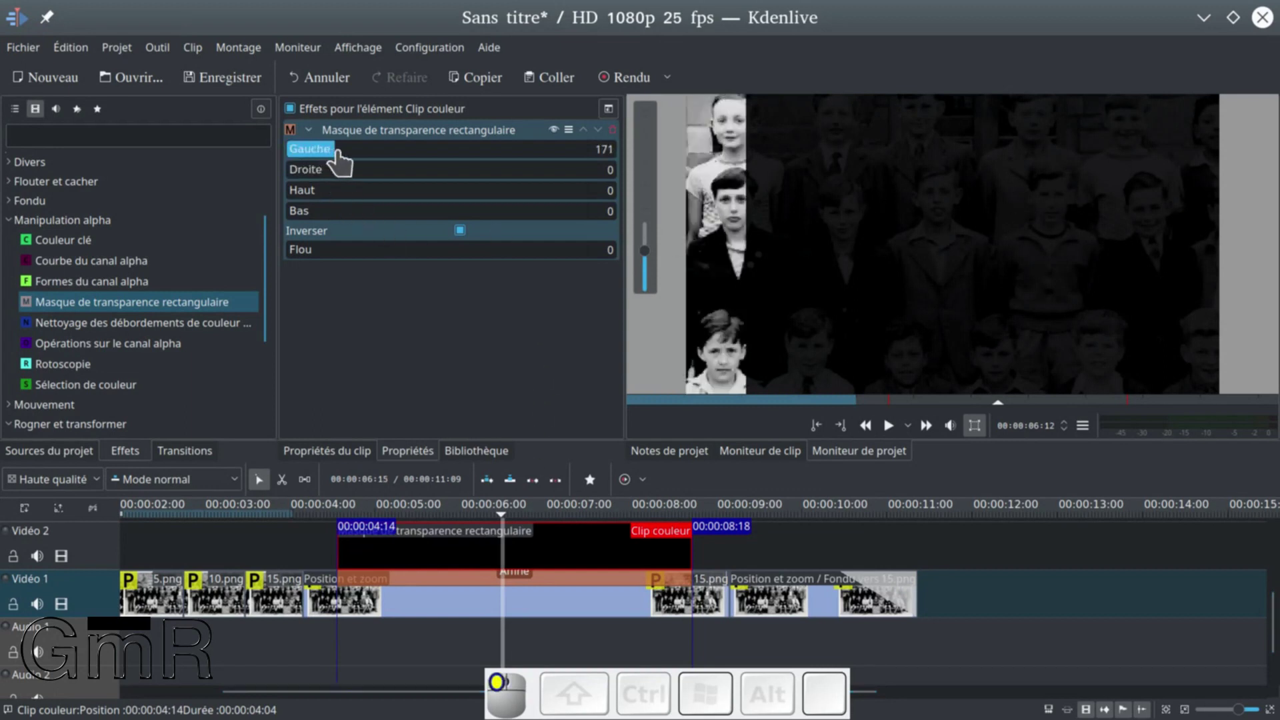
pyautogui.click(460, 230)
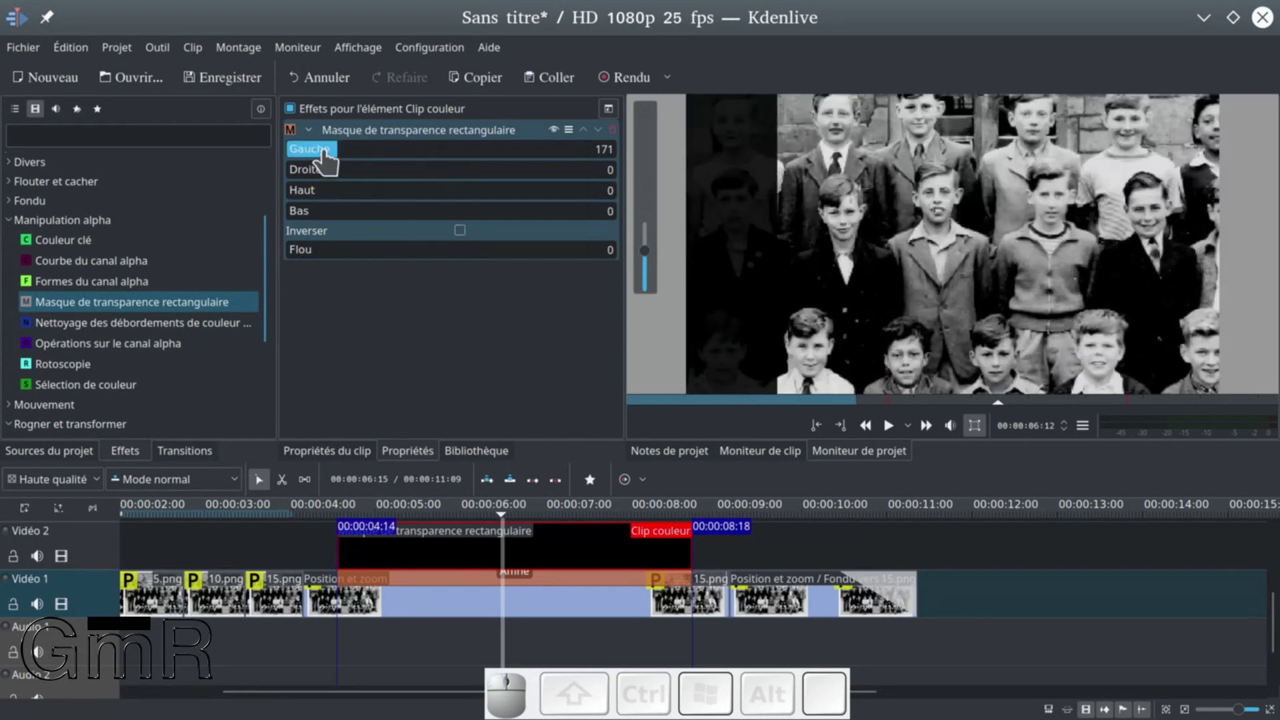
pyautogui.moveTo(331, 151); pyautogui.dragTo(418, 166)
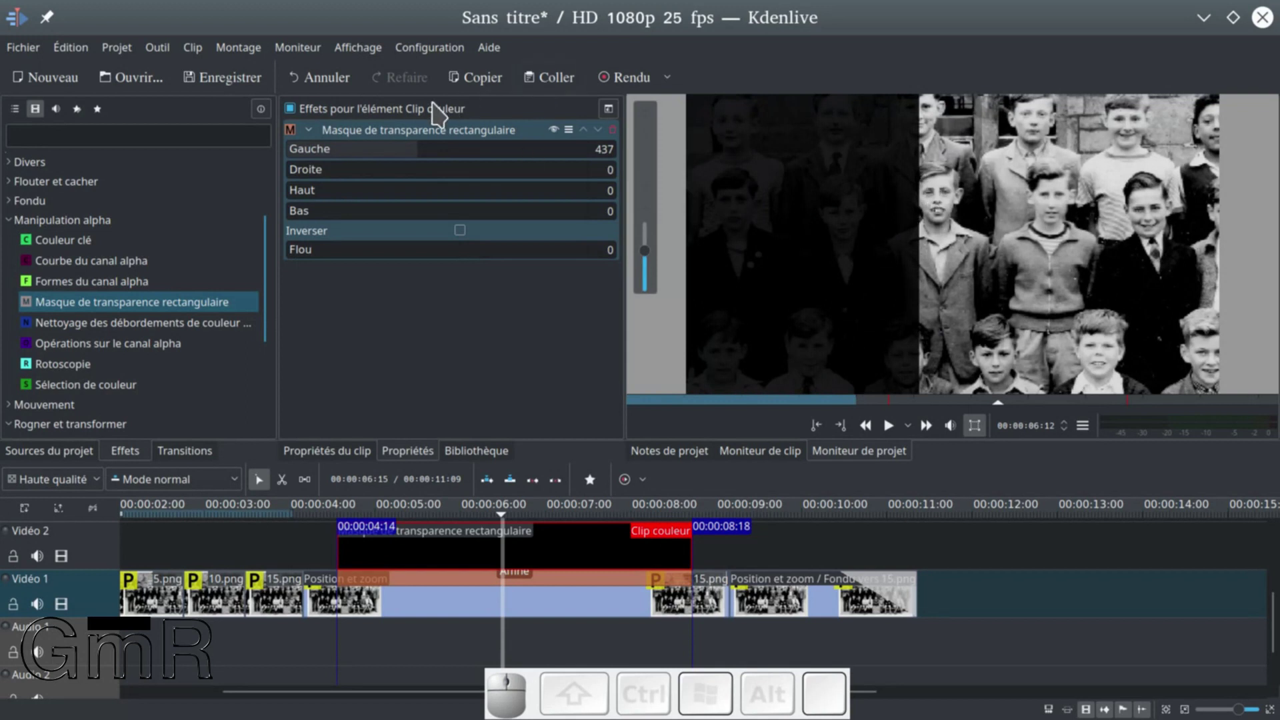
pyautogui.scroll(-5, 385, 158)
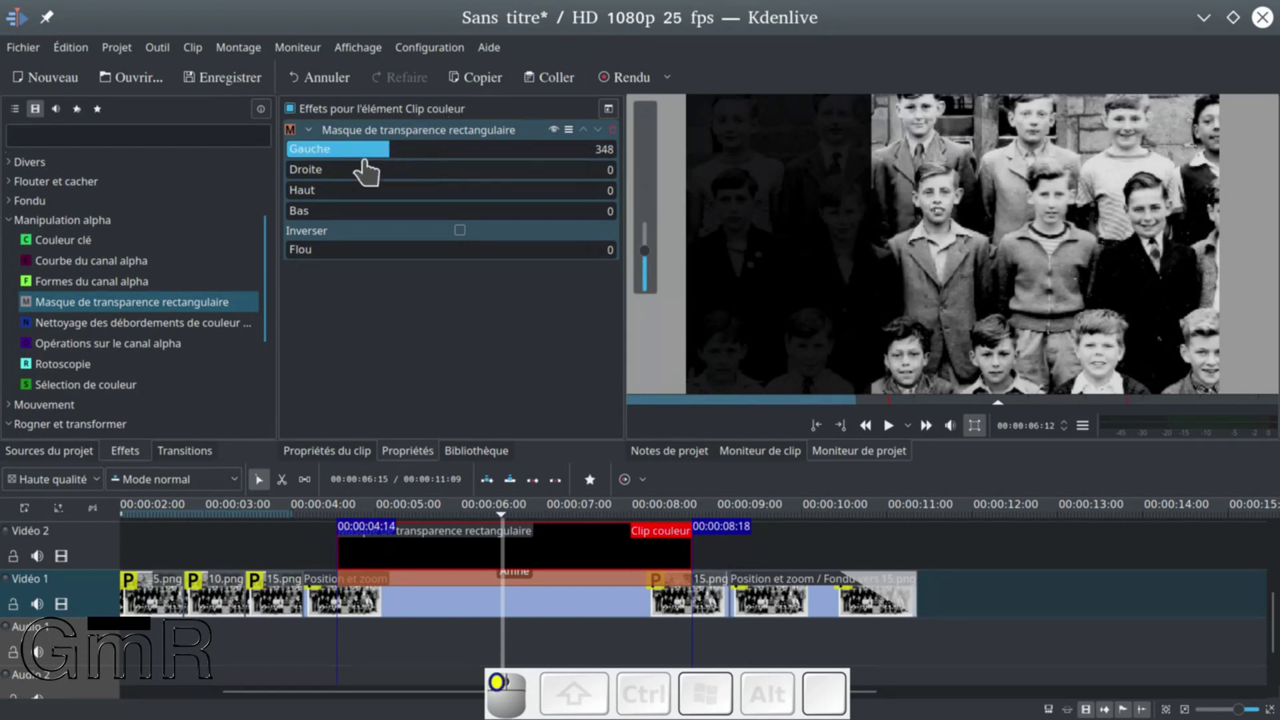
# - Frame the boy with the mask by setting Droite to 415, Haut to 195 and Bas to 288
pyautogui.moveTo(312, 172); pyautogui.dragTo(414, 190)
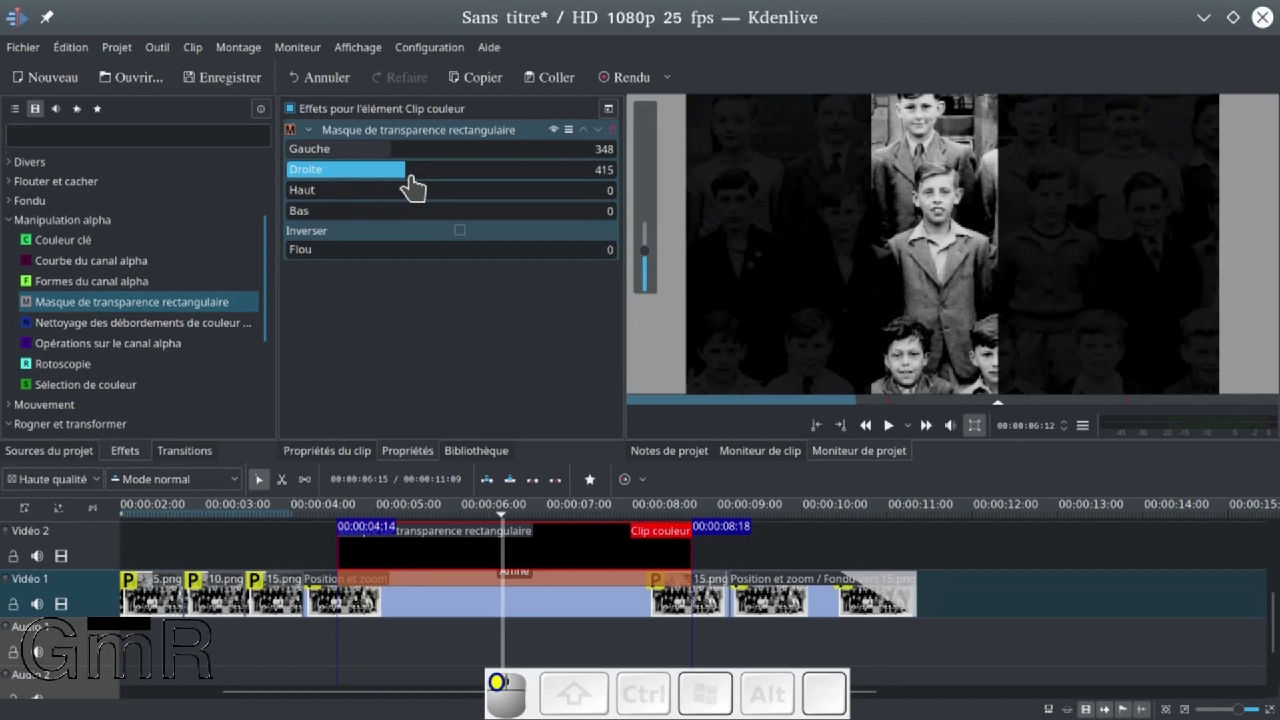
pyautogui.moveTo(314, 202); pyautogui.dragTo(345, 195)
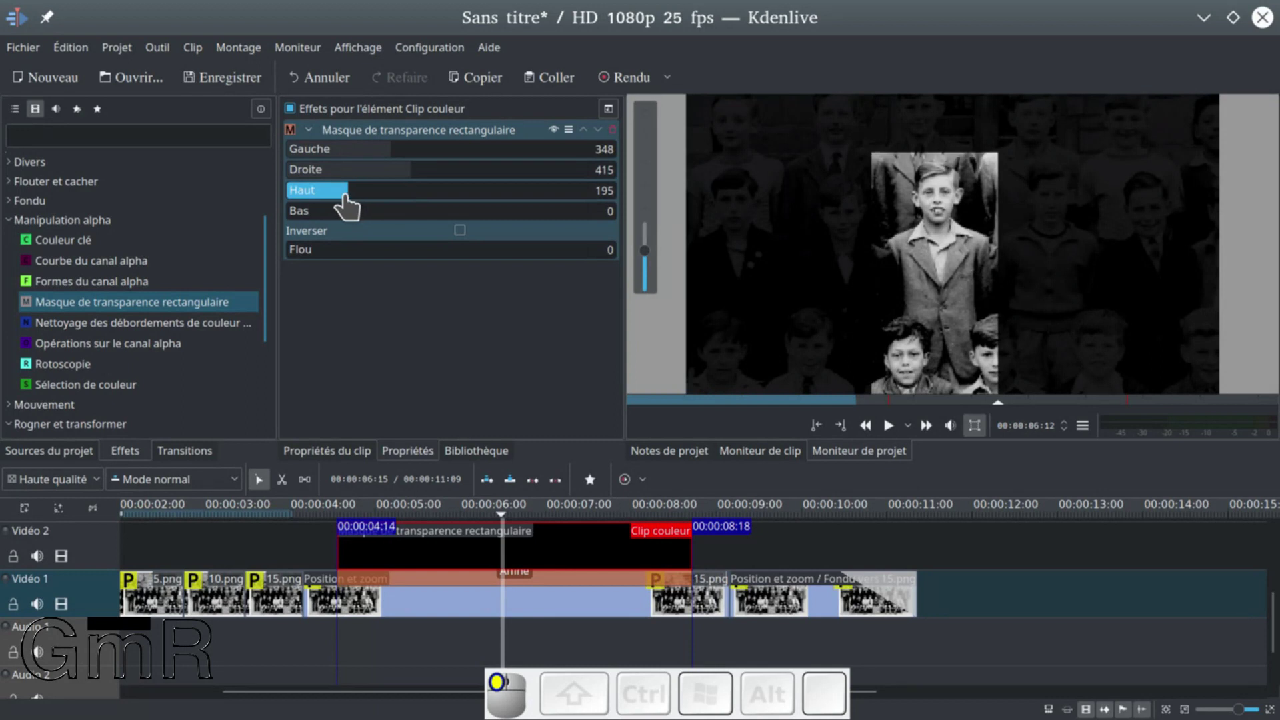
pyautogui.moveTo(299, 214); pyautogui.dragTo(373, 221)
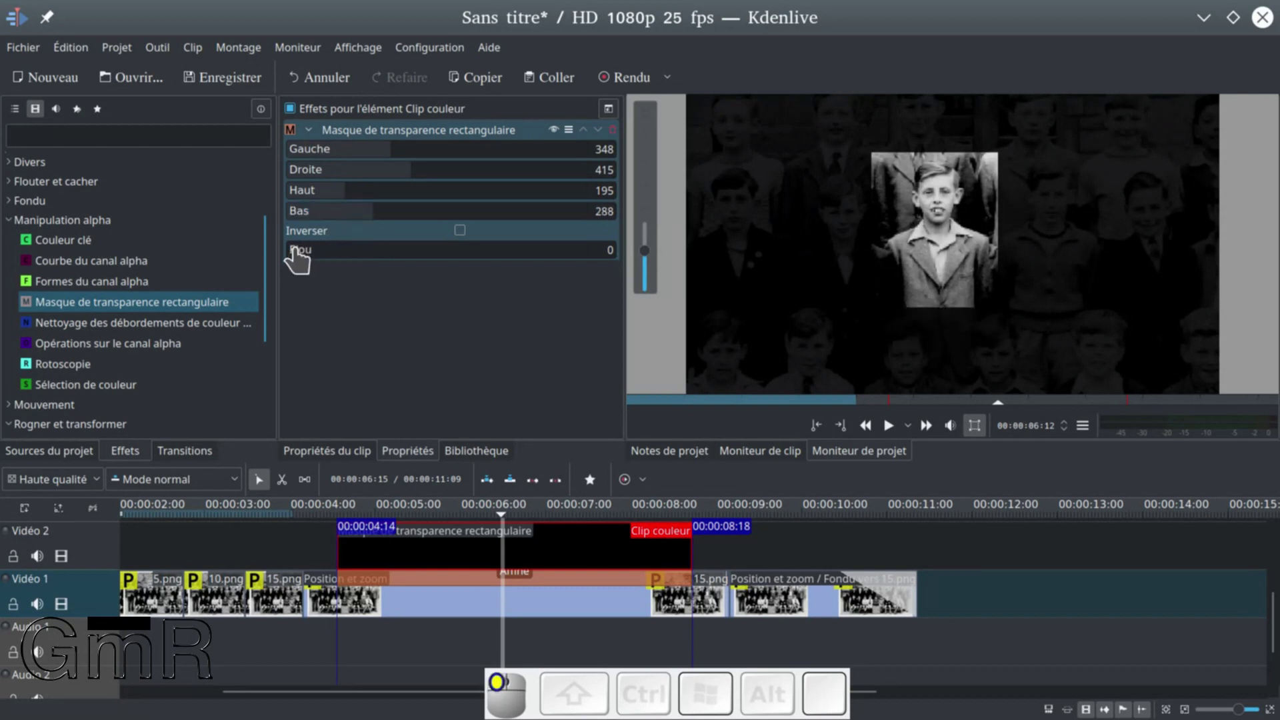
# - Soften the mask edges with Flou at 60 and readjust Haut to 206
pyautogui.moveTo(312, 249); pyautogui.dragTo(333, 256)
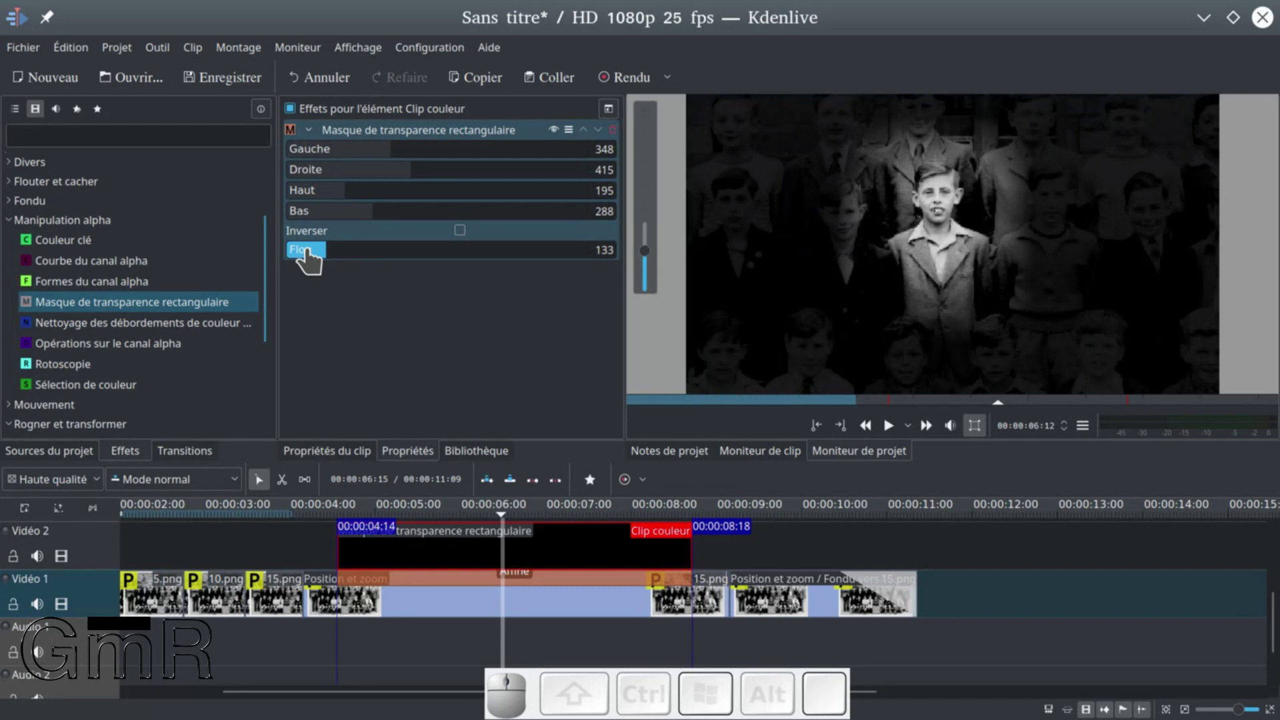
pyautogui.click(324, 251)
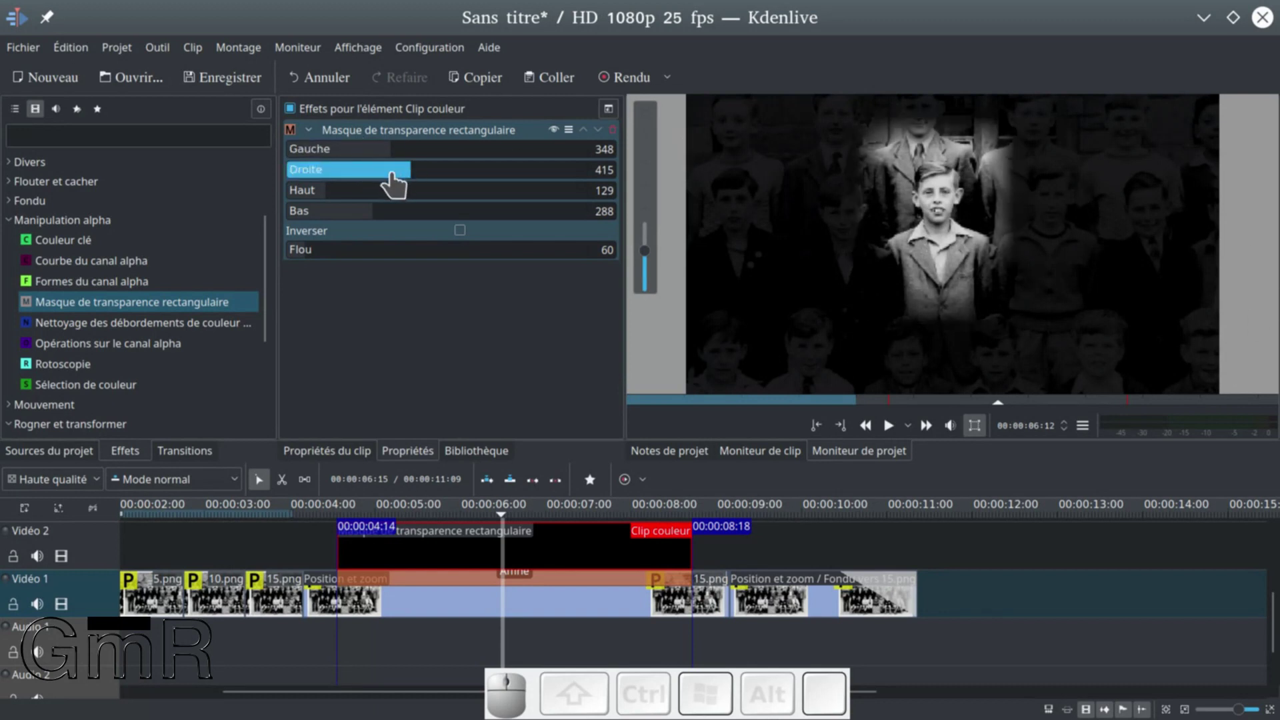
pyautogui.scroll(2, 384, 198)
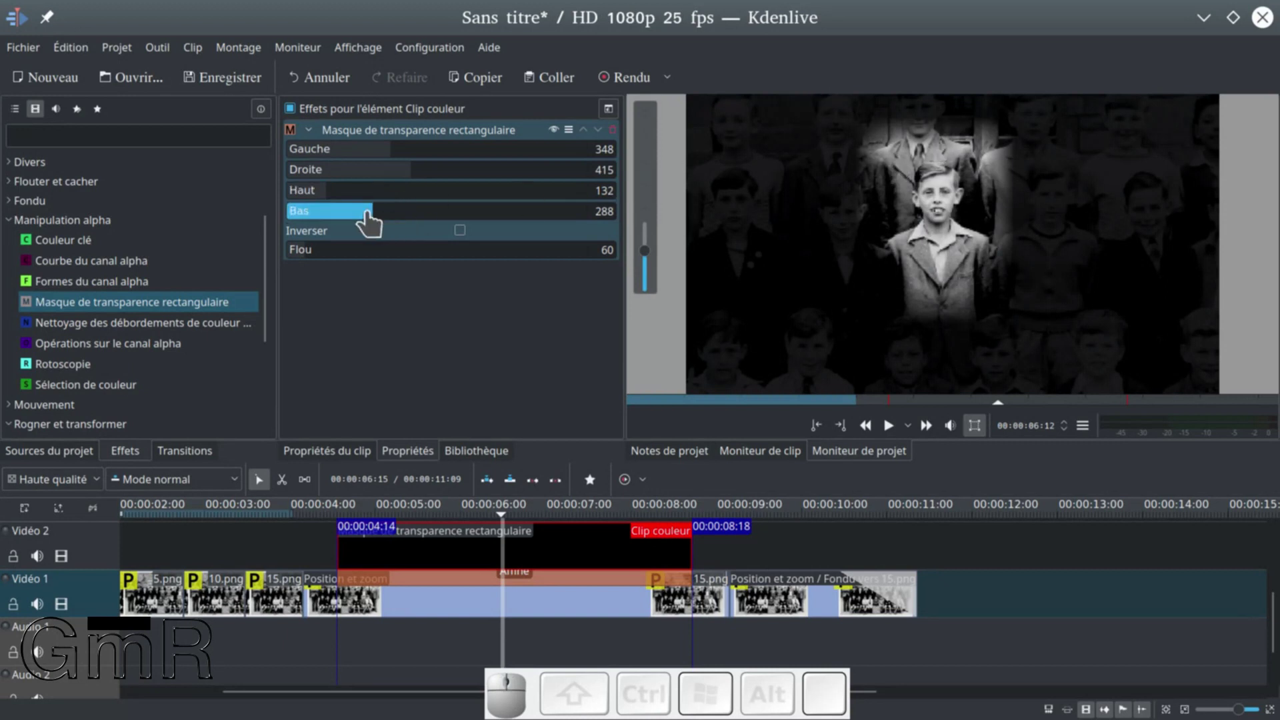
pyautogui.scroll(1, 374, 195)
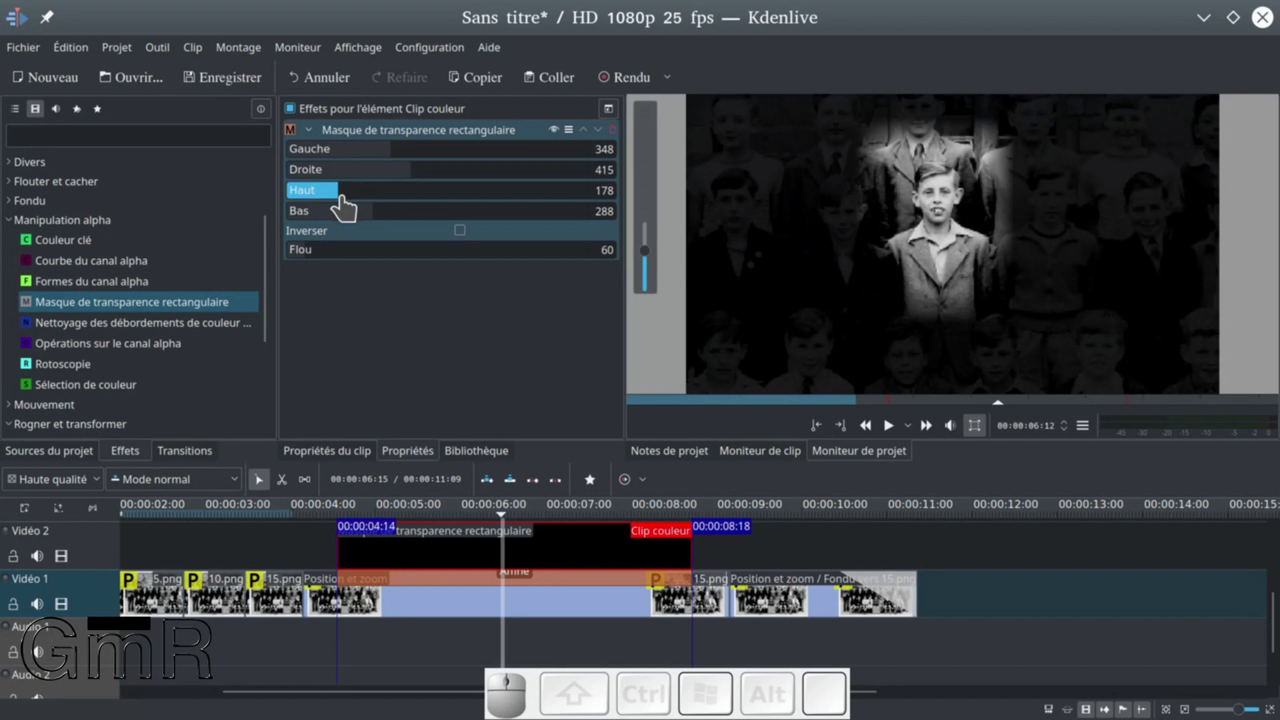
pyautogui.moveTo(348, 194); pyautogui.dragTo(368, 194)
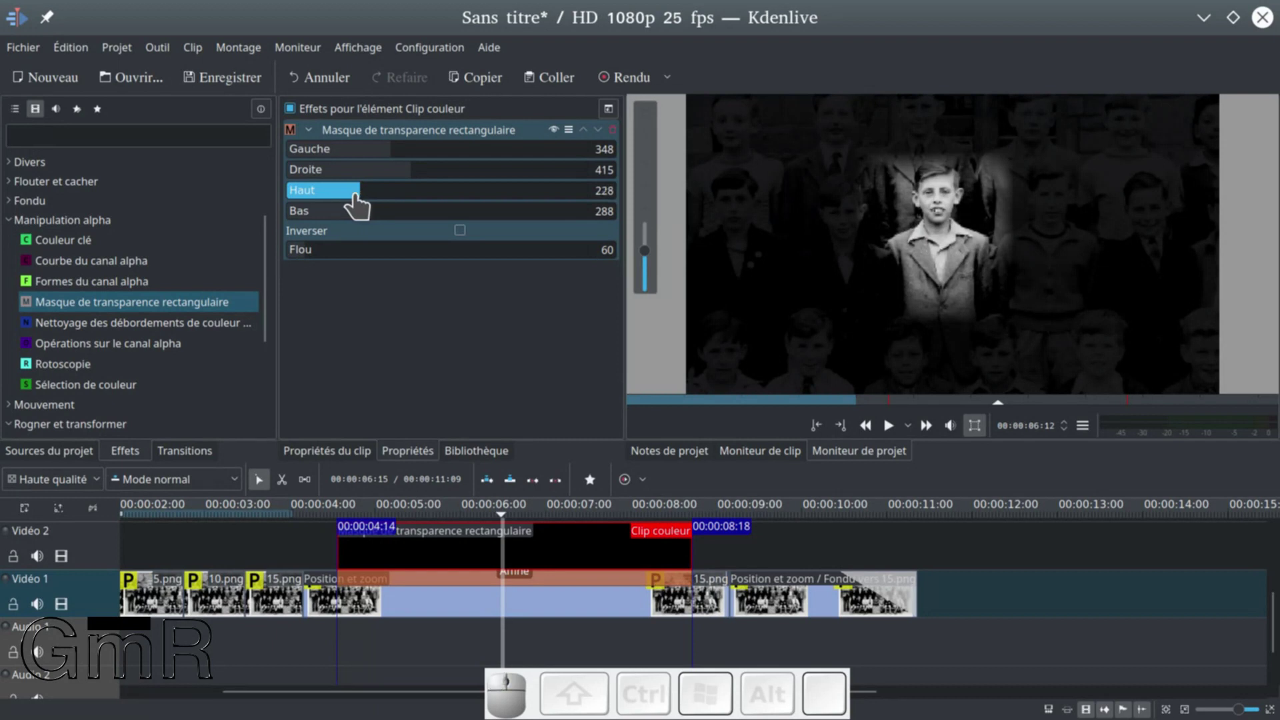
pyautogui.moveTo(354, 199); pyautogui.dragTo(346, 199)
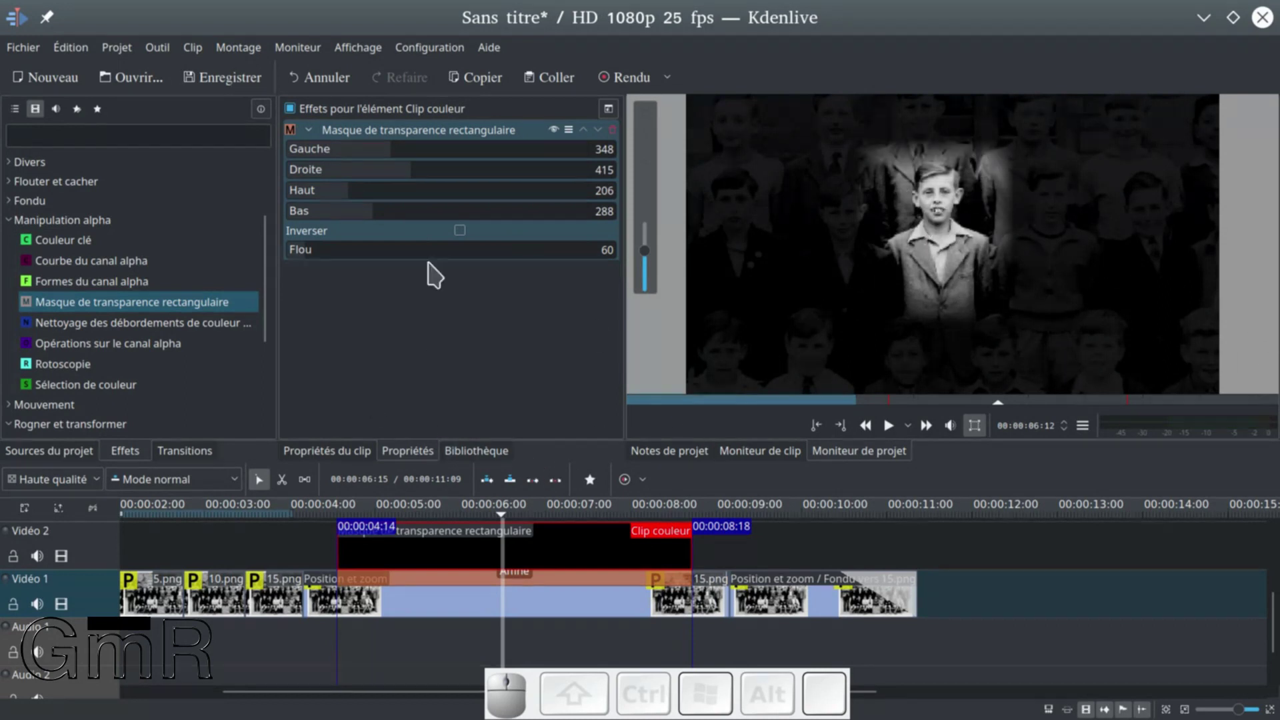
# - Save the project as test.kdenlive inside the "gimp & kdenlive animer une photo" folder on the Bureau
pyautogui.click(238, 87)
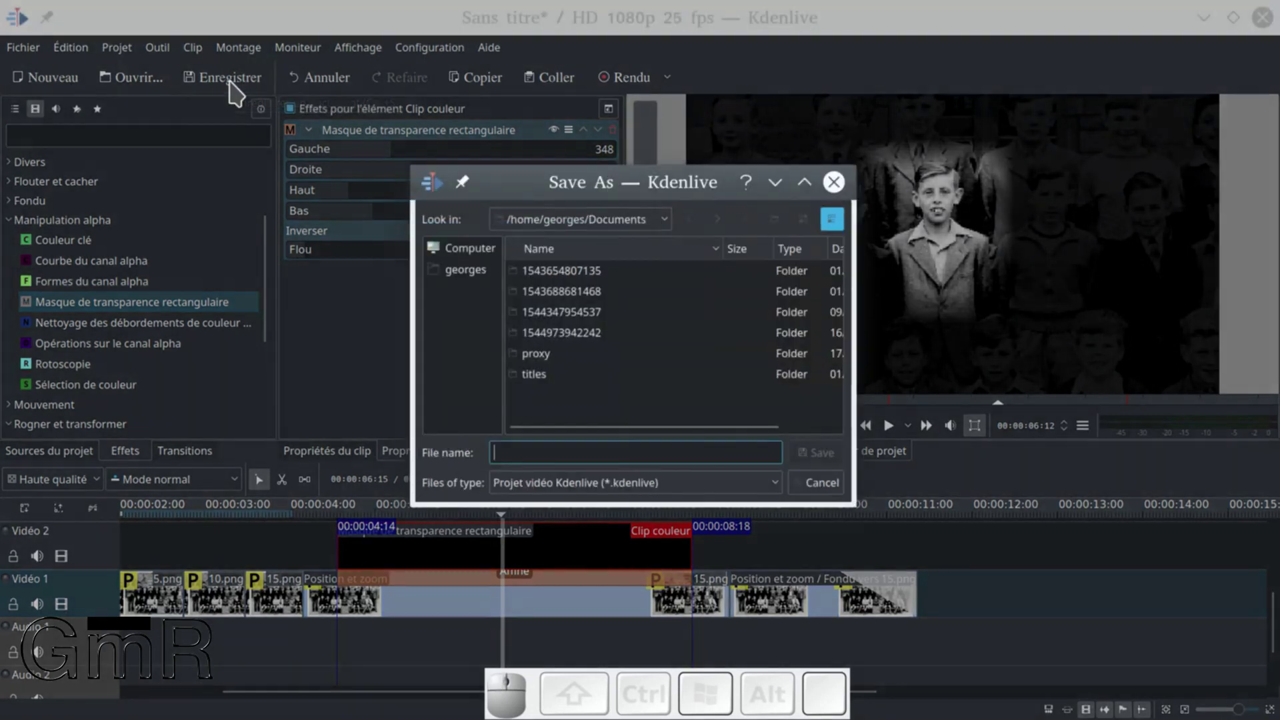
pyautogui.click(471, 274)
pyautogui.doubleClick(560, 276)
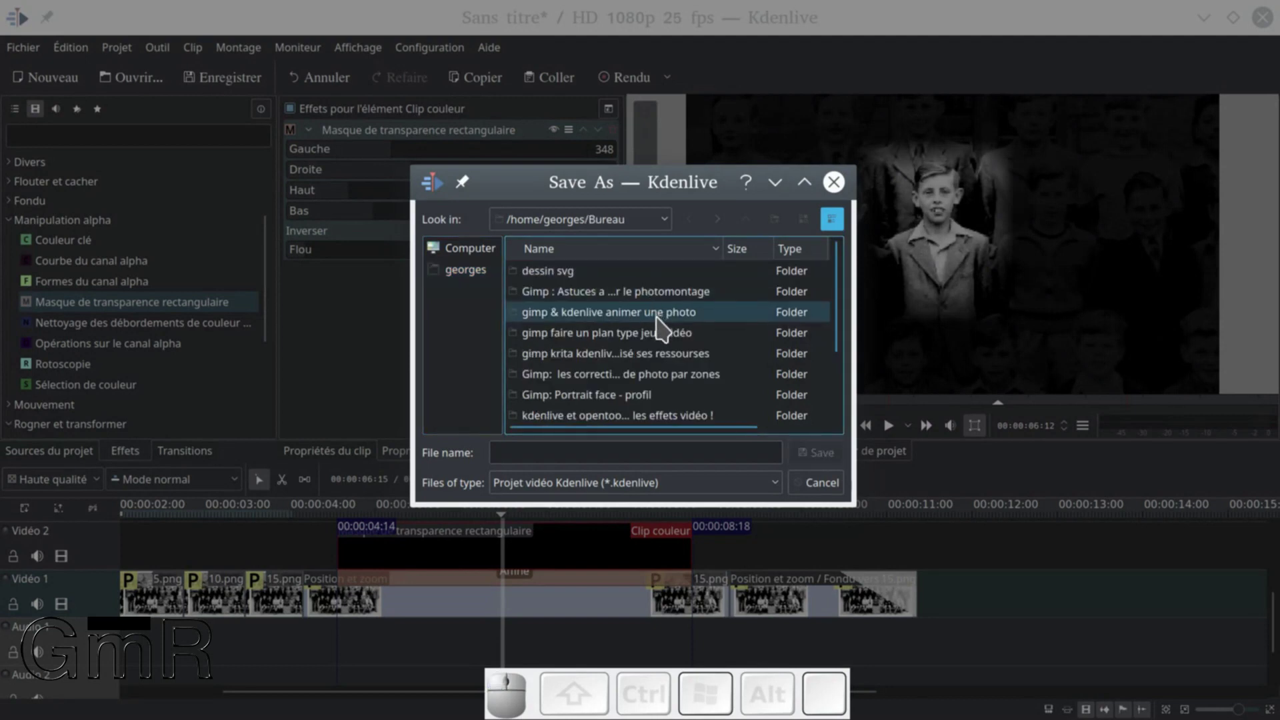
pyautogui.doubleClick(681, 313)
pyautogui.click(566, 335)
pyautogui.doubleClick(565, 339)
pyautogui.click(662, 348)
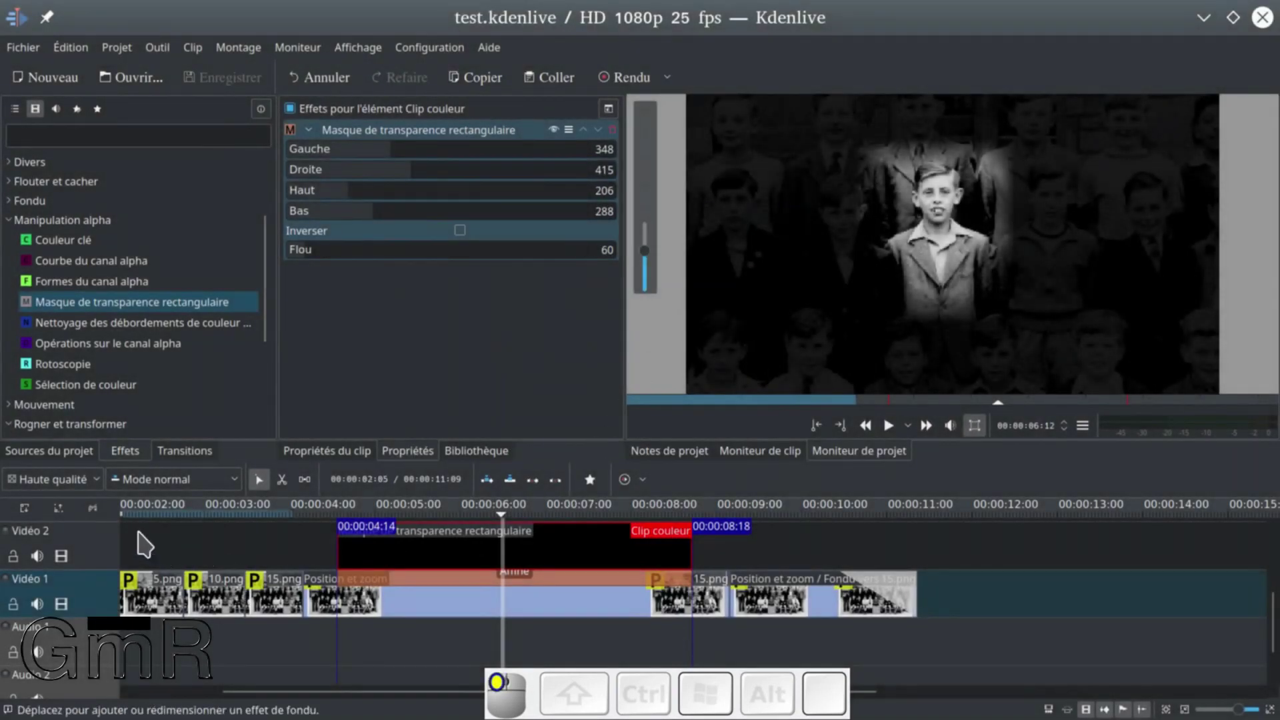
# - Play back the timeline from the start to check the masked spotlight on the boy, and view the render settings
pyautogui.click(138, 532)
pyautogui.moveTo(138, 532)
pyautogui.mouseDown()
pyautogui.moveTo(108, 541)
pyautogui.moveTo(122, 531)
pyautogui.mouseUp()
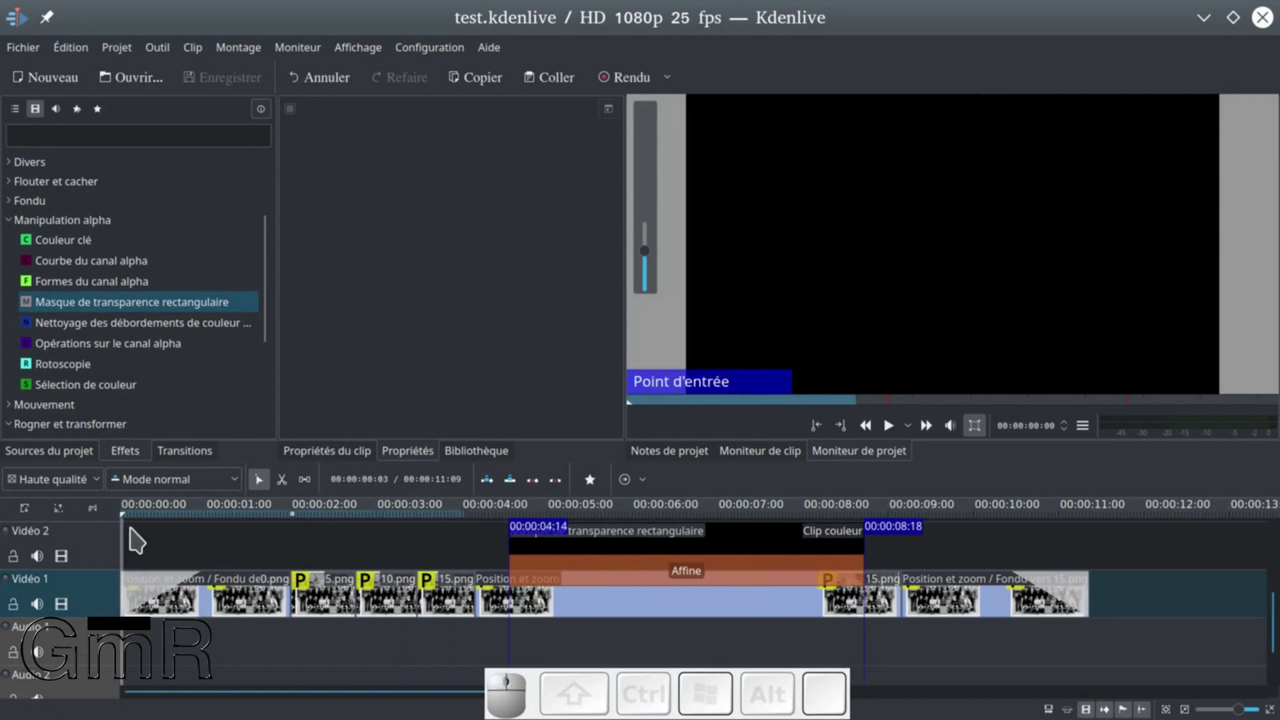
pyautogui.press('space')
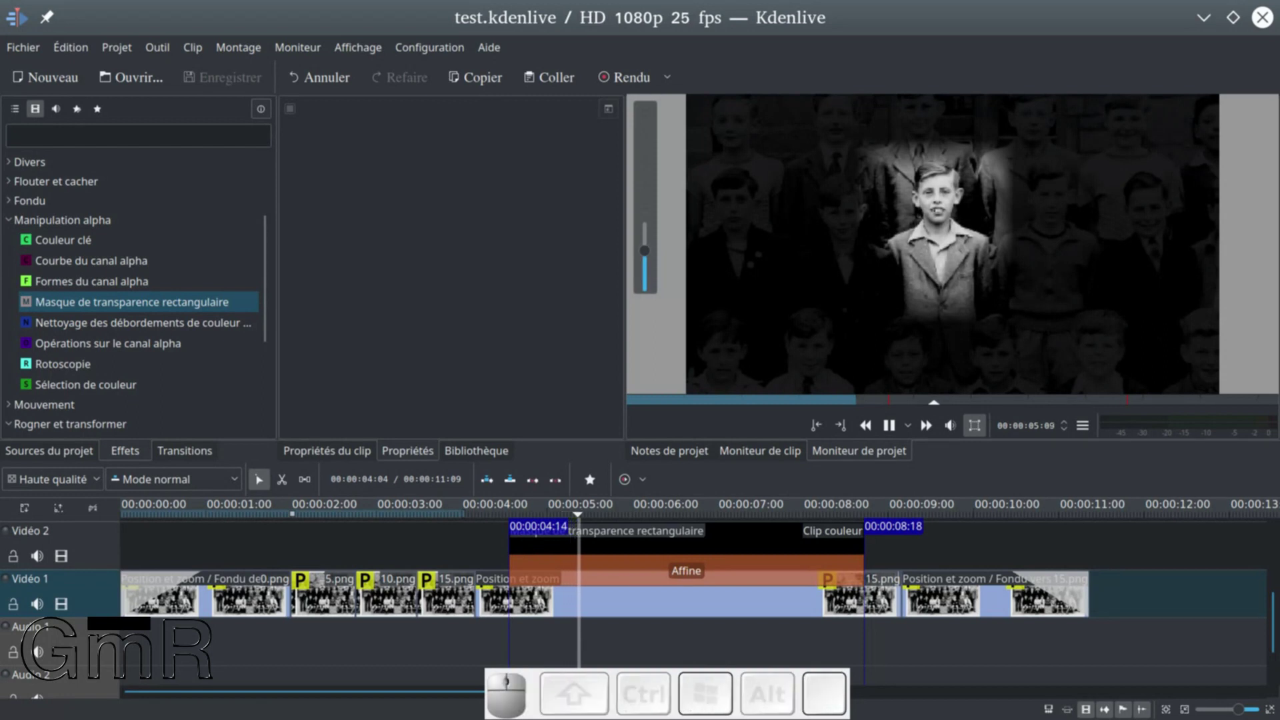
pyautogui.click(554, 263)
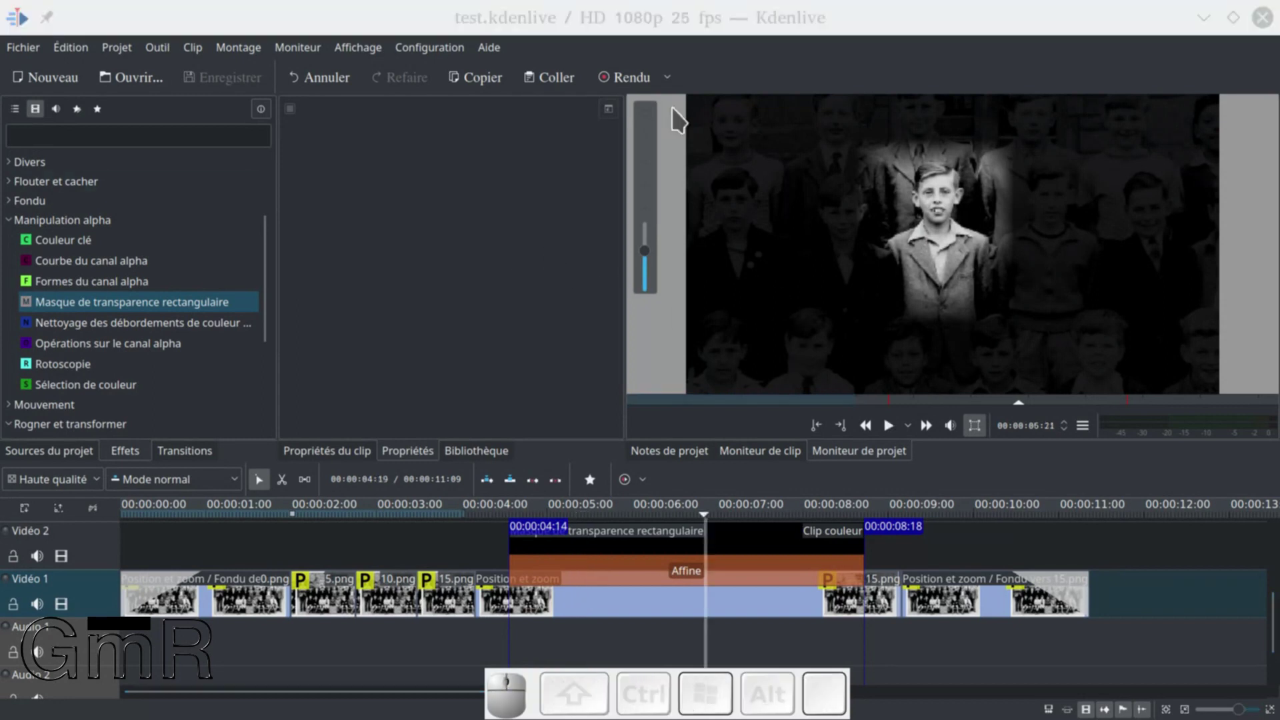
pyautogui.click(644, 78)
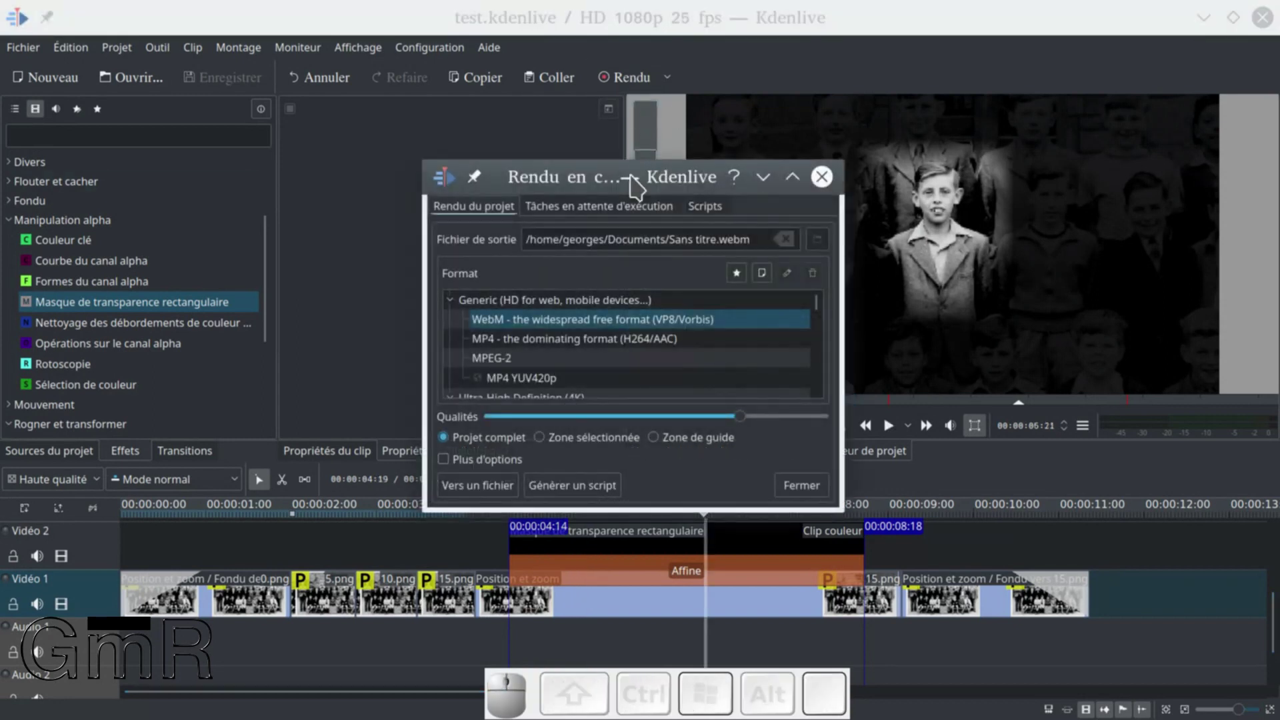
pyautogui.click(822, 176)
# - Import 2.40-Accordion.mp3 from the library's Sons/musiques folder and place it on Audio 1 at 00:00:00:00
pyautogui.click(480, 450)
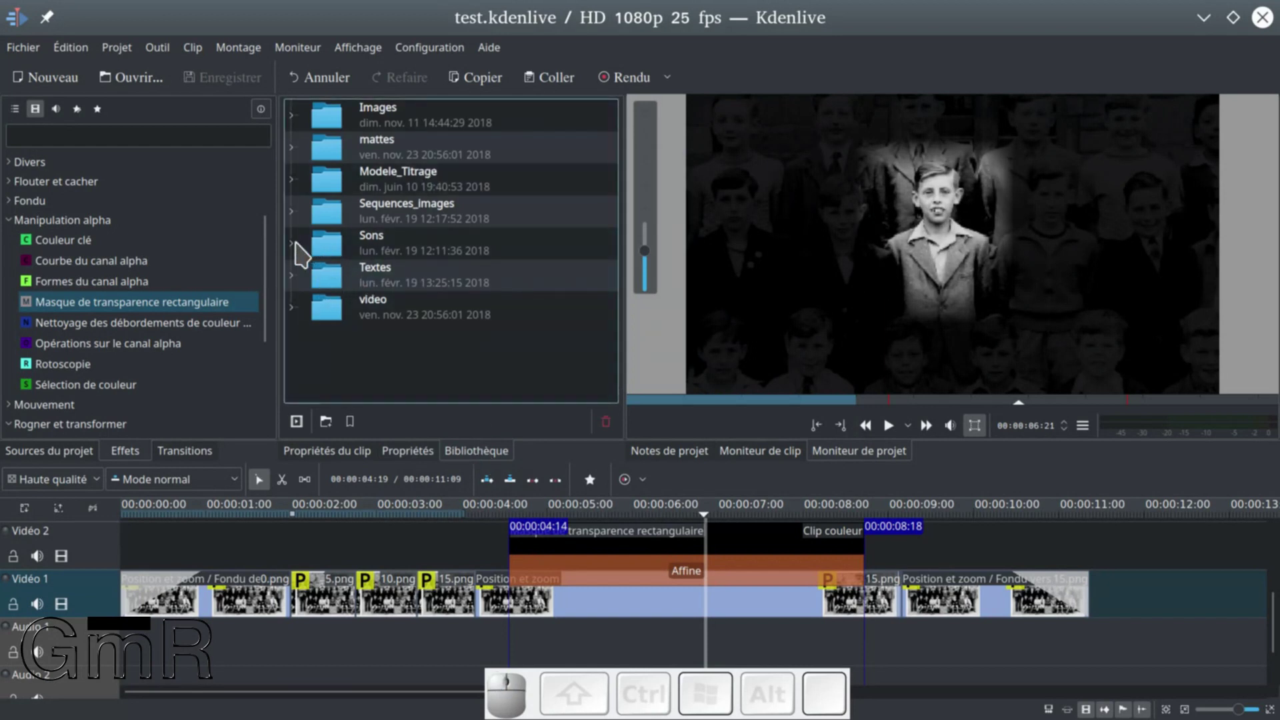
pyautogui.click(292, 244)
pyautogui.click(305, 308)
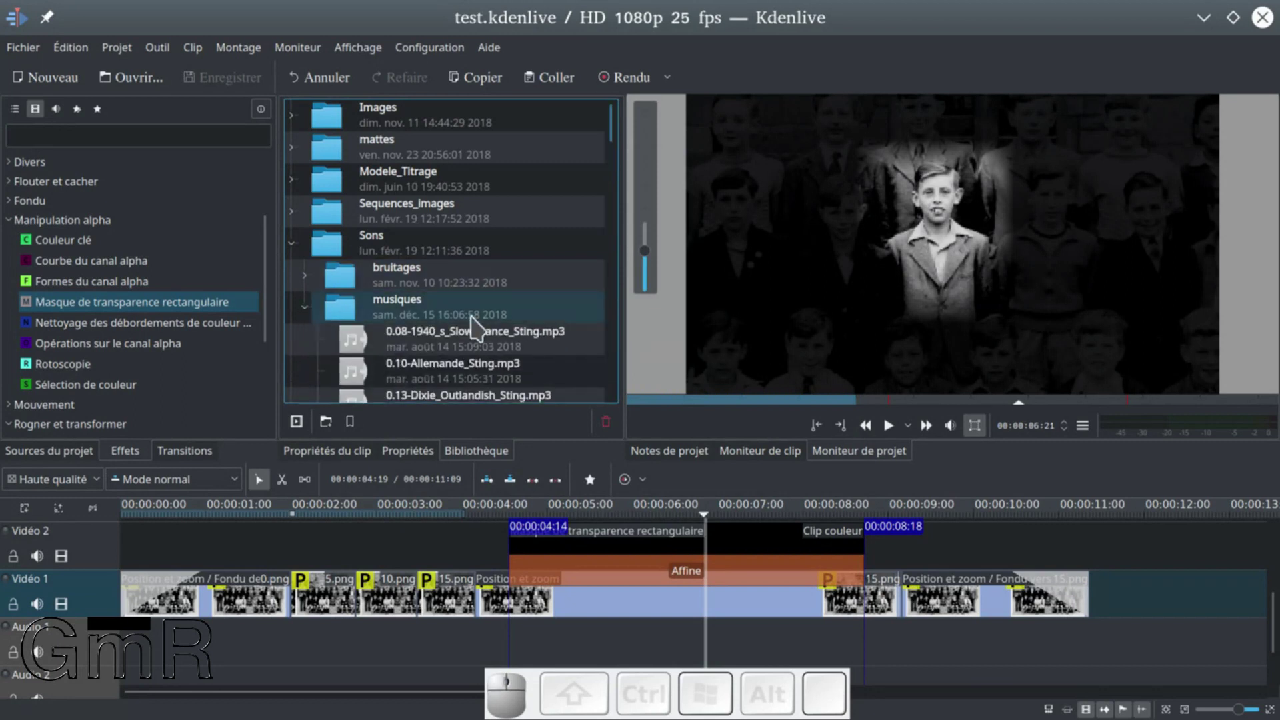
pyautogui.scroll(-2, 506, 357)
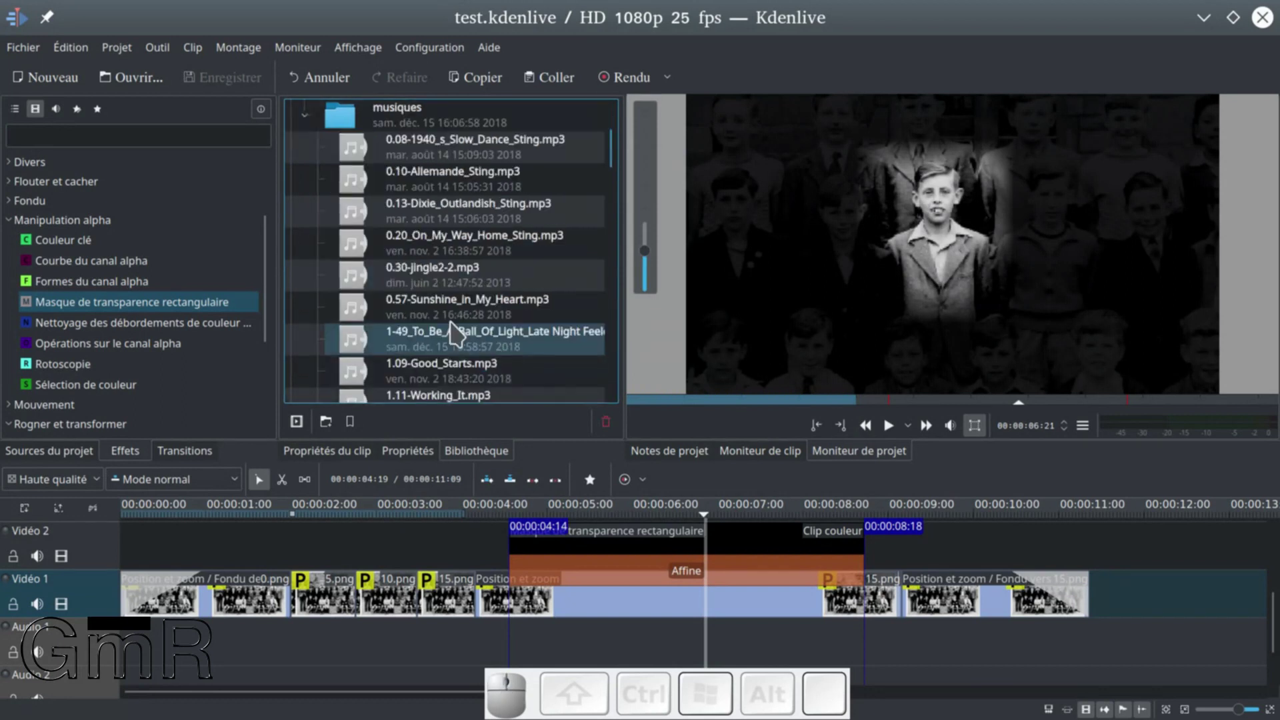
pyautogui.click(1098, 520)
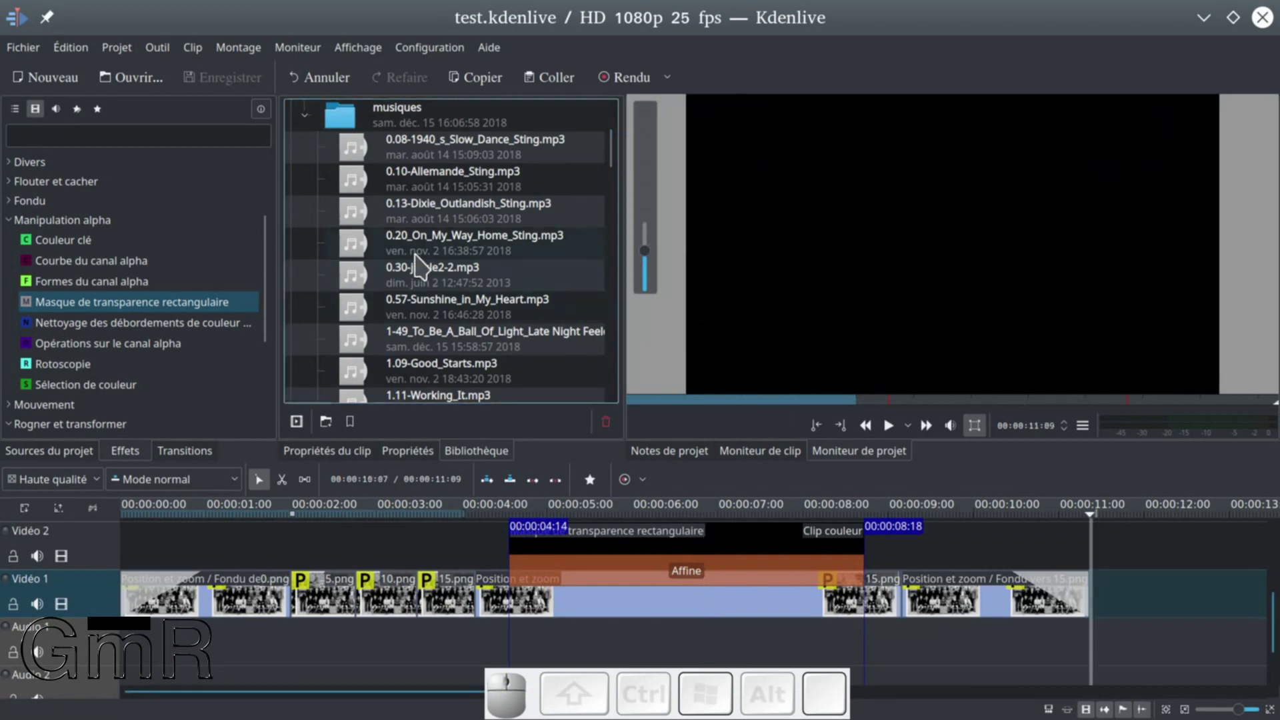
pyautogui.scroll(1, 417, 257)
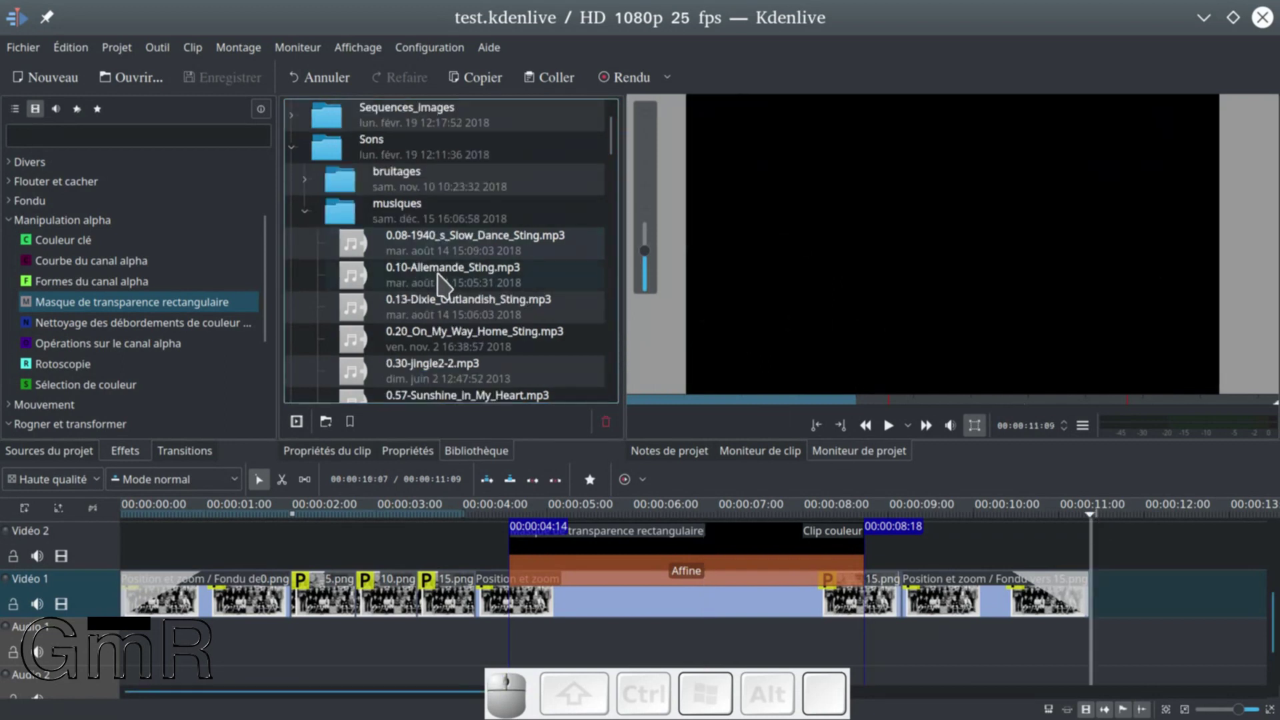
pyautogui.click(454, 301)
pyautogui.scroll(-2, 519, 303)
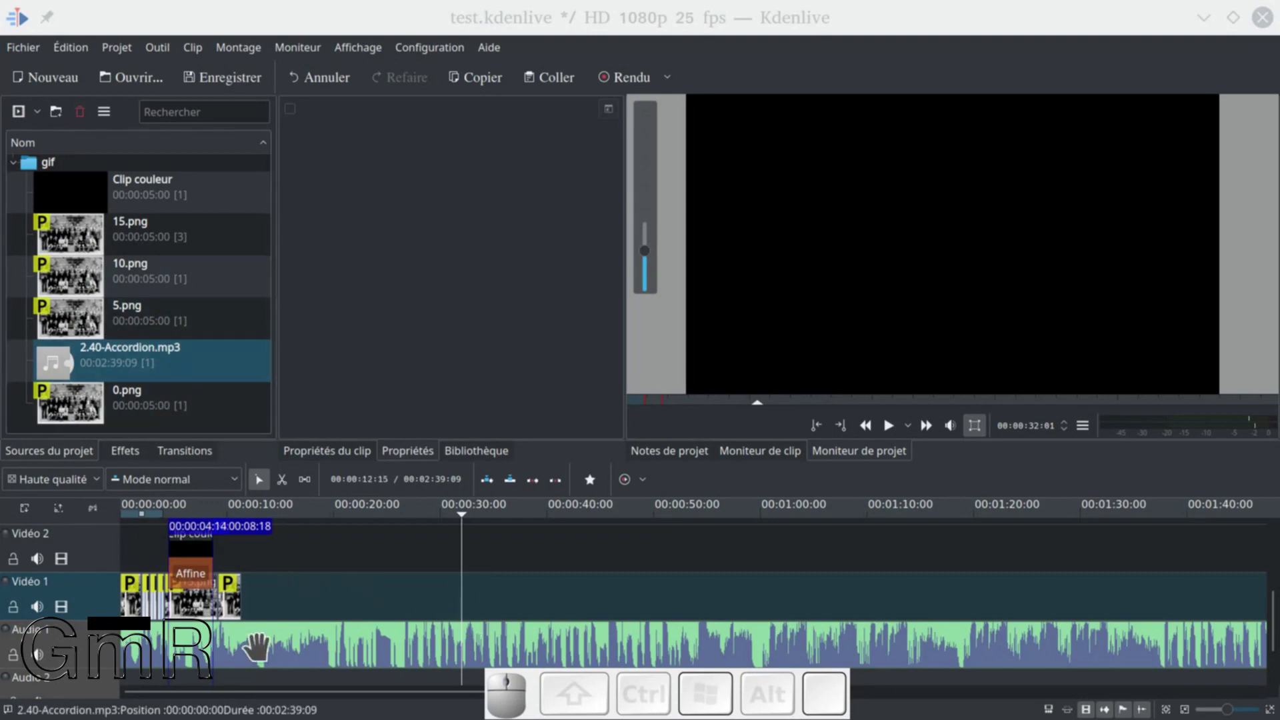
# - Trim 00:00:20:10 off the start of the 2.40-Accordion.mp3 clip on Audio 1 and move the clip back to 00:00:00:00
pyautogui.keyDown('ctrl'); pyautogui.scroll(-1, 301, 610); pyautogui.keyUp('ctrl')
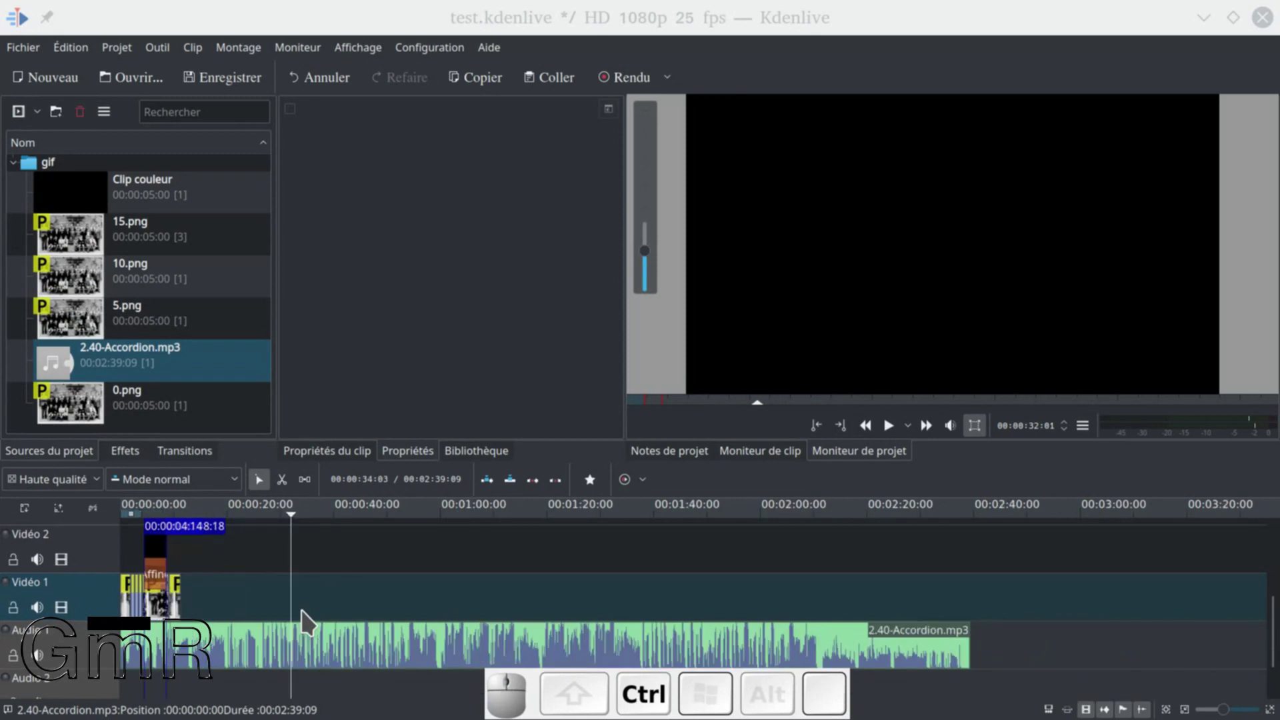
pyautogui.keyDown('ctrl'); pyautogui.scroll(1, 301, 610); pyautogui.keyUp('ctrl')
pyautogui.moveTo(177, 639); pyautogui.dragTo(491, 613)
pyautogui.moveTo(310, 606); pyautogui.dragTo(340, 650)
pyautogui.moveTo(348, 693); pyautogui.dragTo(143, 691)
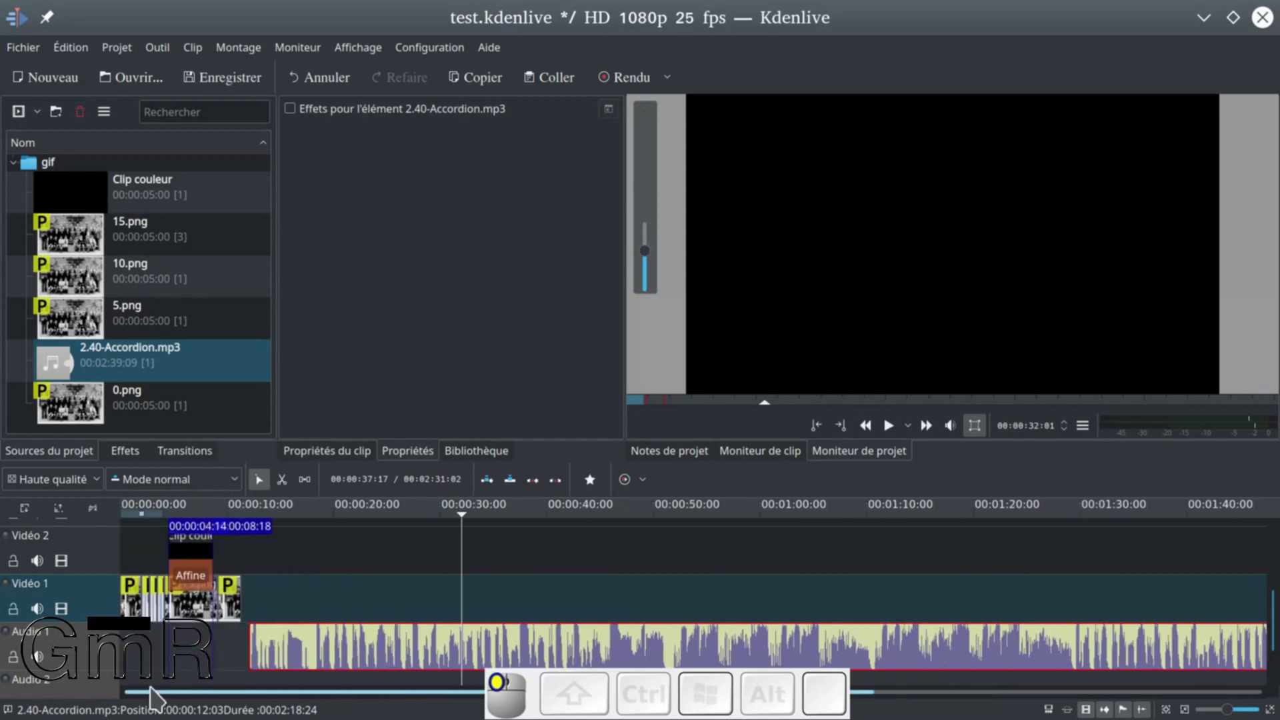
pyautogui.click(346, 650)
pyautogui.moveTo(346, 650); pyautogui.dragTo(227, 650)
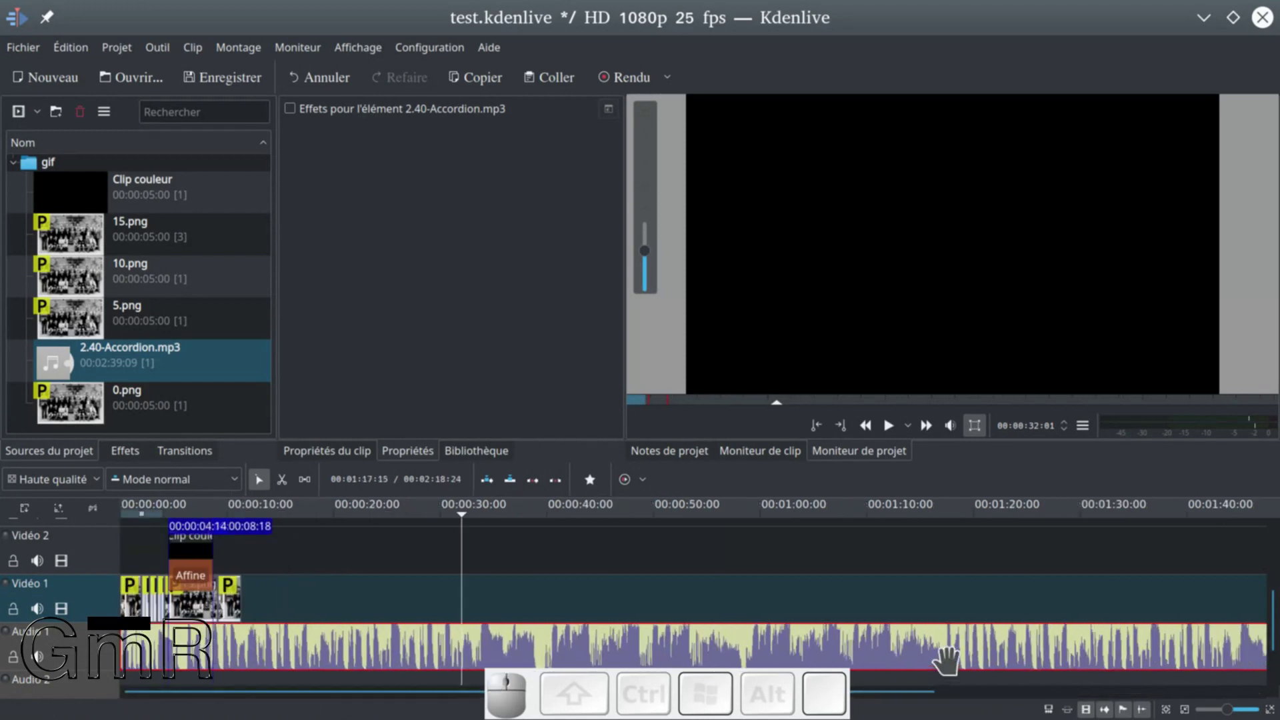
# - Shorten the accordion clip to 00:00:11:09 to match the end of the last 15.png clip and add a 22-frame closing fade
pyautogui.keyDown('ctrl'); pyautogui.scroll(-2, 927, 645); pyautogui.keyUp('ctrl')
pyautogui.moveTo(859, 650); pyautogui.dragTo(180, 639)
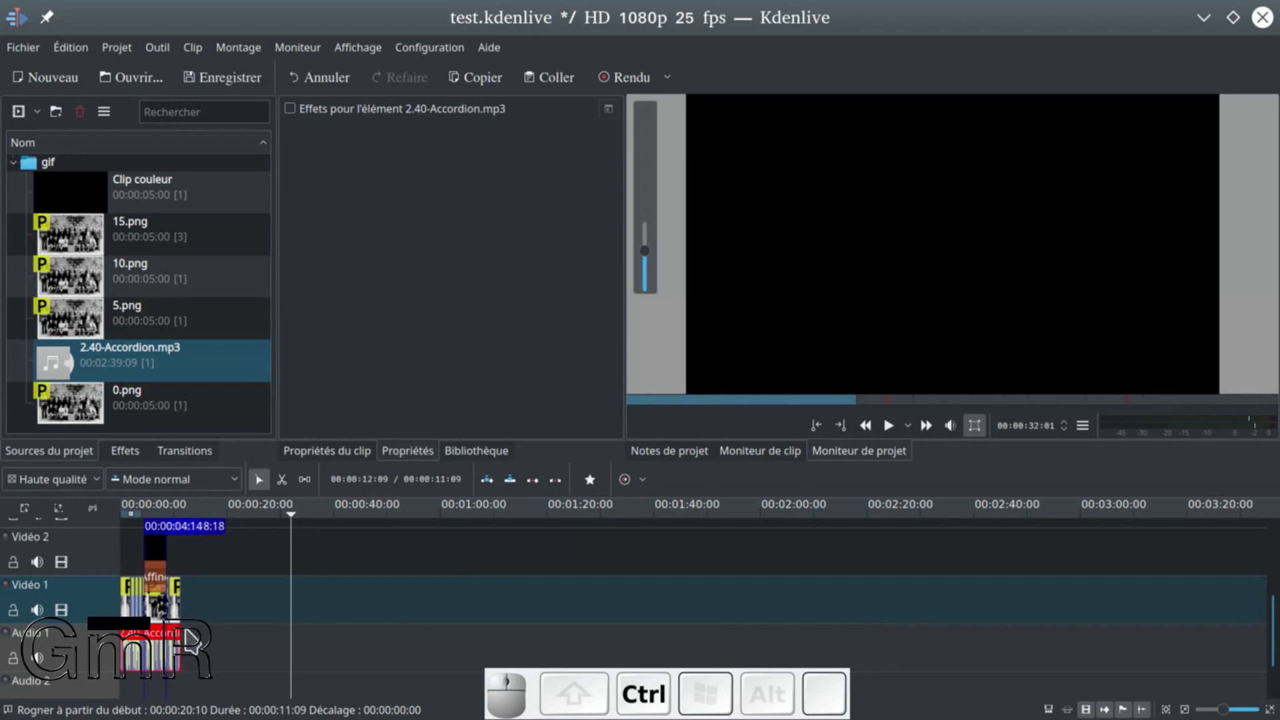
pyautogui.keyDown('ctrl'); pyautogui.scroll(3, 180, 637); pyautogui.keyUp('ctrl')
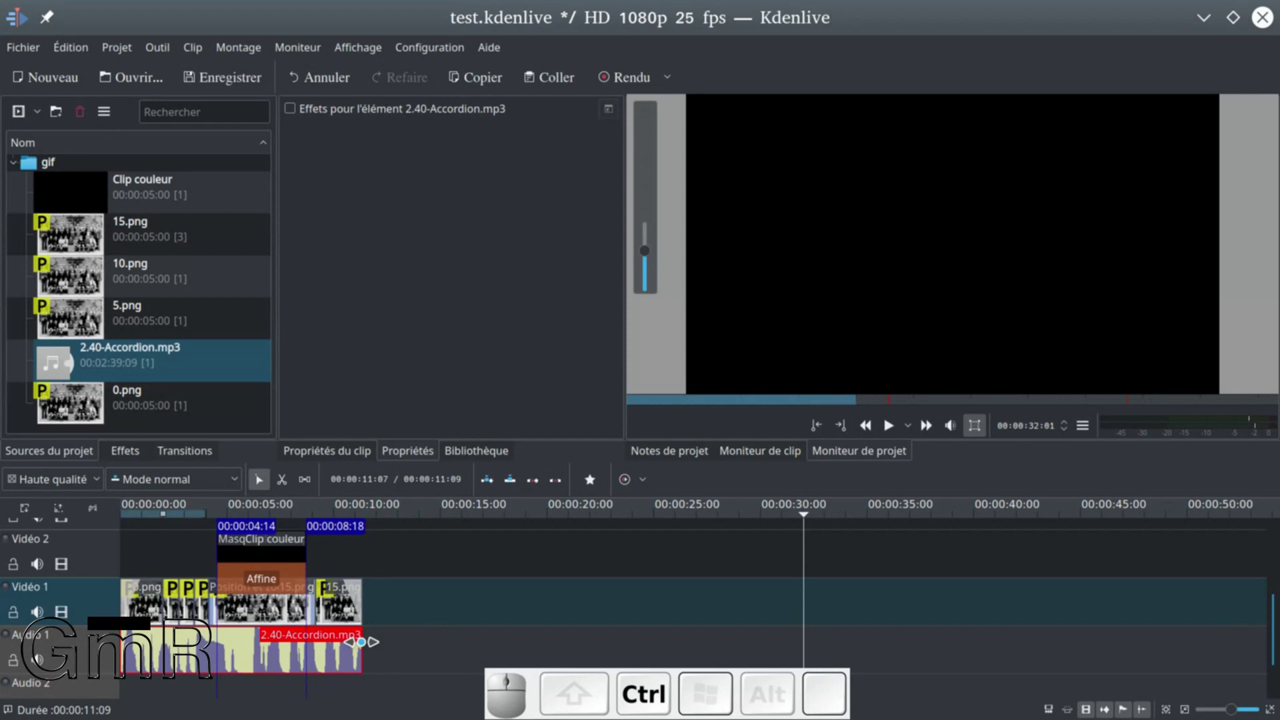
pyautogui.keyDown('ctrl'); pyautogui.scroll(4, 368, 658); pyautogui.keyUp('ctrl')
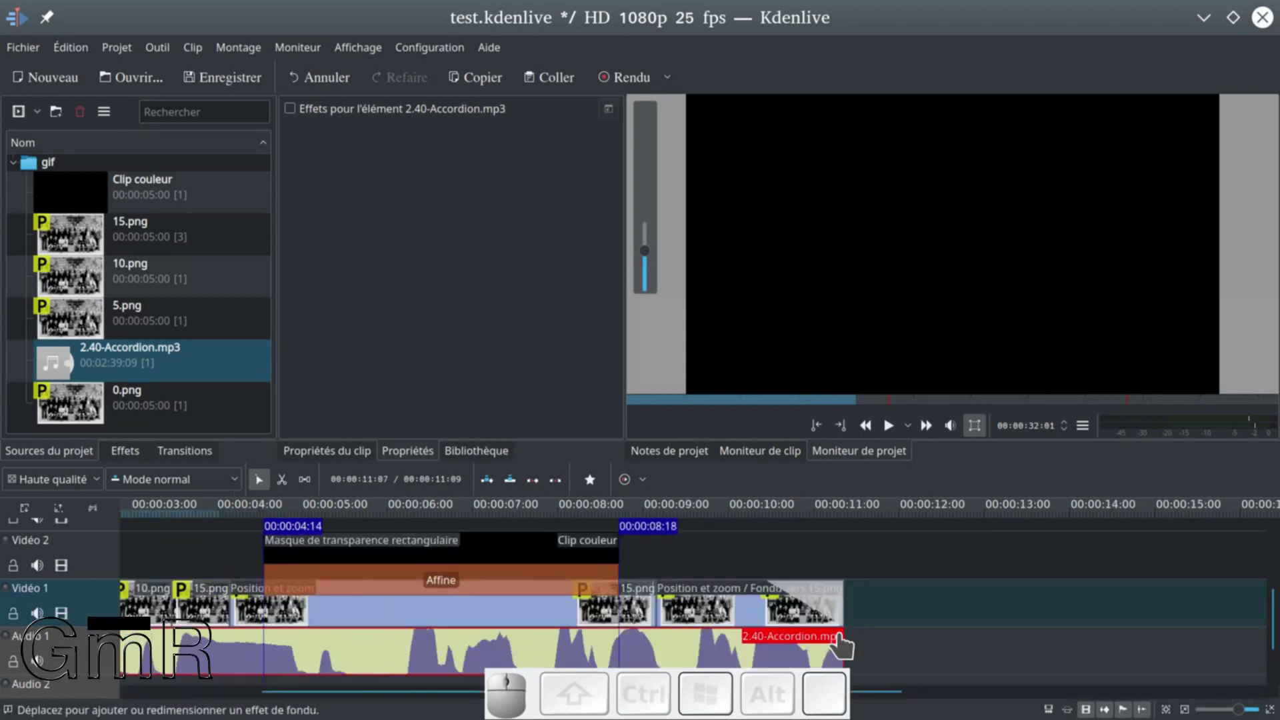
pyautogui.moveTo(810, 645); pyautogui.dragTo(770, 645)
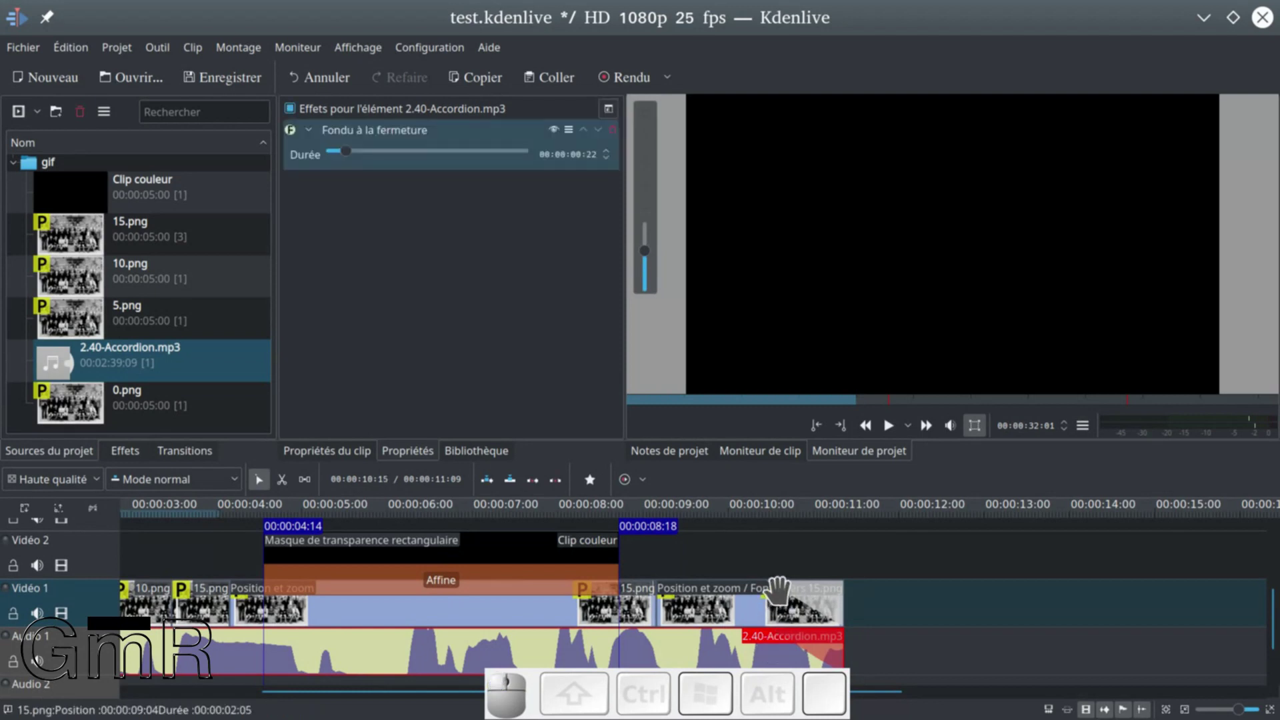
# - Play back the timeline from the start to check the animation with the accordion music
pyautogui.moveTo(366, 694); pyautogui.dragTo(131, 694)
pyautogui.click(129, 544)
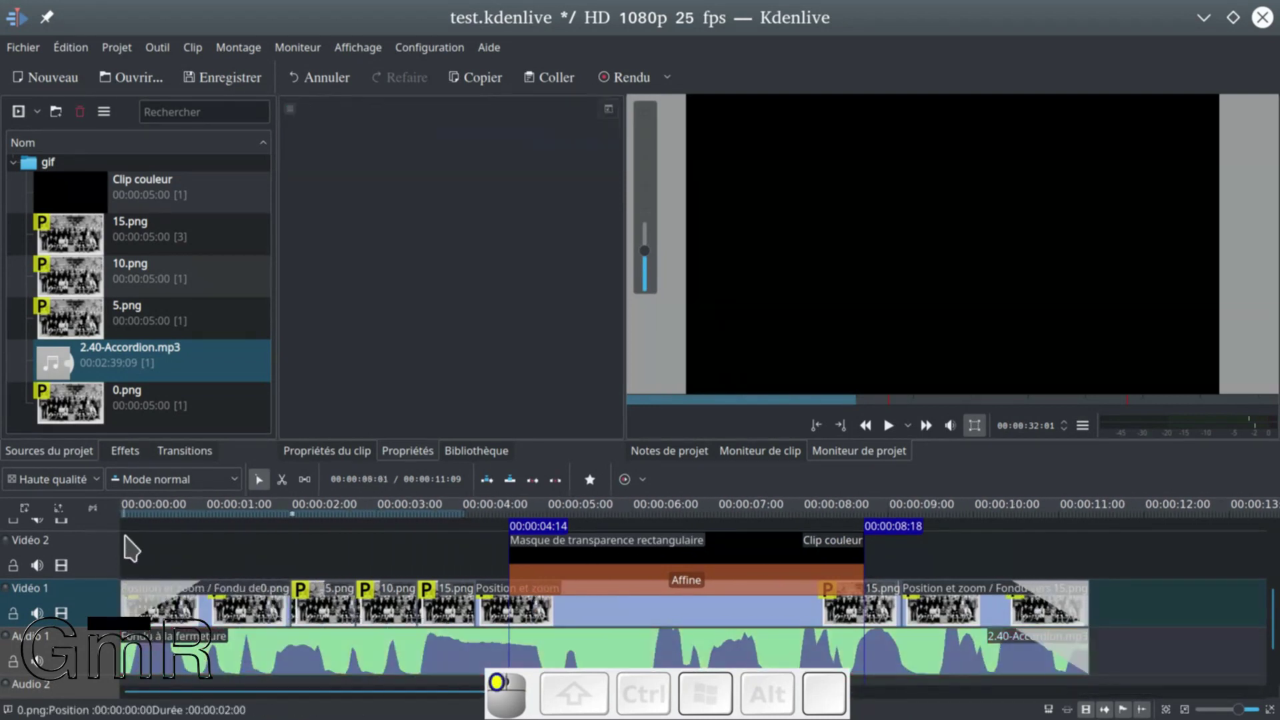
pyautogui.press('space')
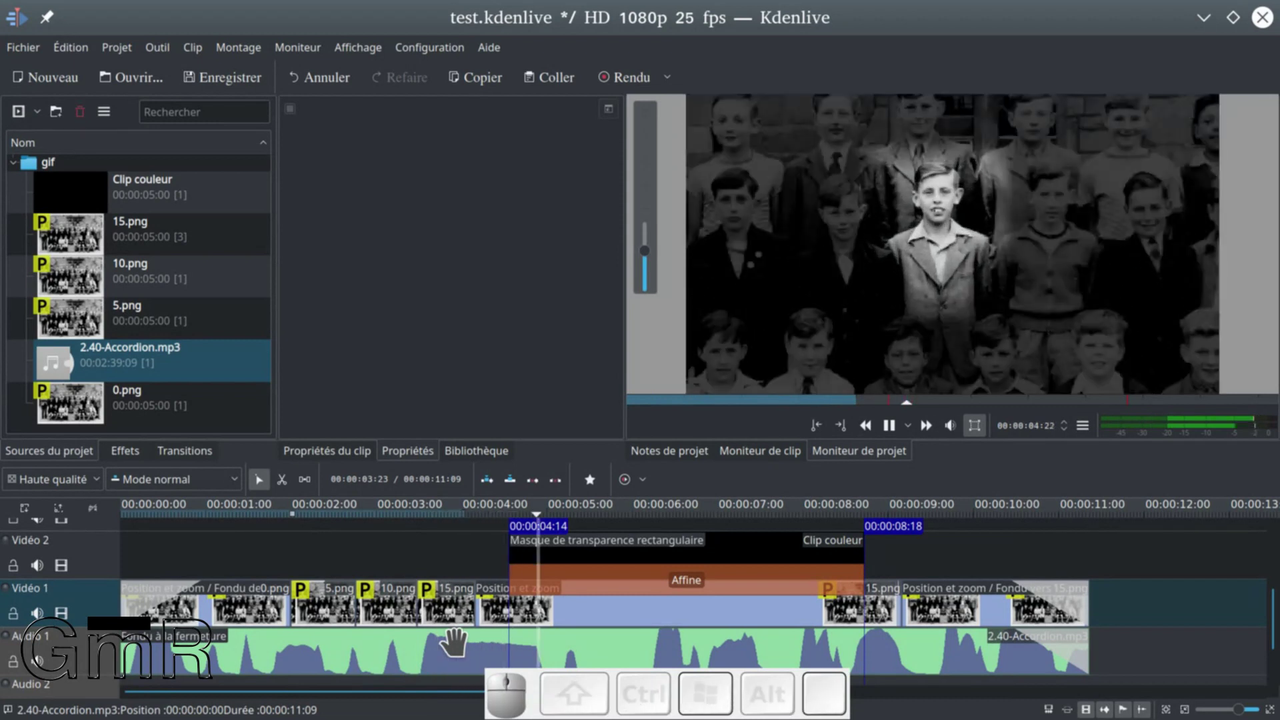
pyautogui.press('space')
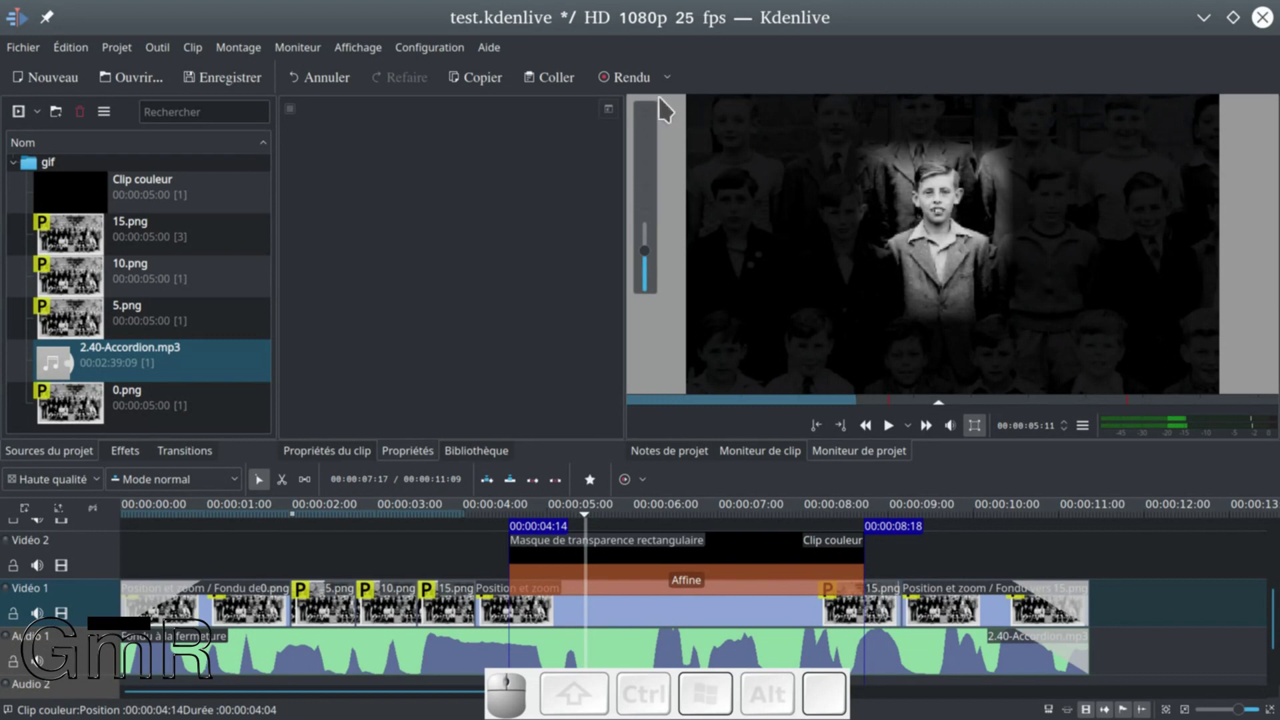
# - Set up an audio-only OGG render of the full project with multitrack audio export enabled
pyautogui.click(636, 79)
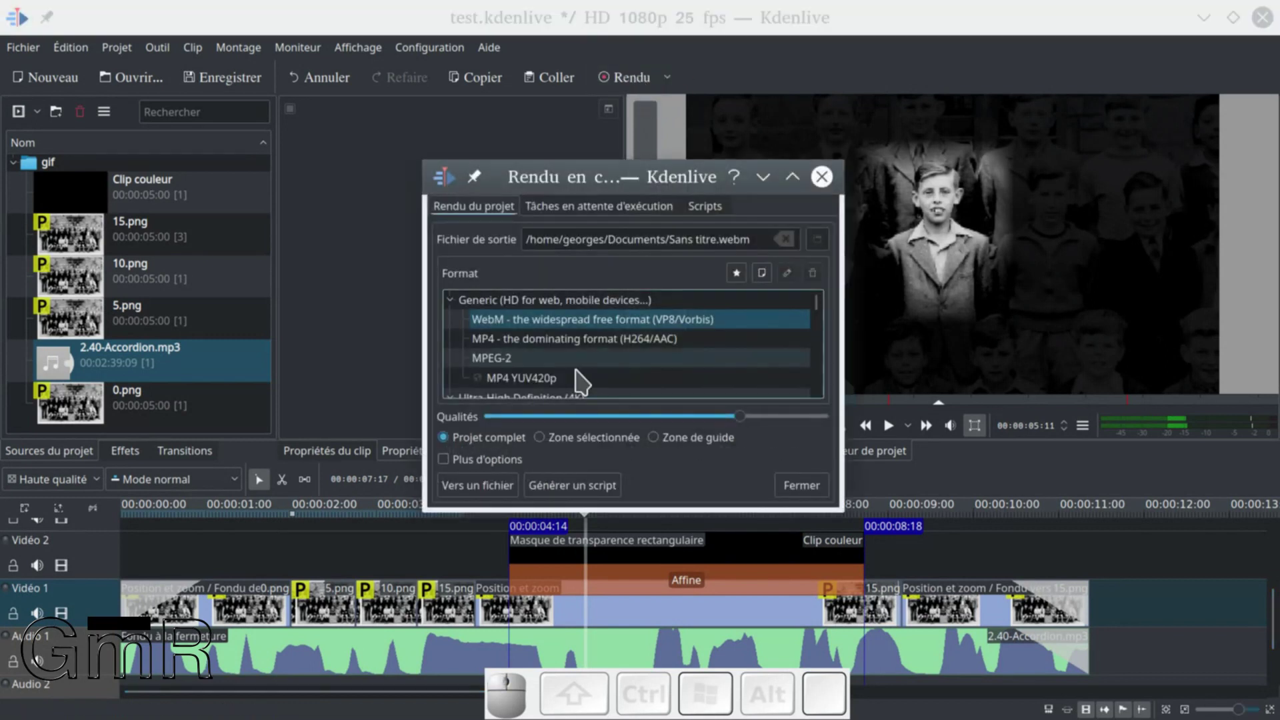
pyautogui.click(475, 461)
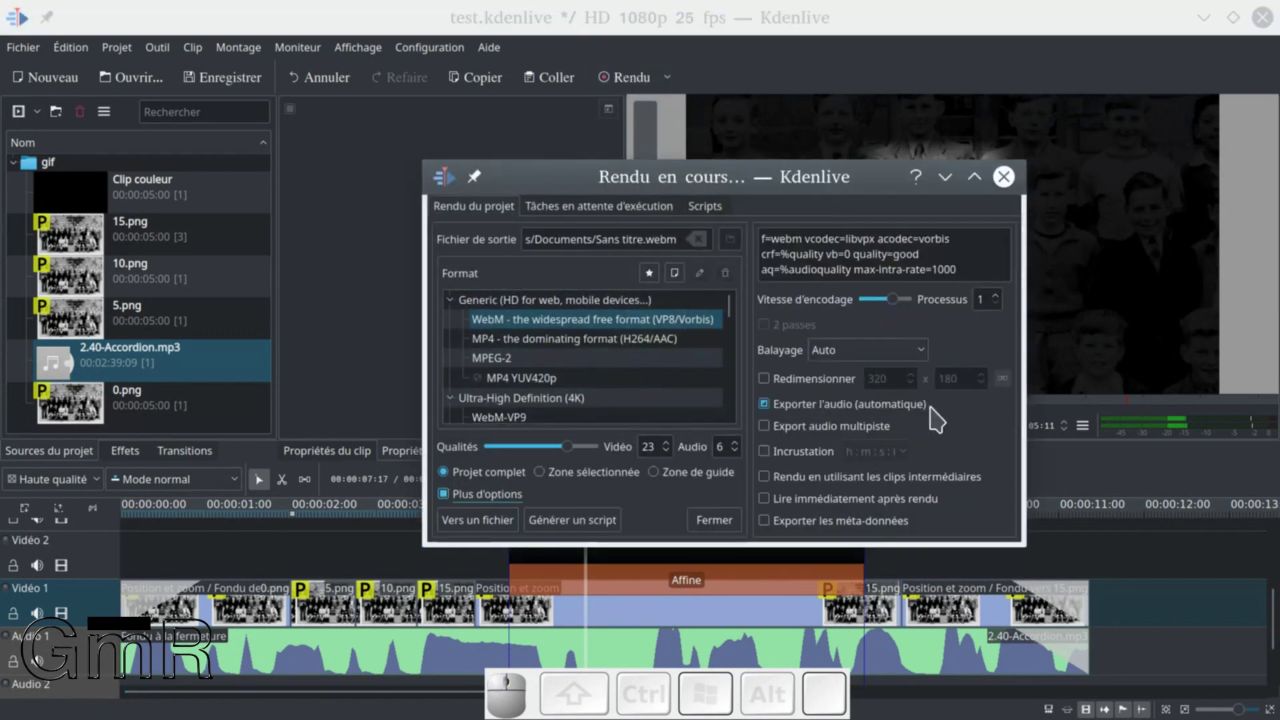
pyautogui.click(767, 429)
pyautogui.moveTo(921, 542); pyautogui.dragTo(923, 608)
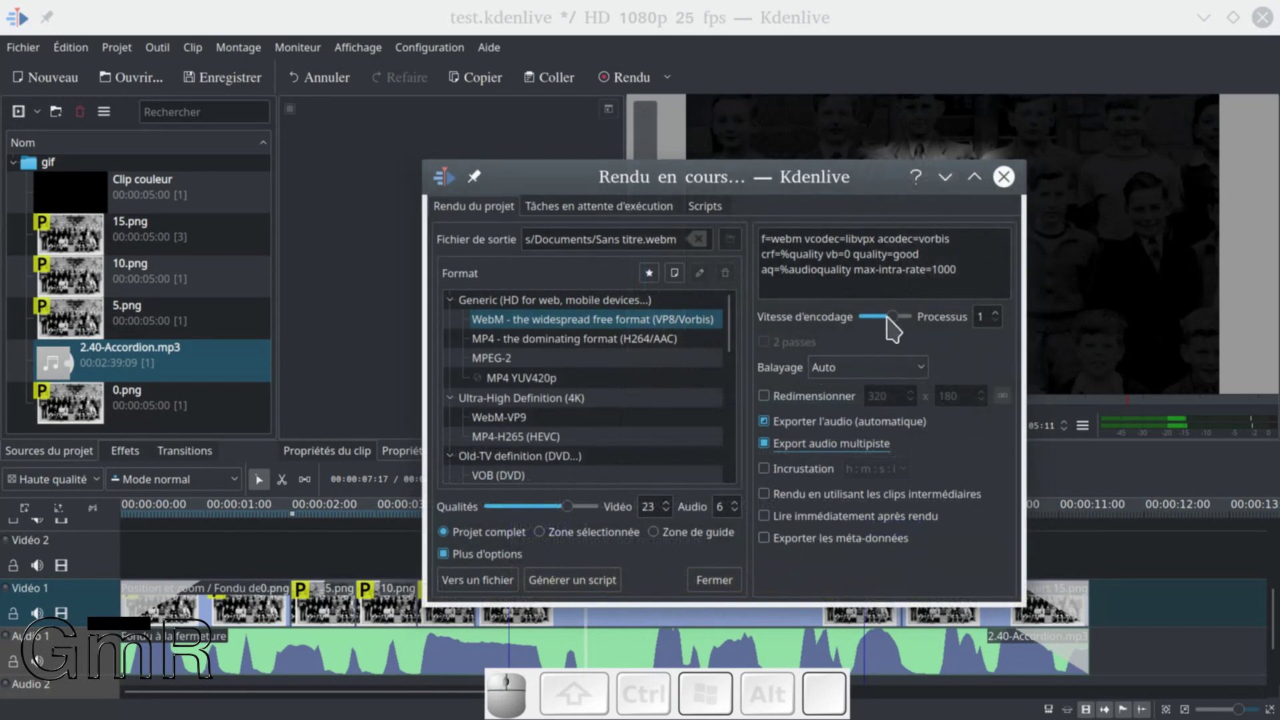
pyautogui.scroll(-6, 515, 394)
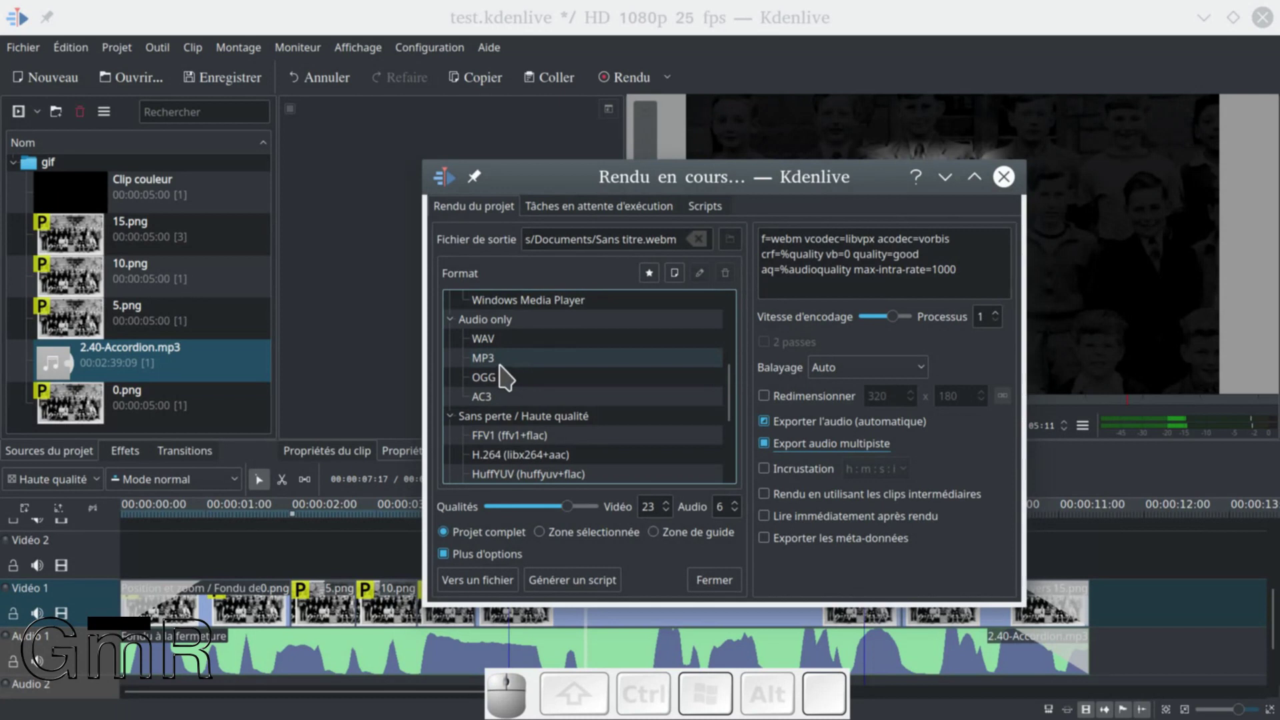
pyautogui.click(497, 346)
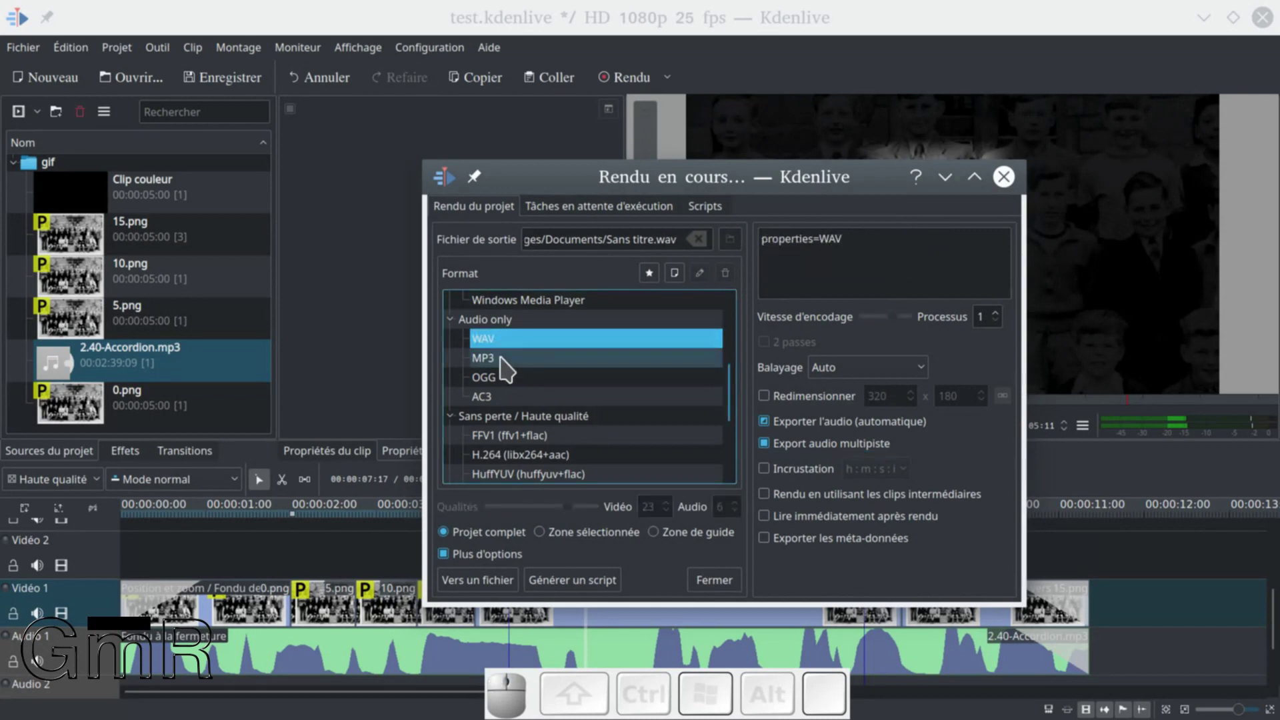
pyautogui.click(523, 379)
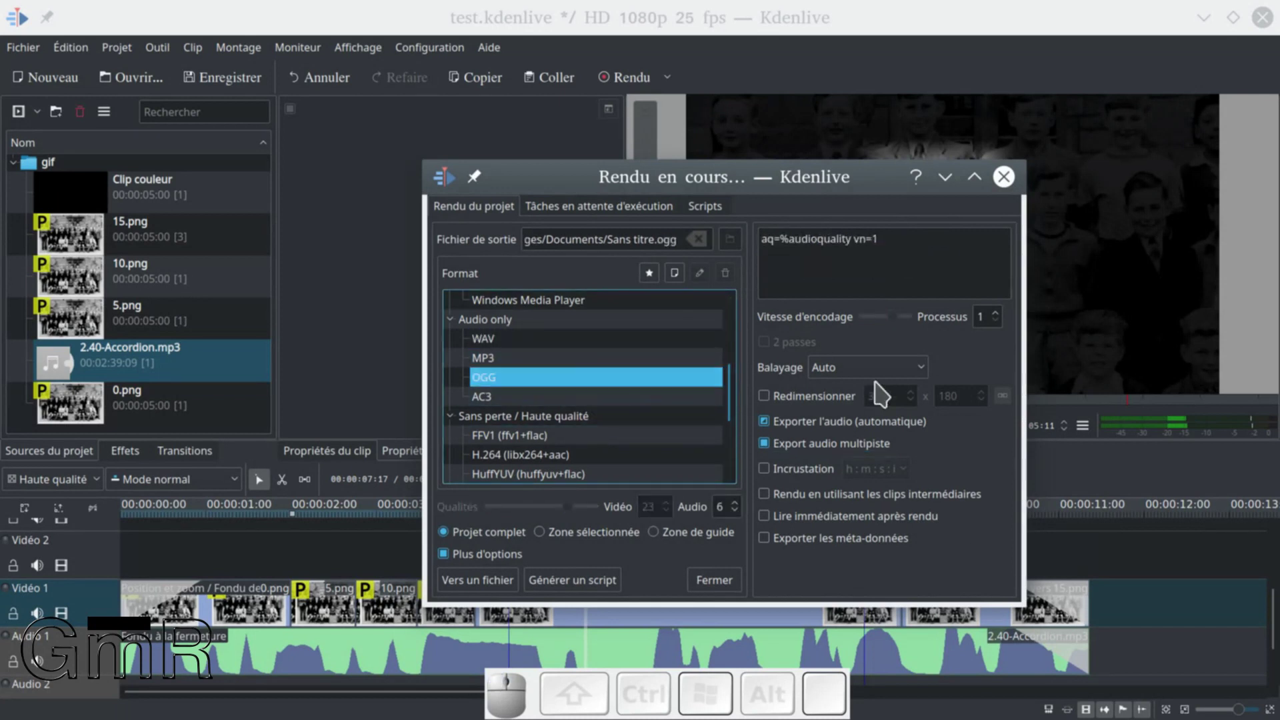
# - Rename the render's output file as Son-proj.ogg
pyautogui.click(653, 240)
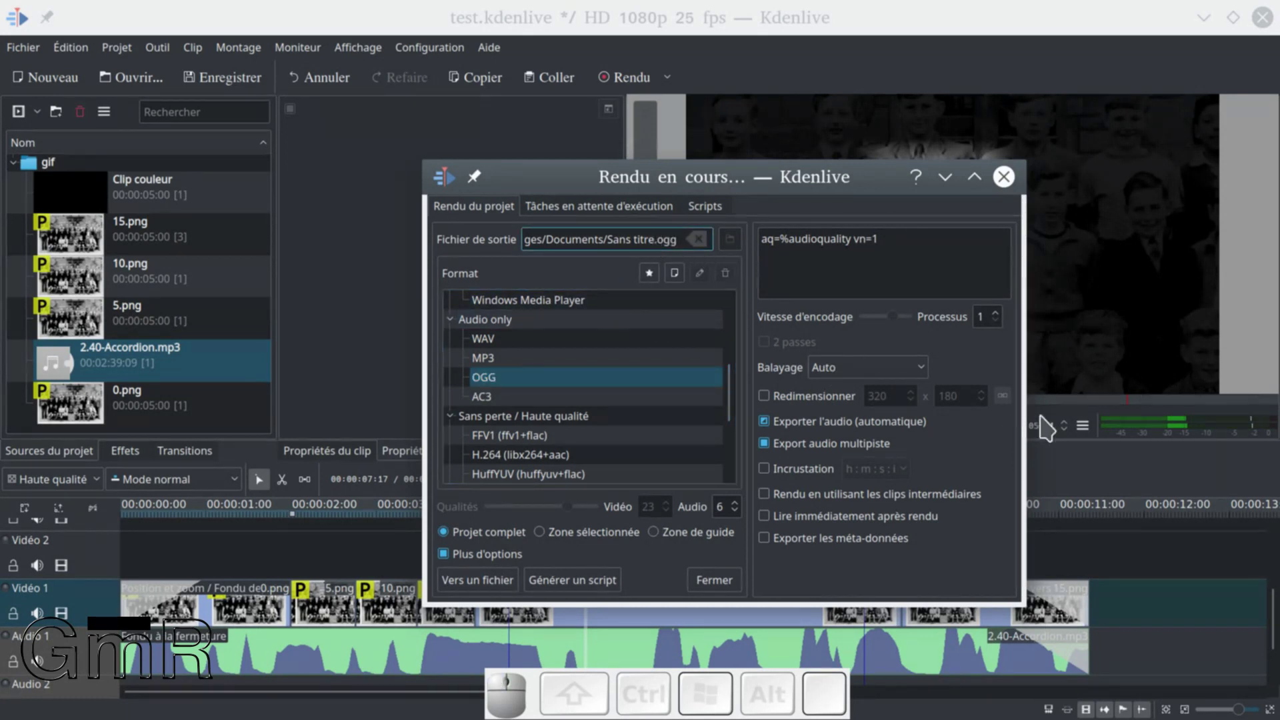
pyautogui.press('BackSpace')
pyautogui.press('BackSpace')
pyautogui.press('BackSpace')
pyautogui.press('BackSpace')
pyautogui.press('BackSpace')
pyautogui.press('BackSpace')
pyautogui.press('BackSpace')
pyautogui.press('BackSpace')
pyautogui.press('BackSpace')
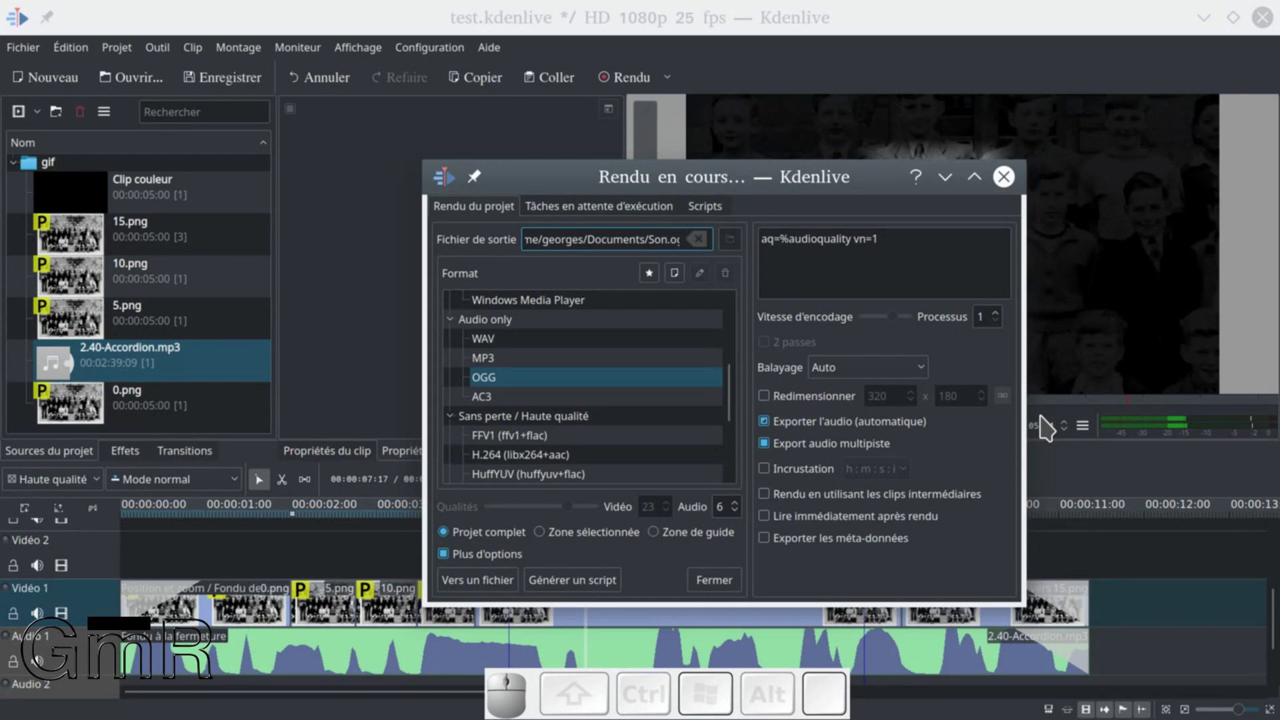
pyautogui.write('on-proj')
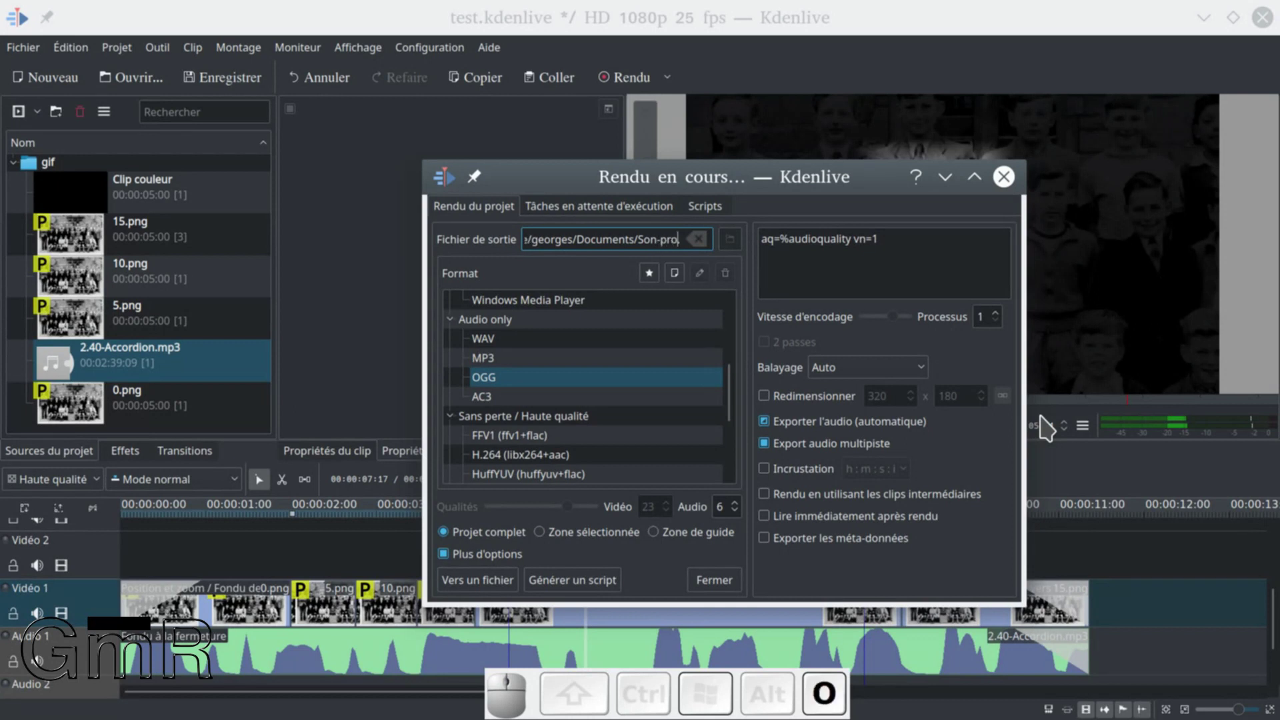
# - Choose the "gimp & kdenlive animer une photo" folder on the Bureau as the output location and render the audio to file
pyautogui.click(730, 240)
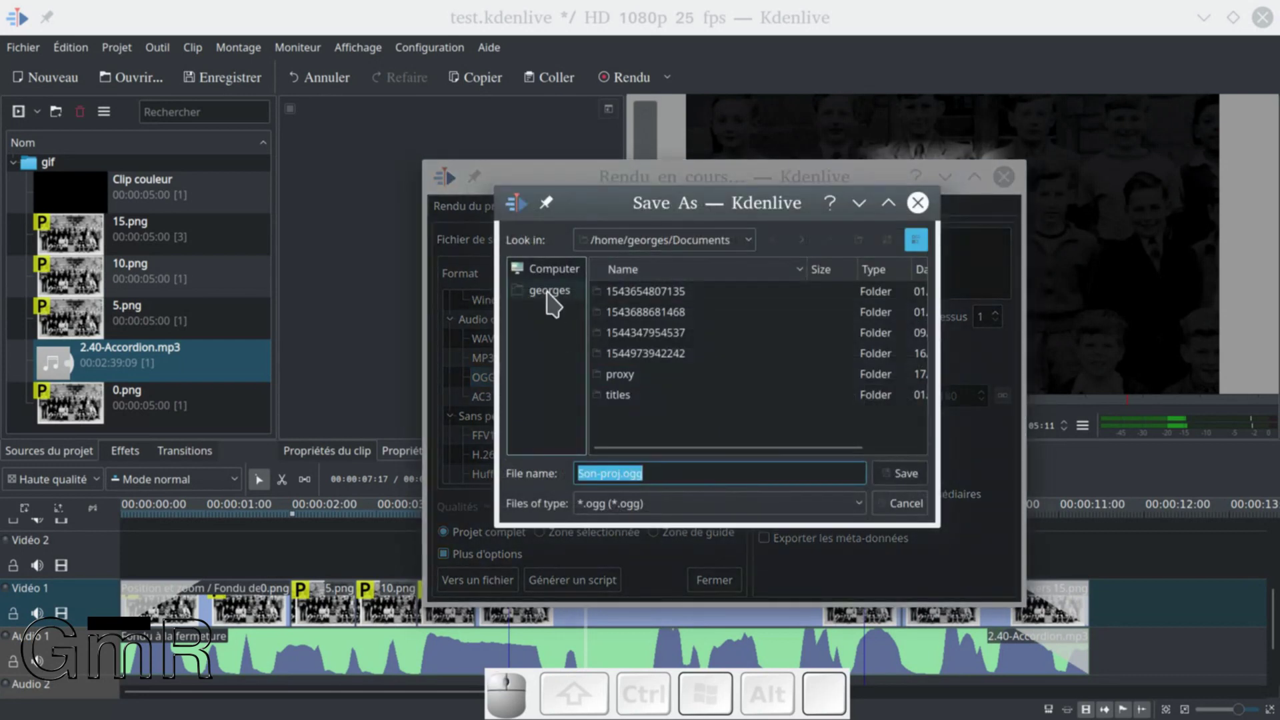
pyautogui.click(548, 292)
pyautogui.doubleClick(636, 293)
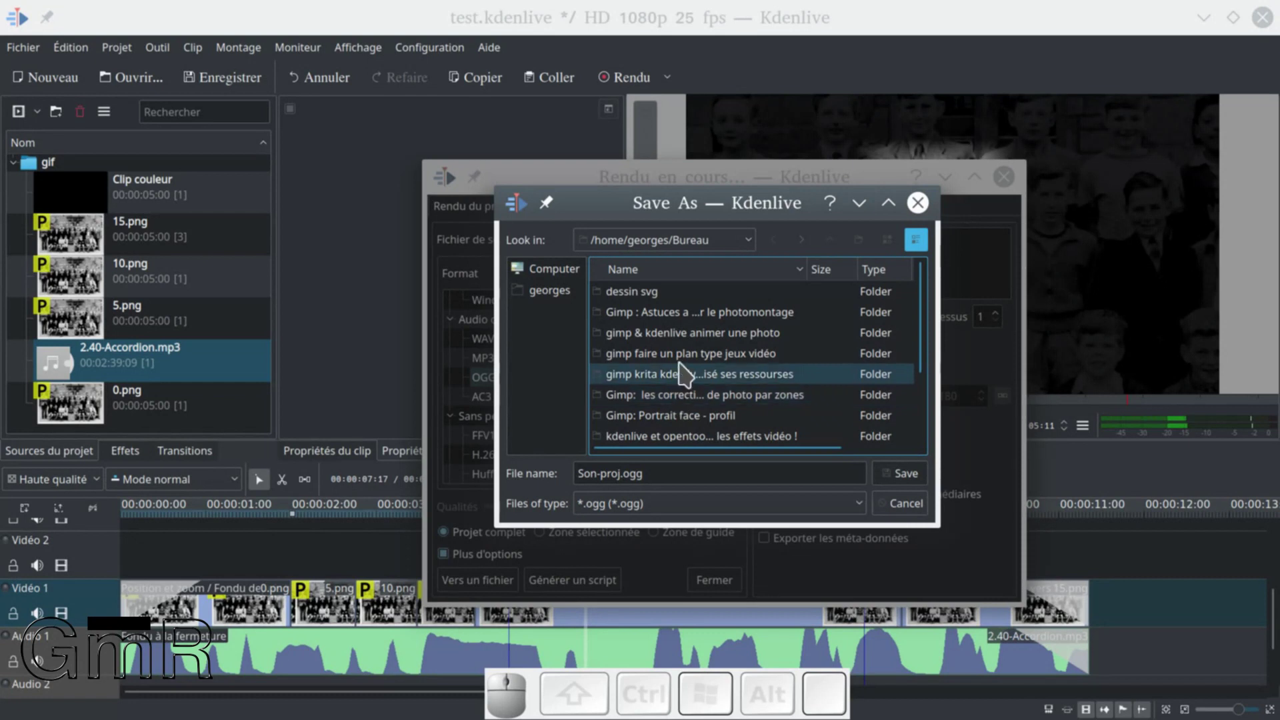
pyautogui.doubleClick(675, 332)
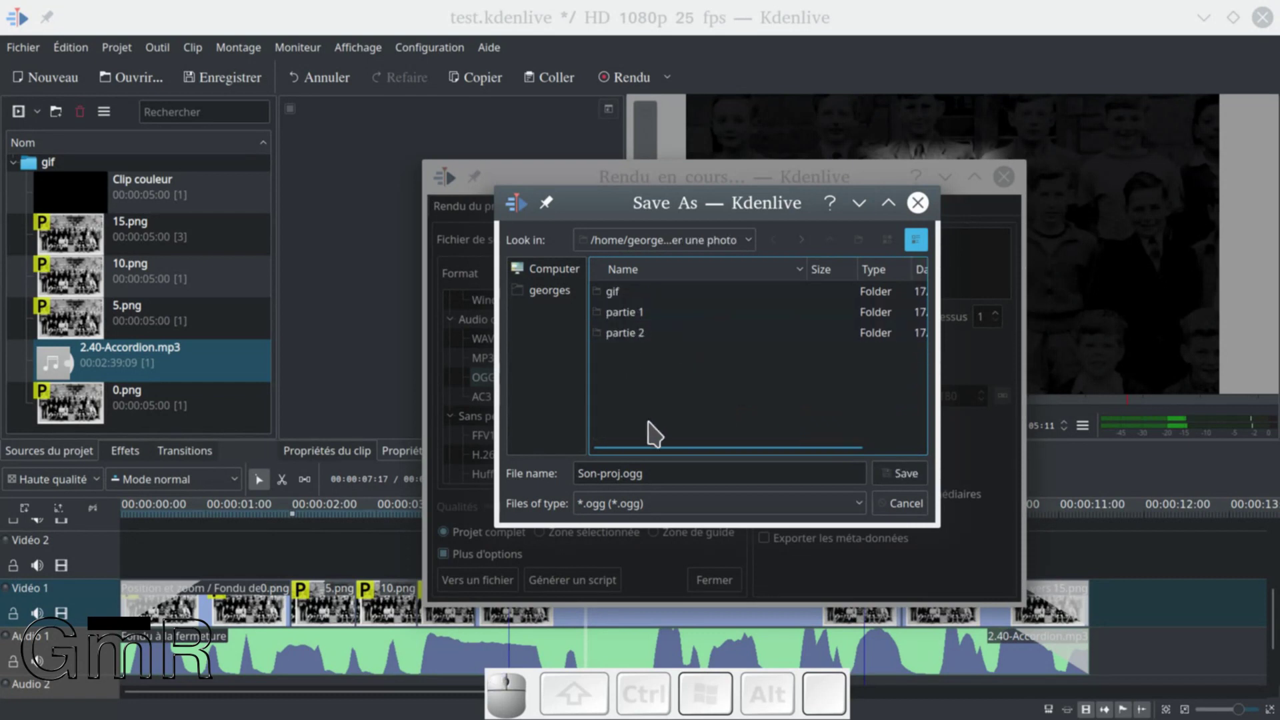
pyautogui.click(915, 475)
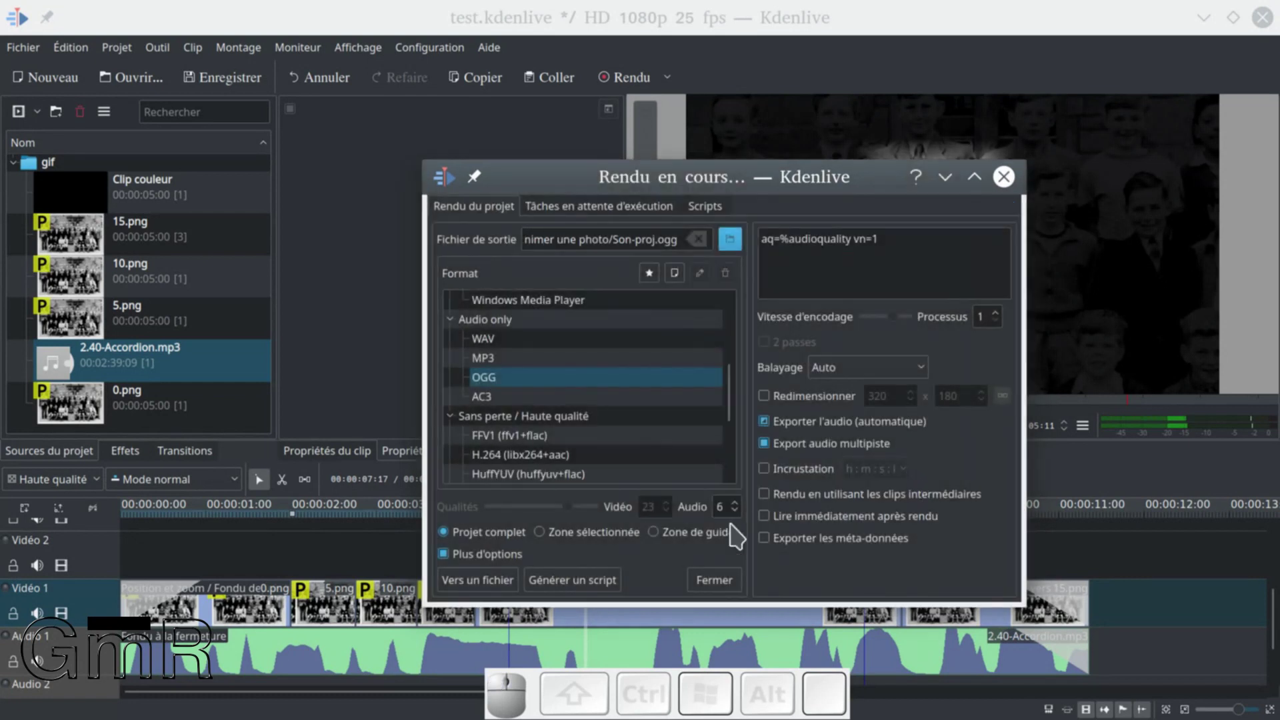
pyautogui.click(496, 588)
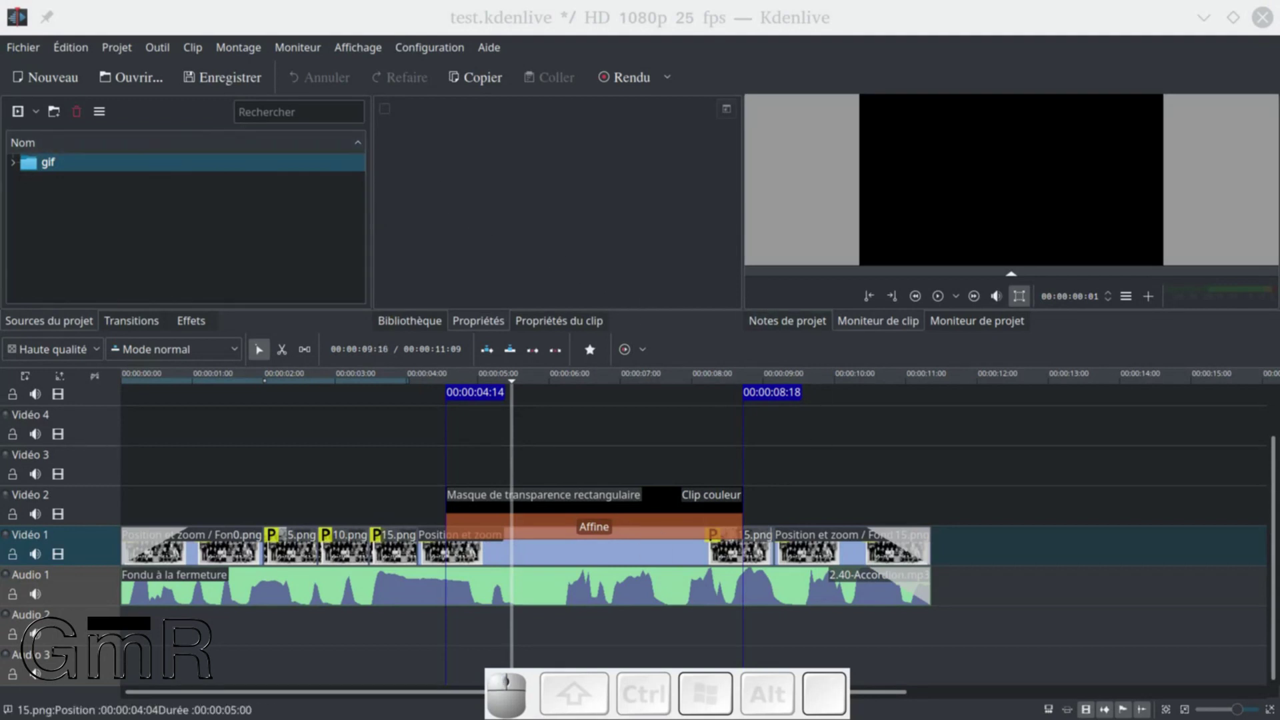
# - Open the rendered Son-proj_Audio_1.ogg from the project folder in Audacity
pyautogui.click(27, 213)
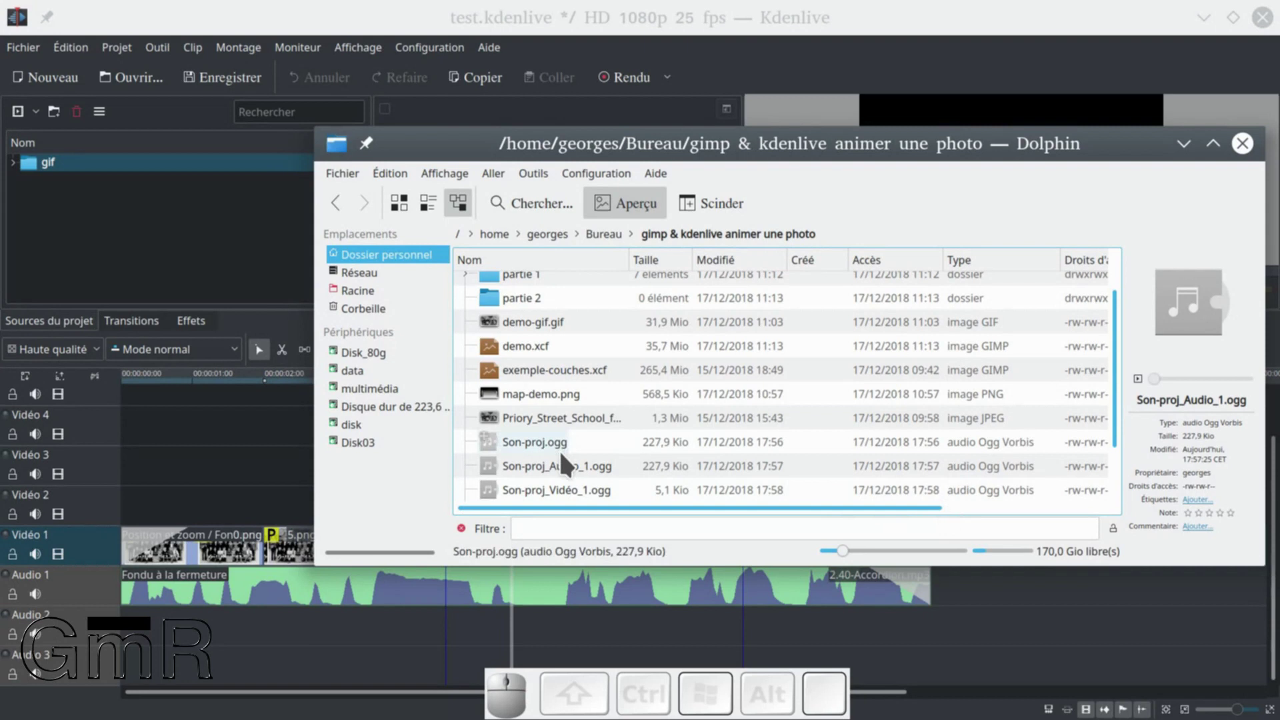
pyautogui.rightClick(557, 460)
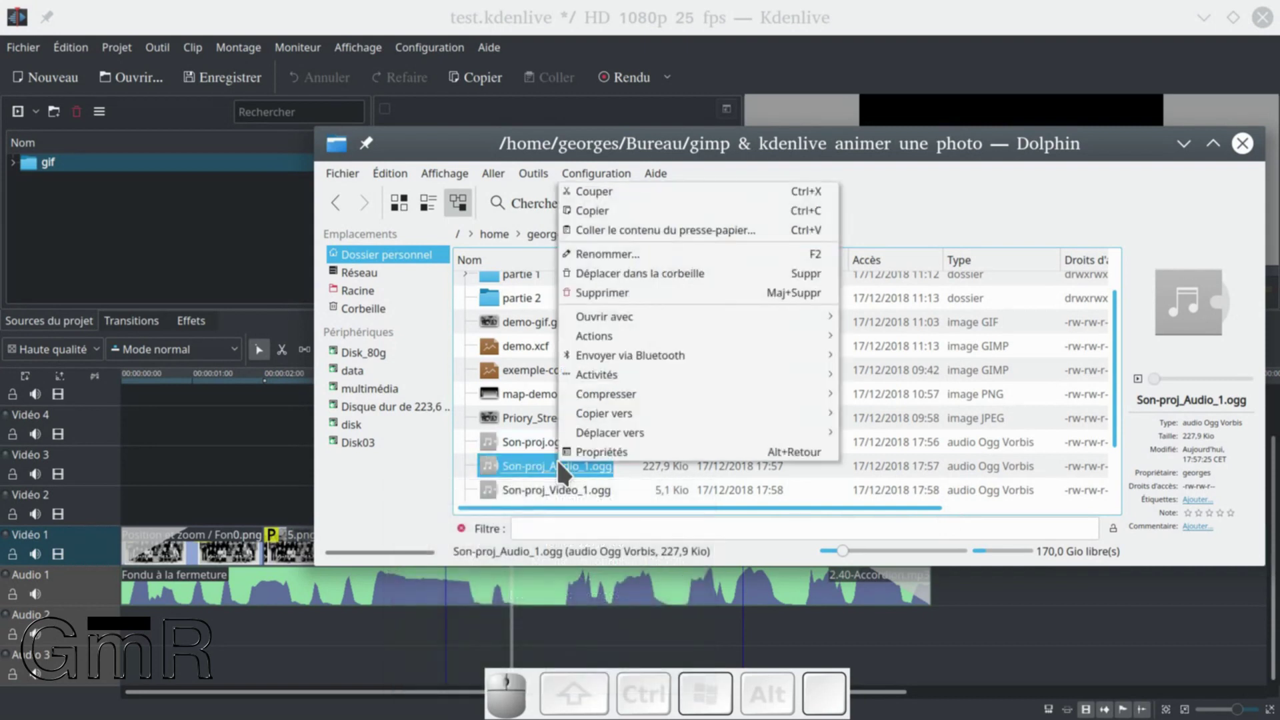
pyautogui.moveTo(603, 318)
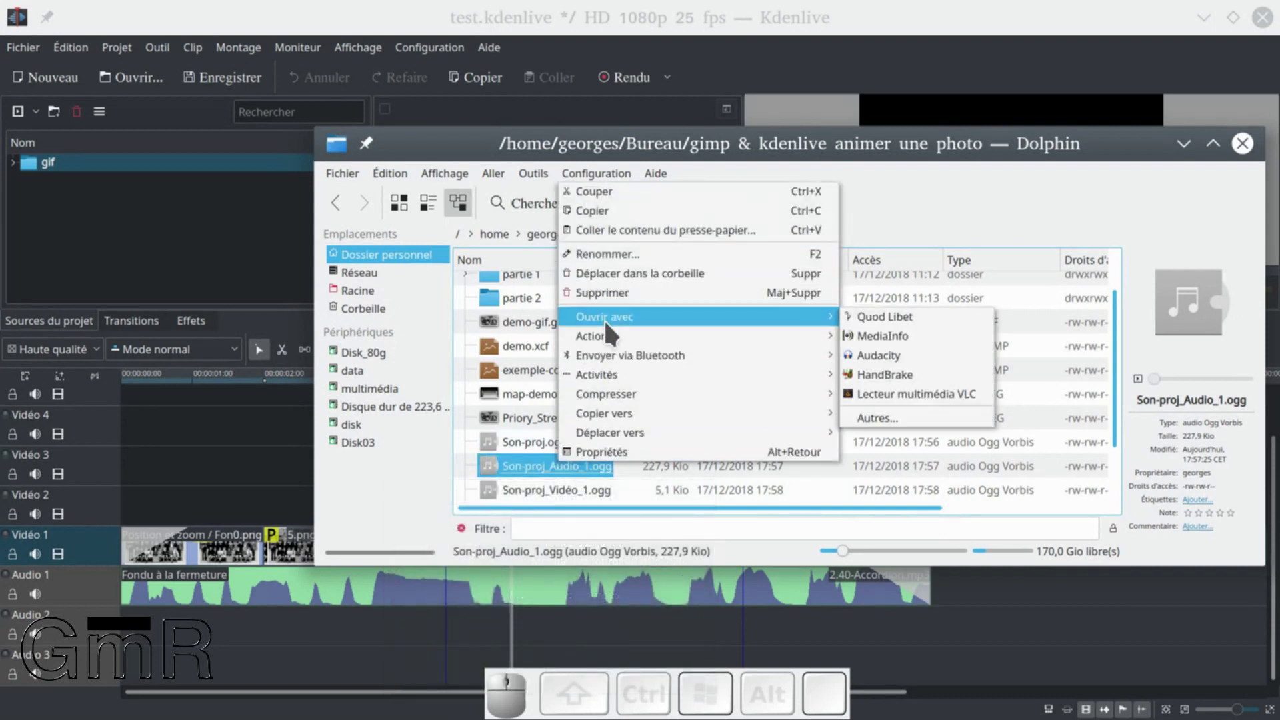
pyautogui.click(877, 357)
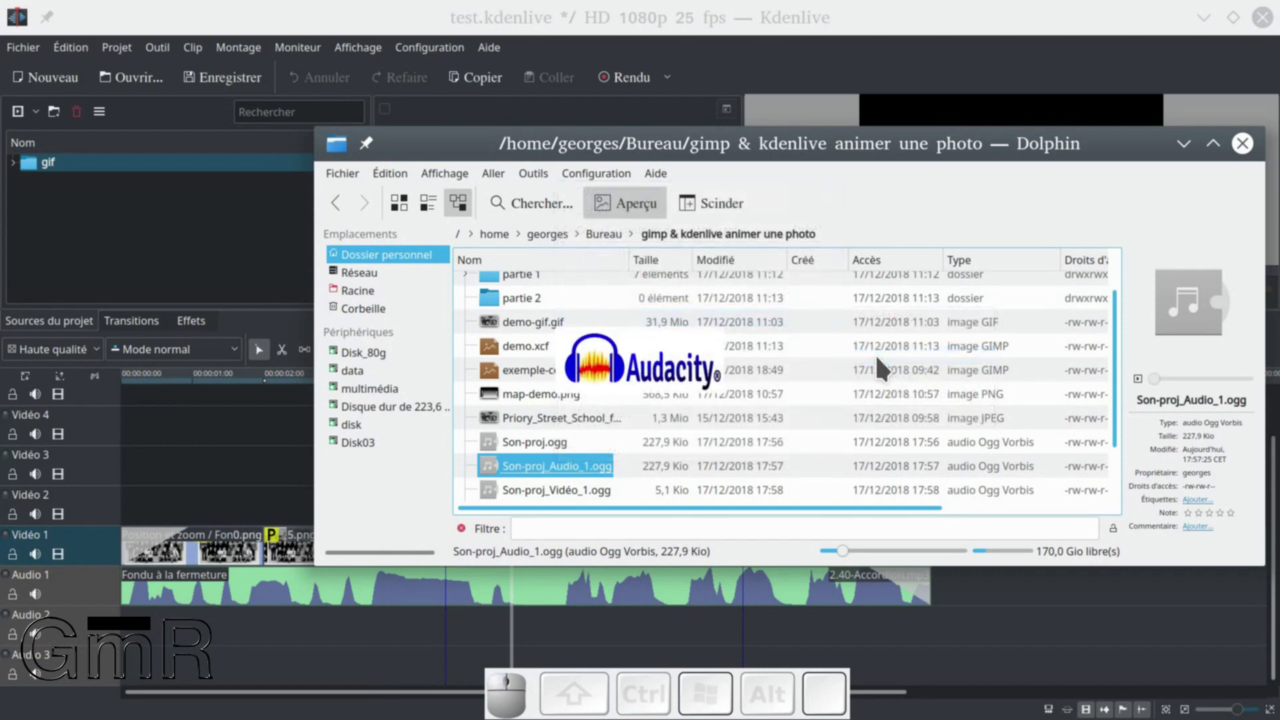
pyautogui.moveTo(748, 148); pyautogui.dragTo(234, 250)
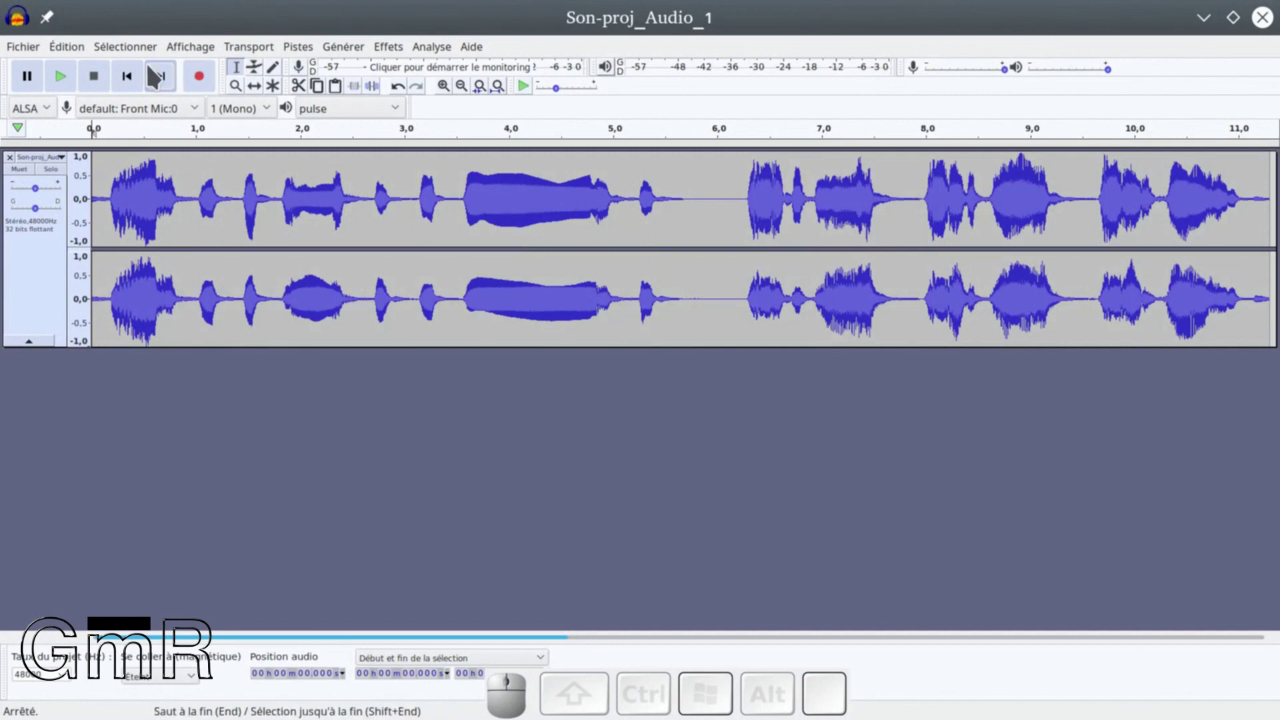
# - Play the exported accordion track from two points to check its sound, and stop the playback
pyautogui.click(59, 77)
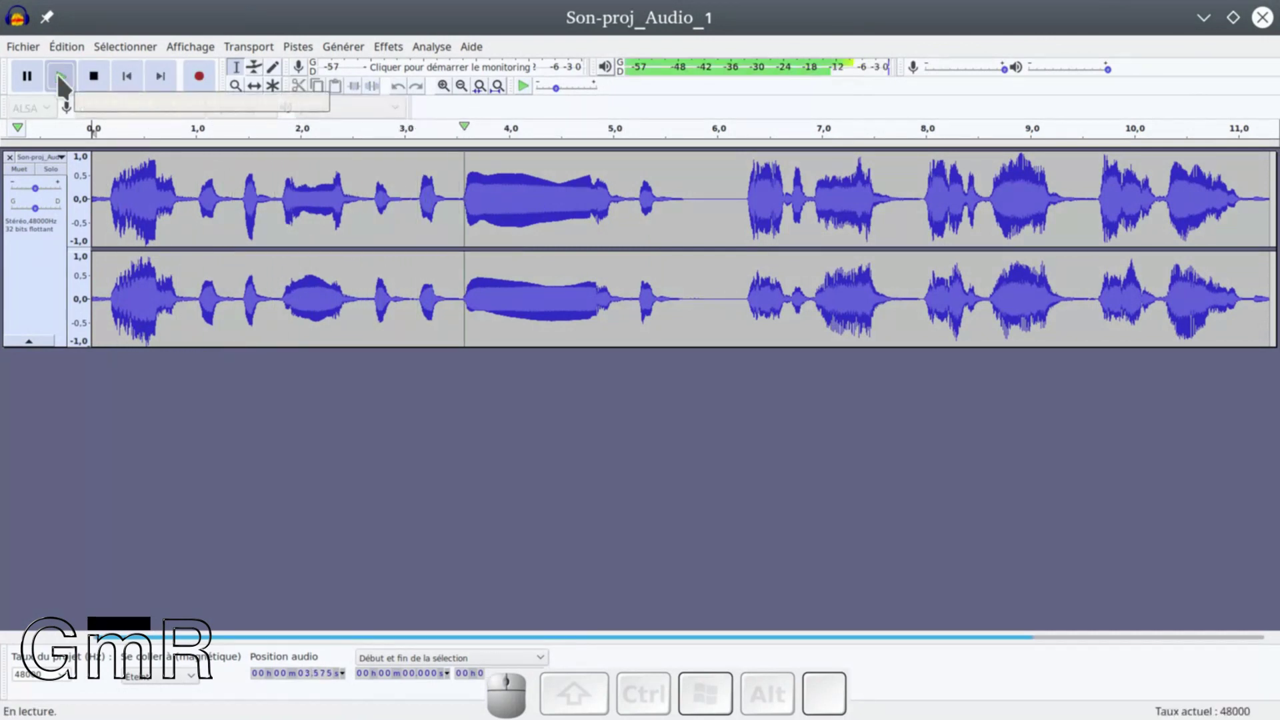
pyautogui.click(150, 143)
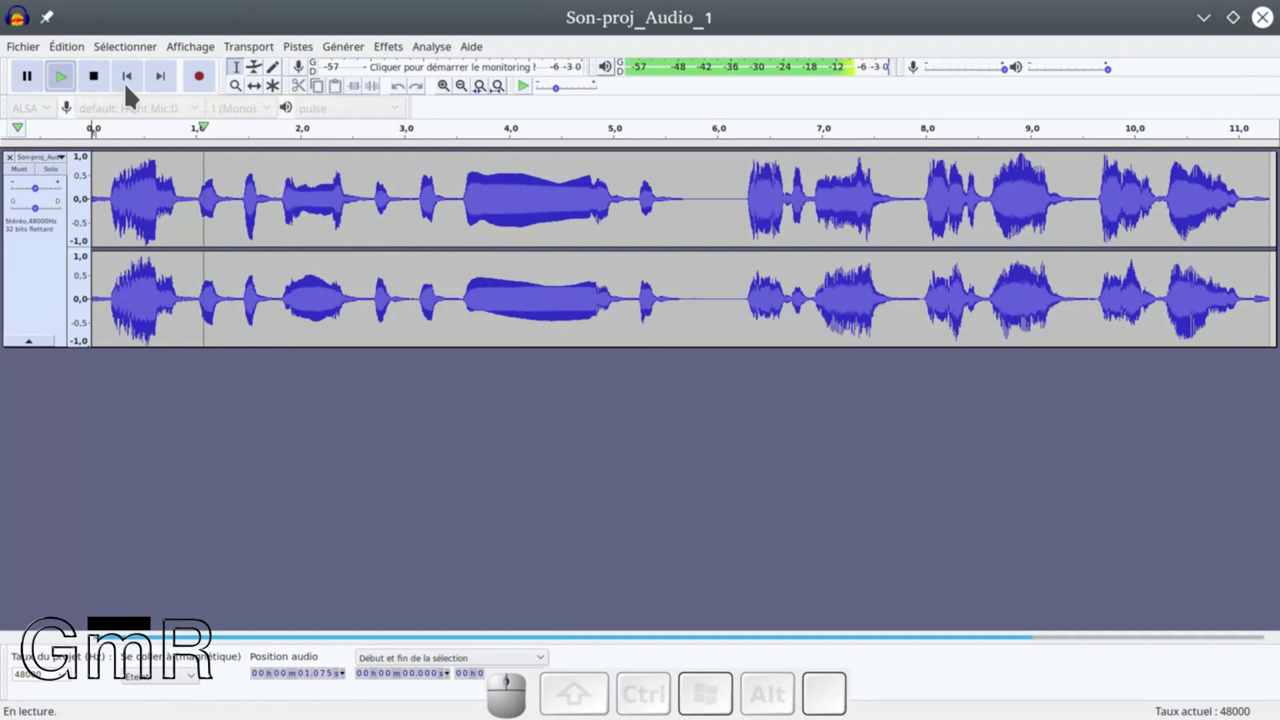
pyautogui.click(95, 77)
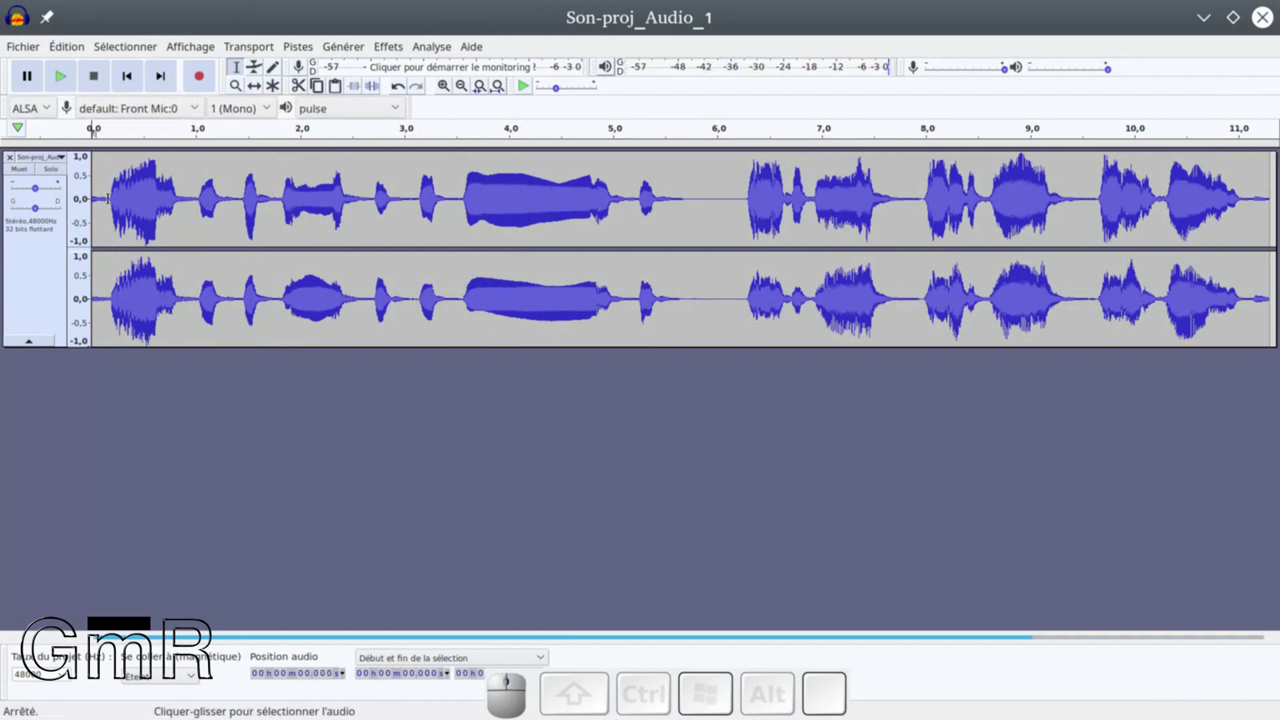
# - Replace the first 0.15 seconds or so of the track, just before the first note, with generated silence
pyautogui.moveTo(107, 198); pyautogui.dragTo(91, 198)
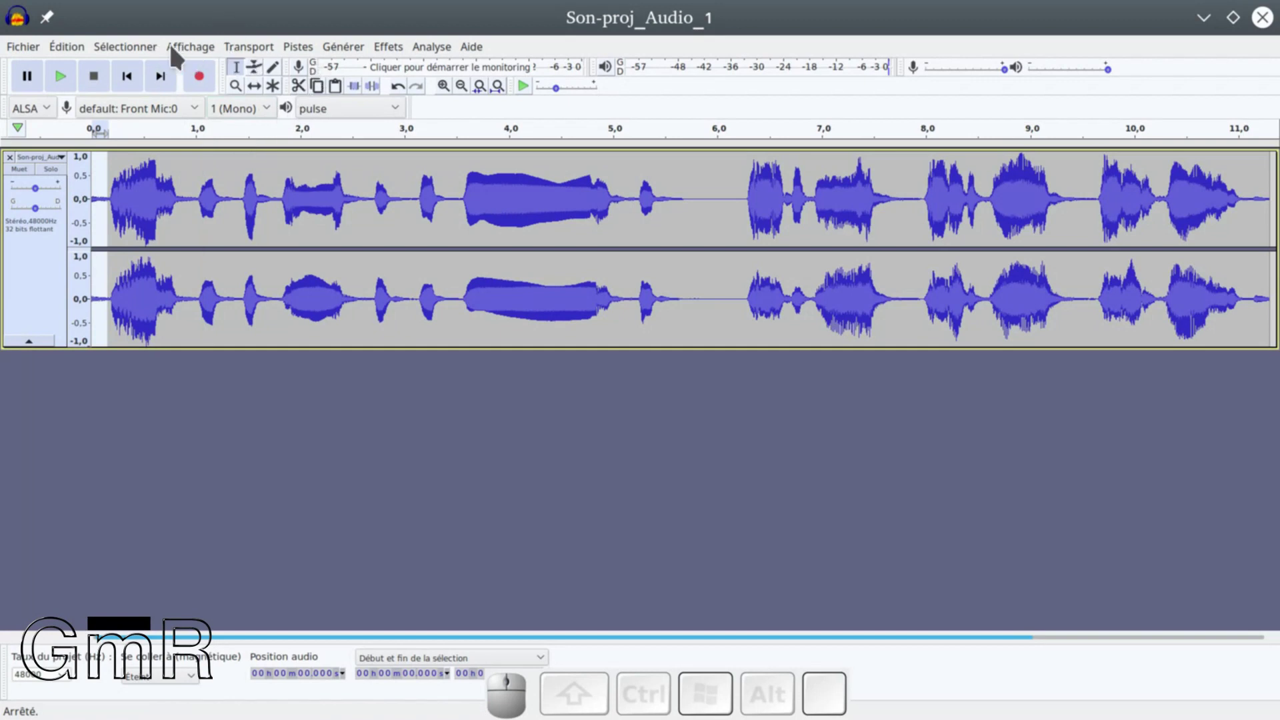
pyautogui.click(339, 45)
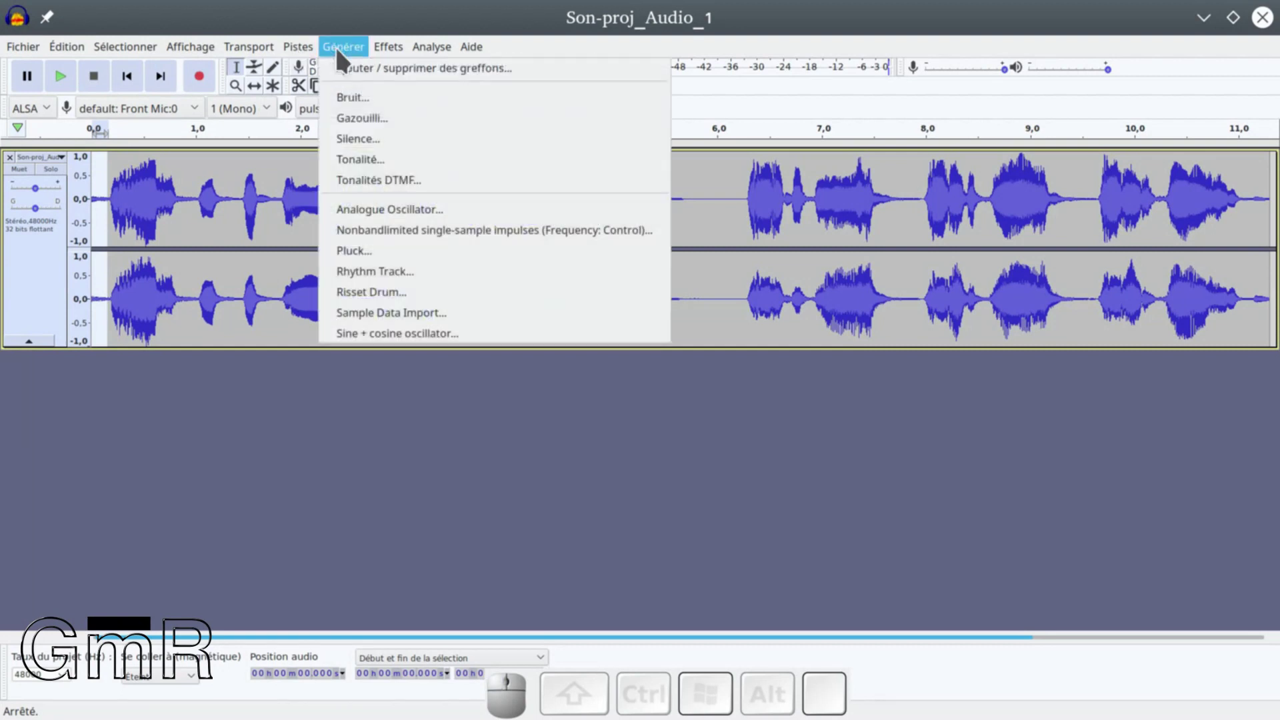
pyautogui.click(384, 138)
pyautogui.click(712, 395)
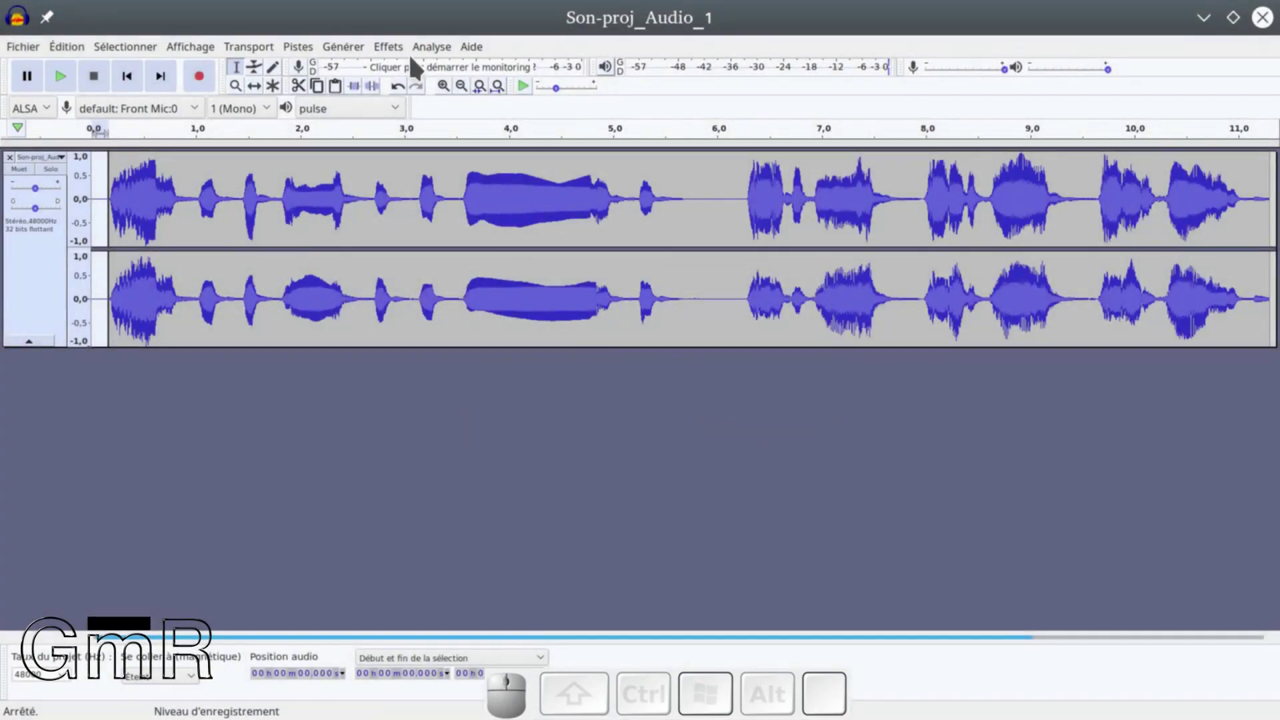
pyautogui.moveTo(495, 33); pyautogui.dragTo(3, 46)
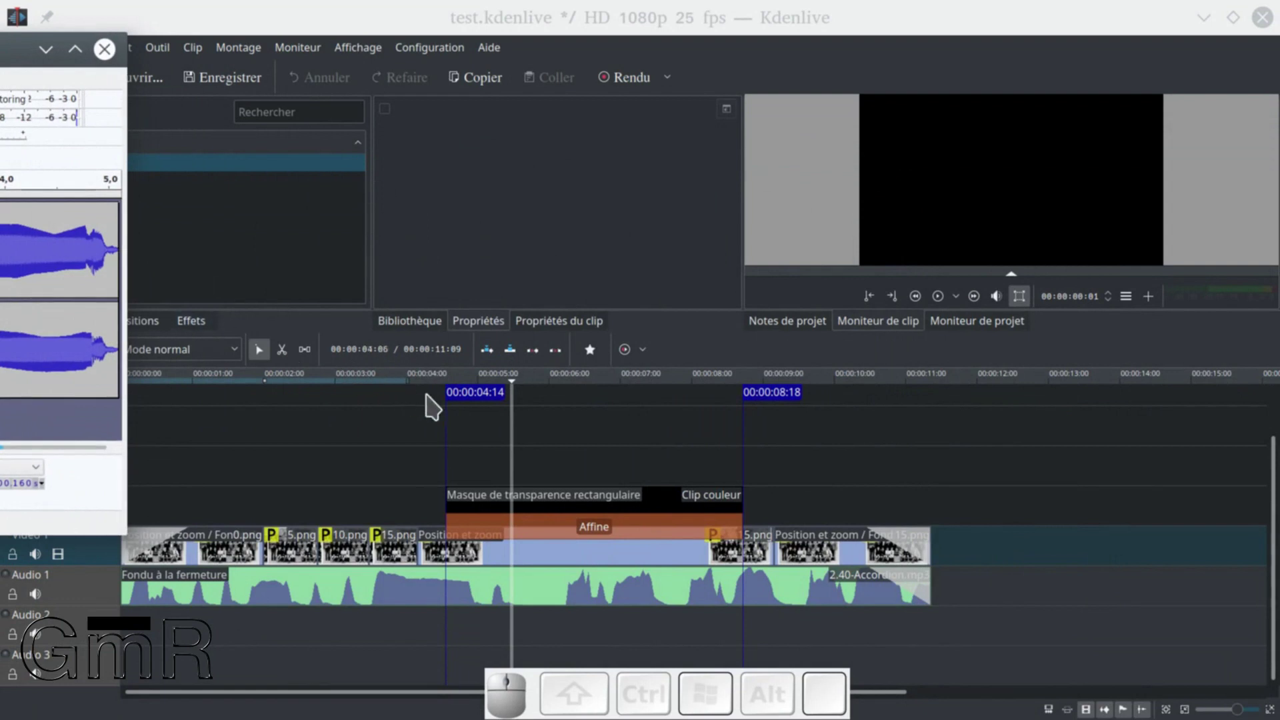
pyautogui.moveTo(3, 46); pyautogui.dragTo(613, 7)
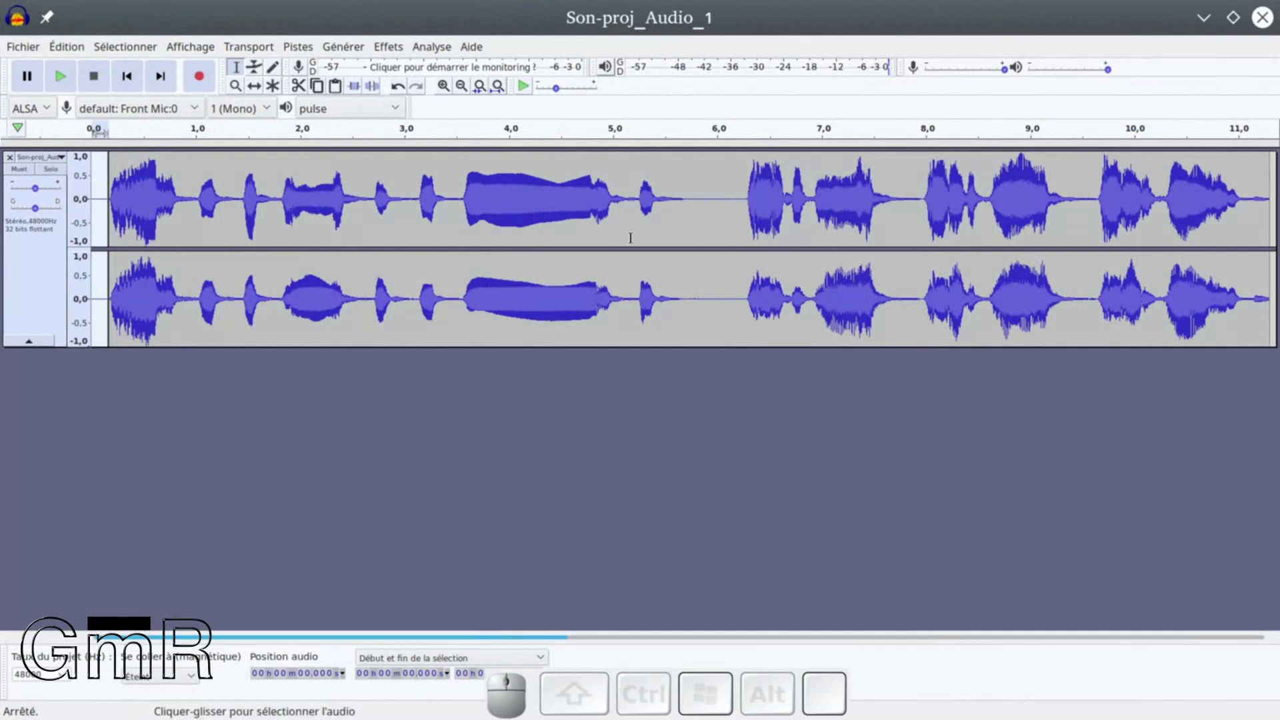
pyautogui.moveTo(454, 634); pyautogui.dragTo(314, 614)
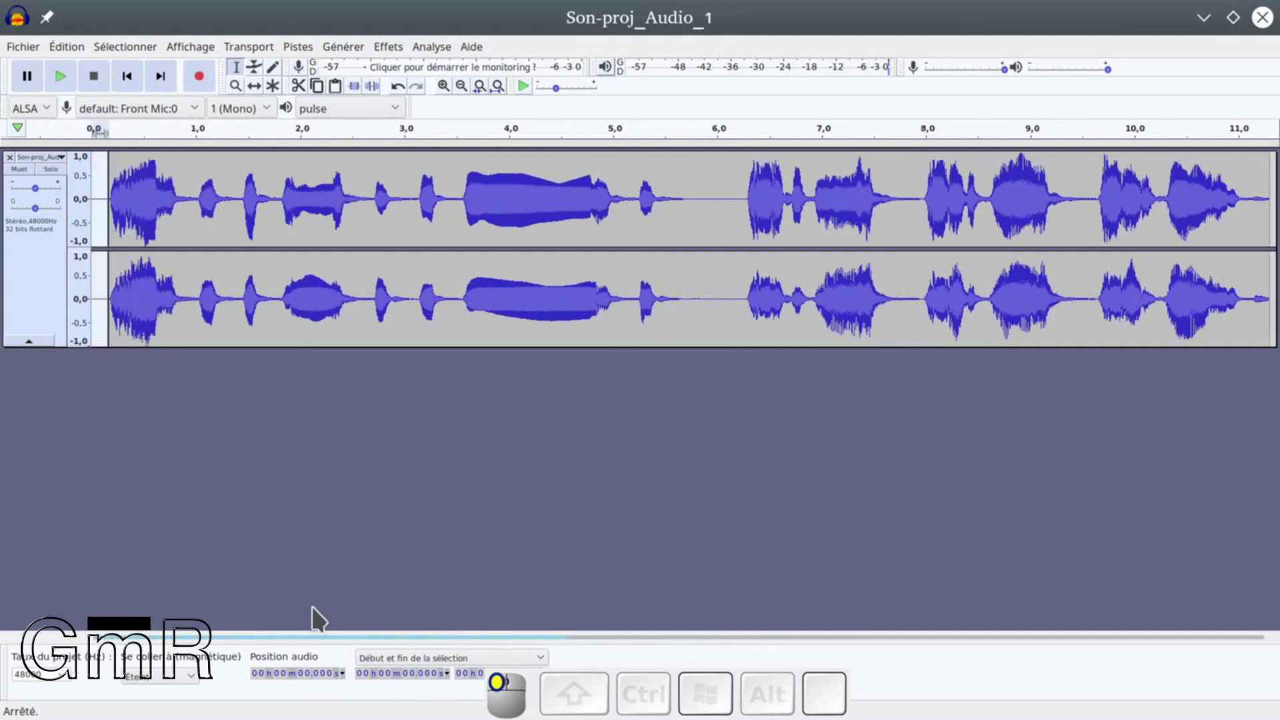
pyautogui.moveTo(510, 26); pyautogui.dragTo(1, 107)
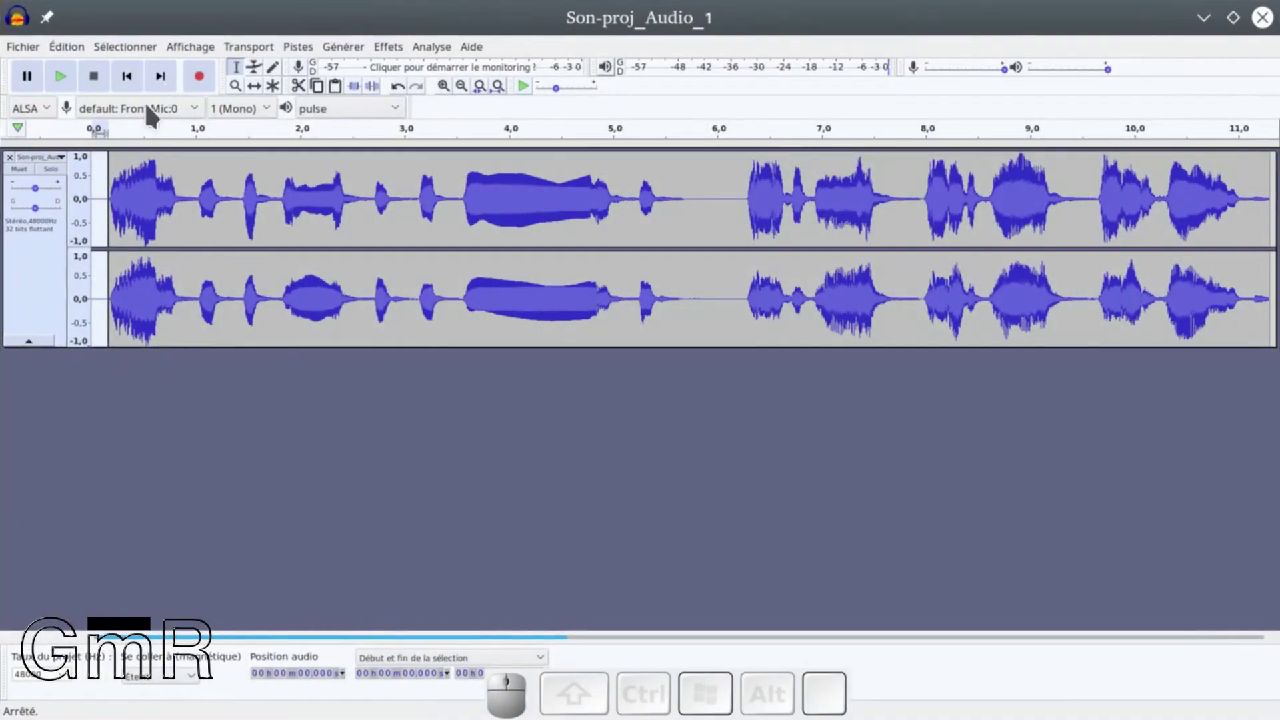
# - Mute the accordion track, start a new microphone recording in pause mode and stop the recording
pyautogui.click(21, 169)
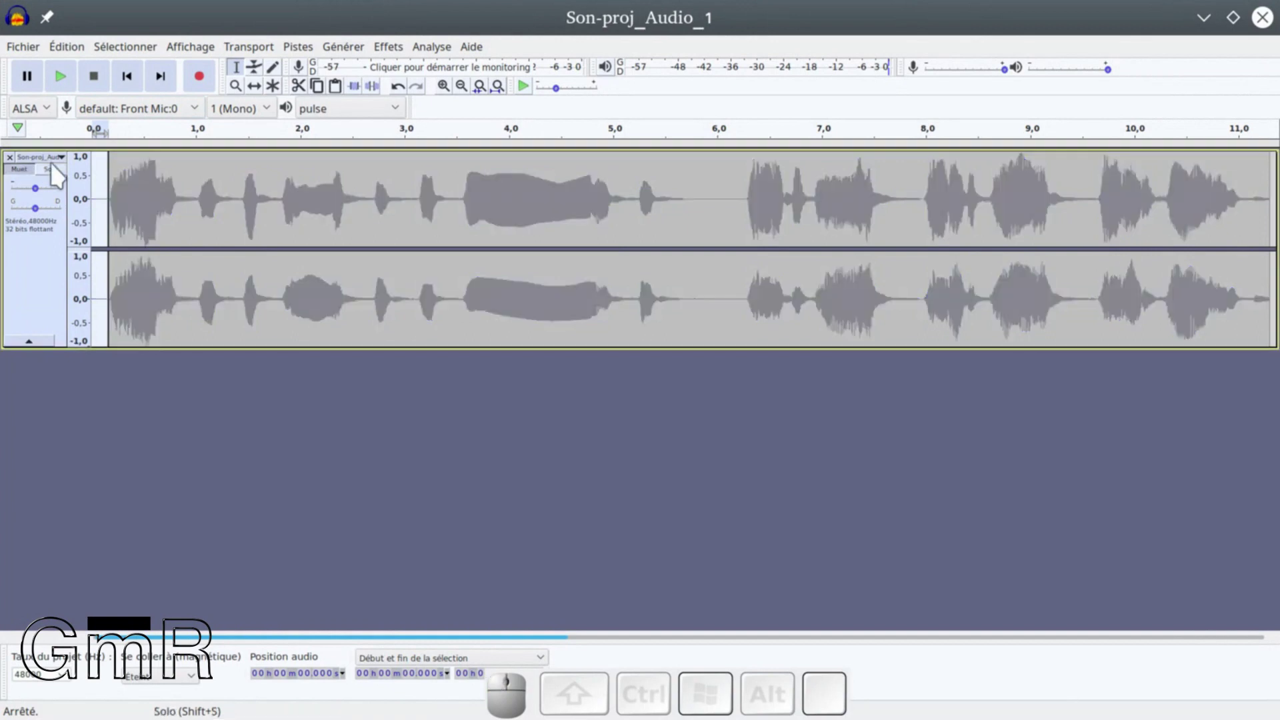
pyautogui.click(27, 76)
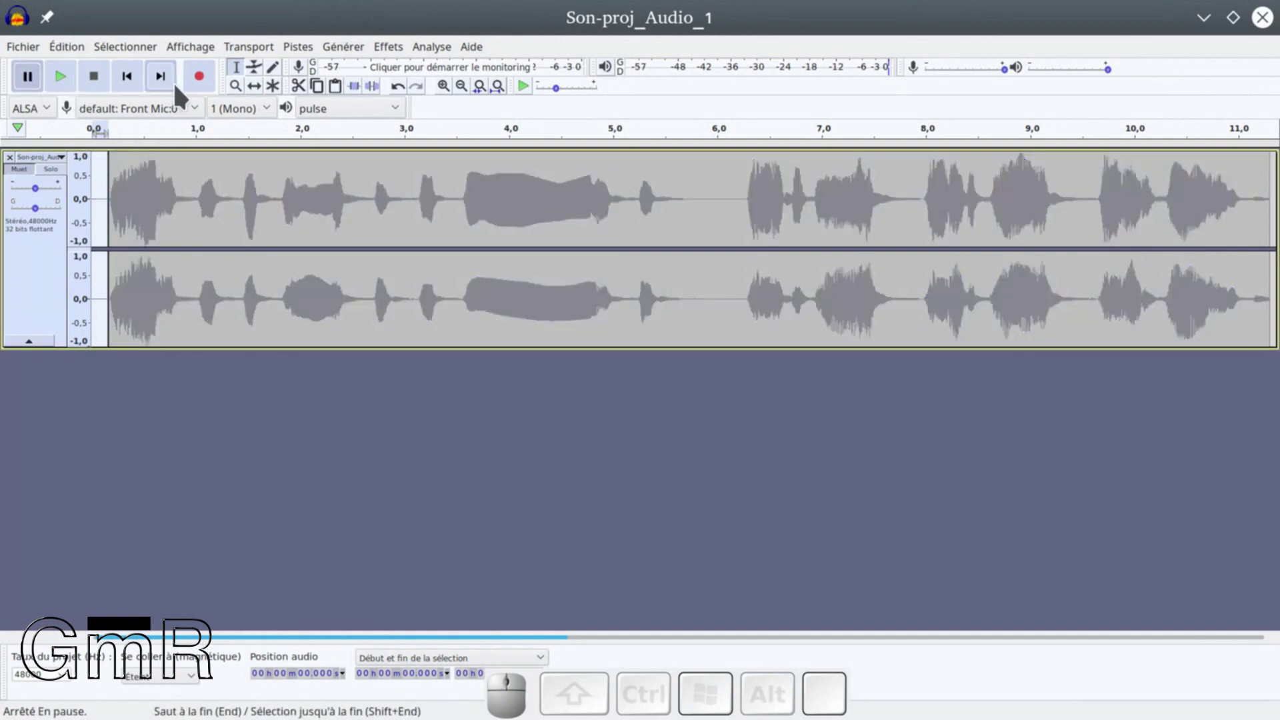
pyautogui.click(202, 73)
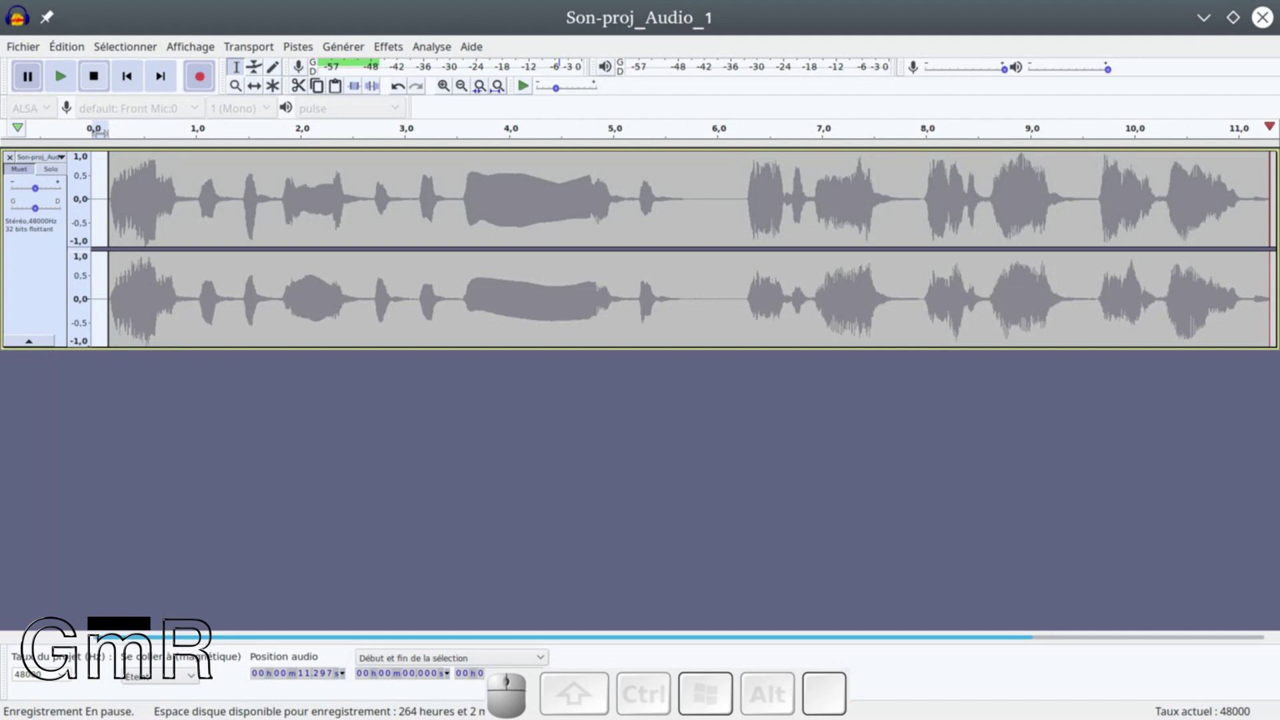
pyautogui.click(94, 76)
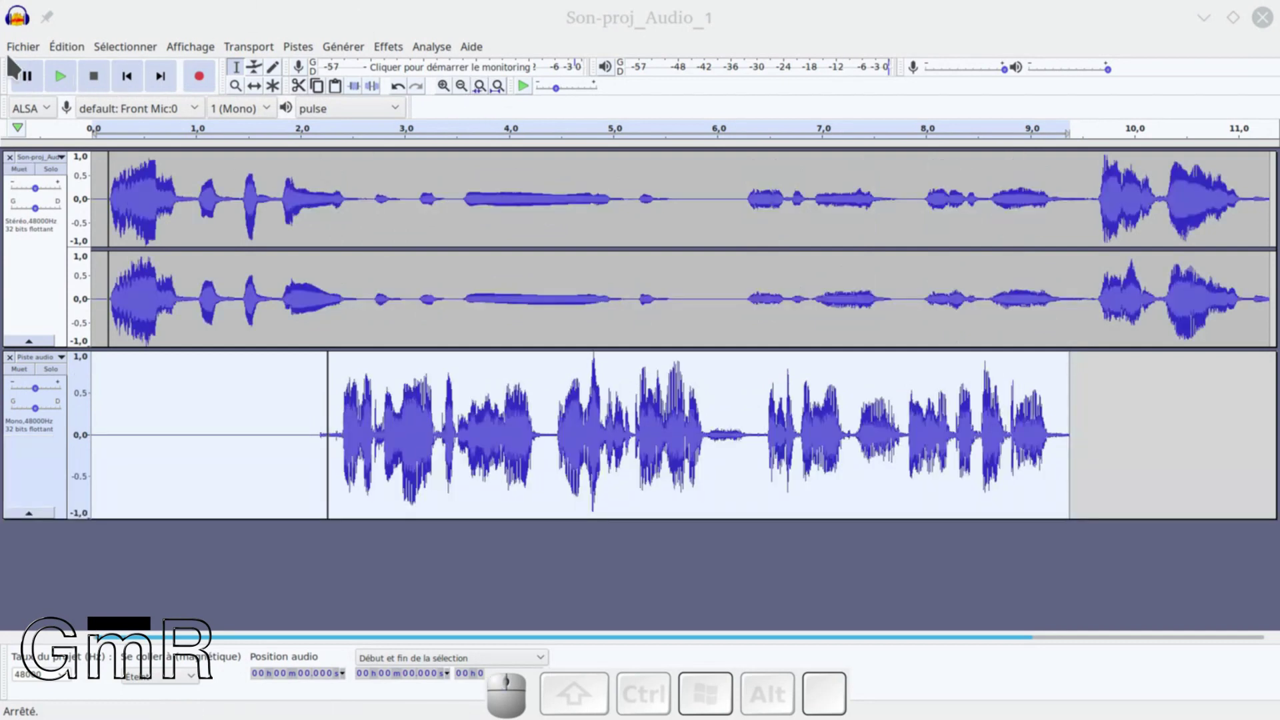
# - Close Audacity and import Son-proj.ogg from the "gimp & kdenlive animer une photo" folder into the Kdenlive project bin
pyautogui.click(1264, 16)
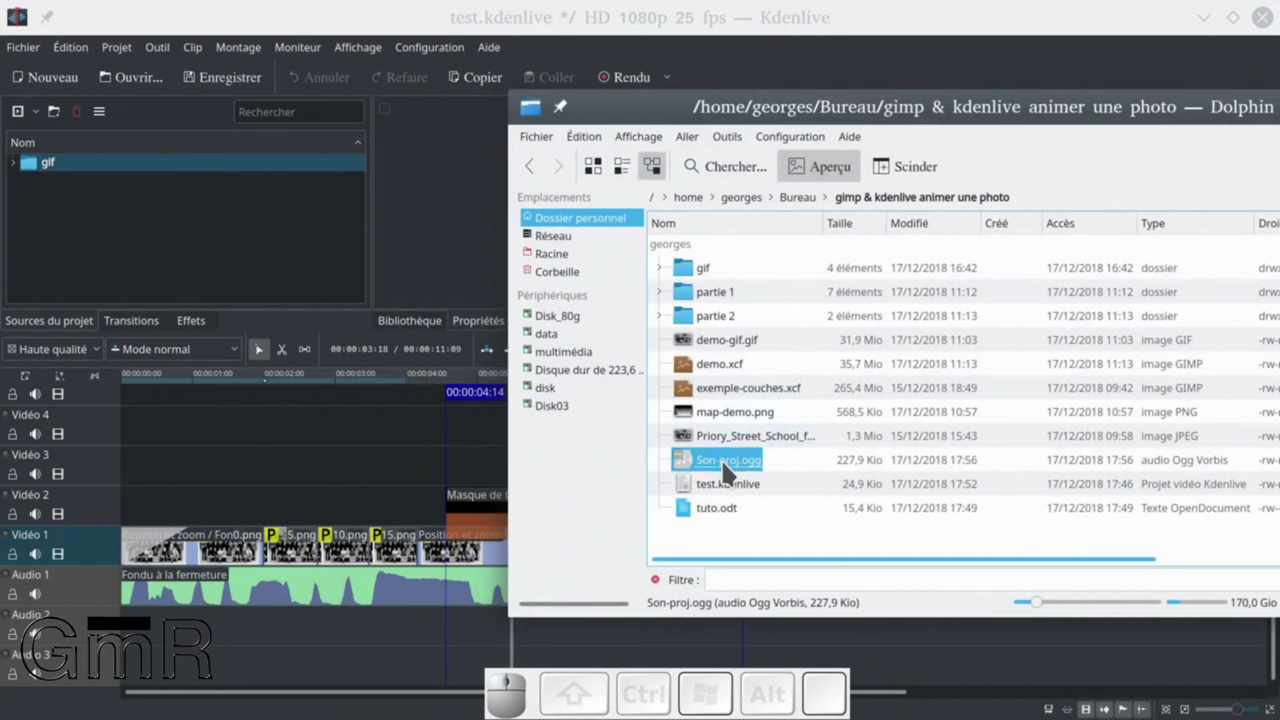
pyautogui.moveTo(721, 458); pyautogui.dragTo(110, 225)
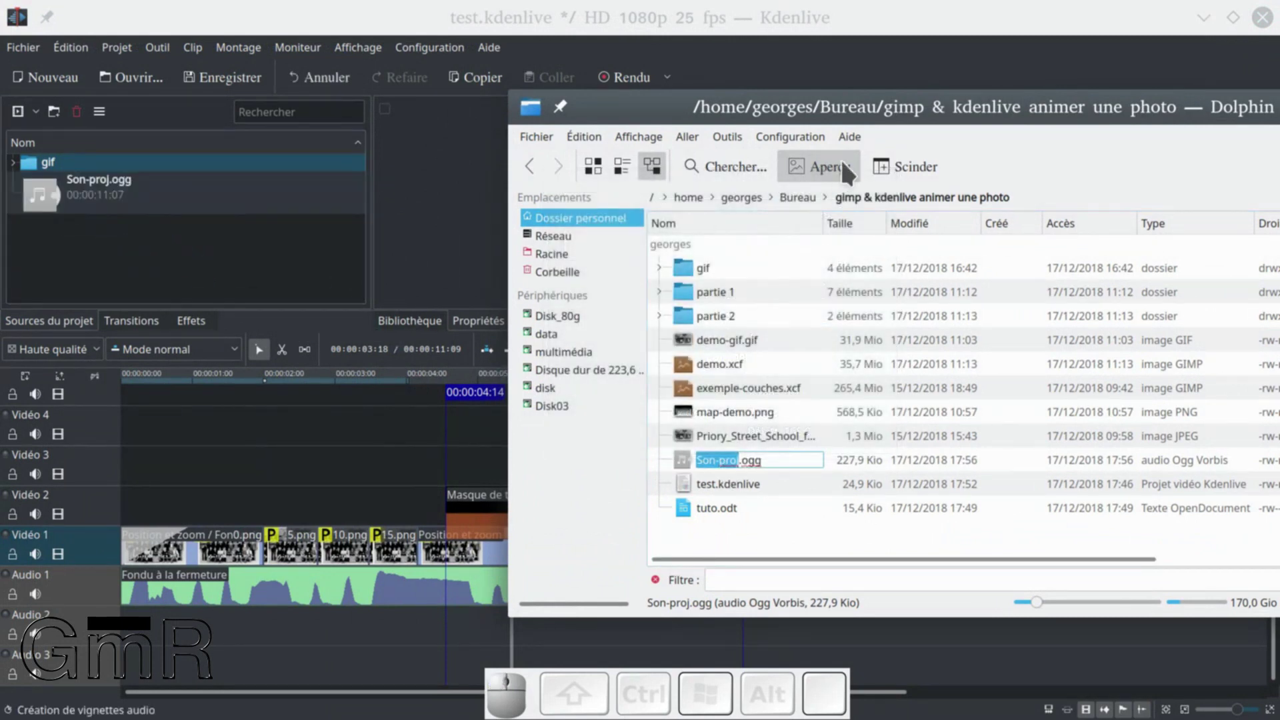
pyautogui.click(975, 125)
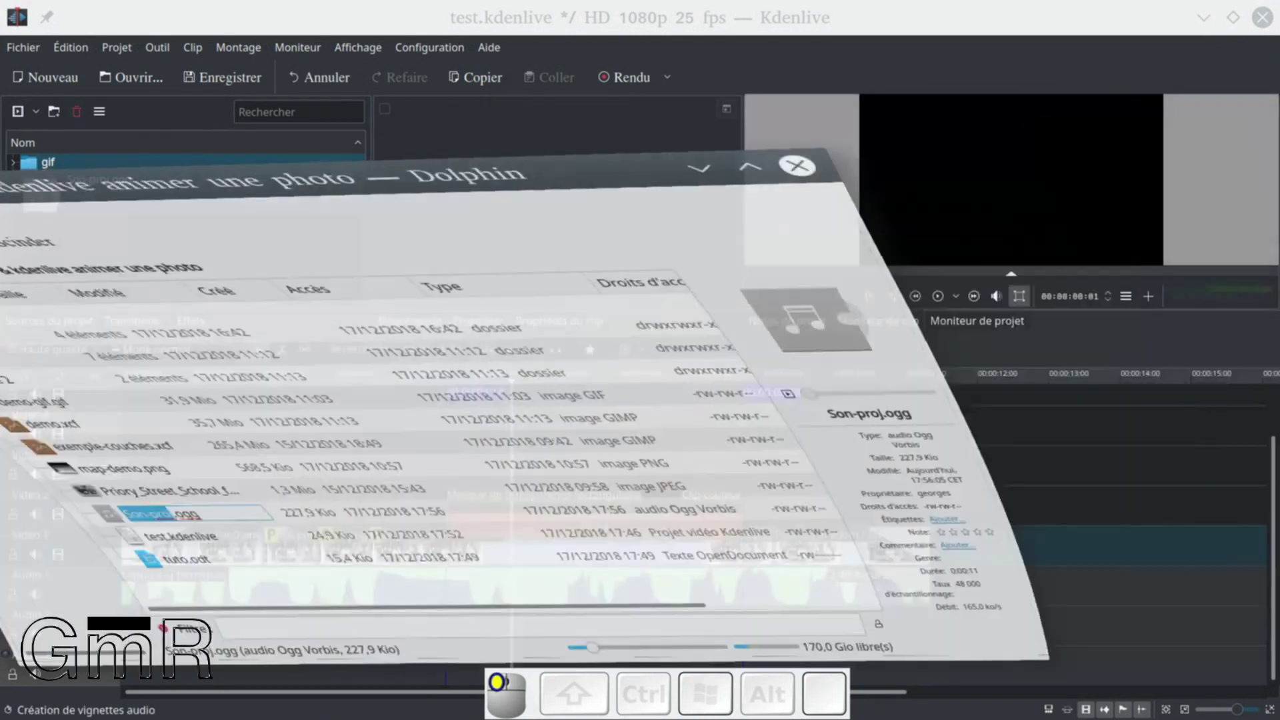
# - Replace the 2.40-Accordion.mp3 clip on Audio 1 with Son-proj.ogg, aligned to the start of the timeline
pyautogui.moveTo(85, 190); pyautogui.dragTo(126, 632)
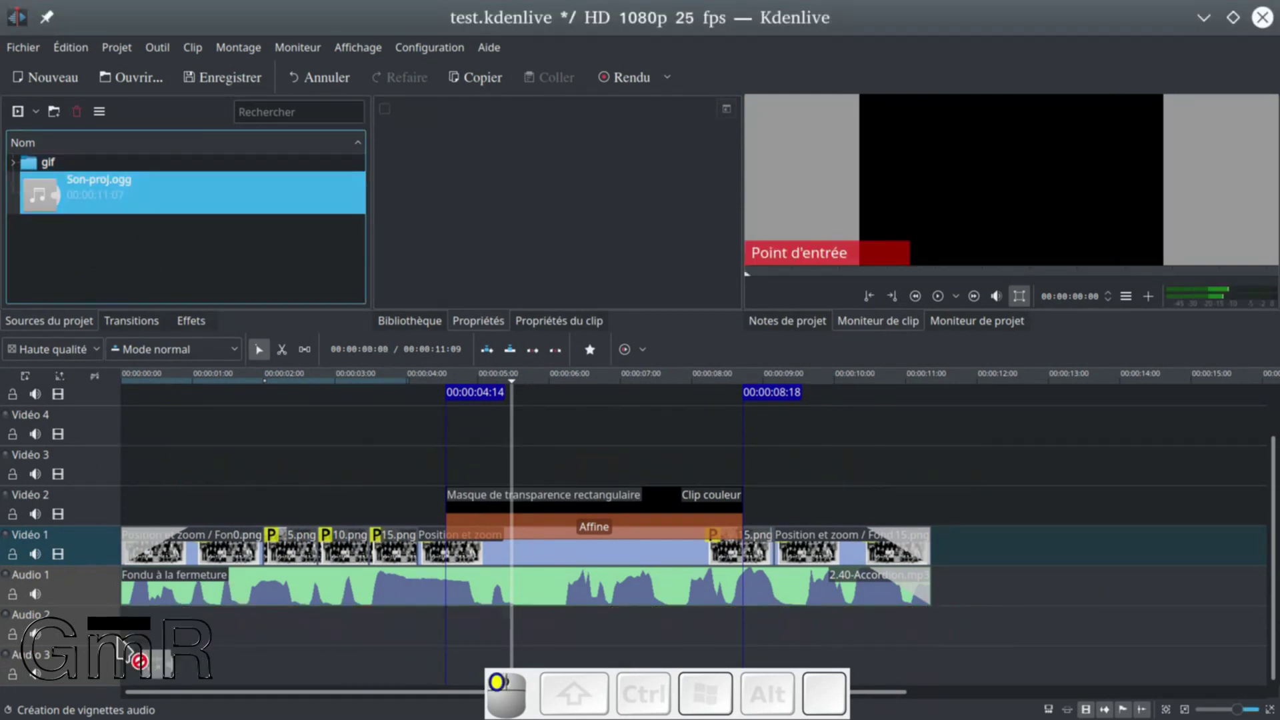
pyautogui.click(237, 595)
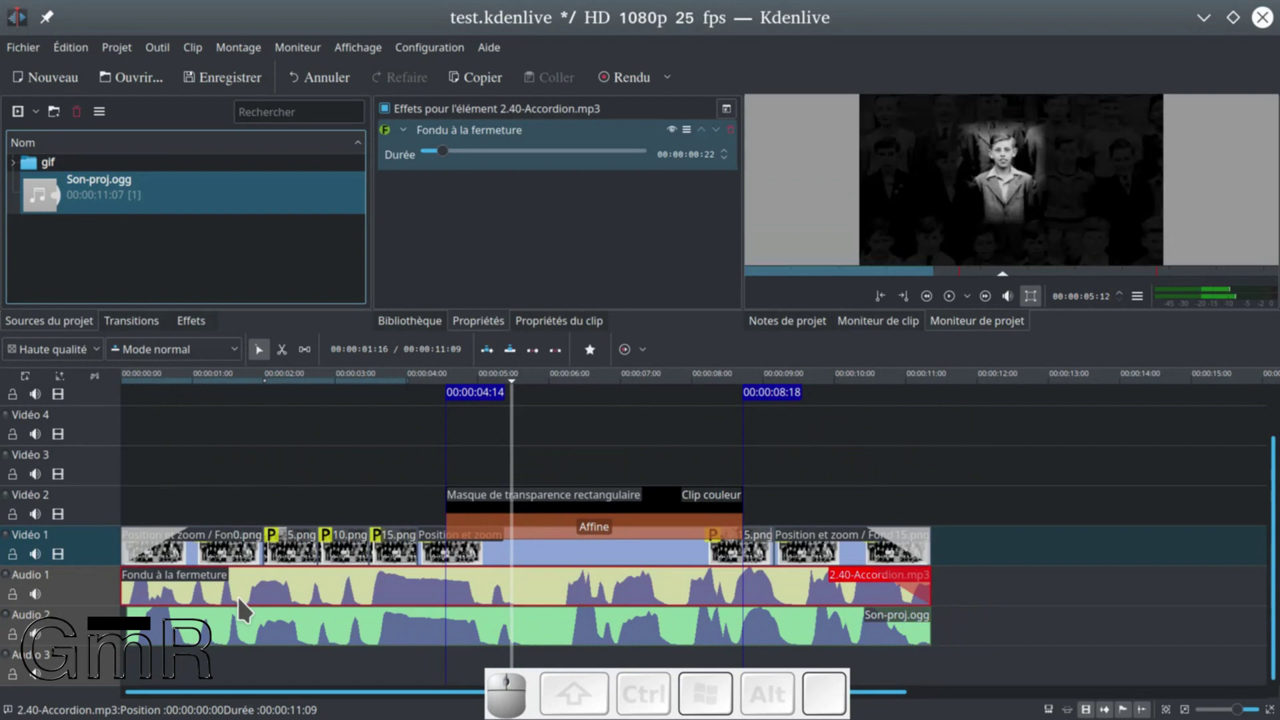
pyautogui.press('Delete')
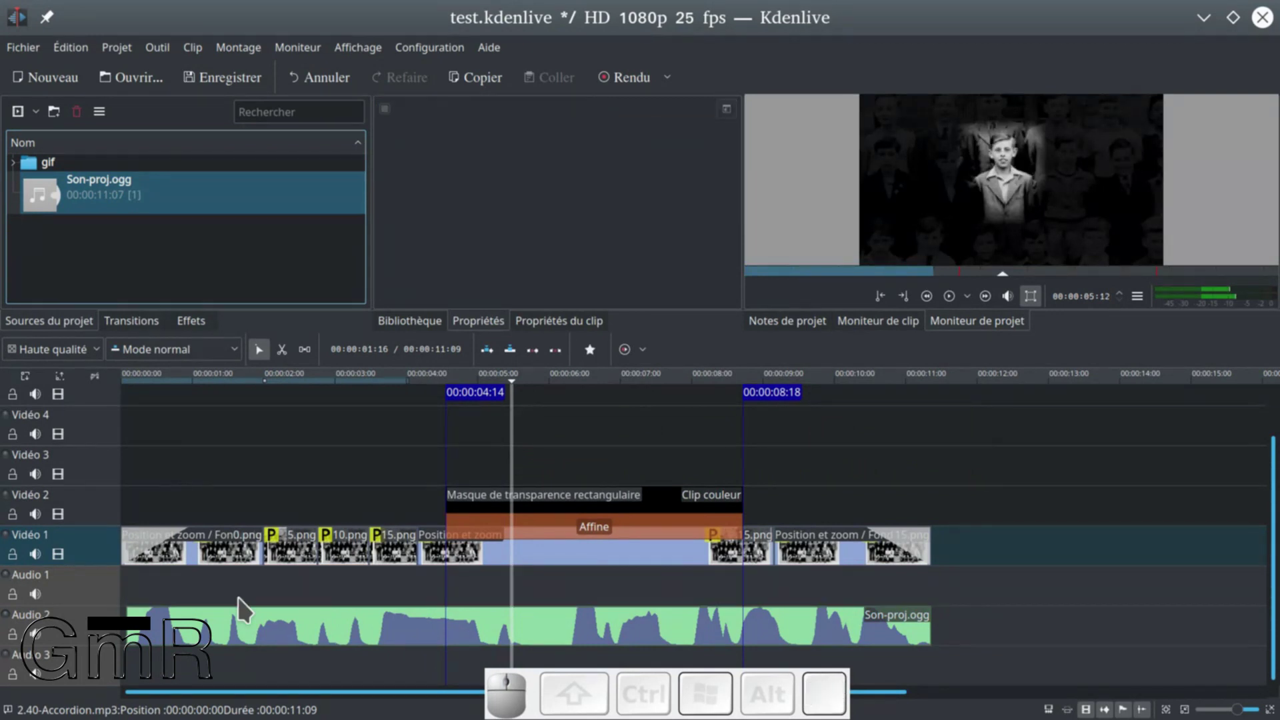
pyautogui.click(238, 627)
pyautogui.moveTo(238, 627); pyautogui.dragTo(233, 587)
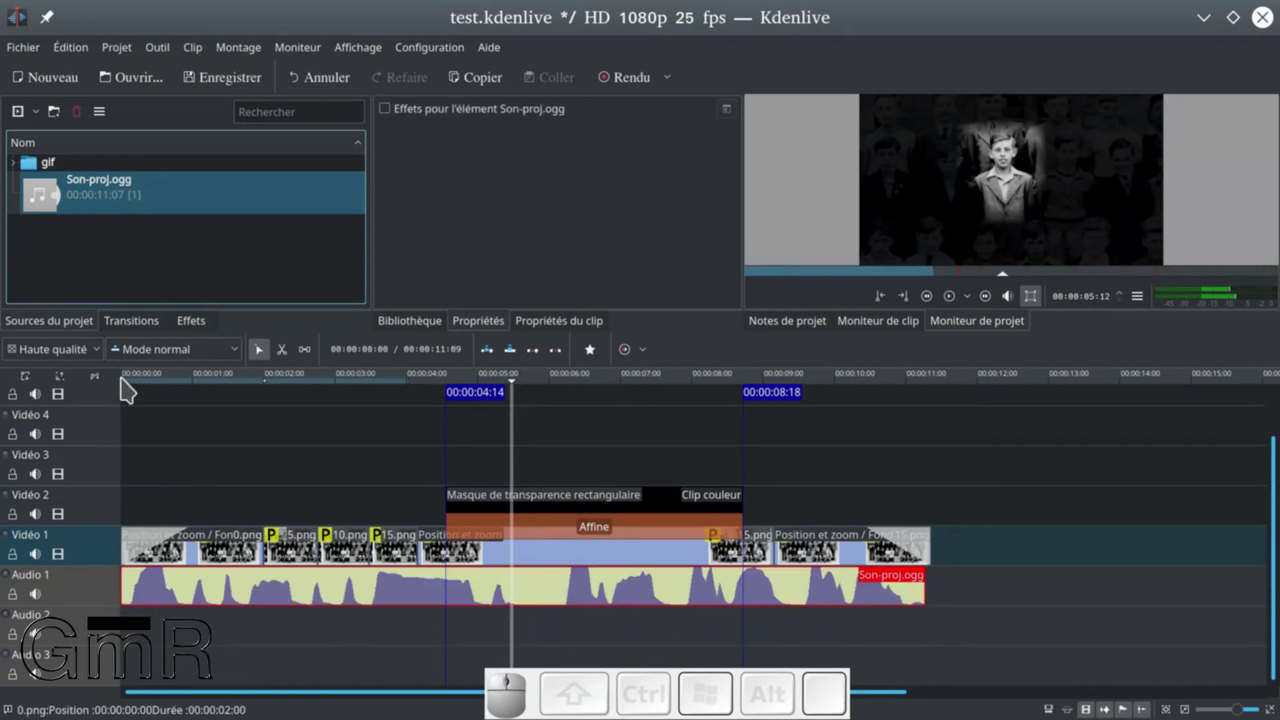
# - Clean the unused clips out of the project and expand the gif folder to check which clips remain
pyautogui.click(118, 47)
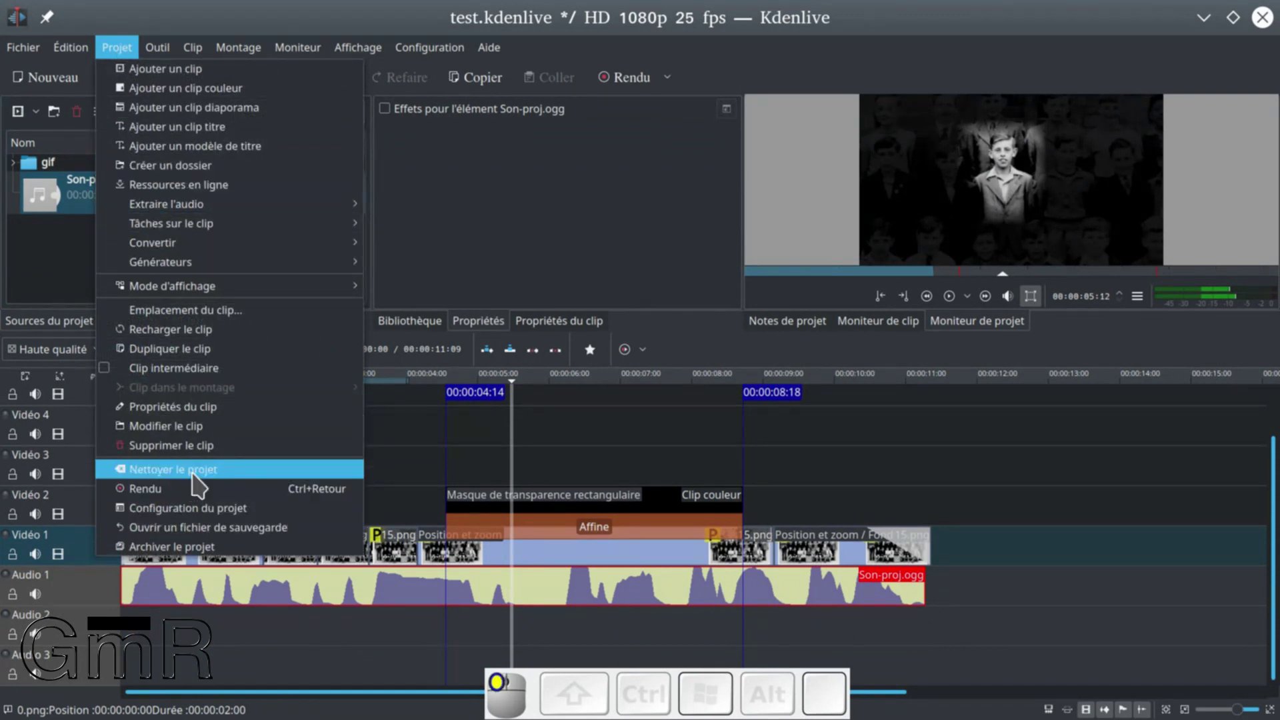
pyautogui.click(190, 469)
pyautogui.click(718, 379)
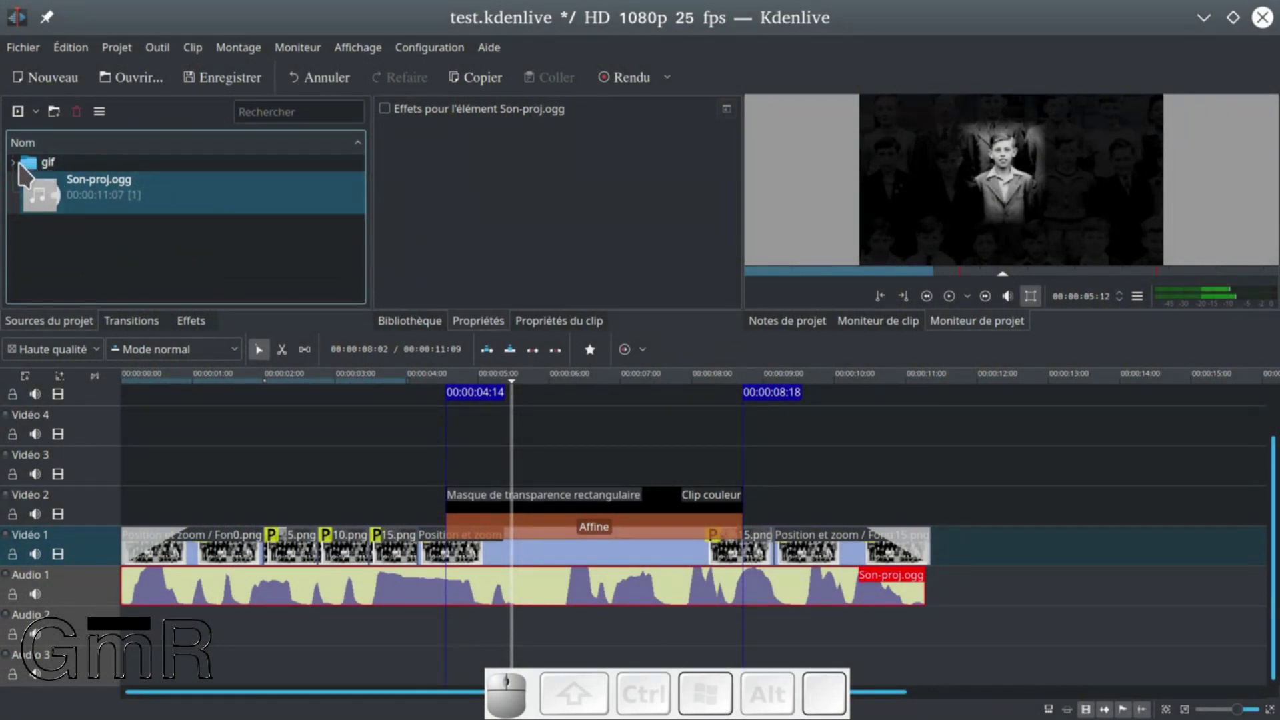
pyautogui.click(15, 163)
pyautogui.scroll(2, 100, 200)
pyautogui.scroll(-2, 185, 210)
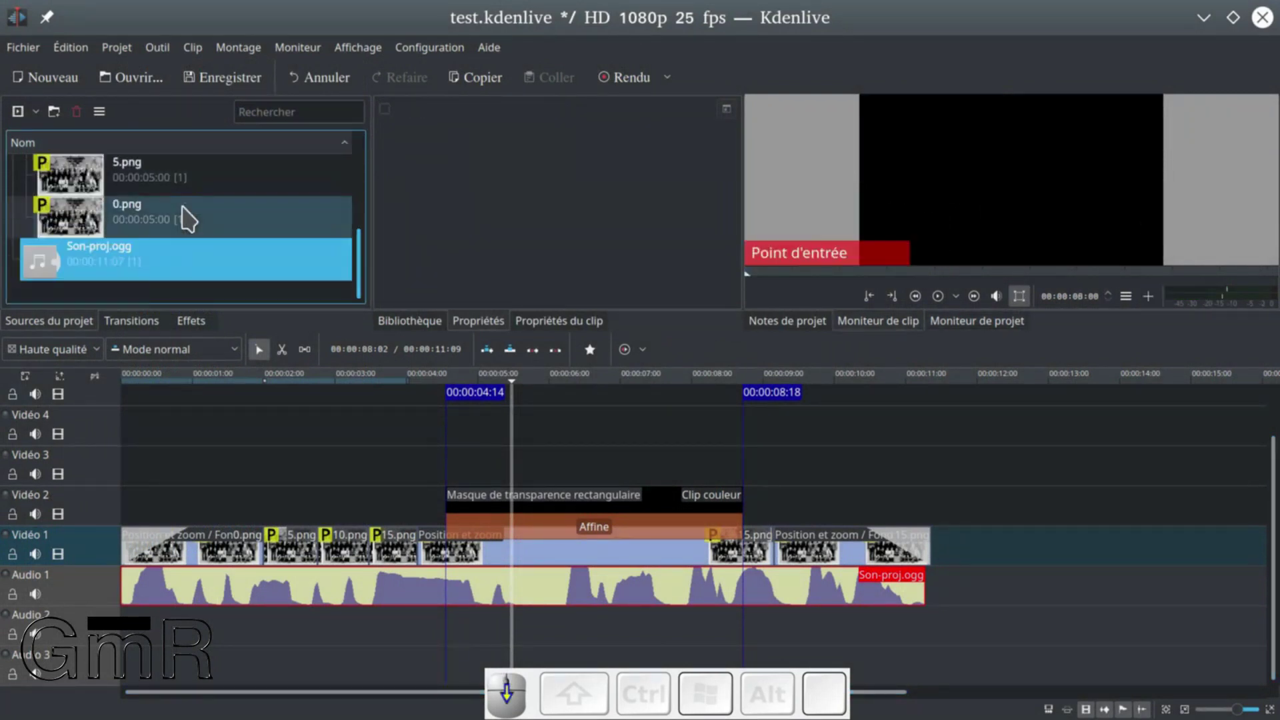
pyautogui.scroll(3, 187, 215)
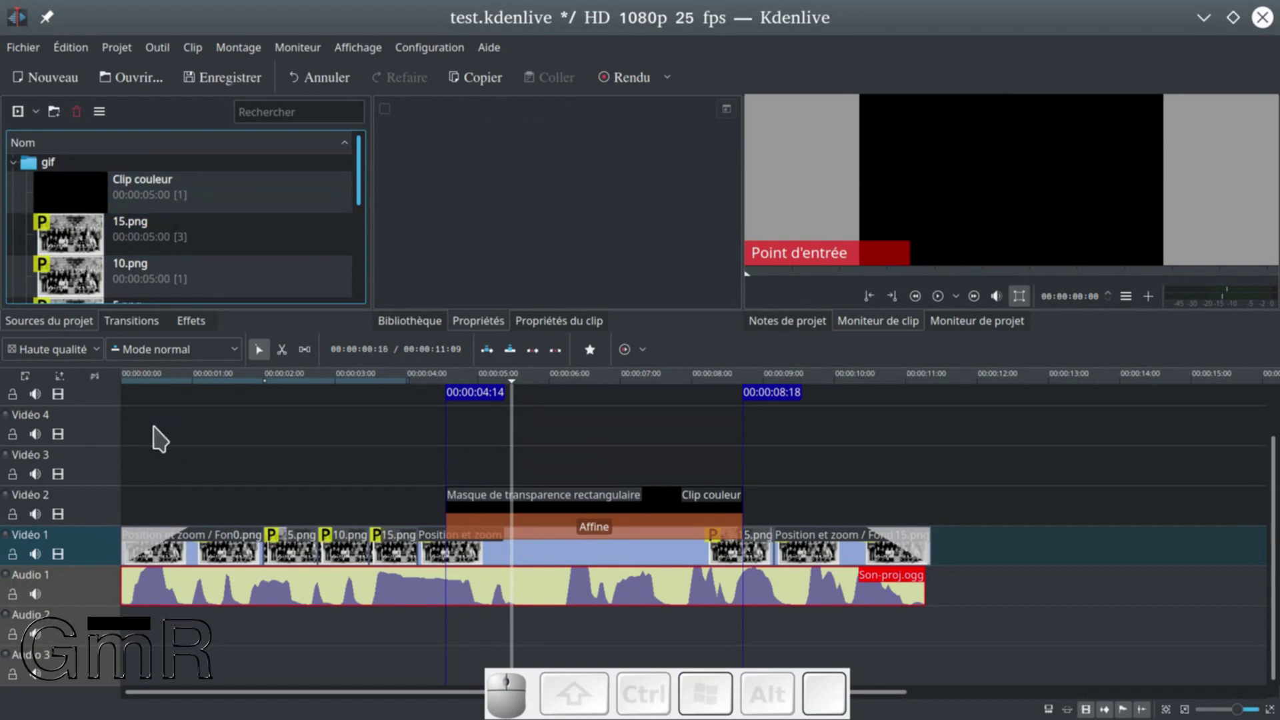